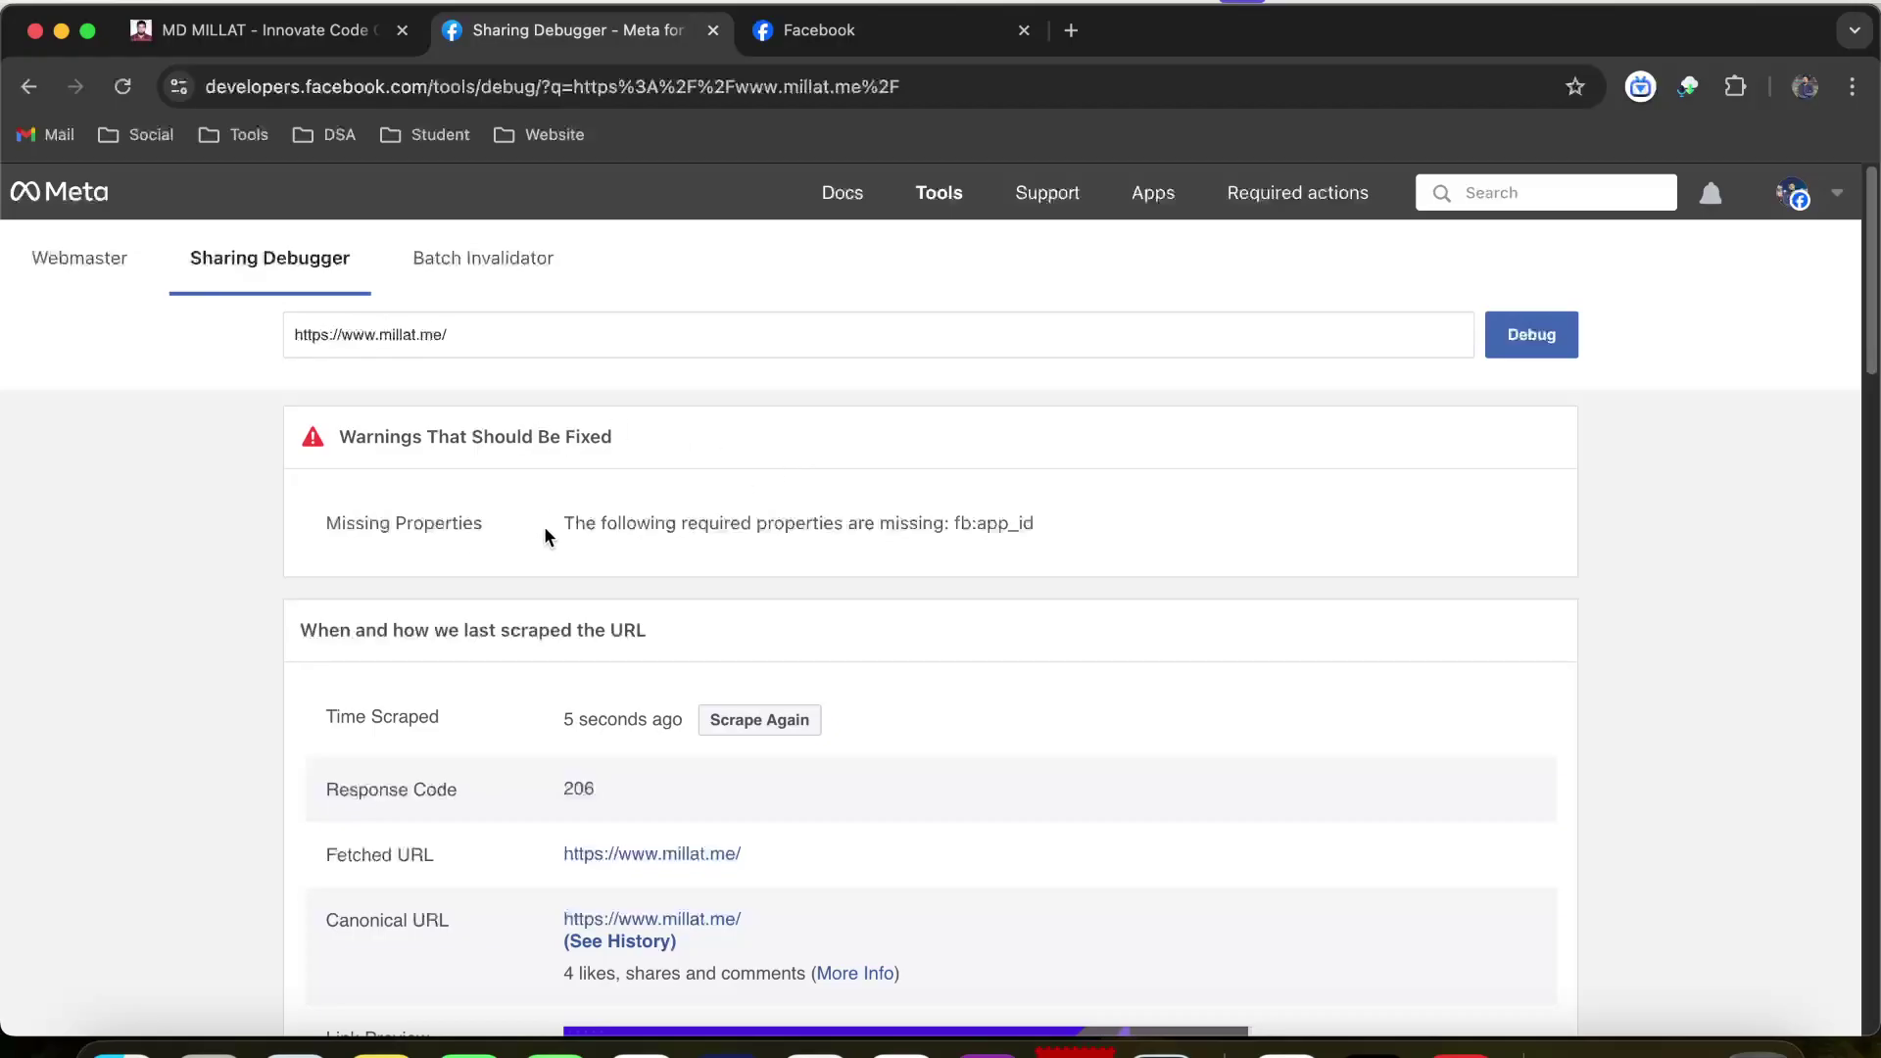
scroll(537, 523, "down", 2)
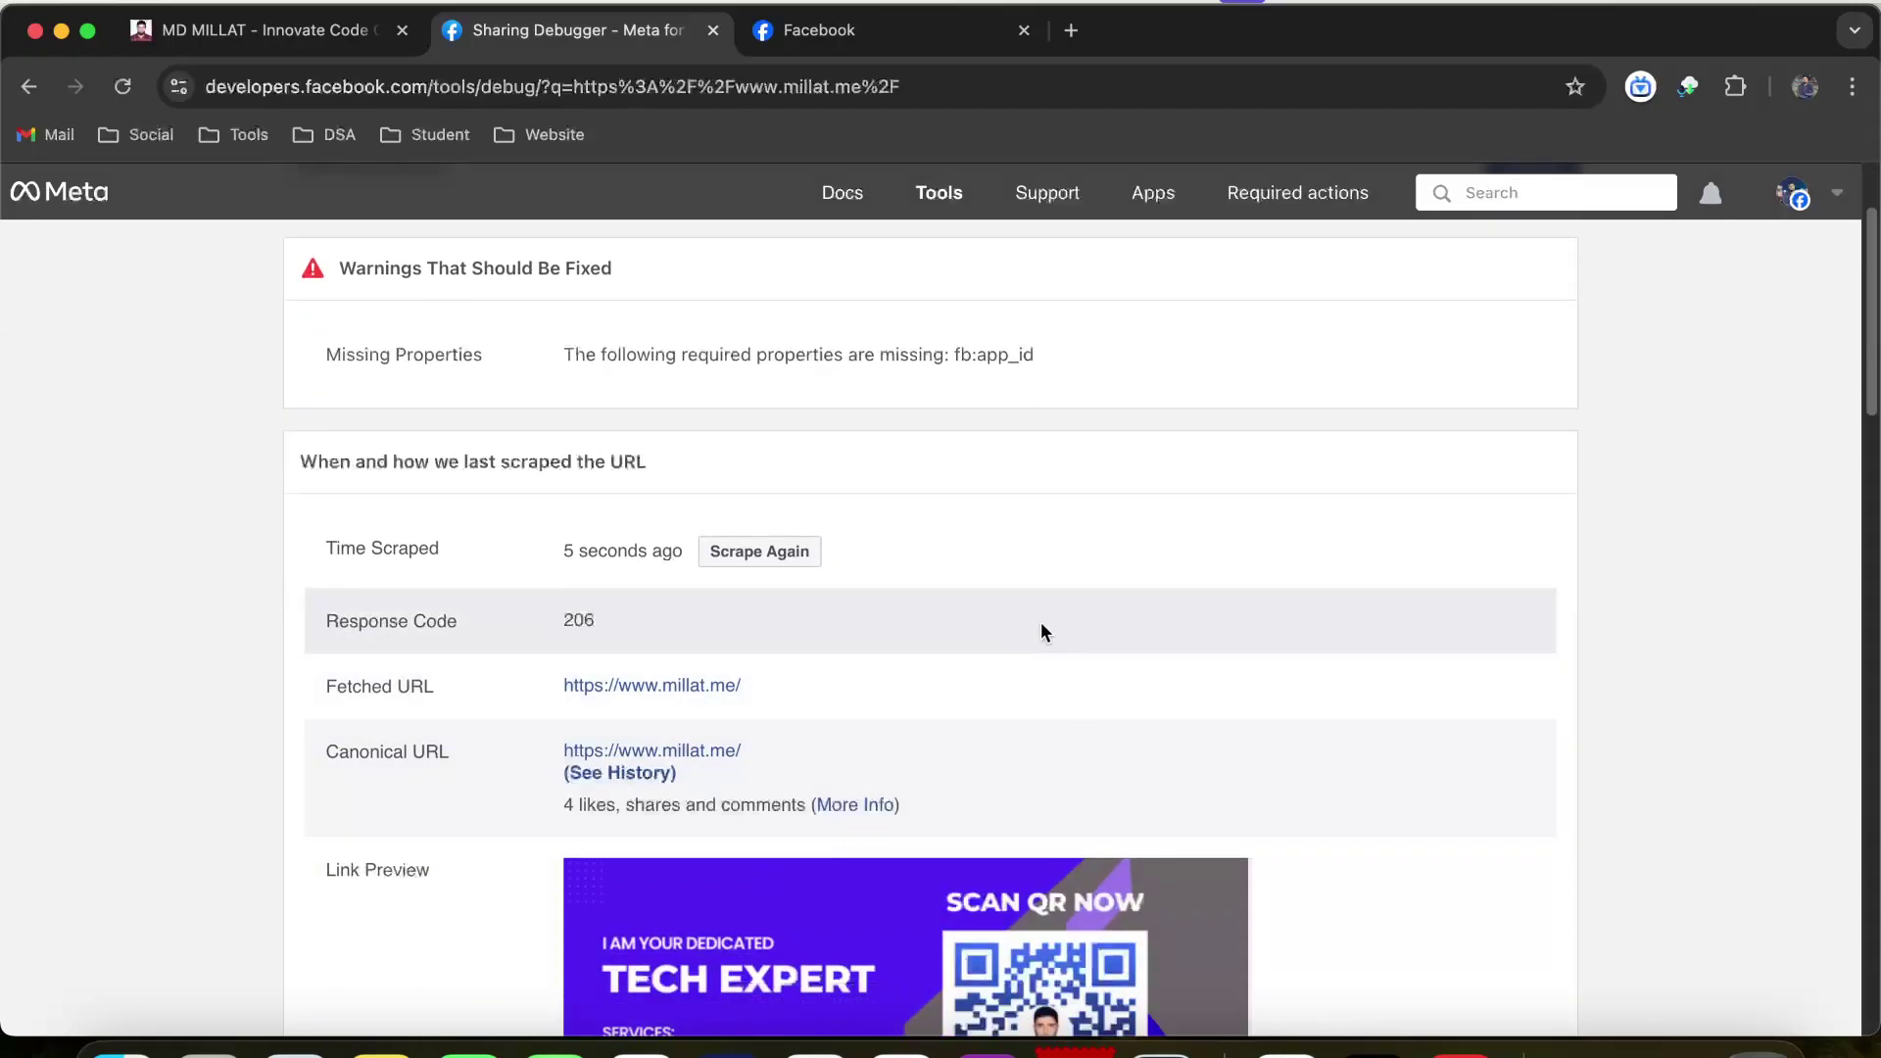
scroll(1042, 628, "up", 2)
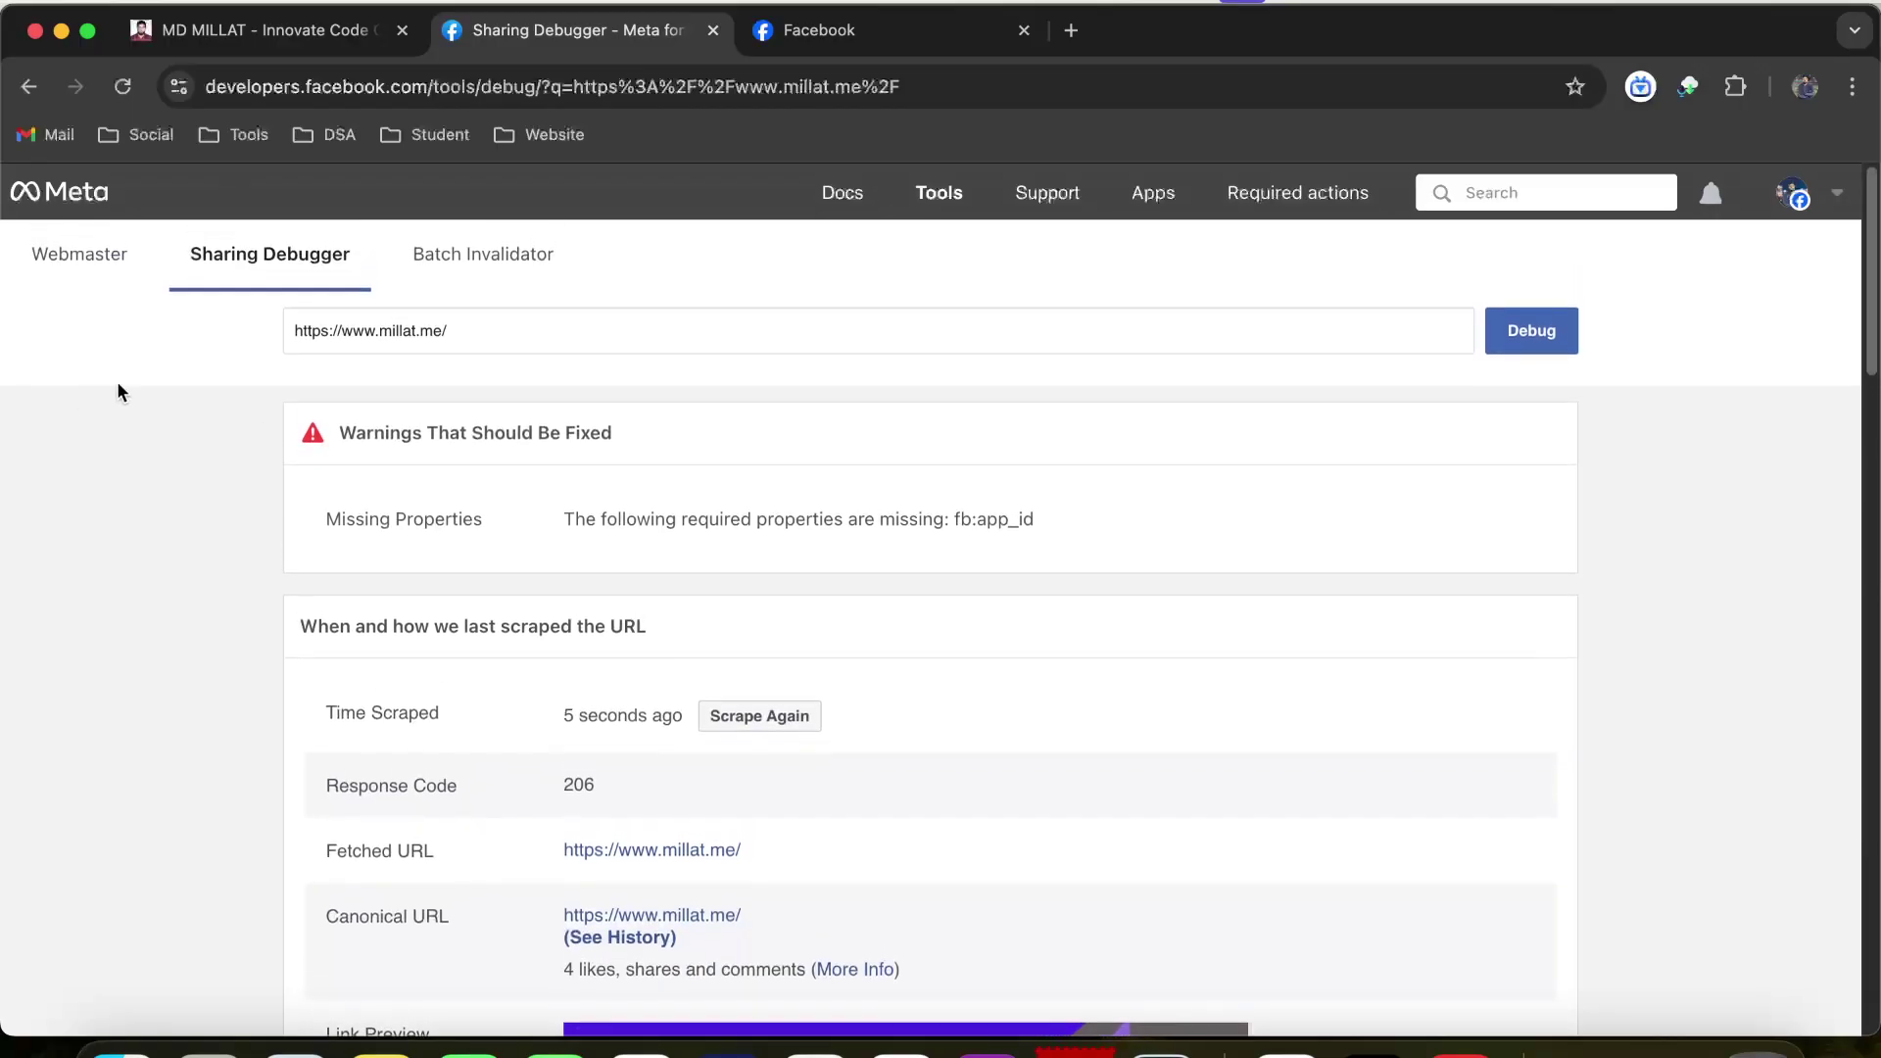
scroll(768, 823, "down", 5)
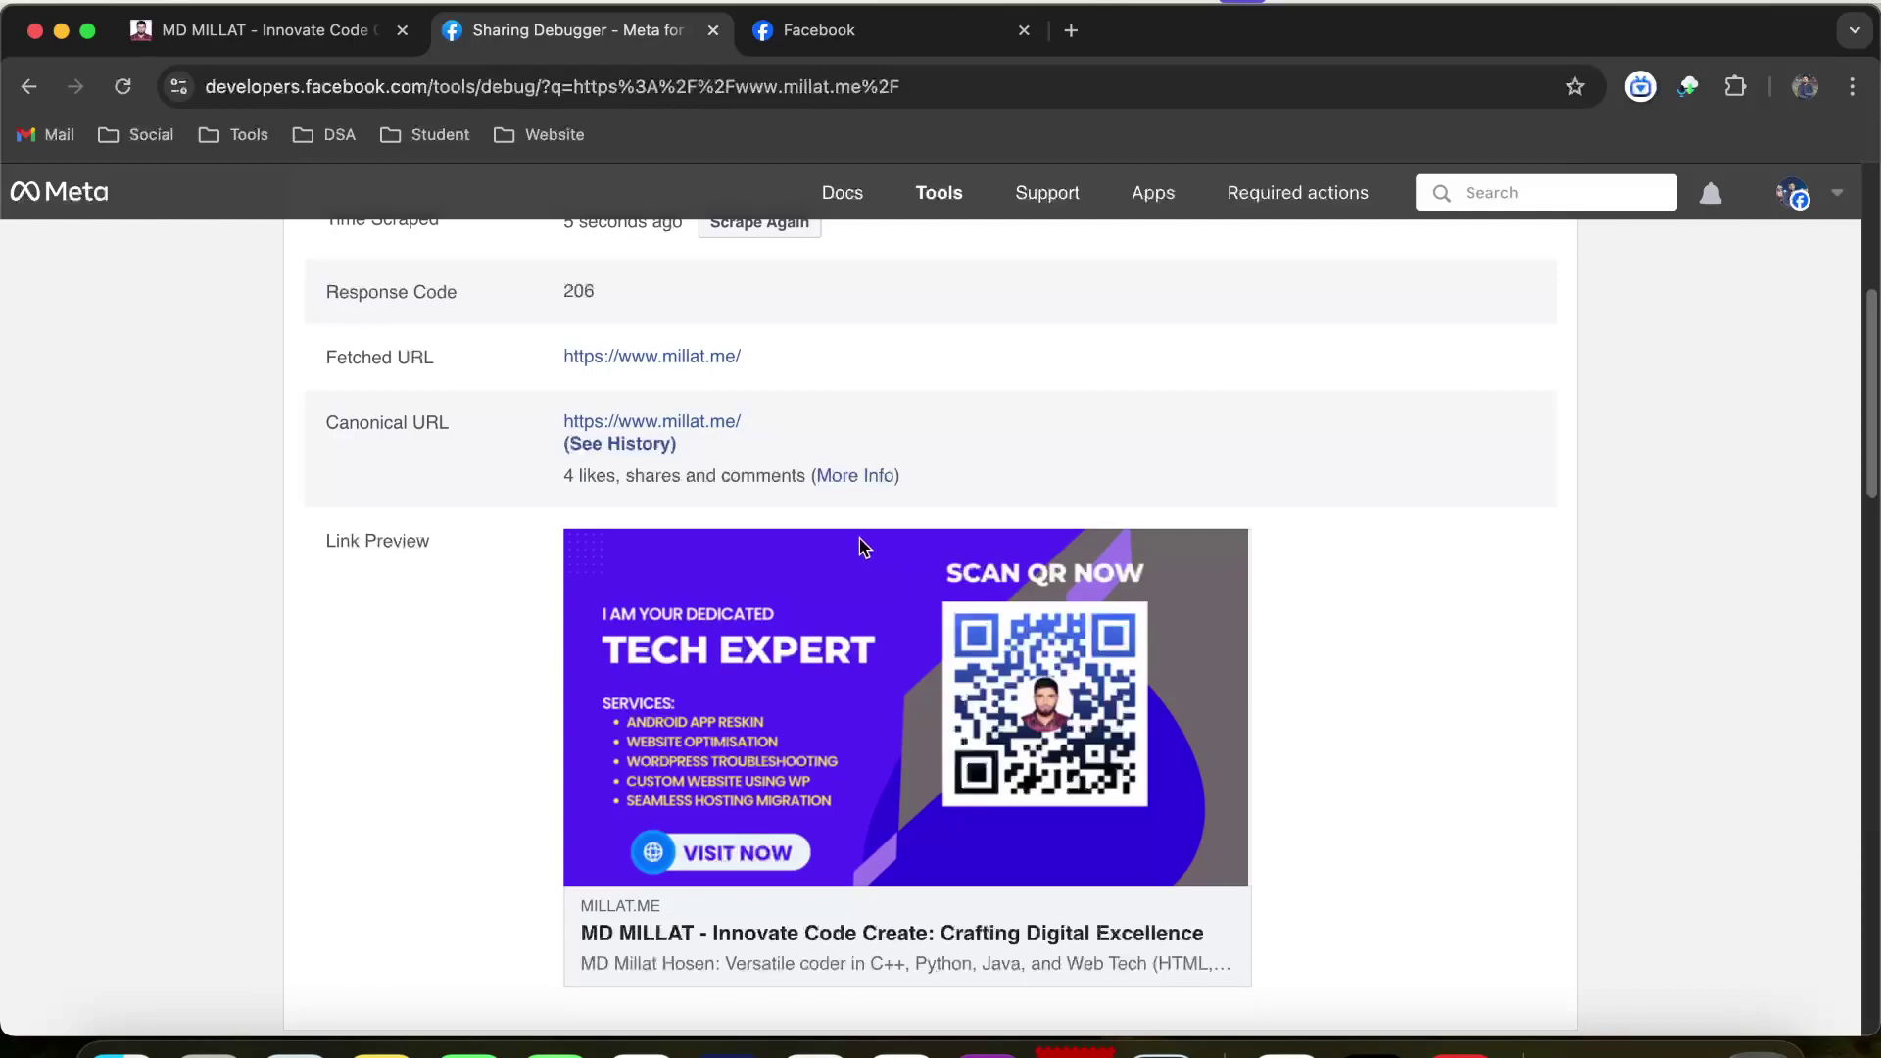
scroll(966, 528, "up", 5)
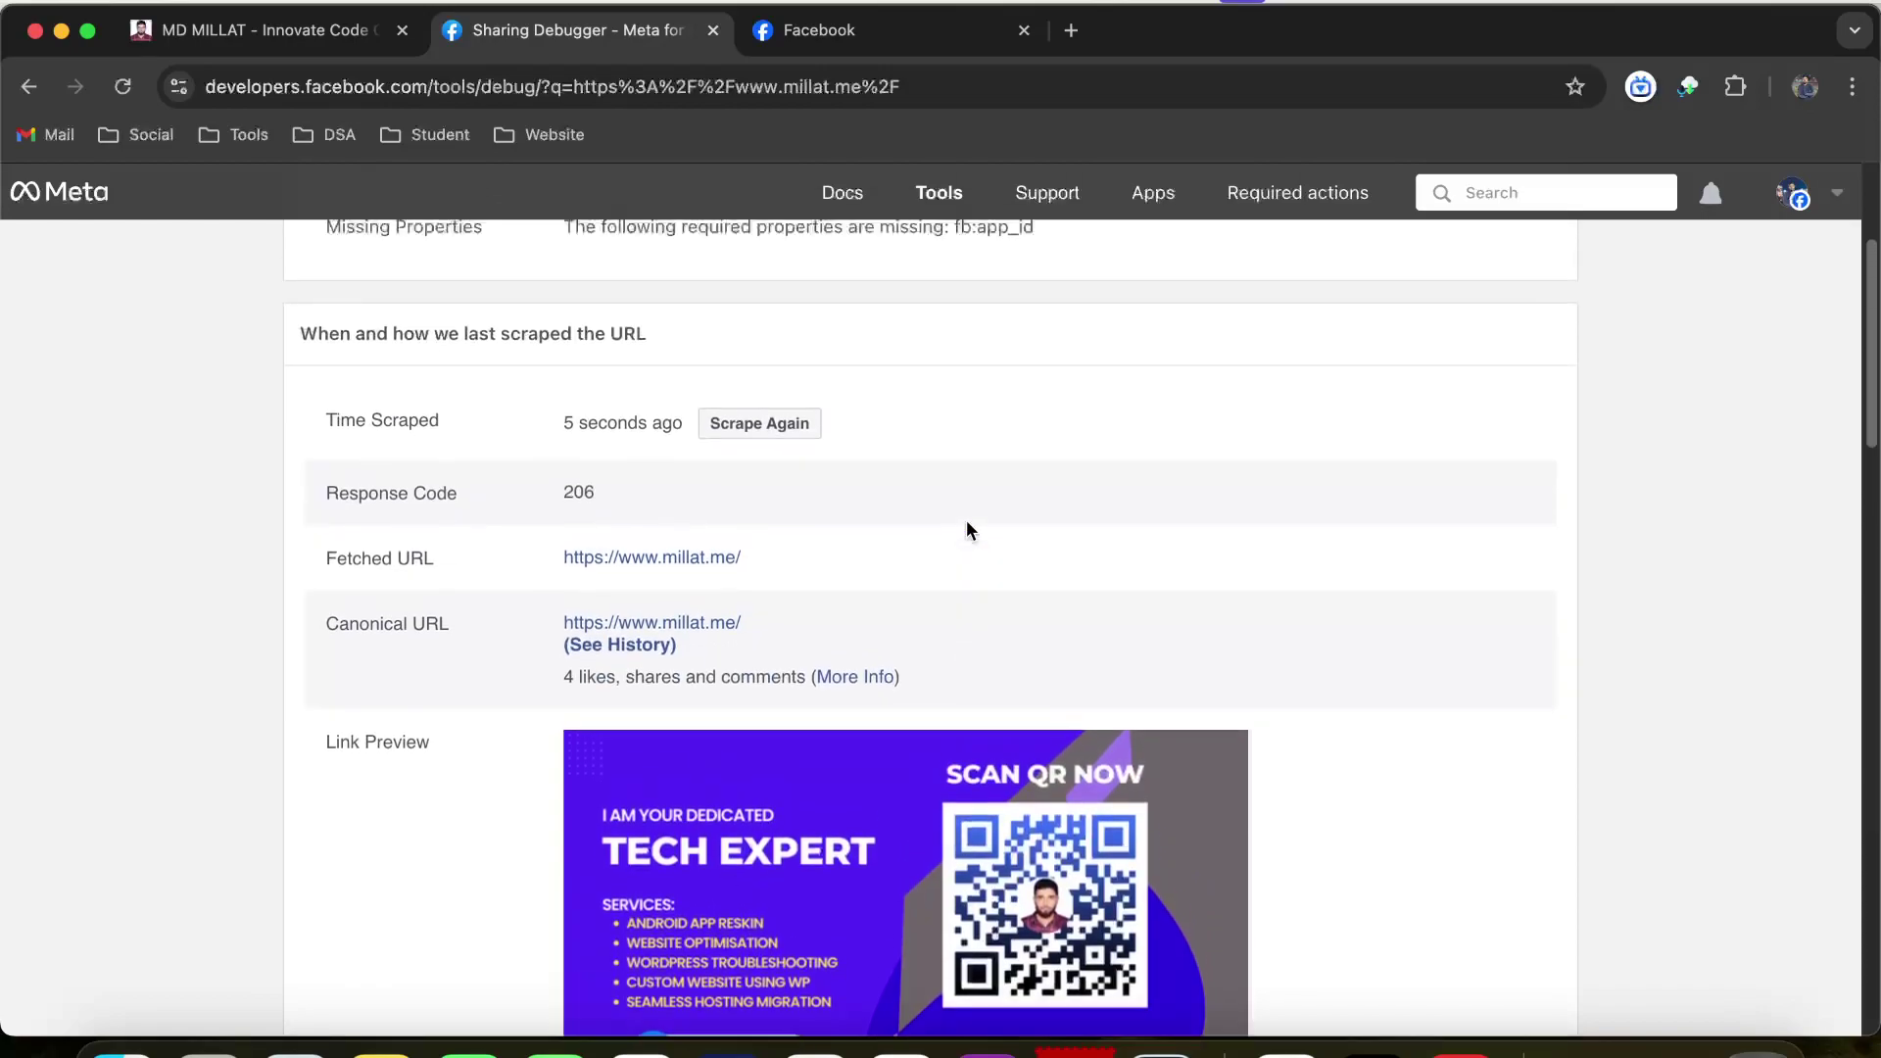
left_click_drag(556, 449, 955, 465)
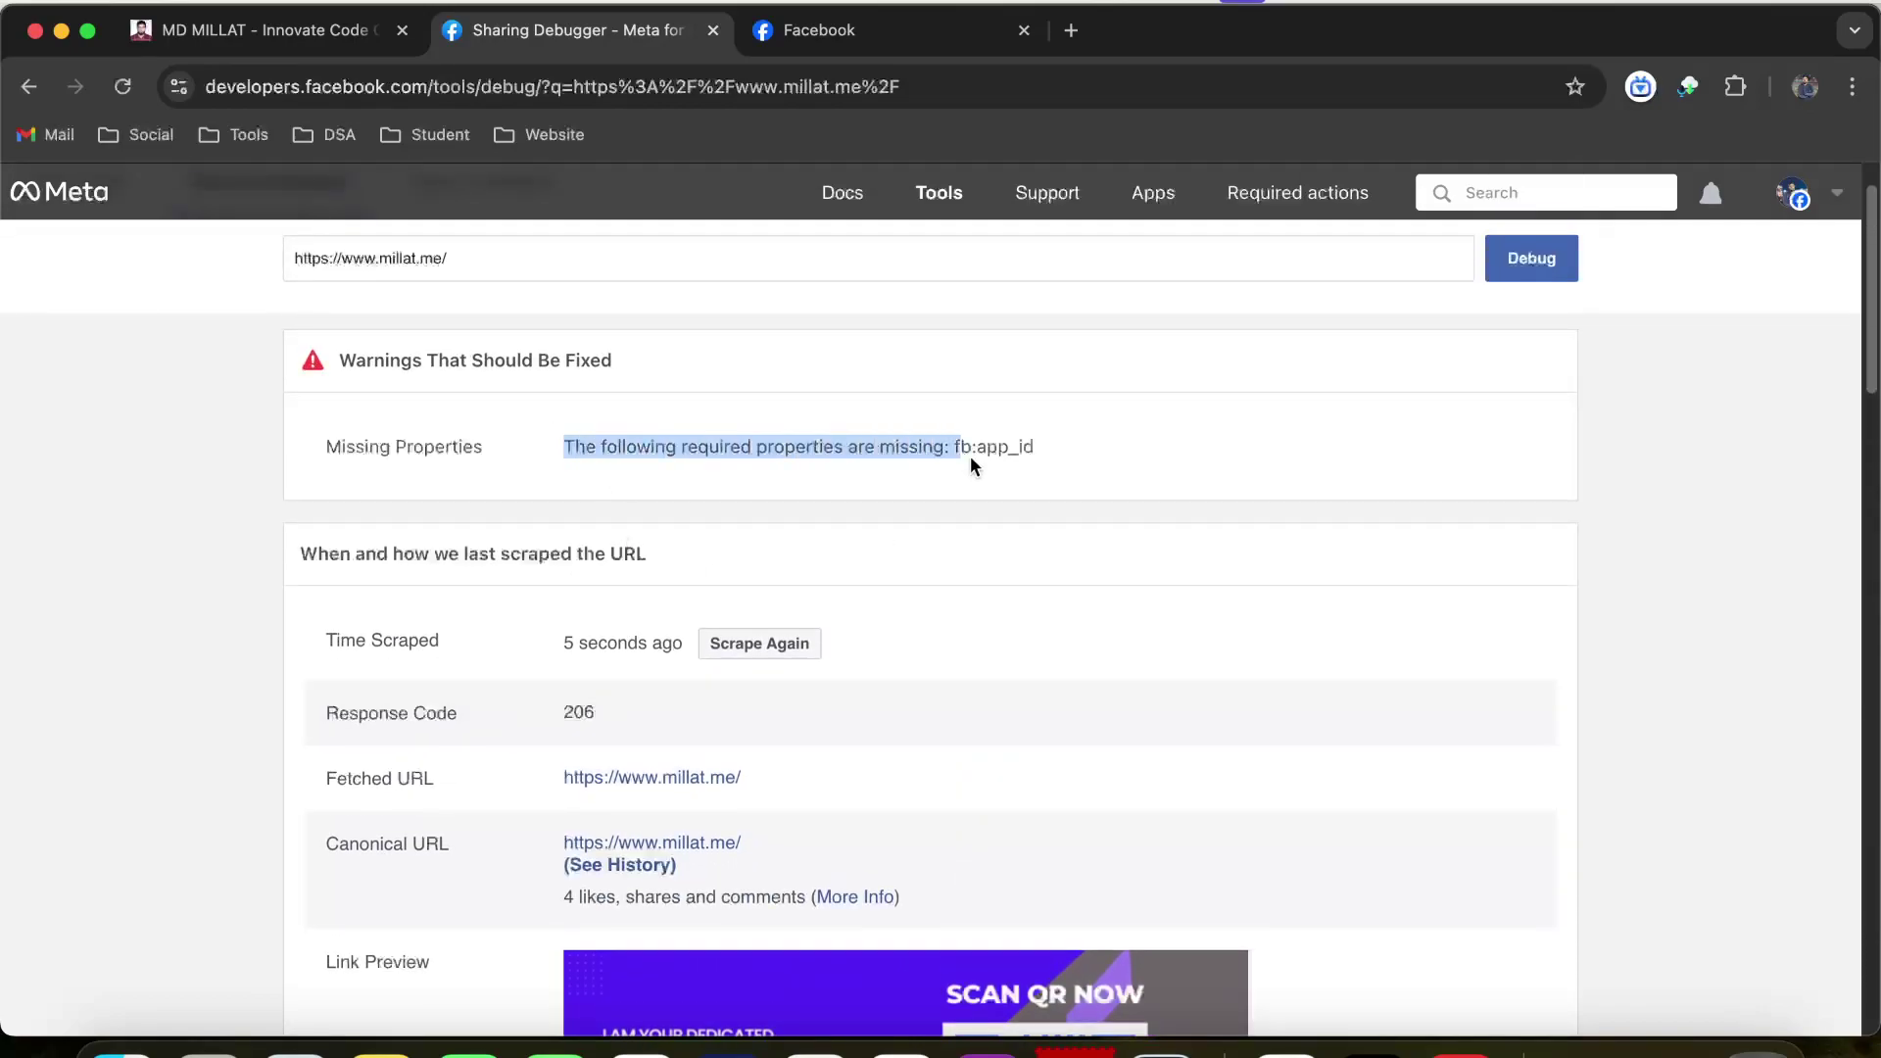
left_click(927, 447)
left_click(1073, 466)
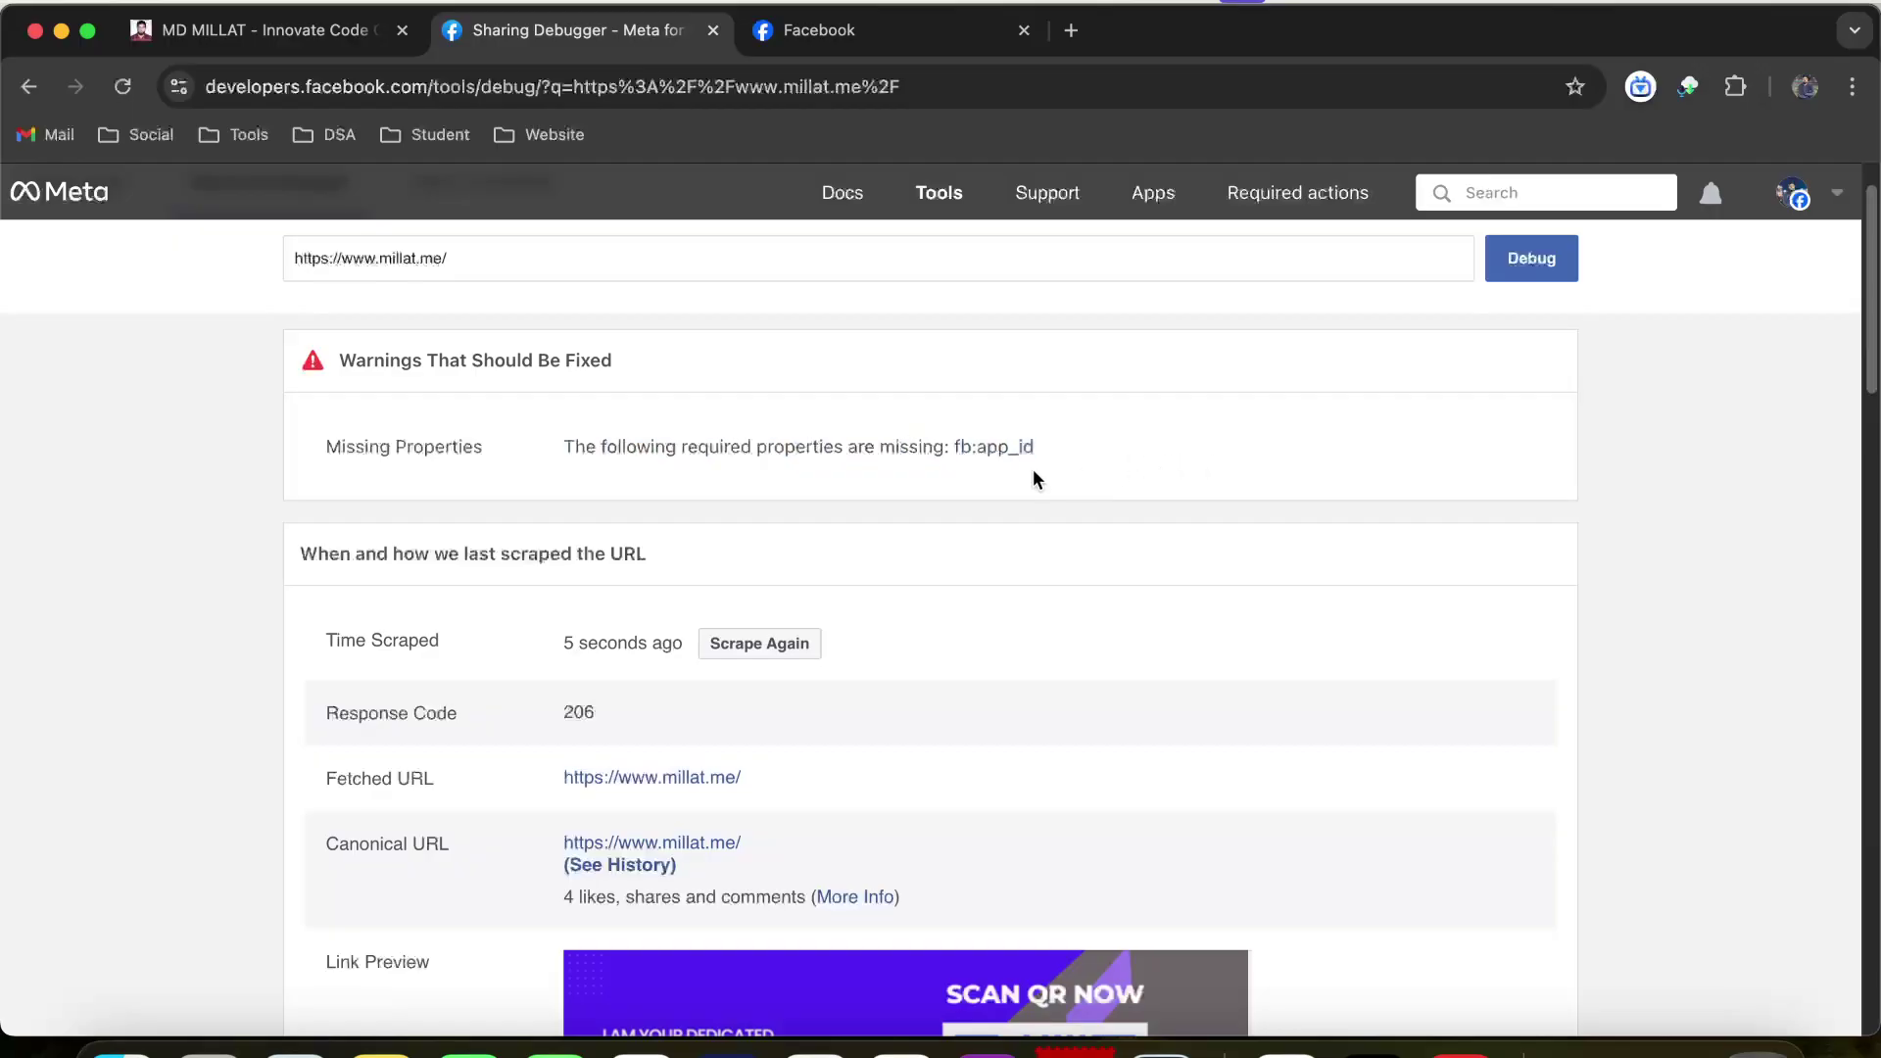
left_click_drag(565, 442, 1208, 502)
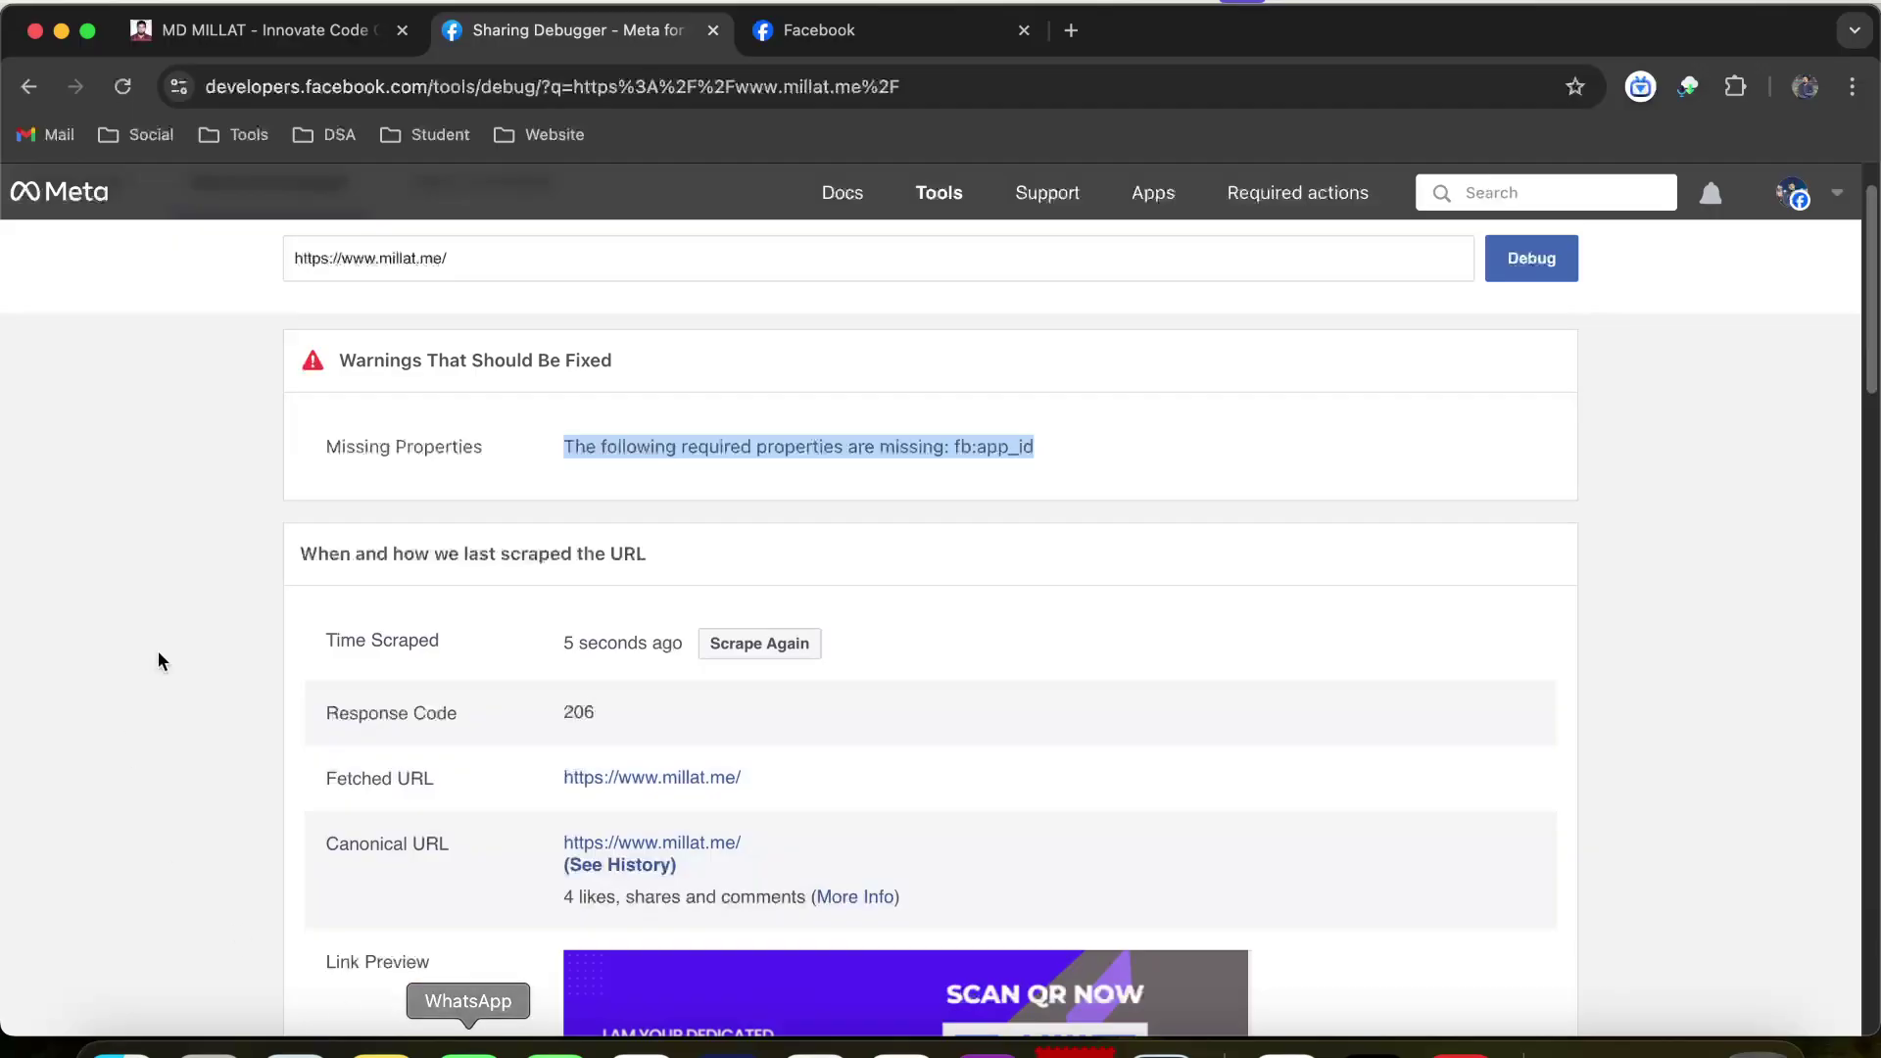
scroll(1129, 785, "down", 5)
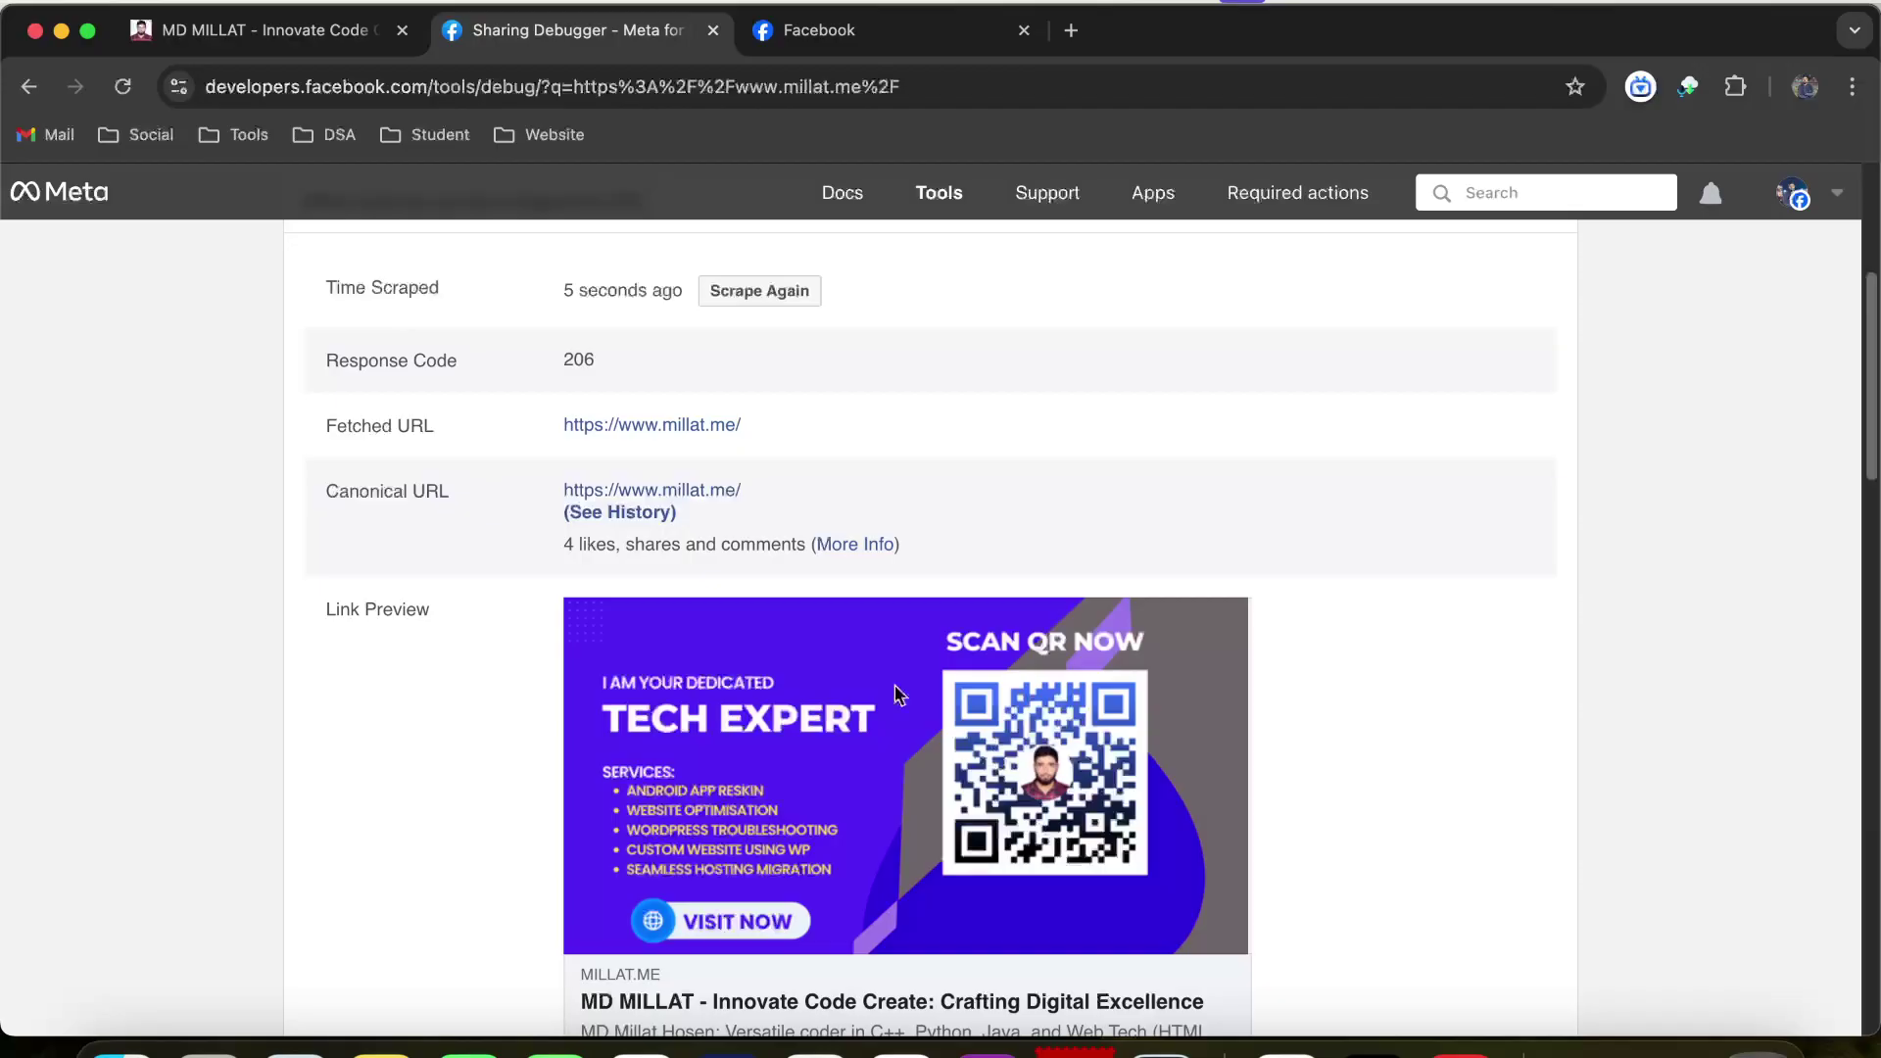
Open the managed page on Facebook and look at the link preview in its shared website post
left_click(819, 29)
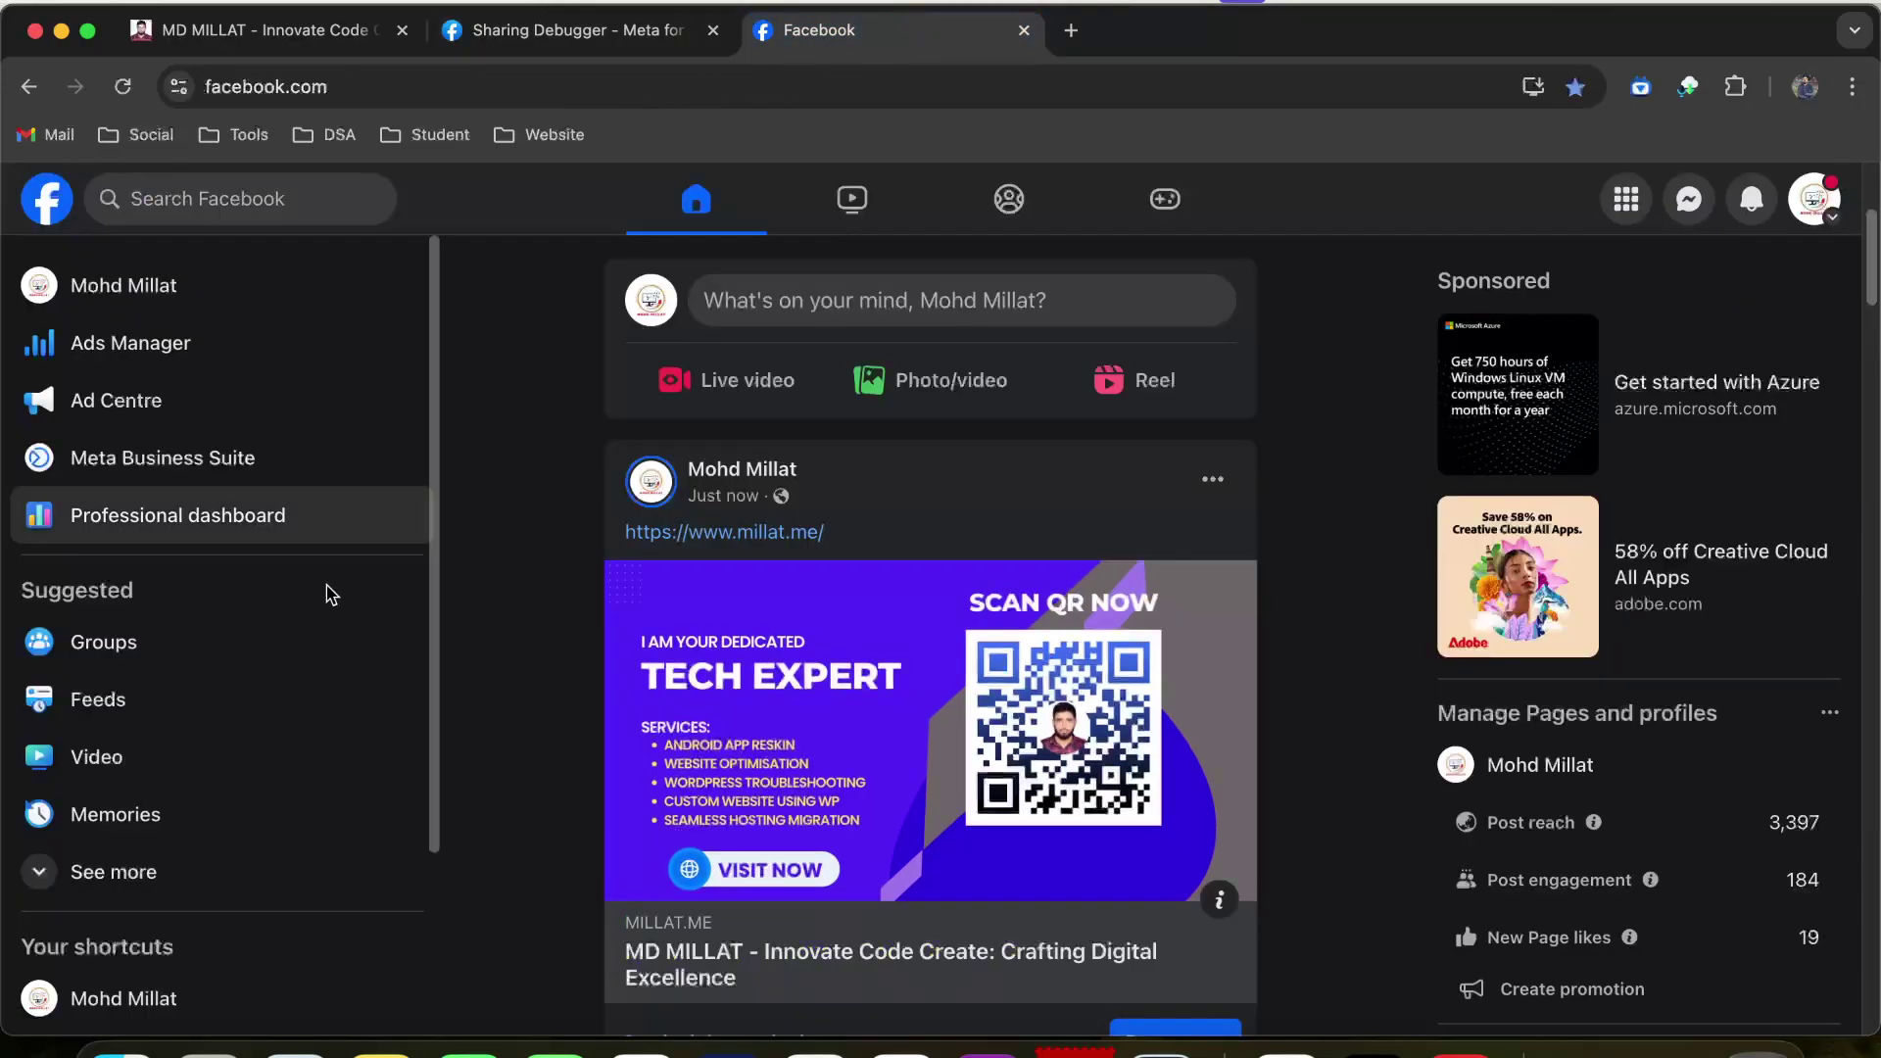
left_click(33, 302)
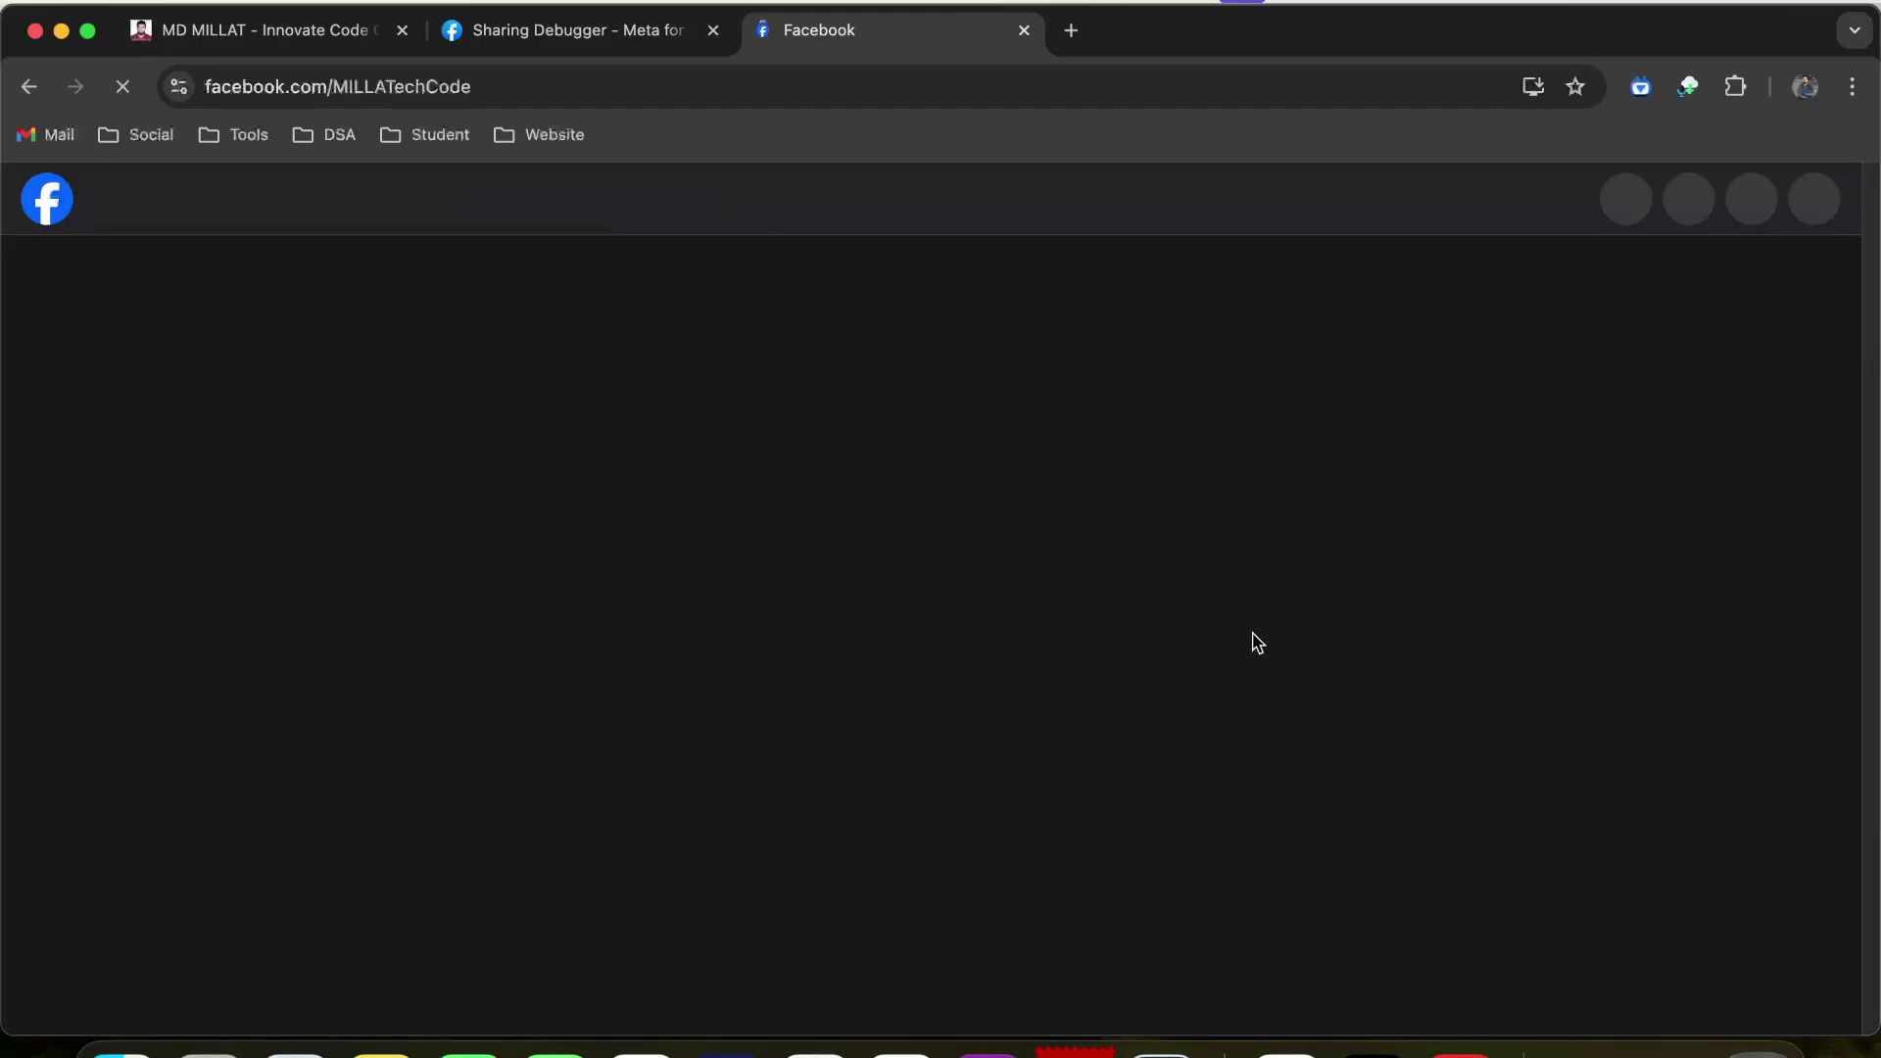
scroll(1253, 642, "down", 15)
scroll(1342, 759, "down", 1)
scroll(1219, 805, "down", 5)
scroll(1094, 705, "up", 3)
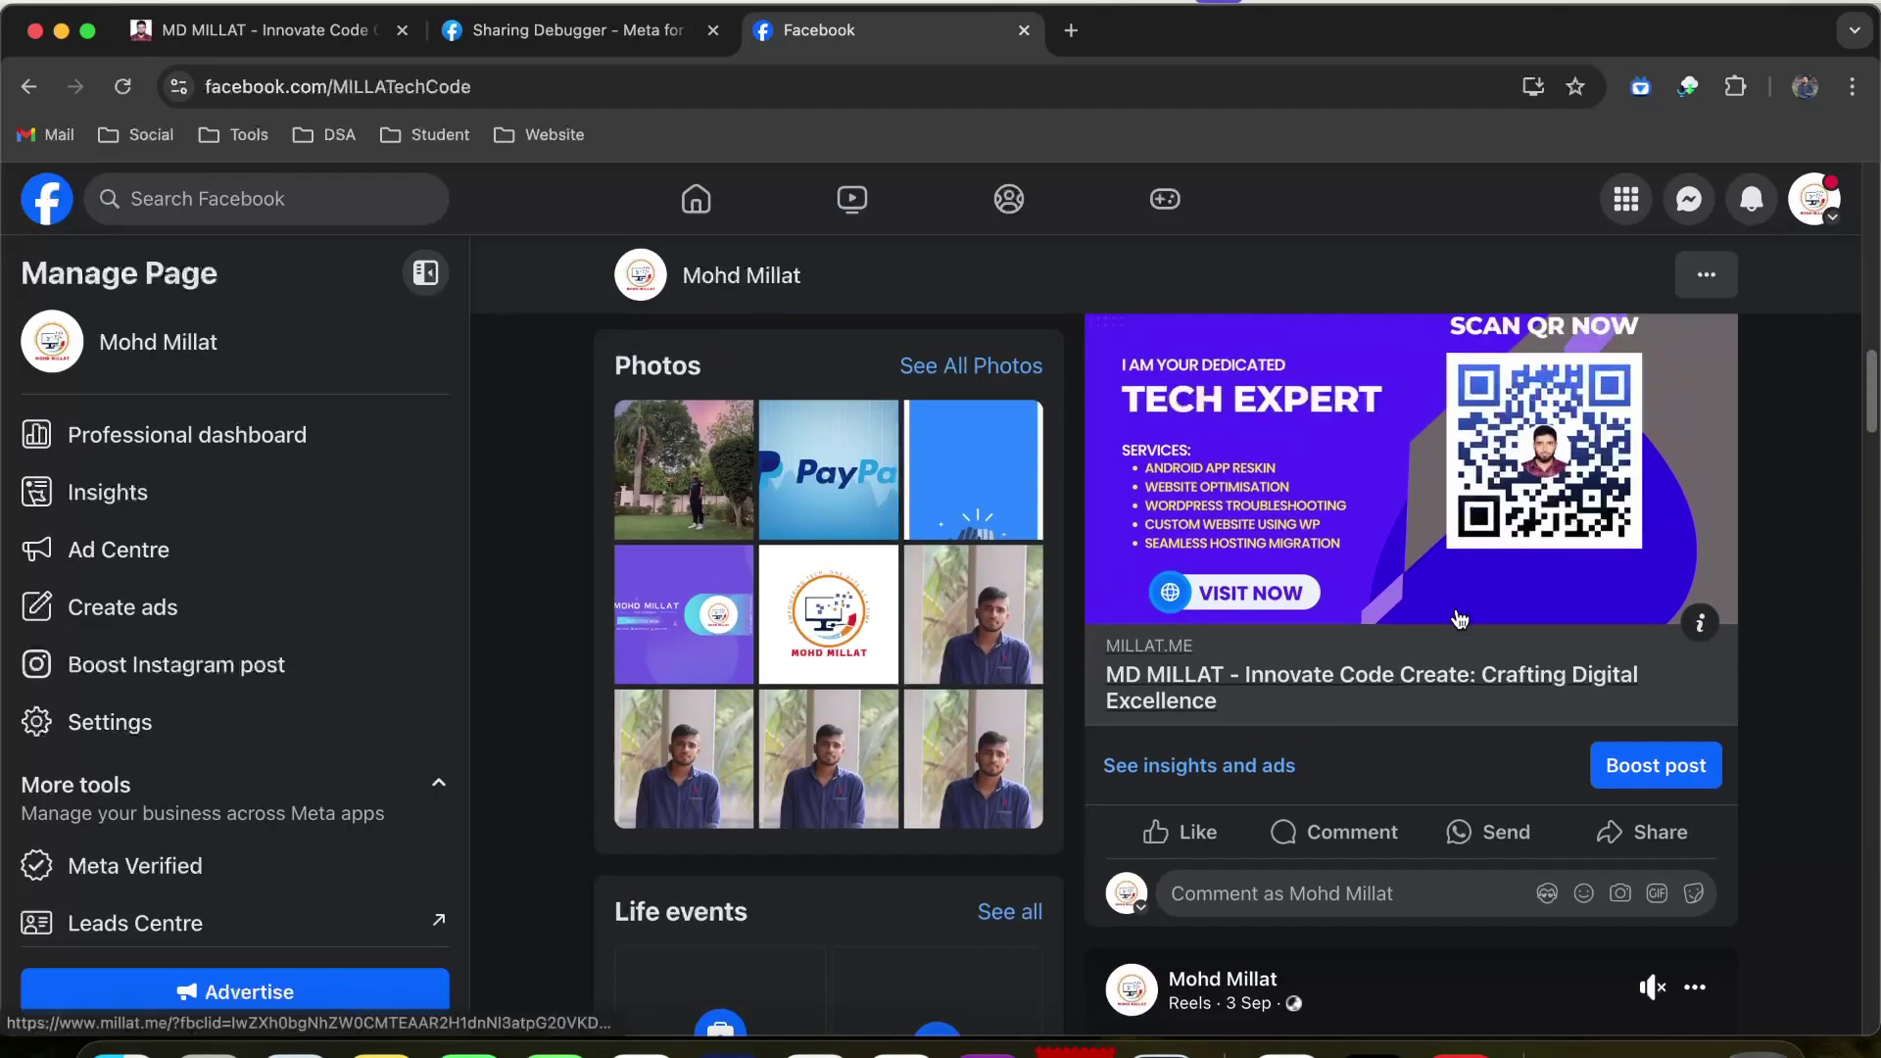
Copy the link address from the shared website post and paste it into a new page post
right_click(1240, 373)
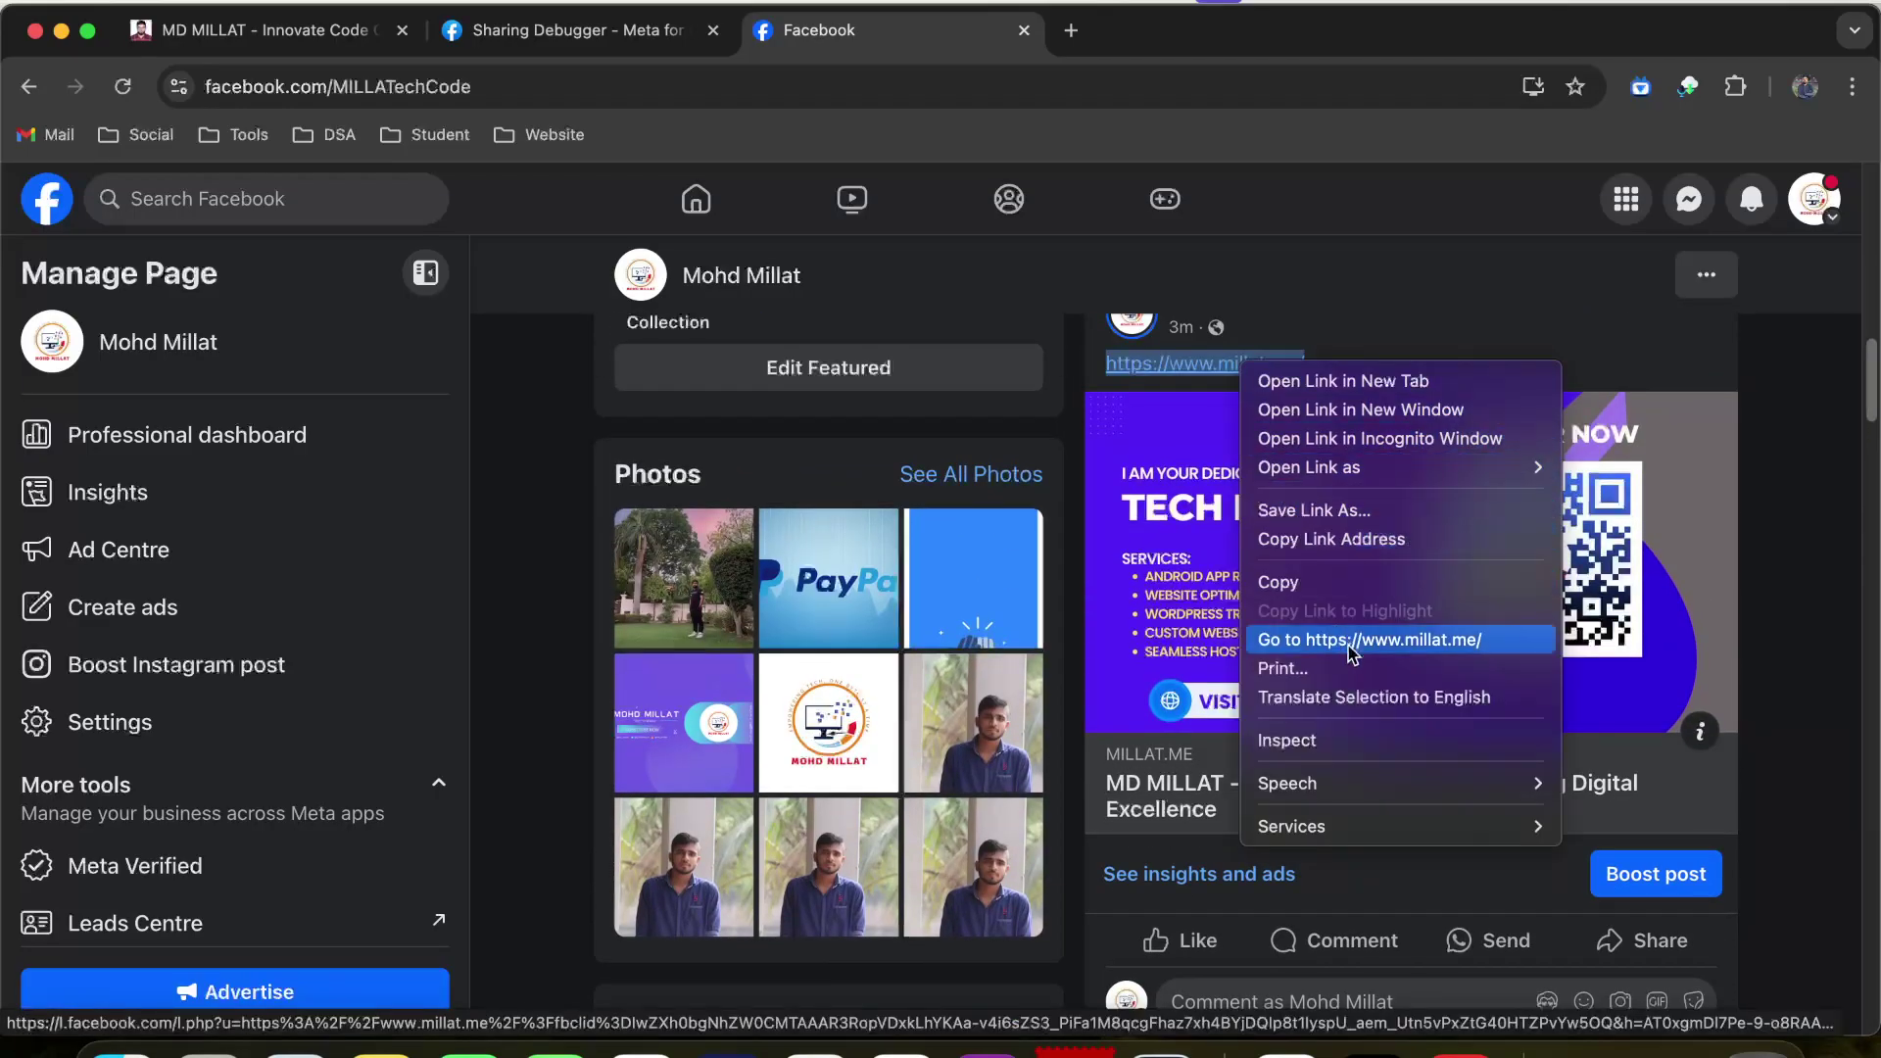
left_click(1366, 539)
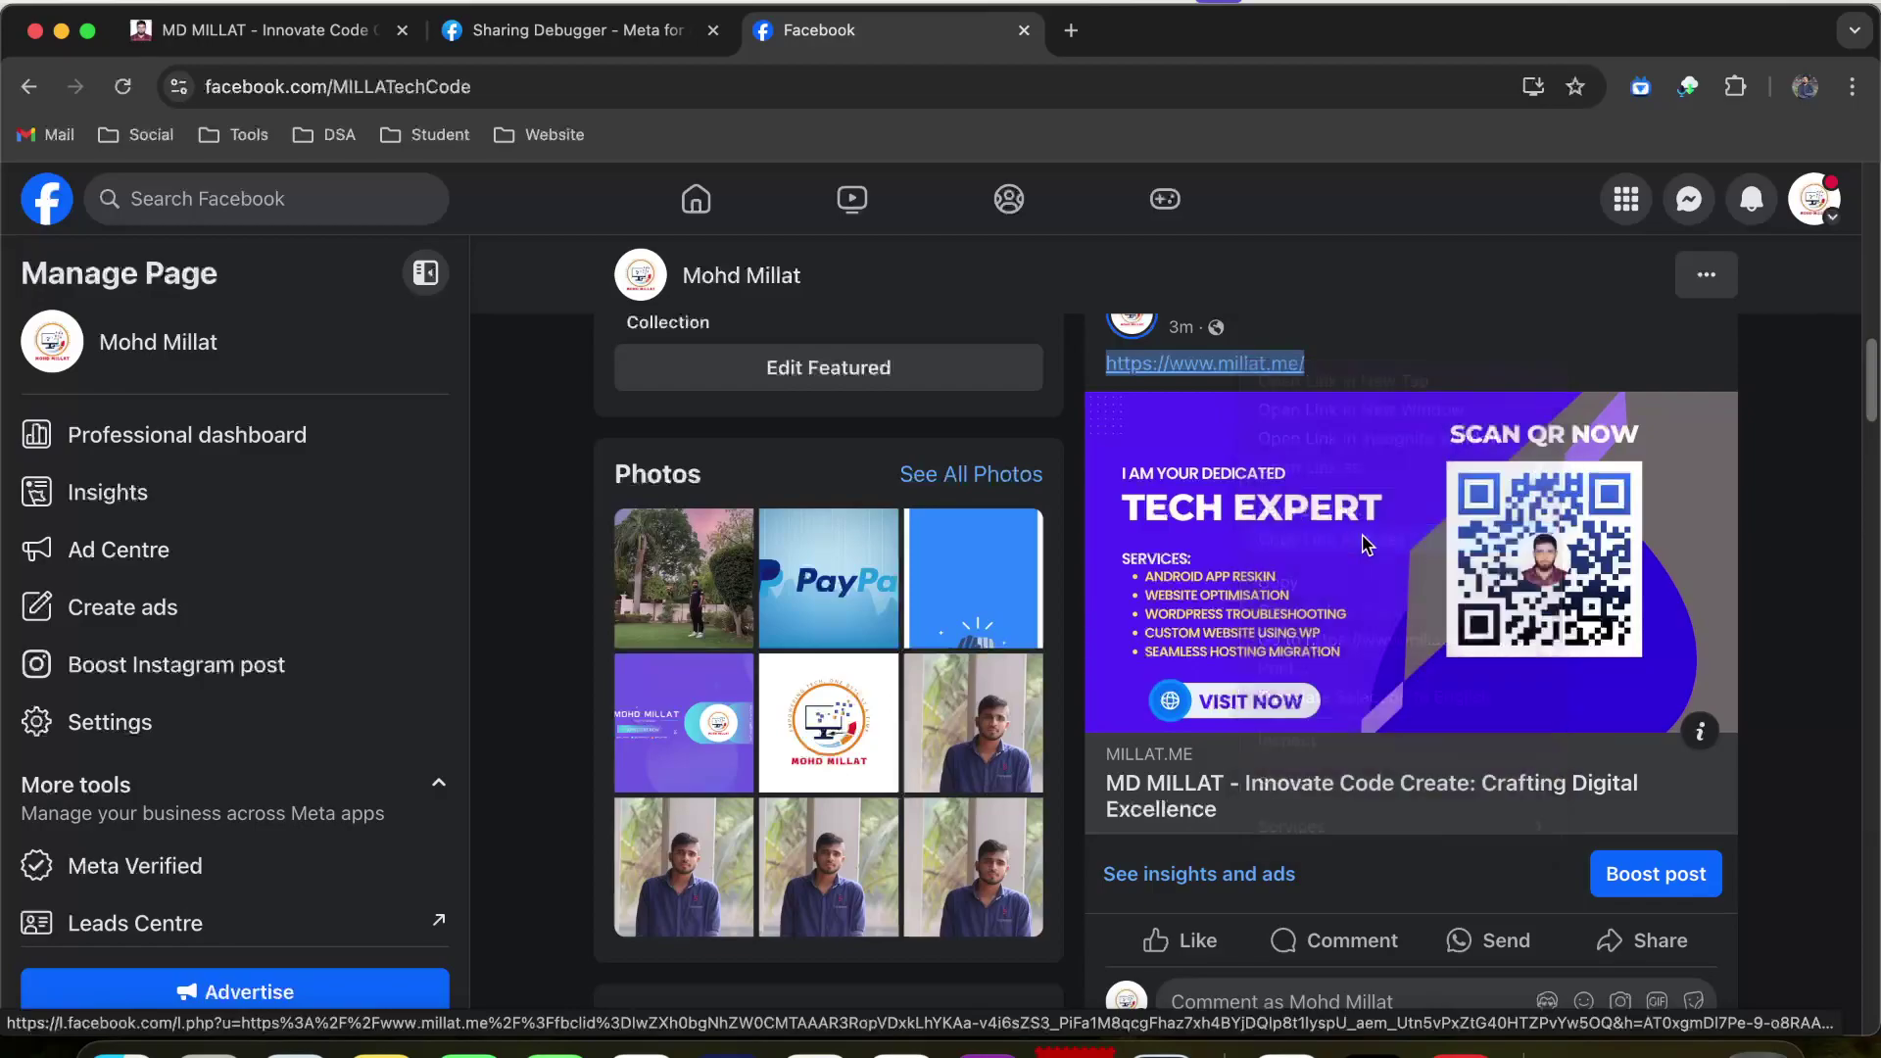
scroll(1131, 490, "up", 10)
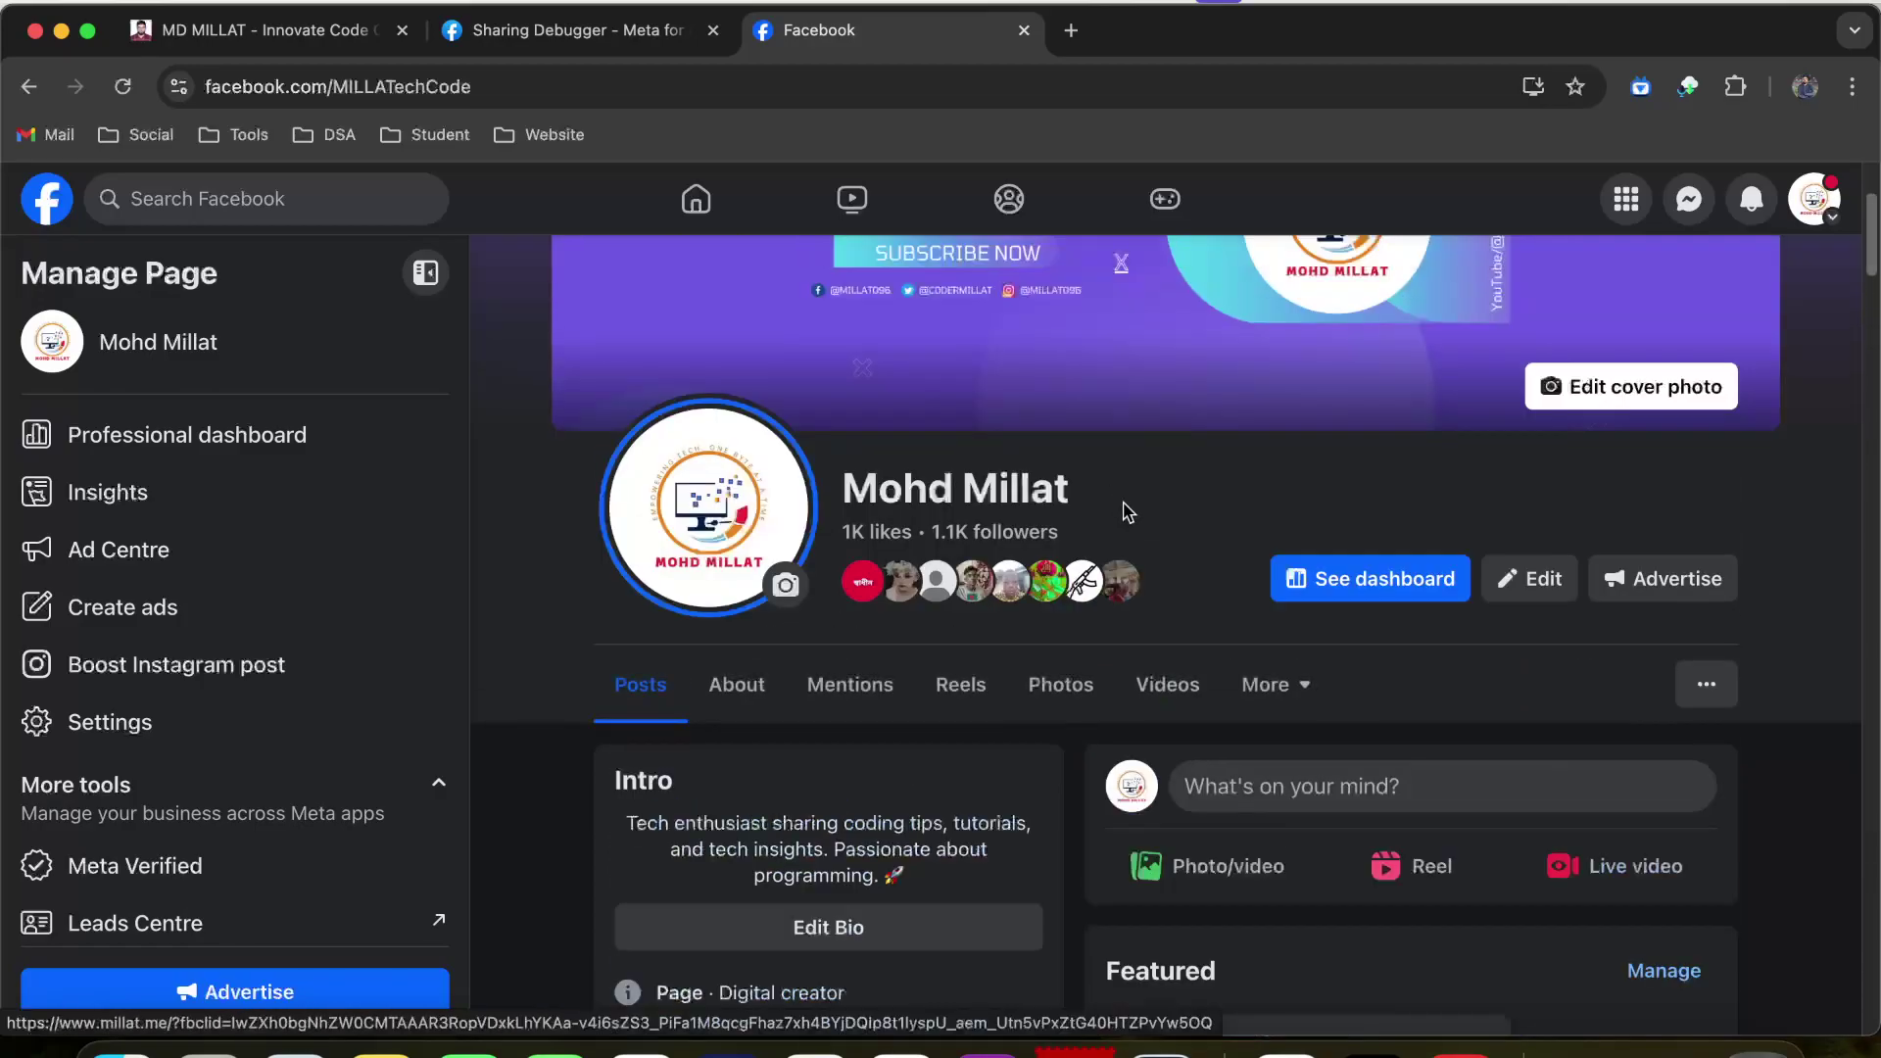
left_click(1293, 783)
key("super+v")
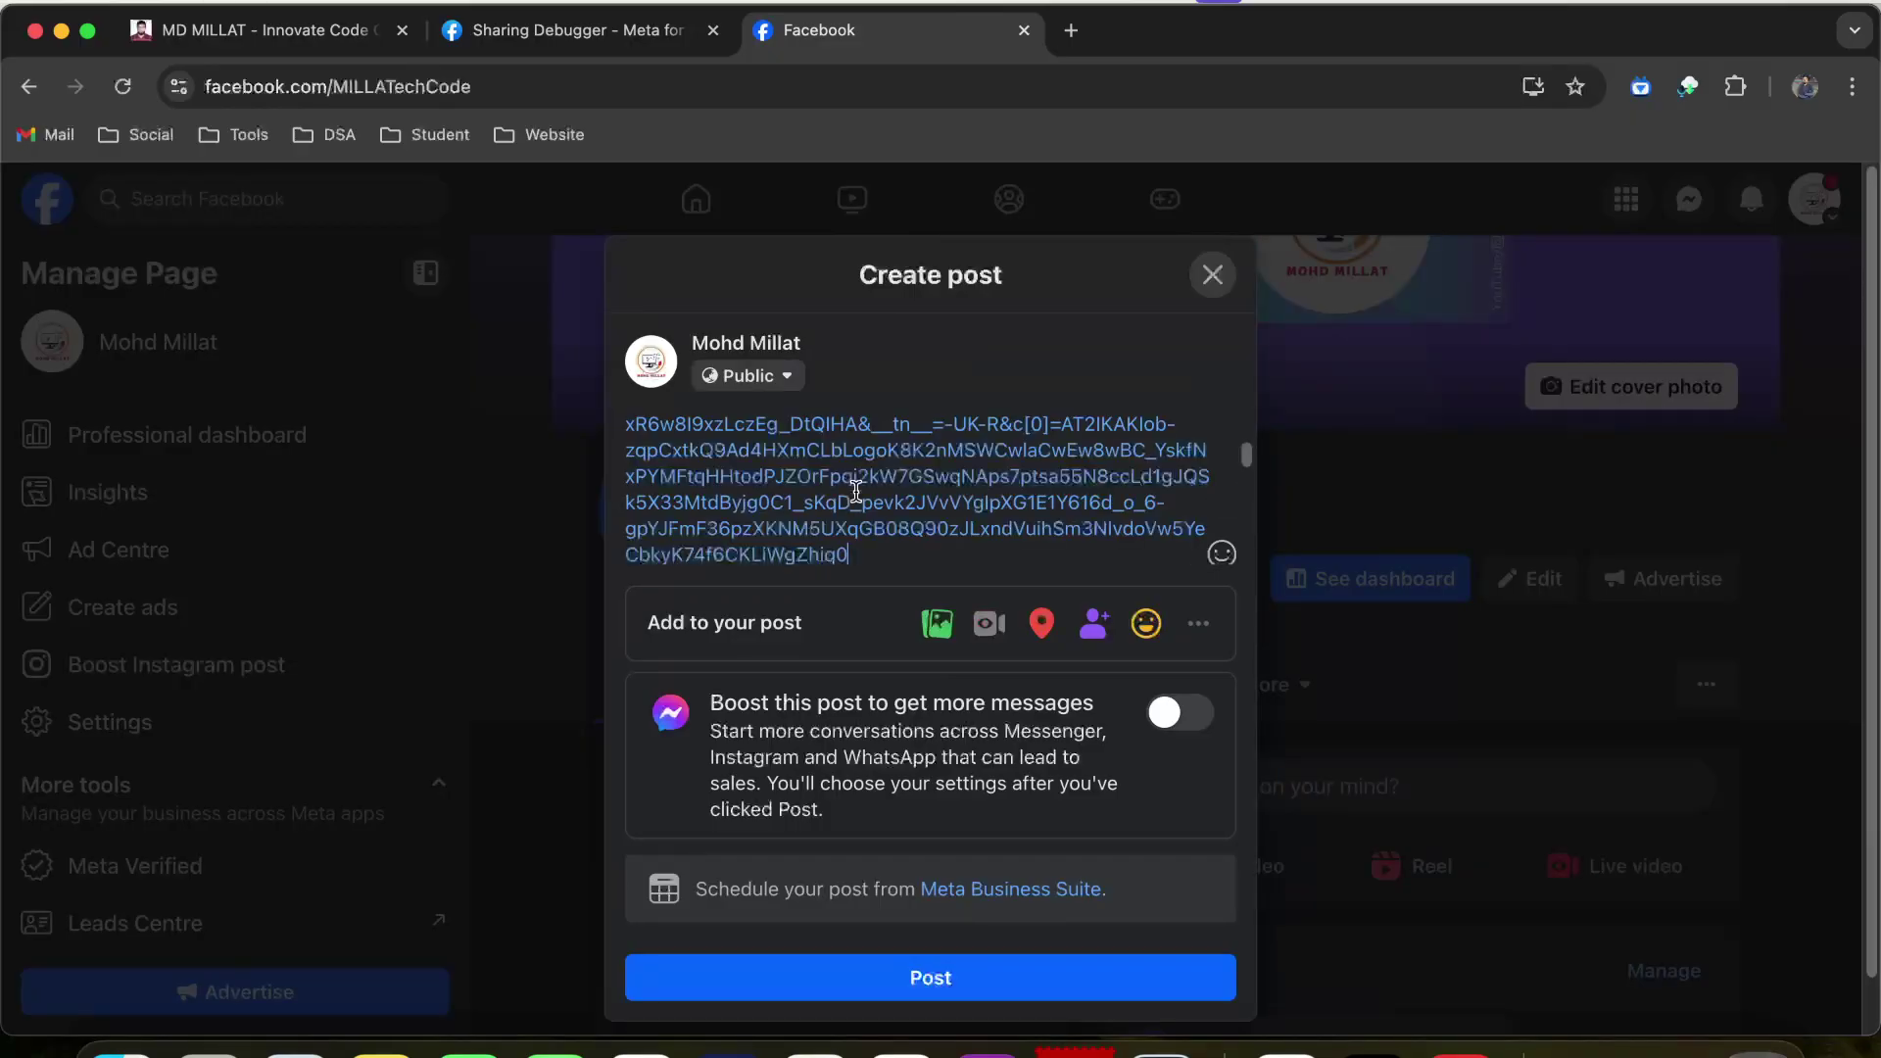
left_click(217, 31)
left_click(386, 84)
left_click(918, 32)
key("super+v")
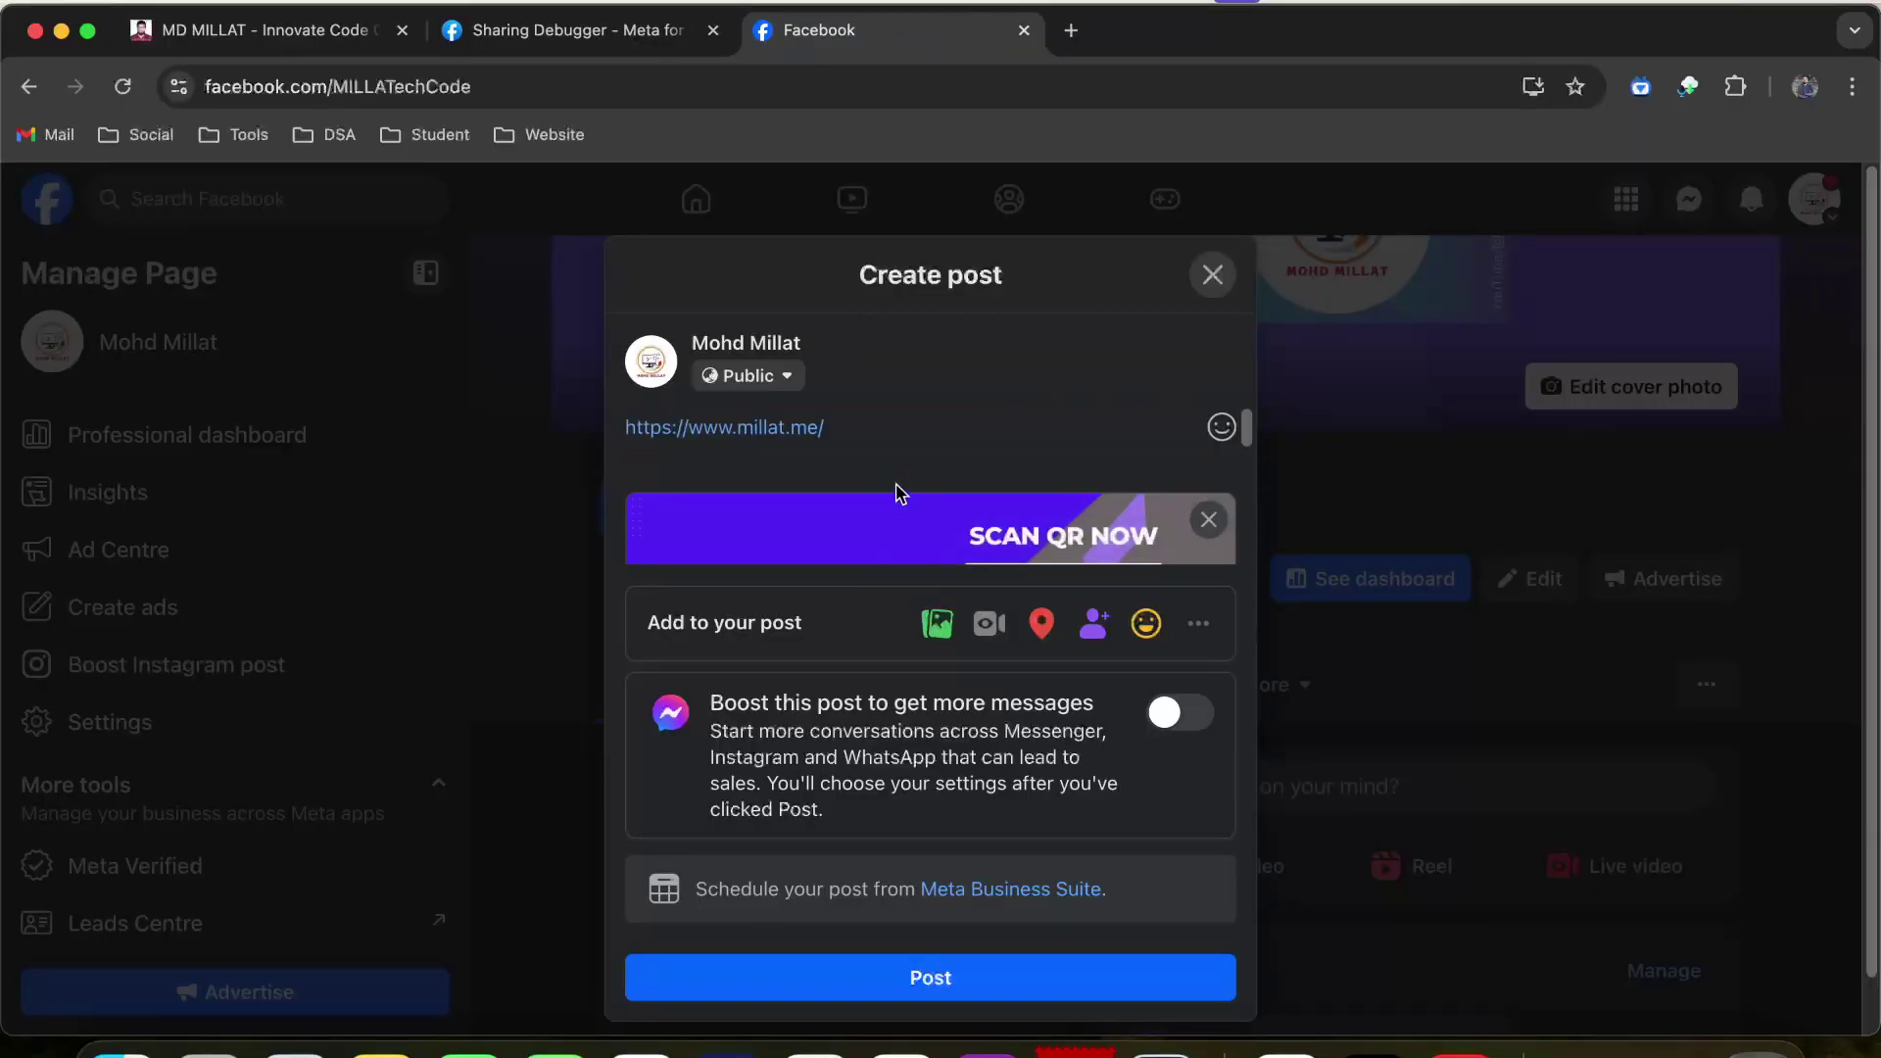
left_click(1214, 277)
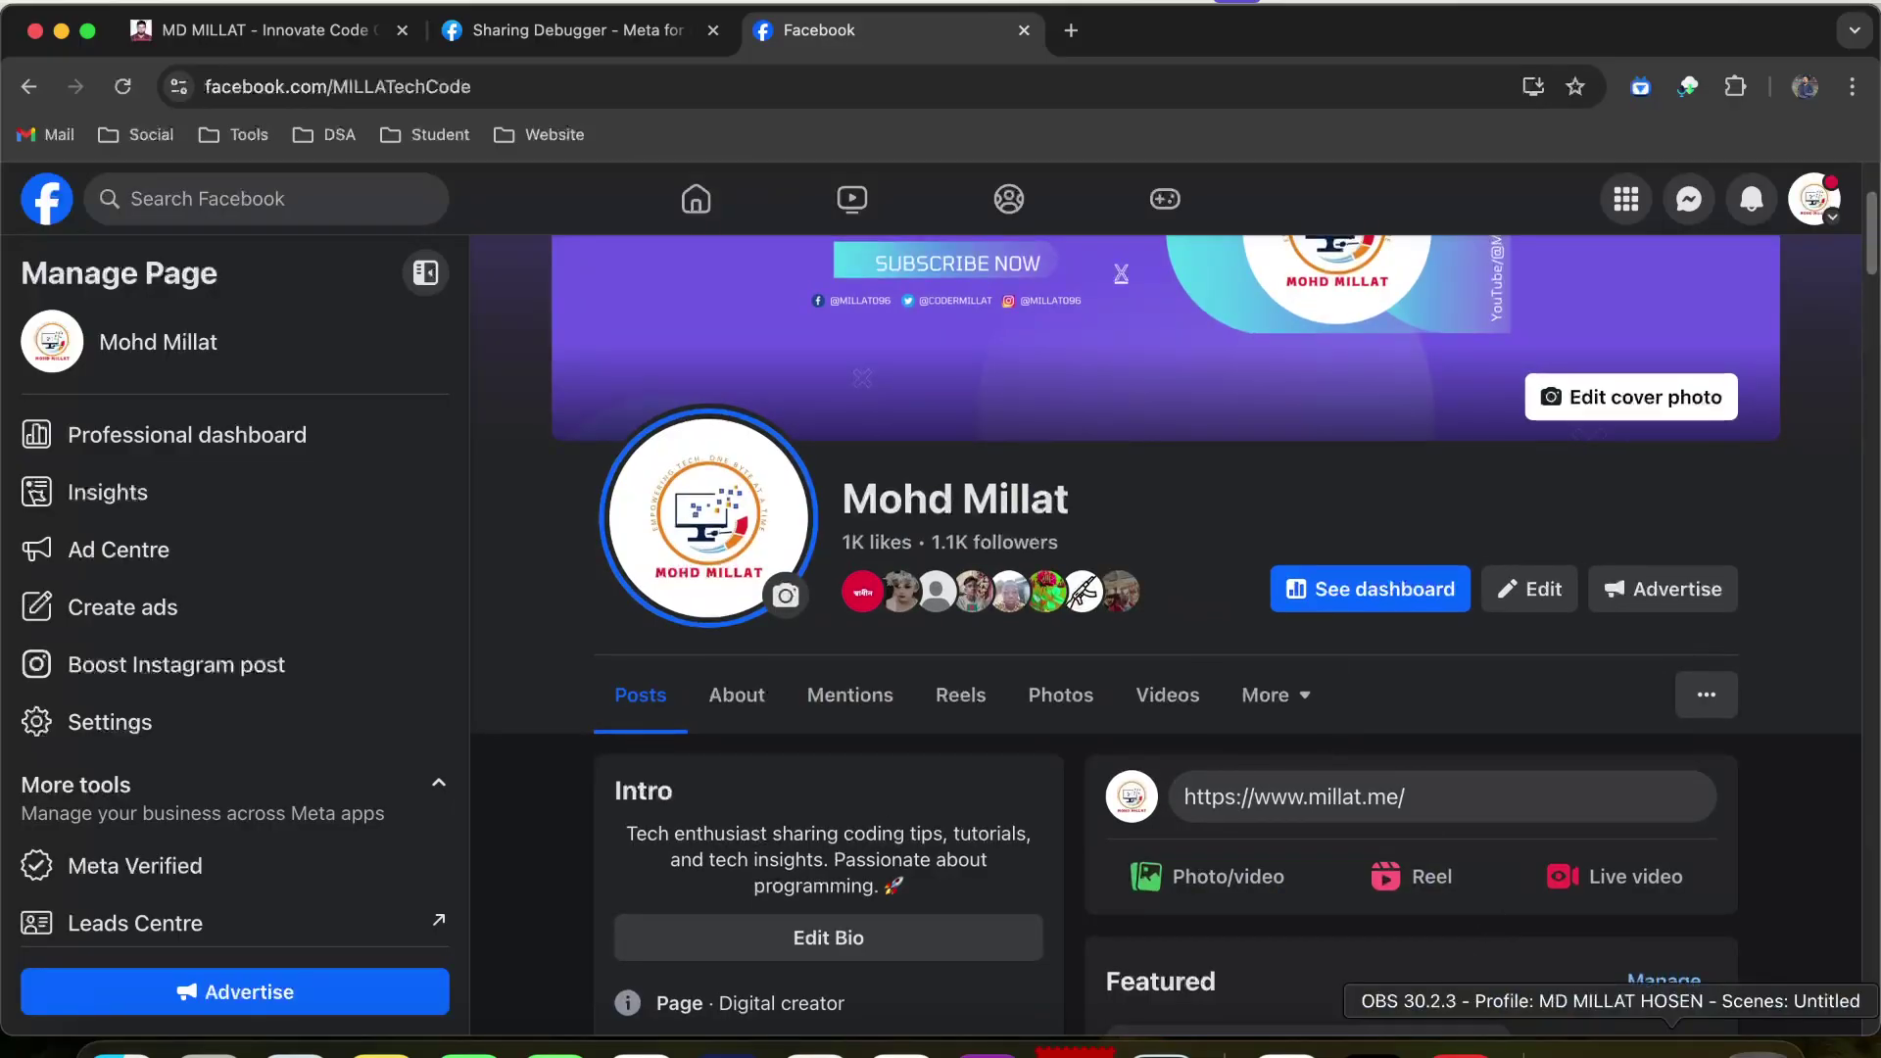
Switch to the Website folder in VS Code, close .htaccess and open index.php
left_click(1584, 1048)
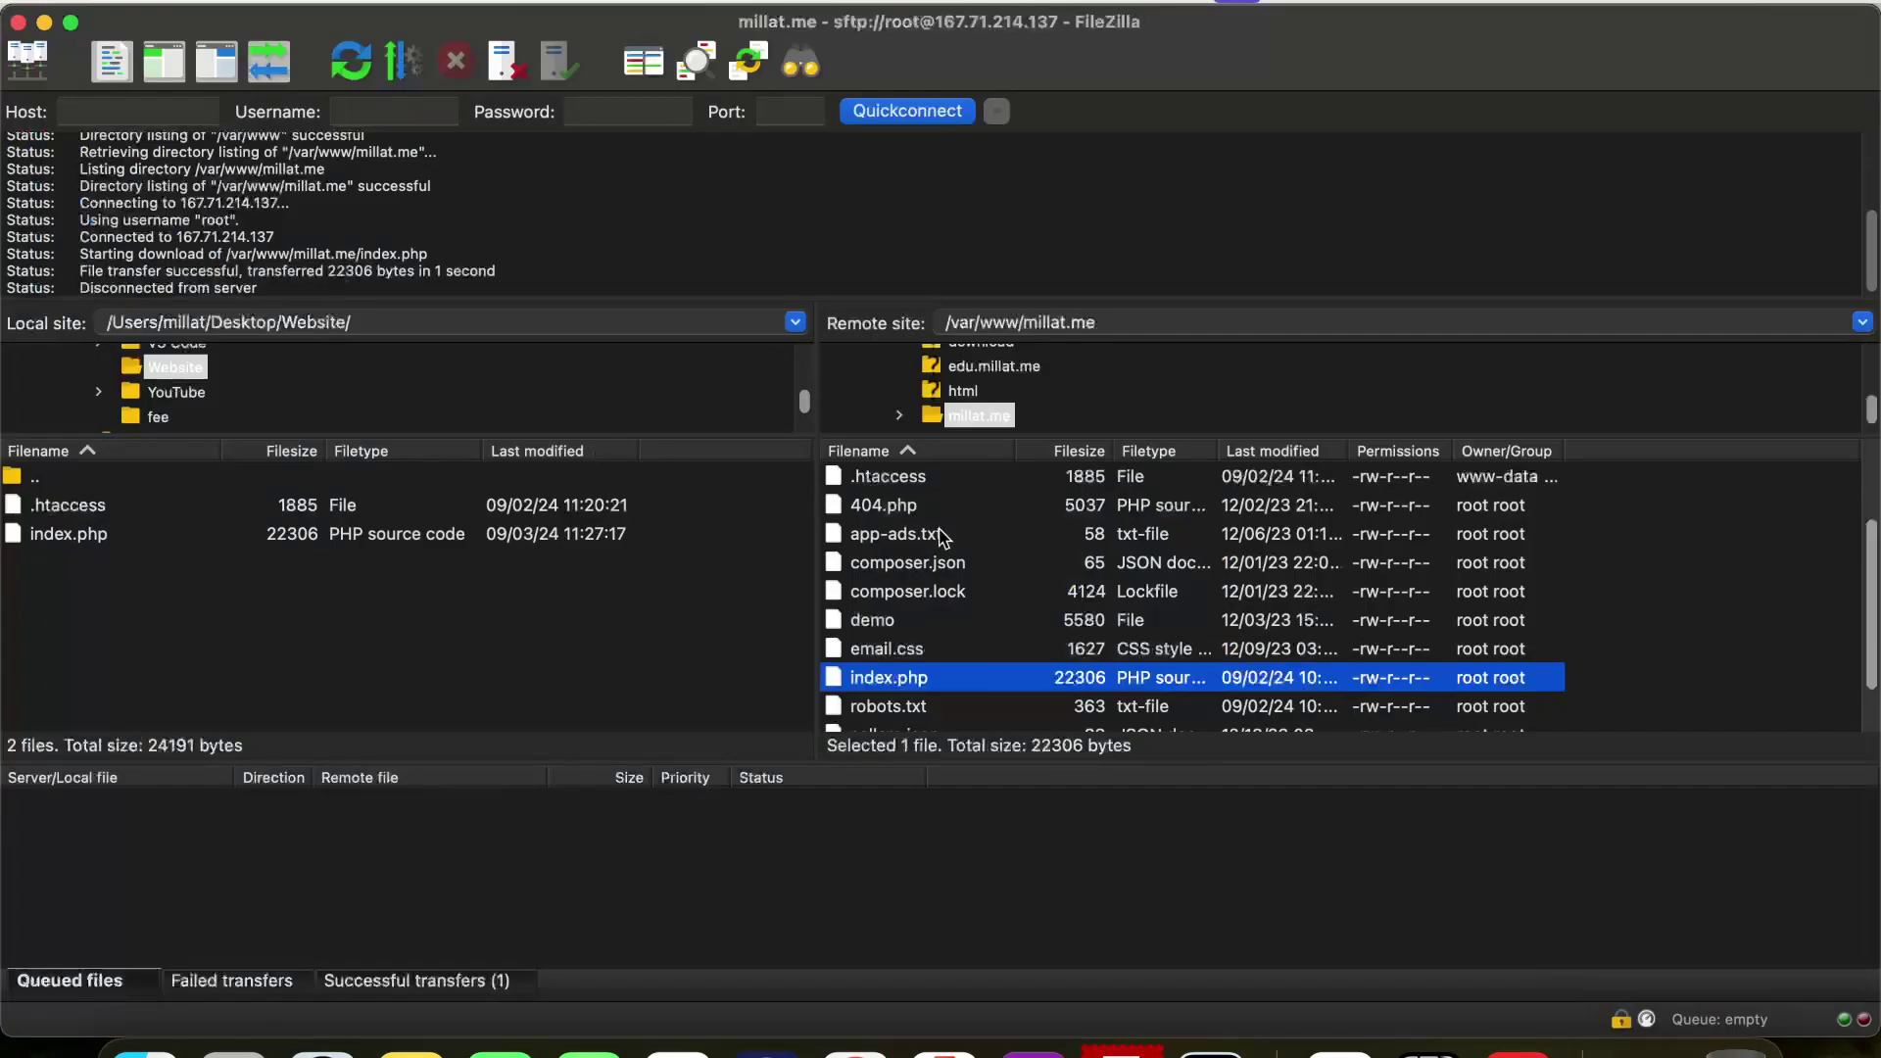
left_click(44, 21)
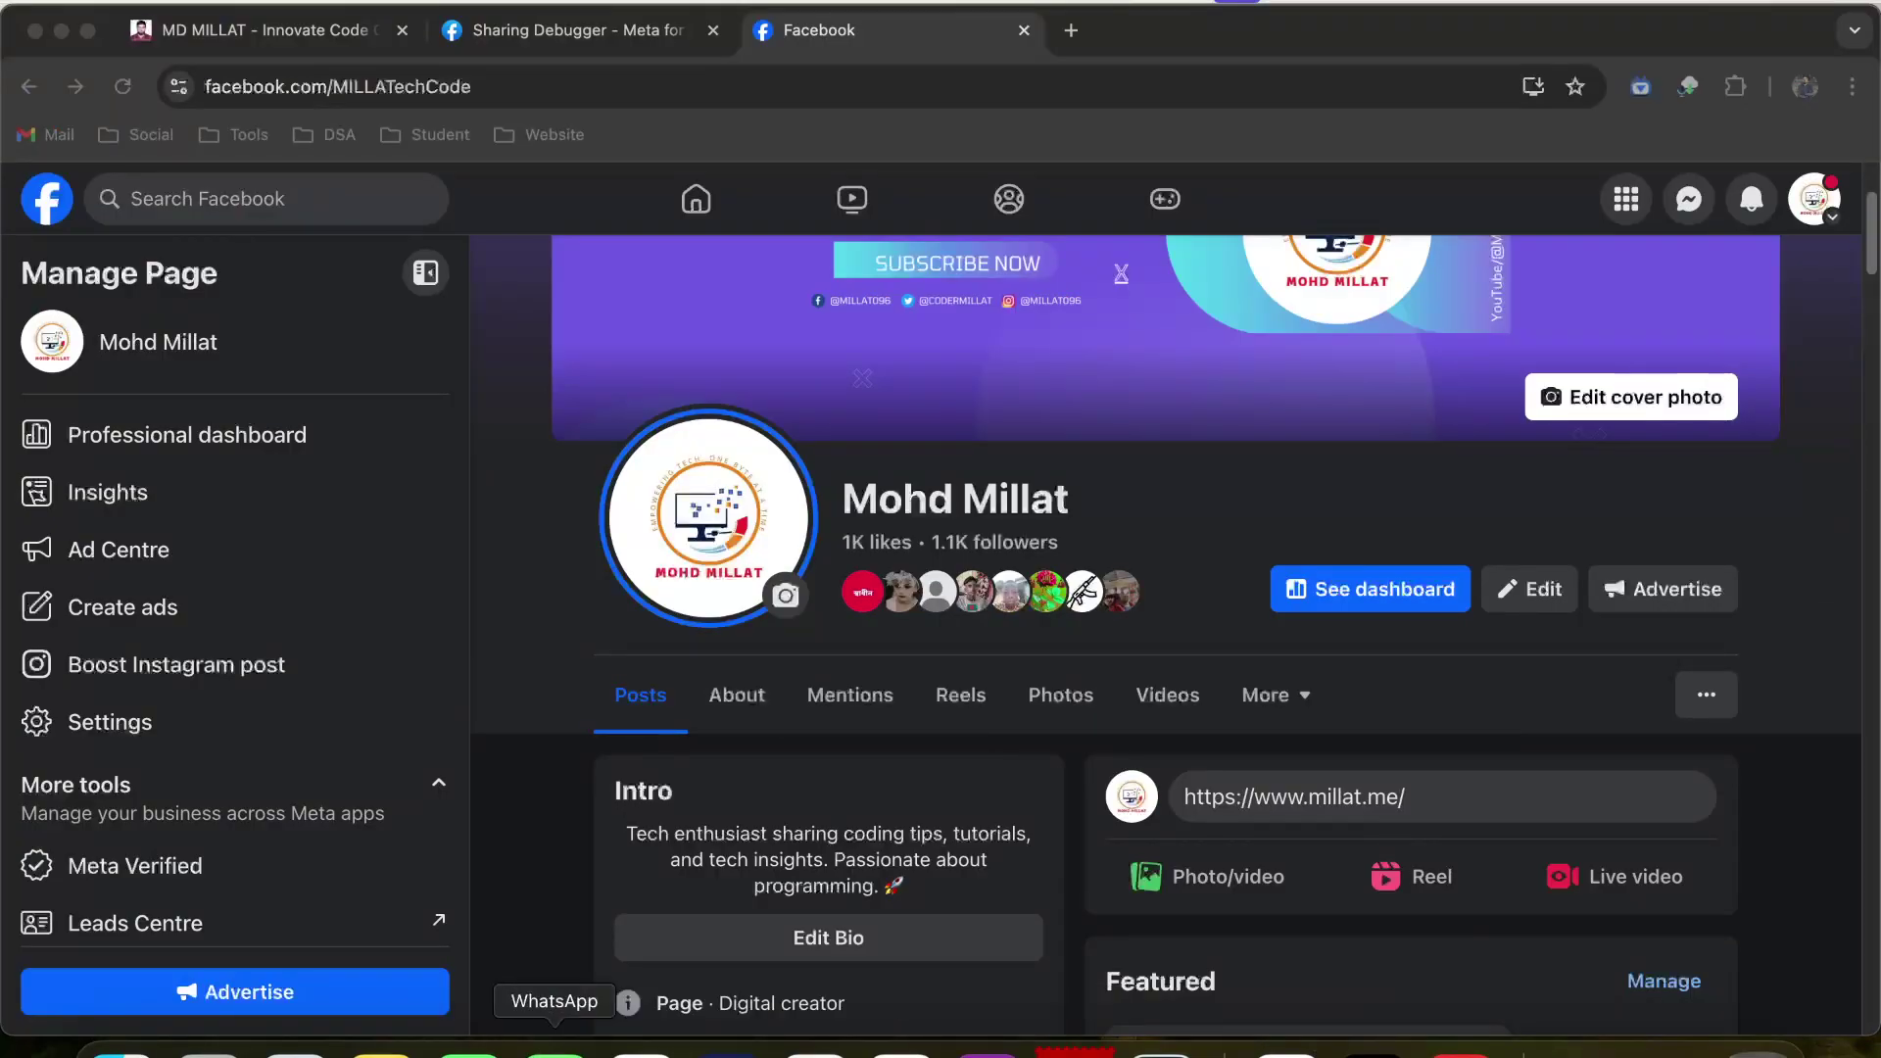
left_click(666, 1048)
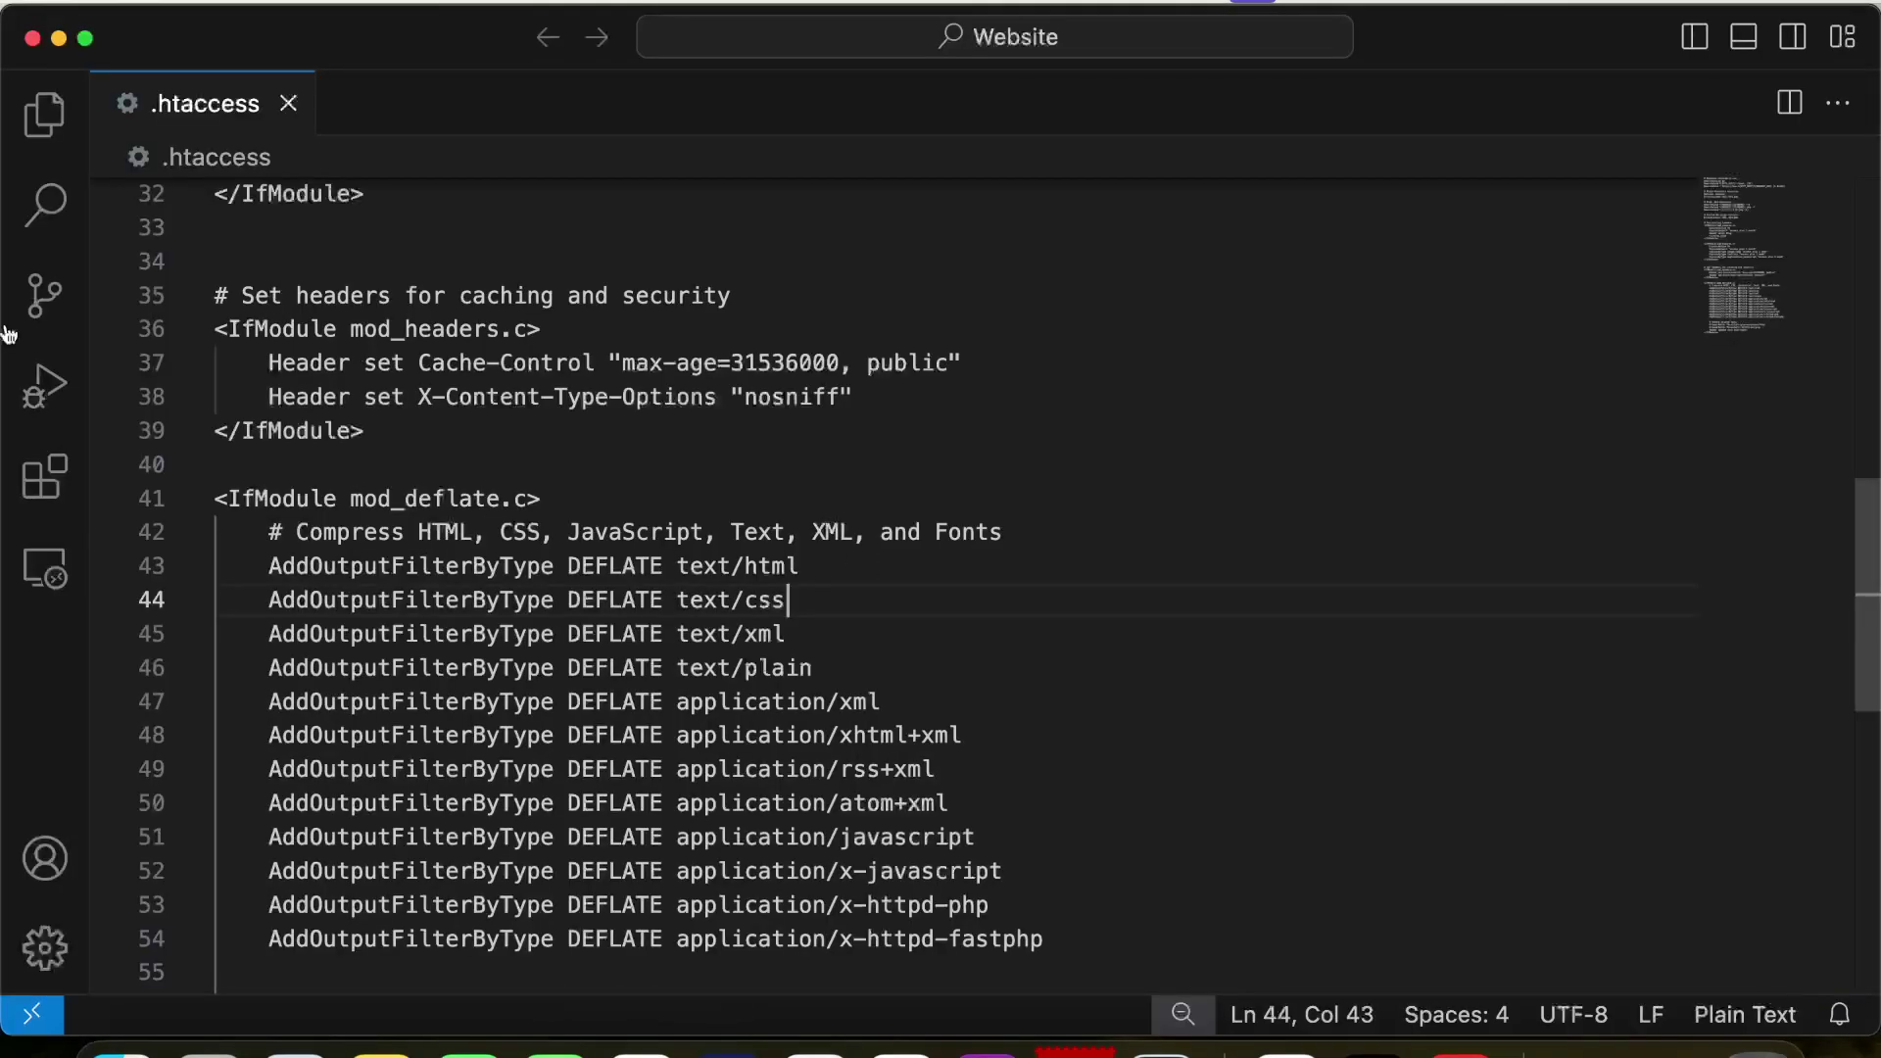
scroll(298, 284, "up", 10)
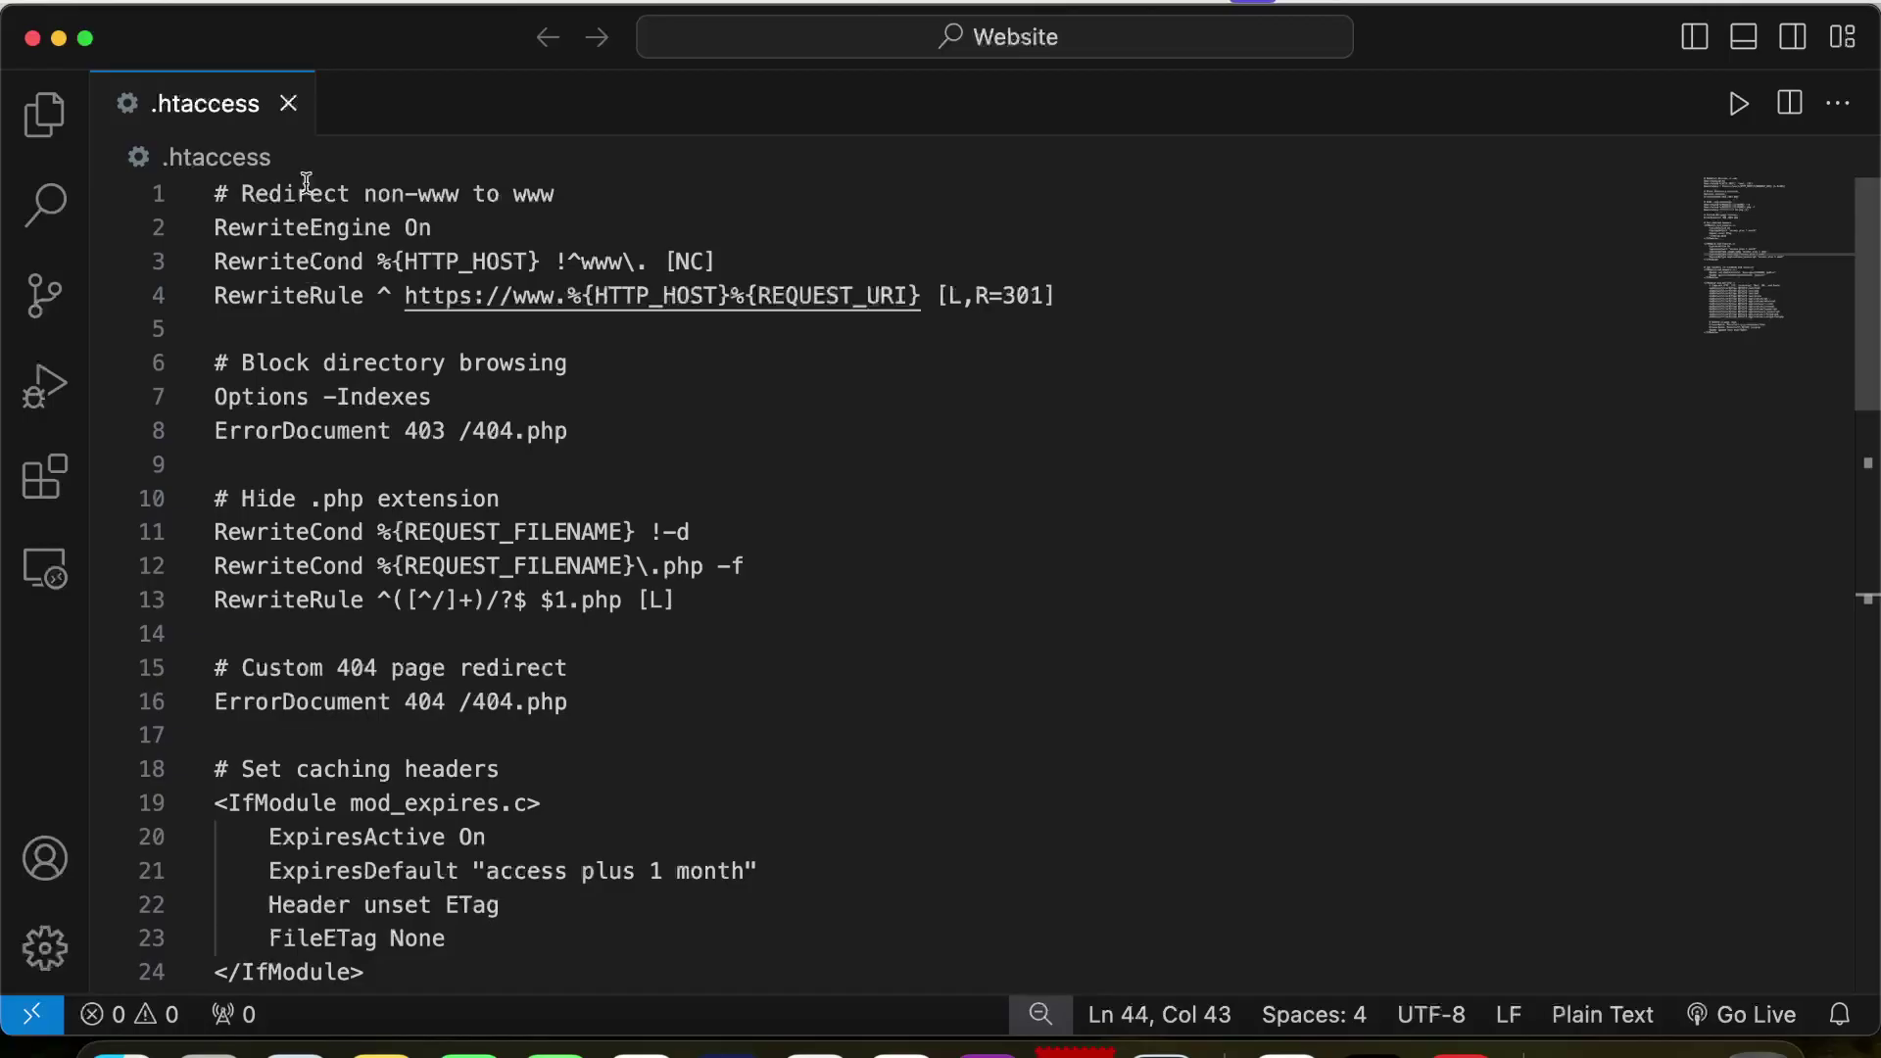
left_click(288, 103)
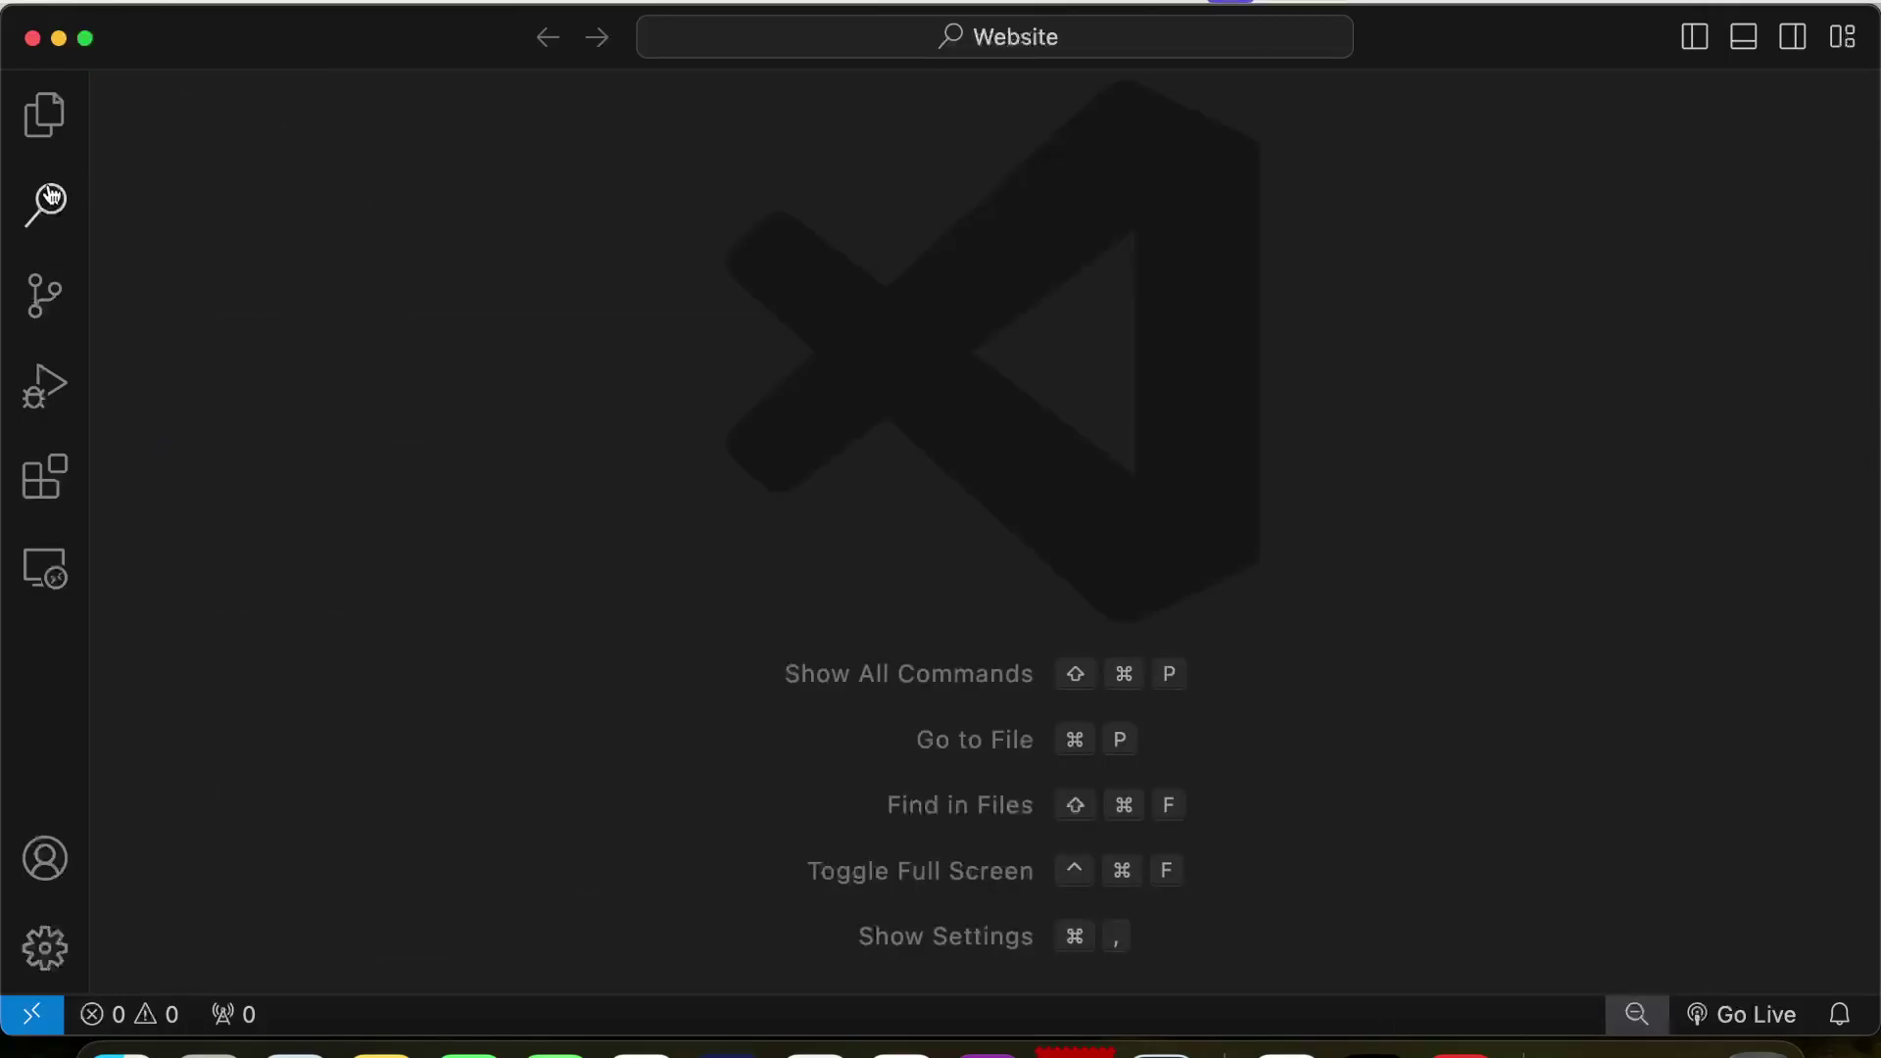
left_click(54, 137)
left_click(235, 243)
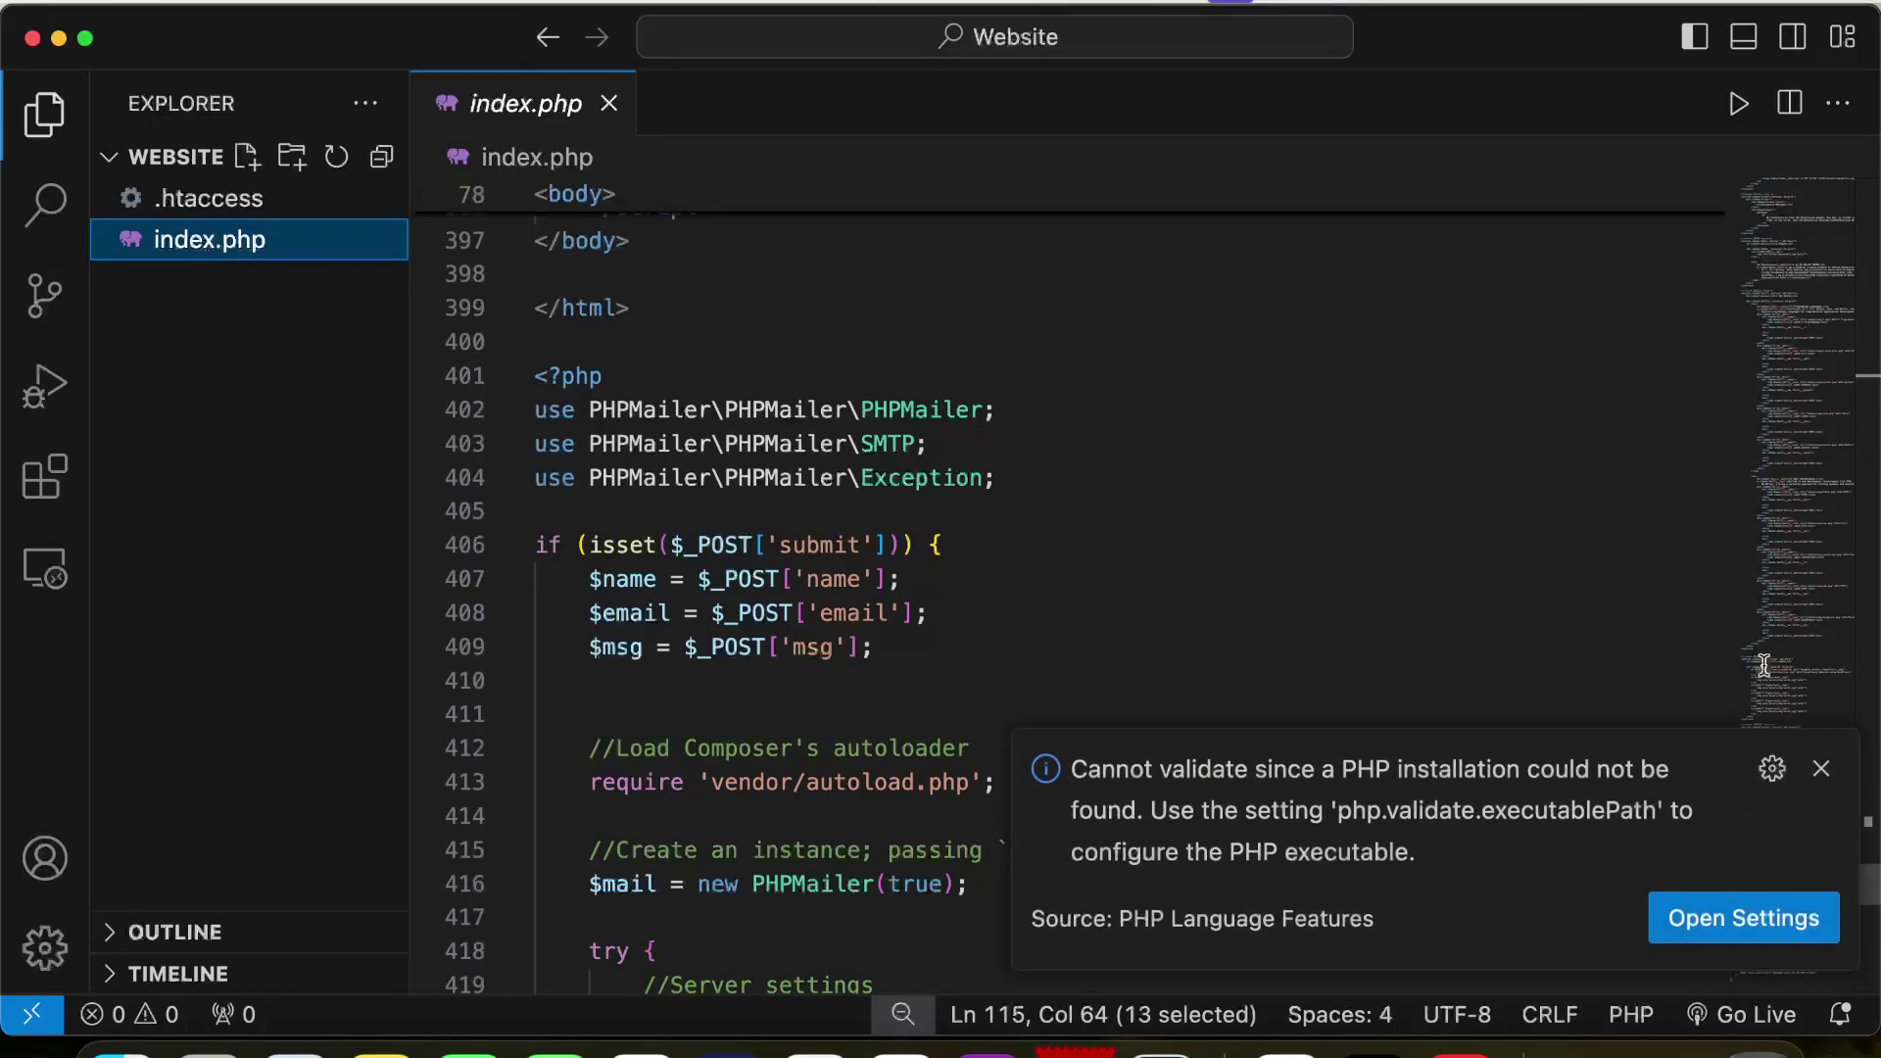
Dismiss the PHP validation notice, hide the file explorer and go to the beginning of index.php
scroll(1566, 508, "up", 10)
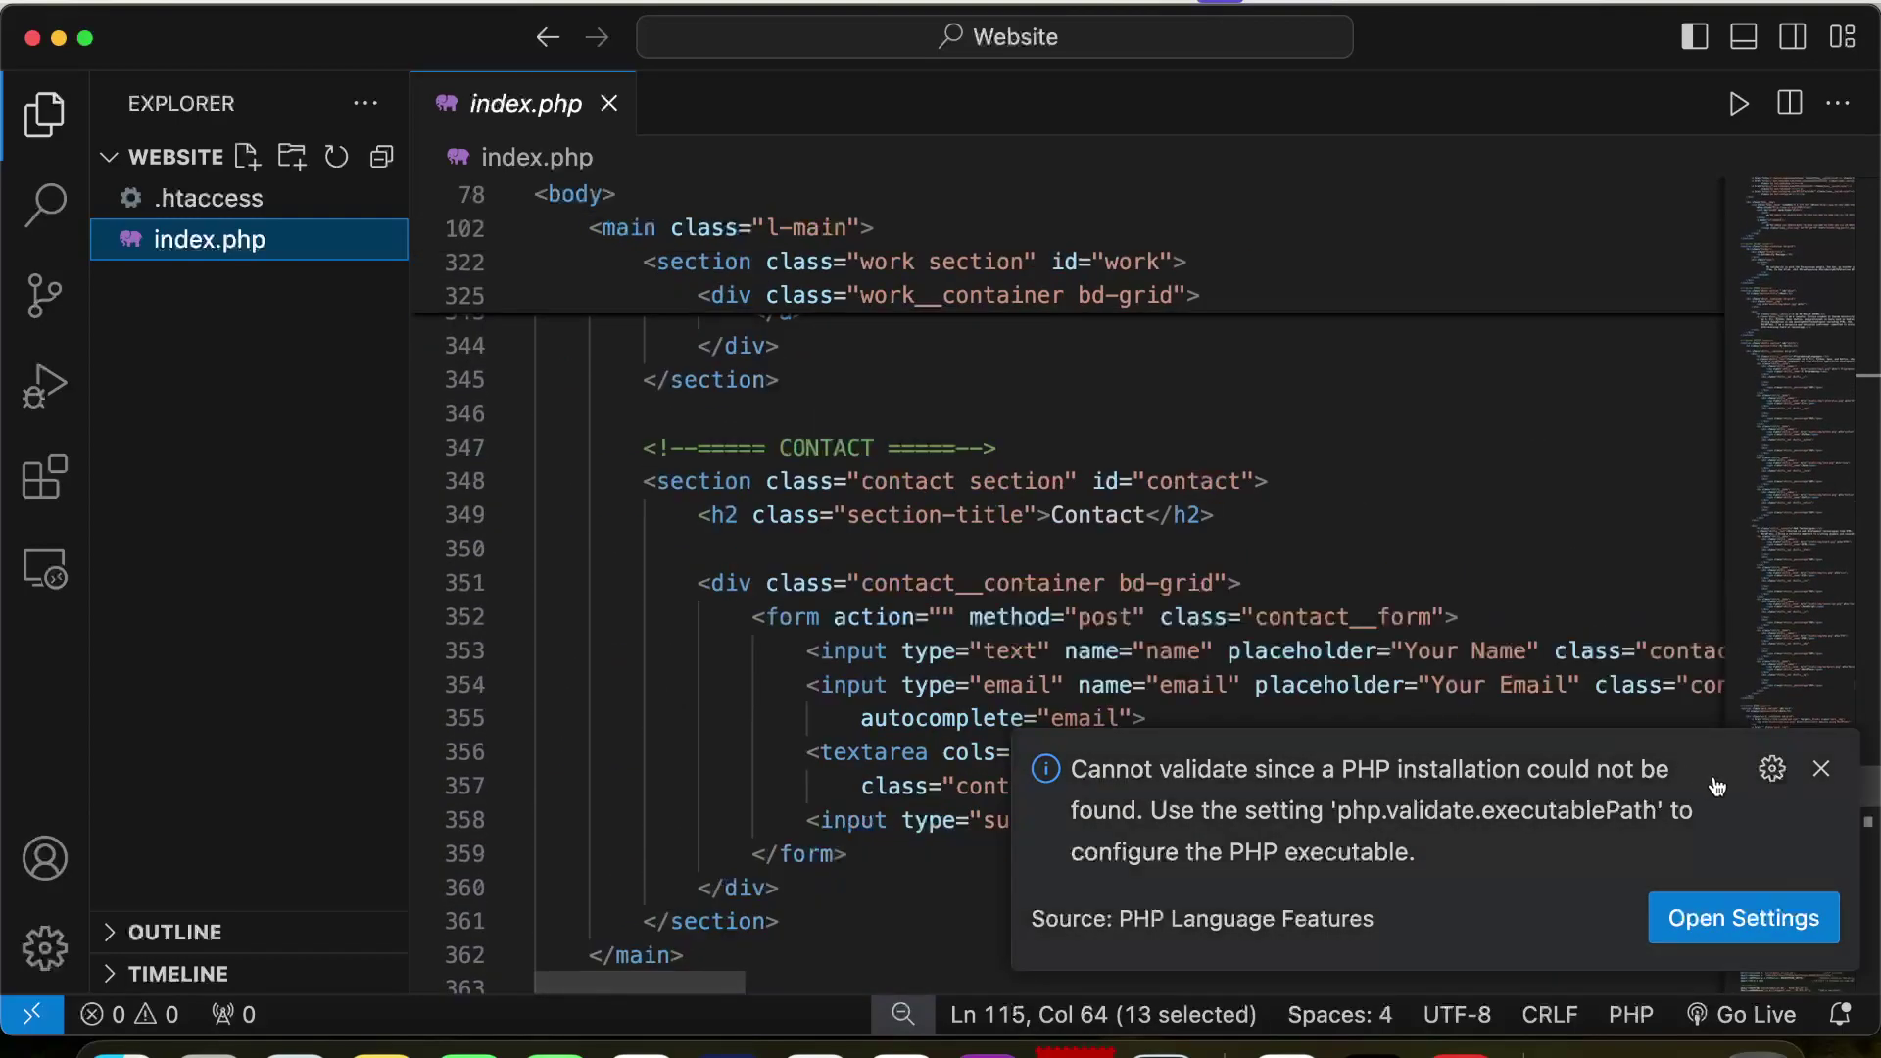
left_click(1821, 768)
scroll(1616, 764, "up", 20)
scroll(1079, 739, "up", 20)
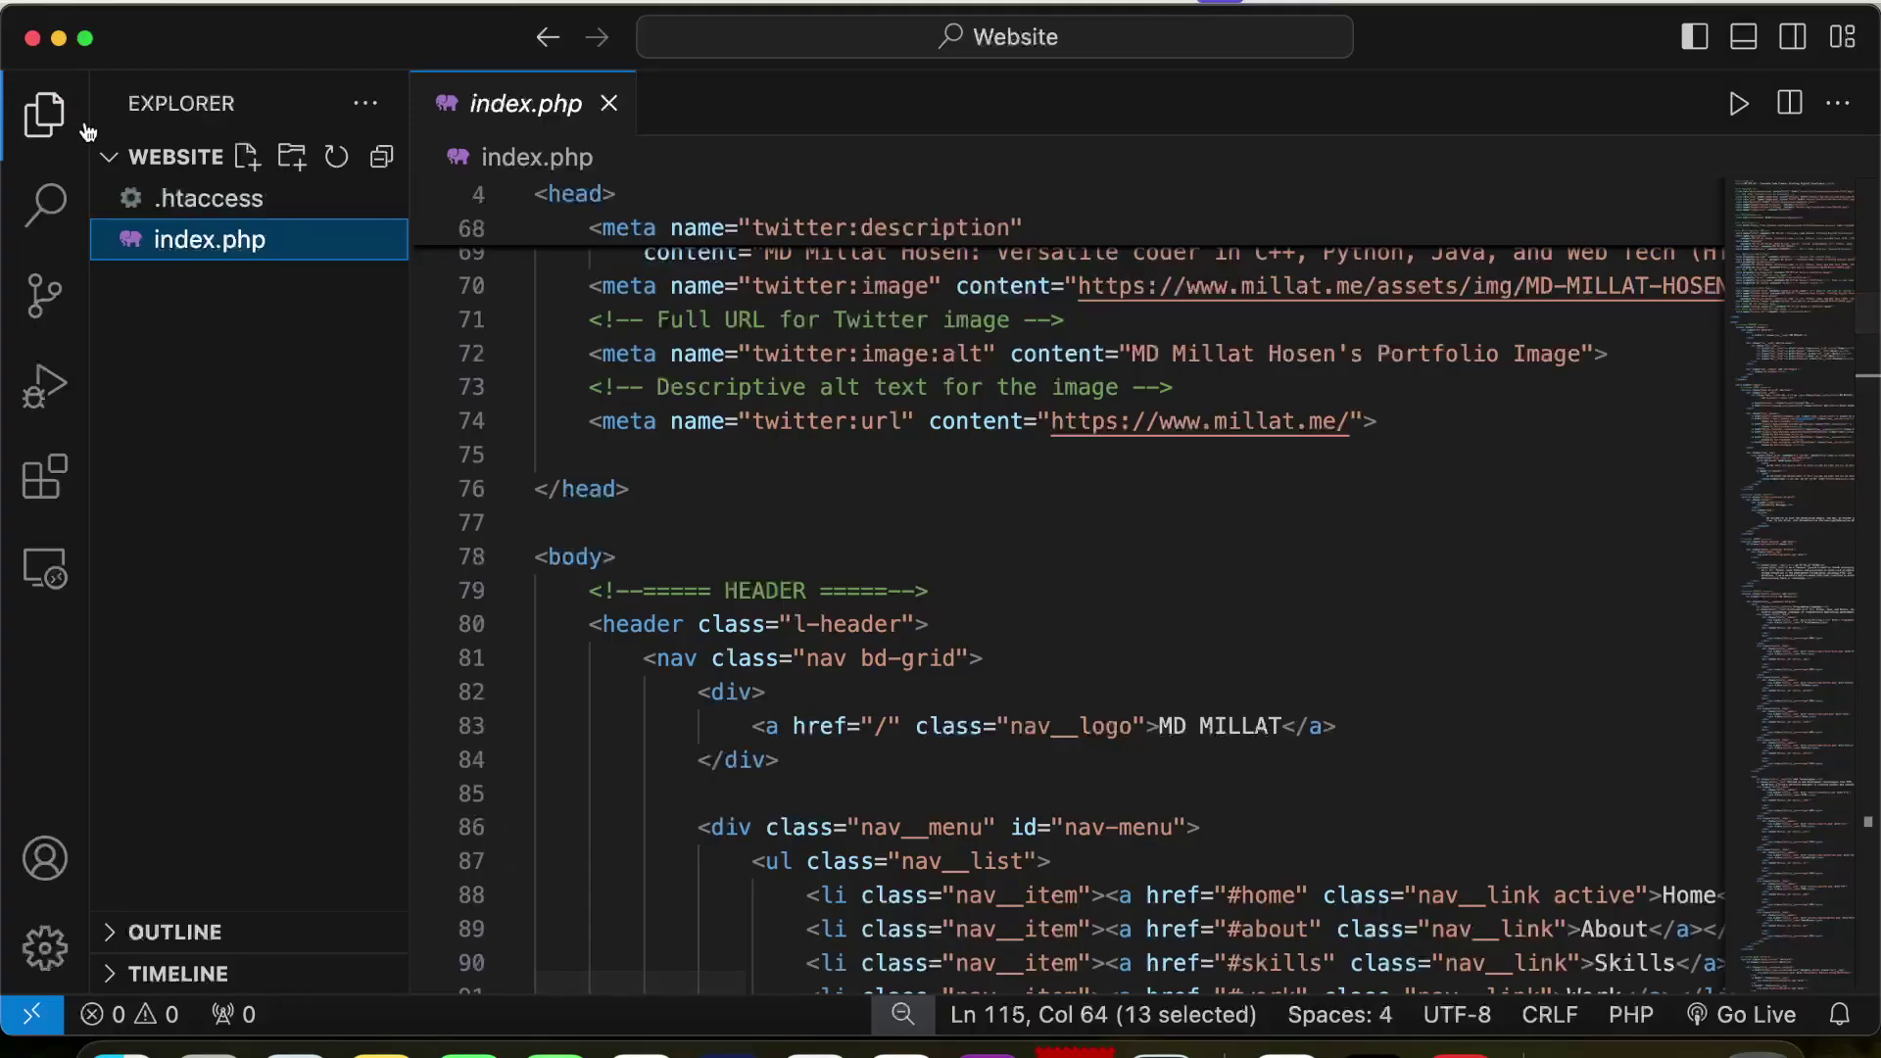
left_click(86, 130)
scroll(683, 566, "up", 12)
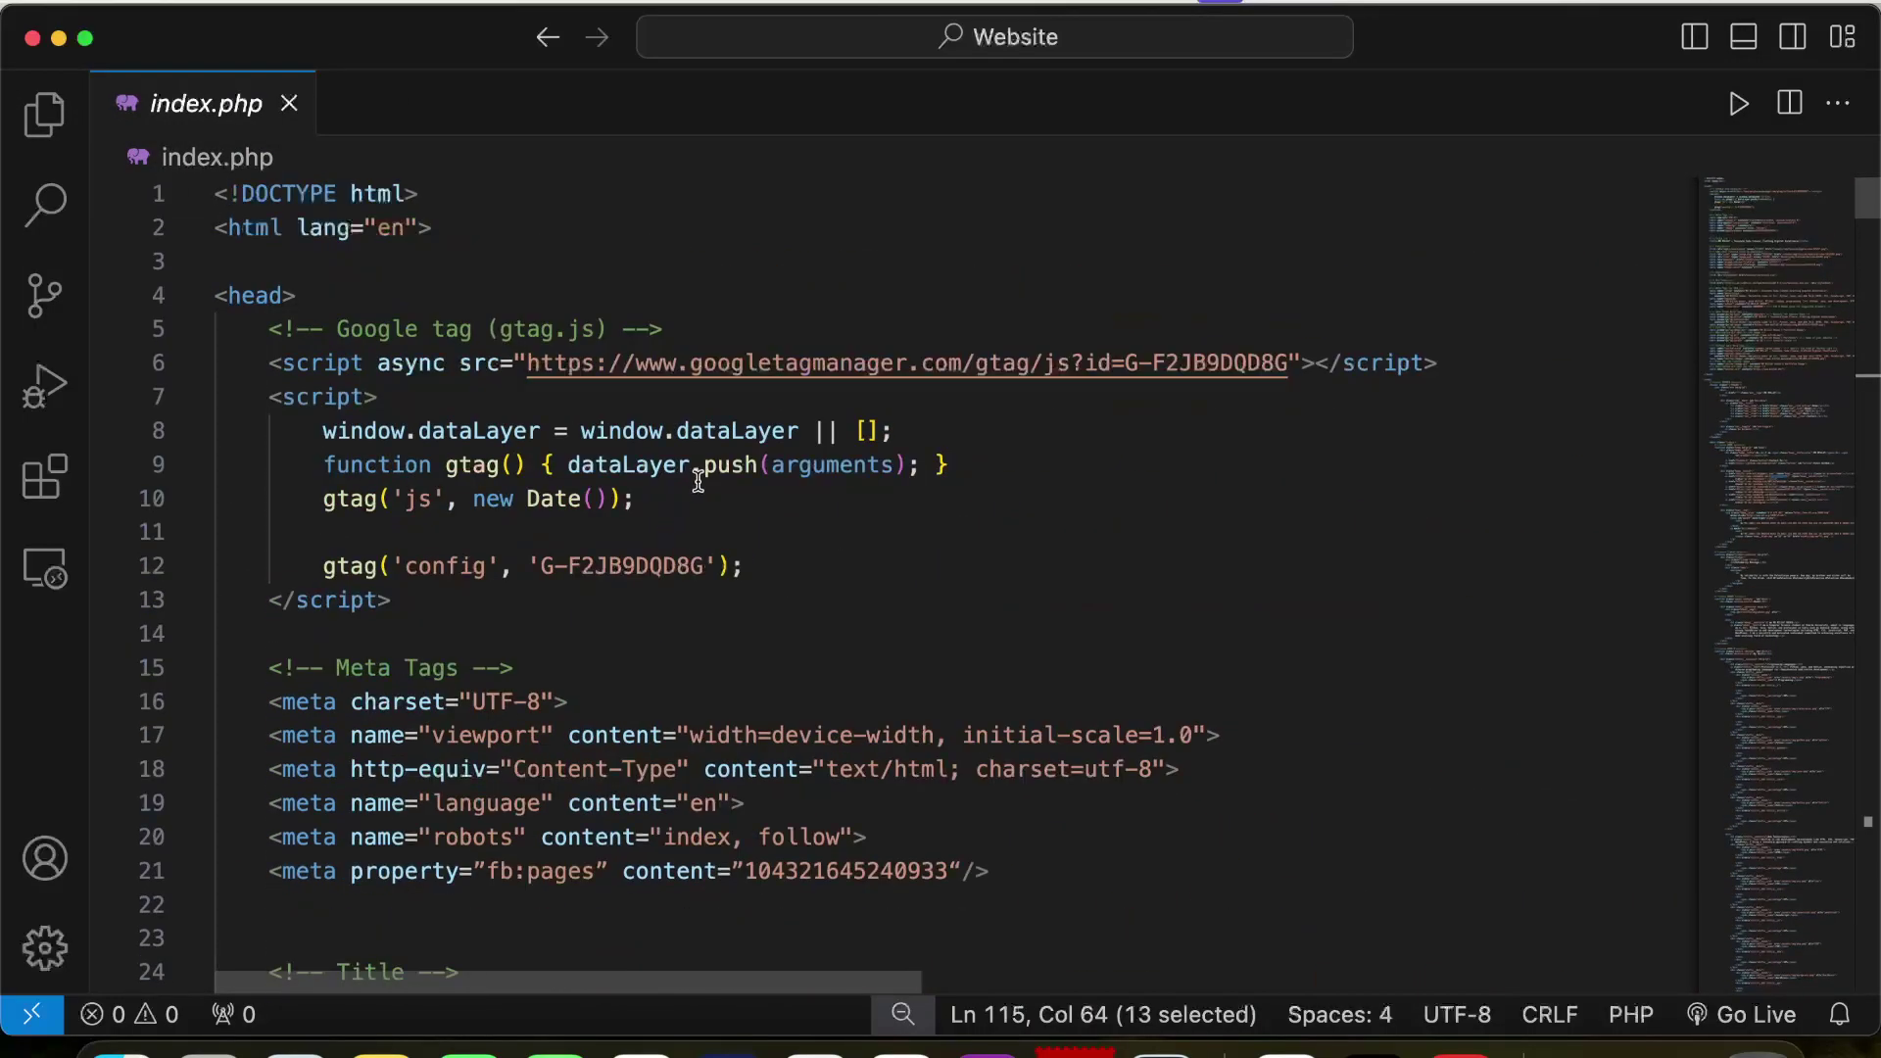
Look through the head section of index.php and highlight the fb:pages meta tag on line 21
scroll(722, 530, "down", 7)
scroll(730, 524, "up", 2)
scroll(735, 525, "down", 5)
scroll(614, 492, "up", 1)
scroll(548, 504, "up", 1)
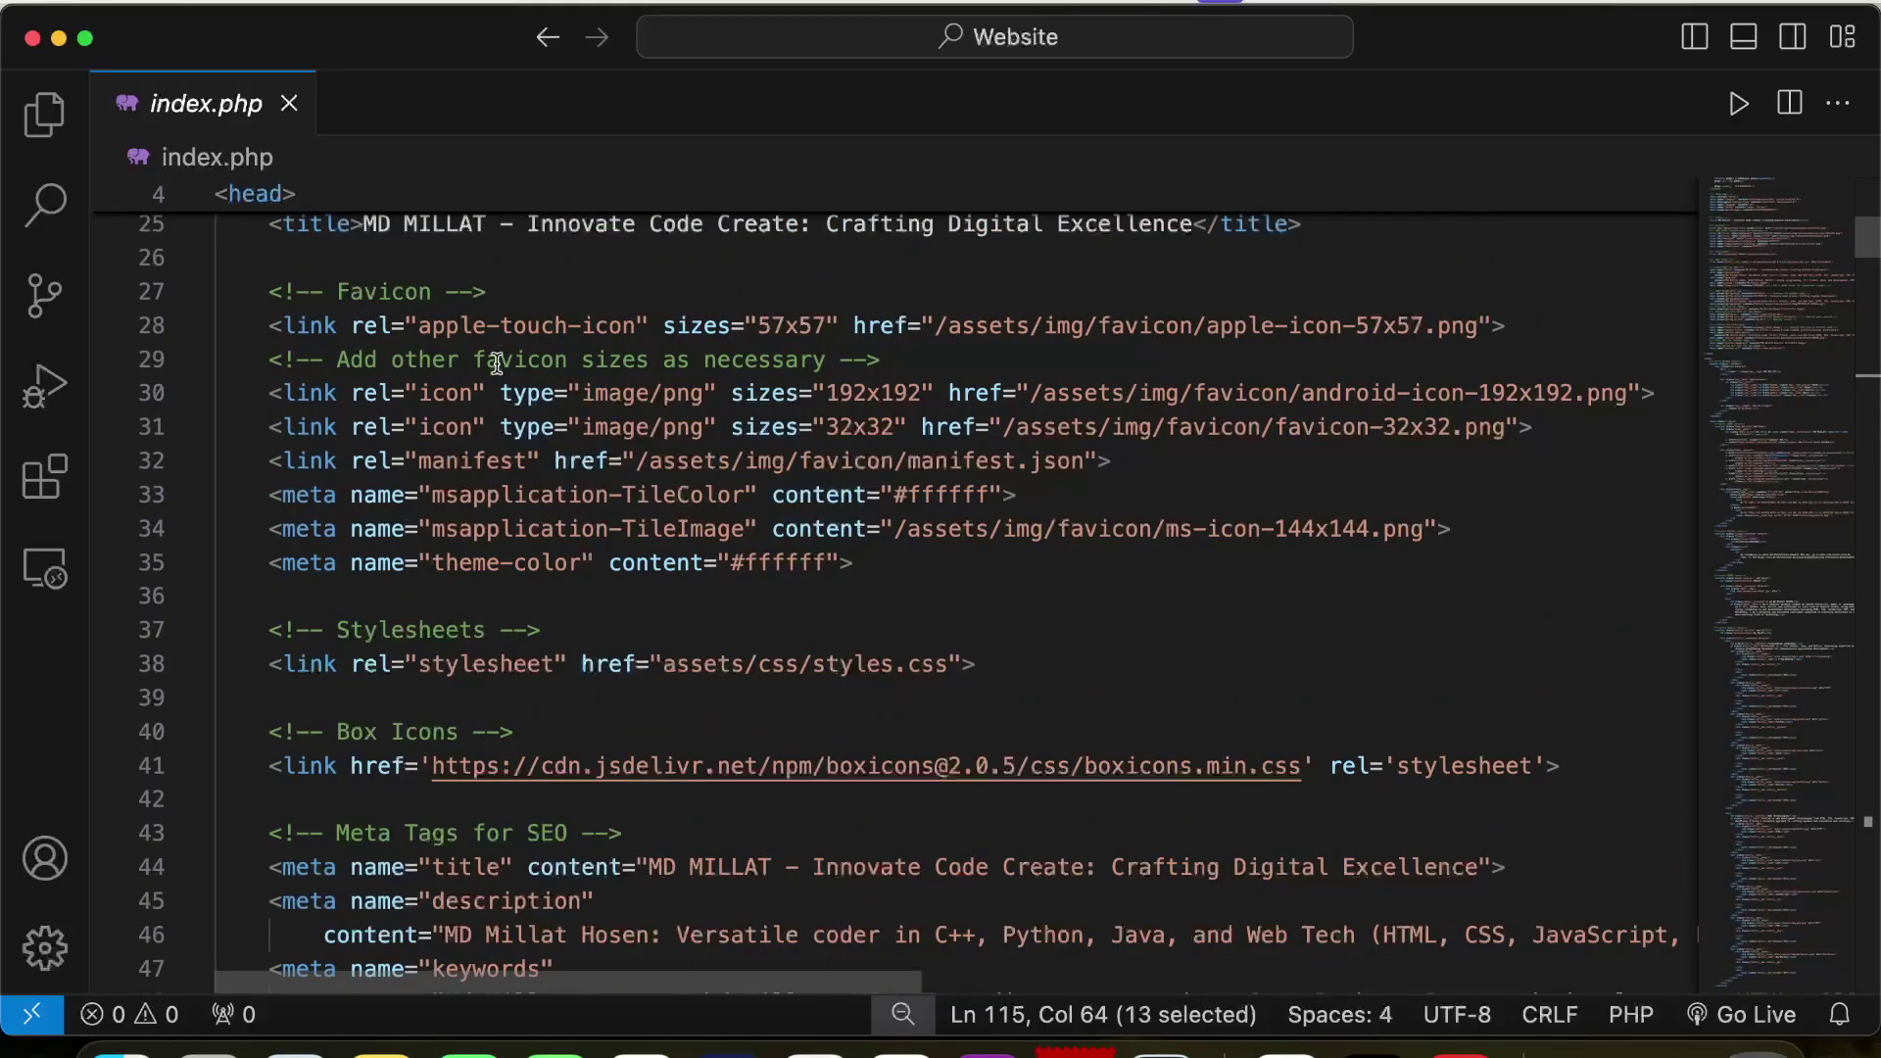
scroll(495, 461, "up", 7)
scroll(505, 524, "down", 4)
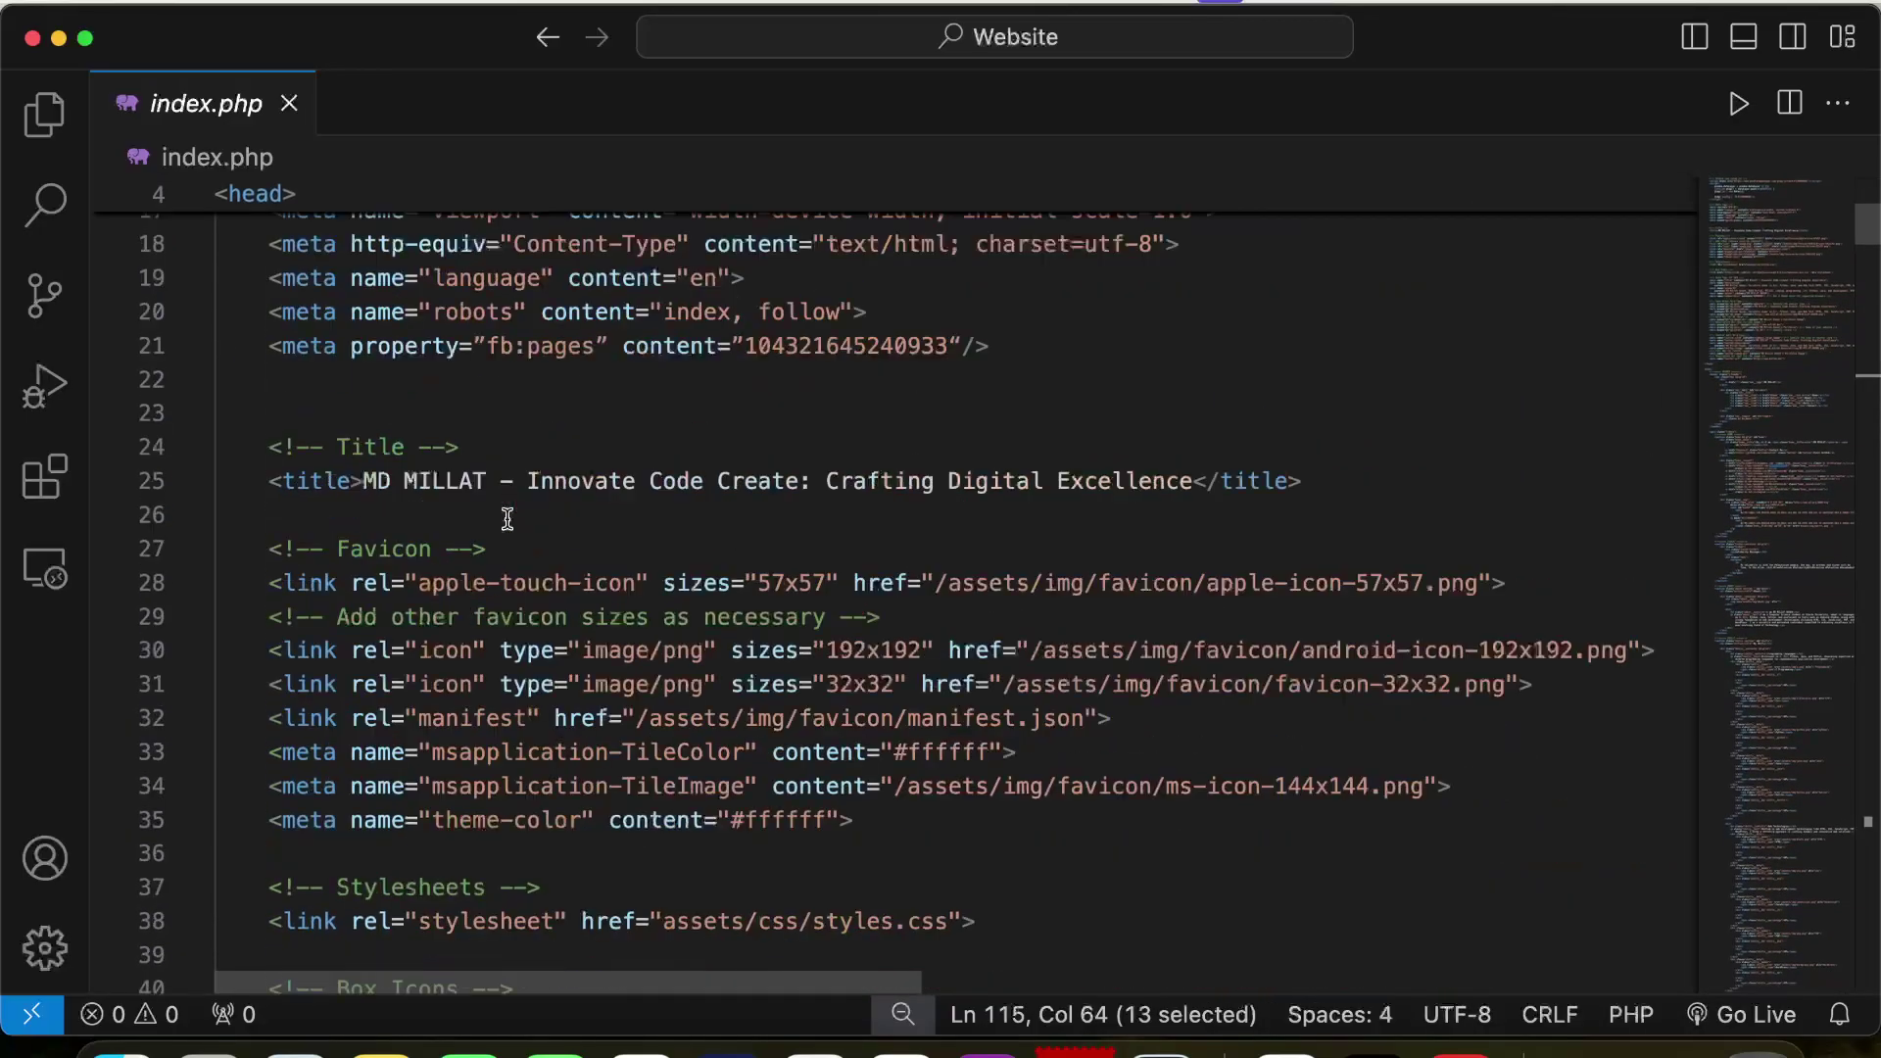
left_click_drag(269, 348, 1003, 345)
left_click(1013, 353)
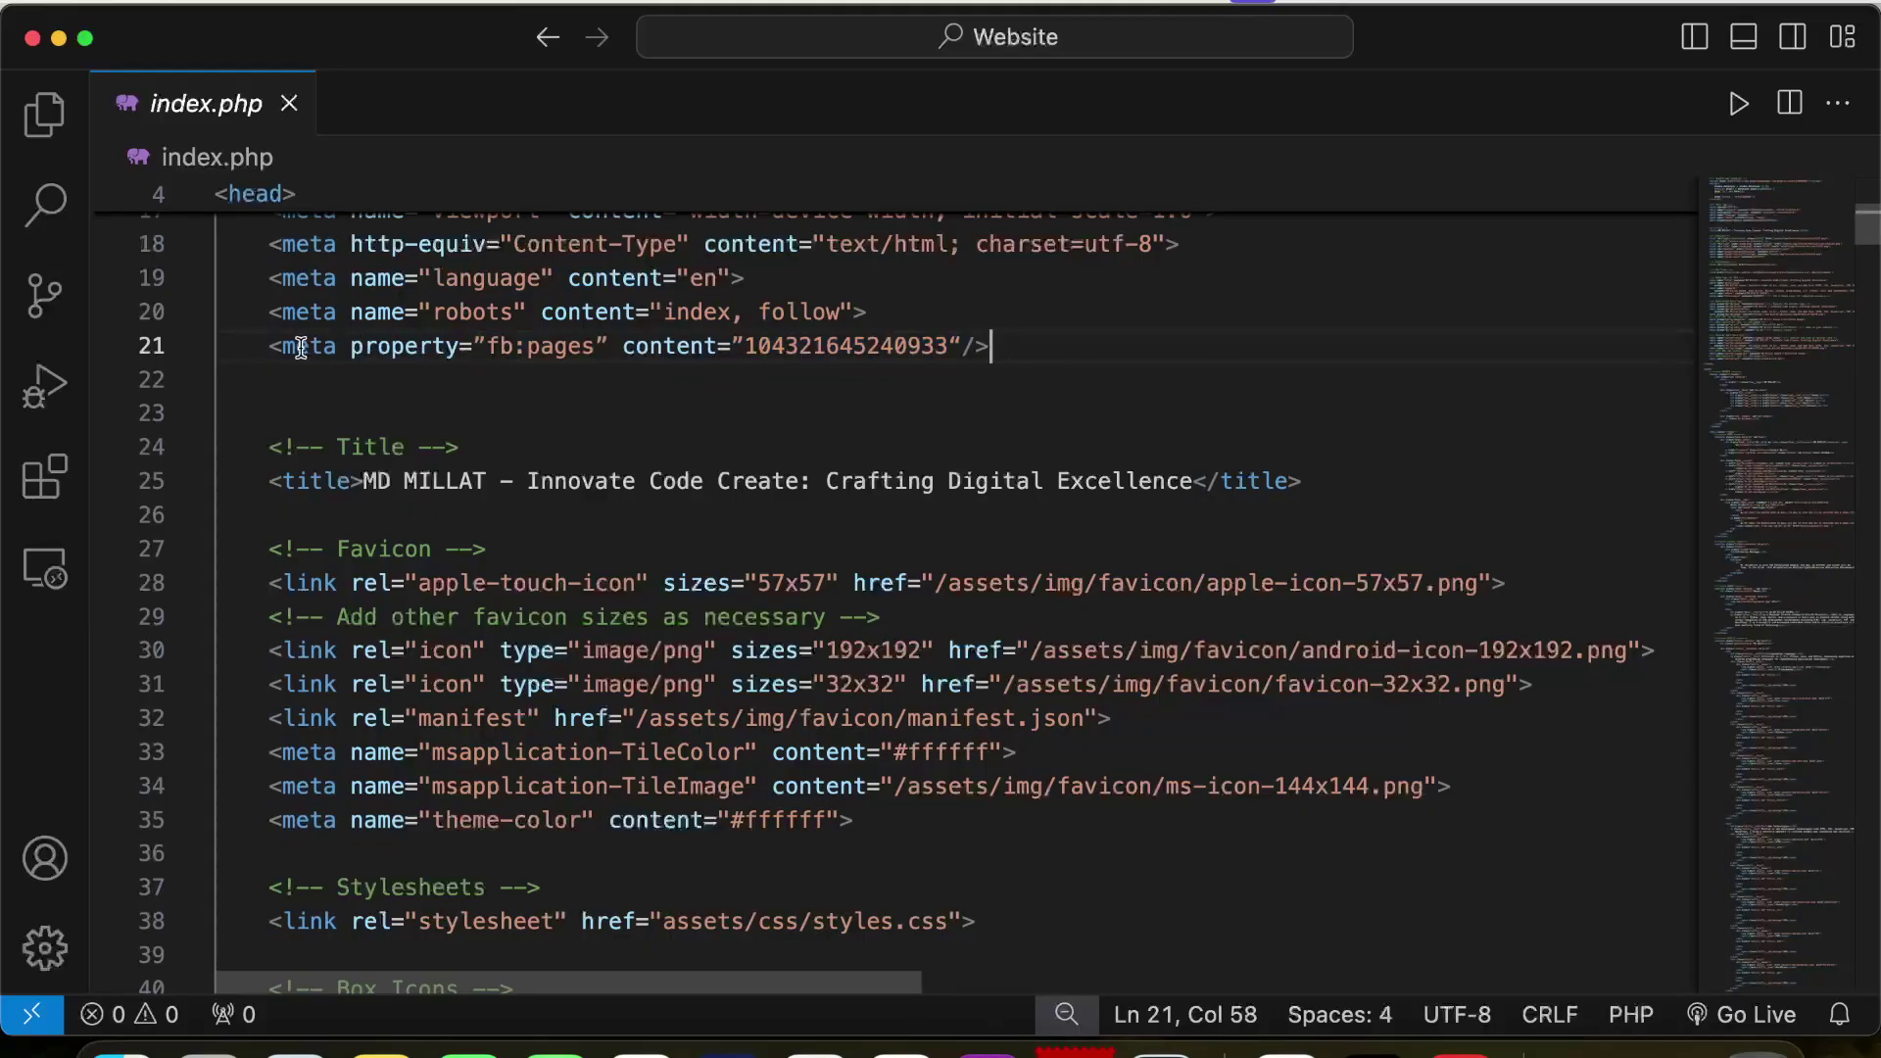
left_click_drag(271, 348, 1003, 355)
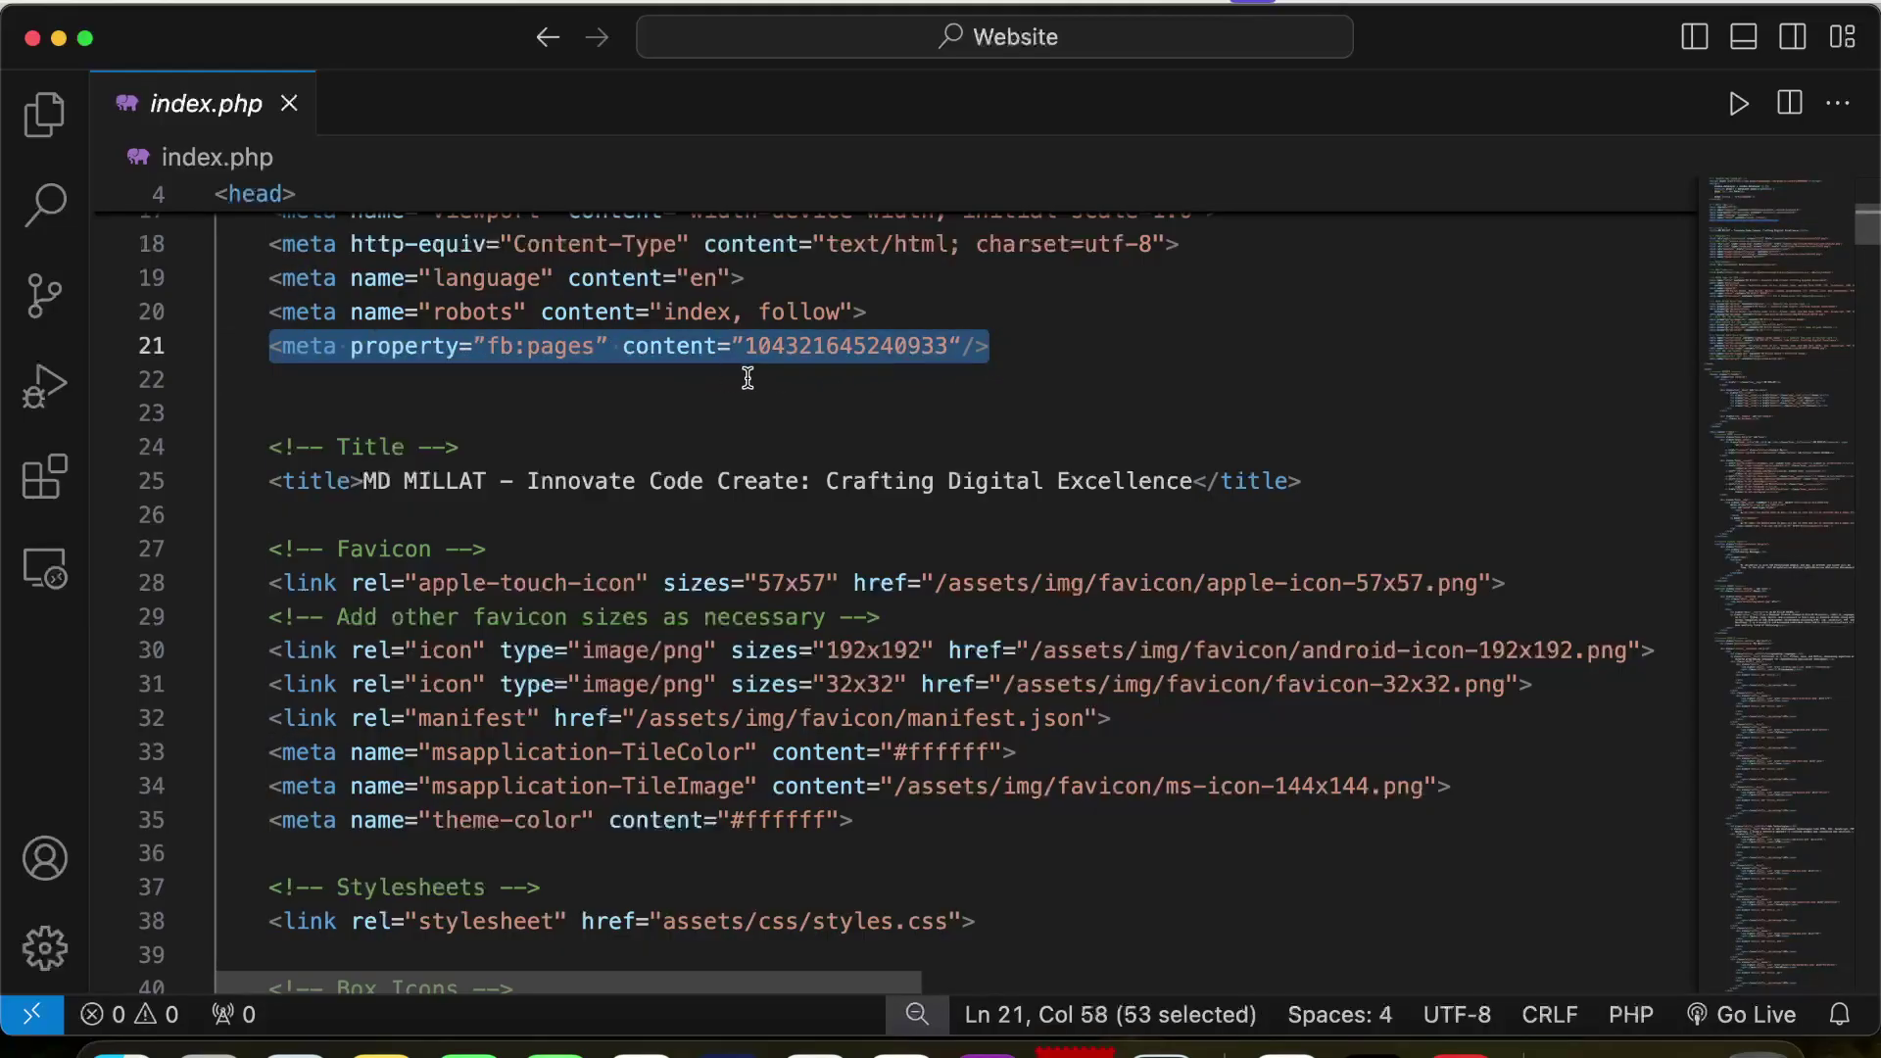
Select the numeric page ID inside the fb:pages meta tag's content attribute
left_click(674, 365)
double_click(679, 347)
left_click(798, 346)
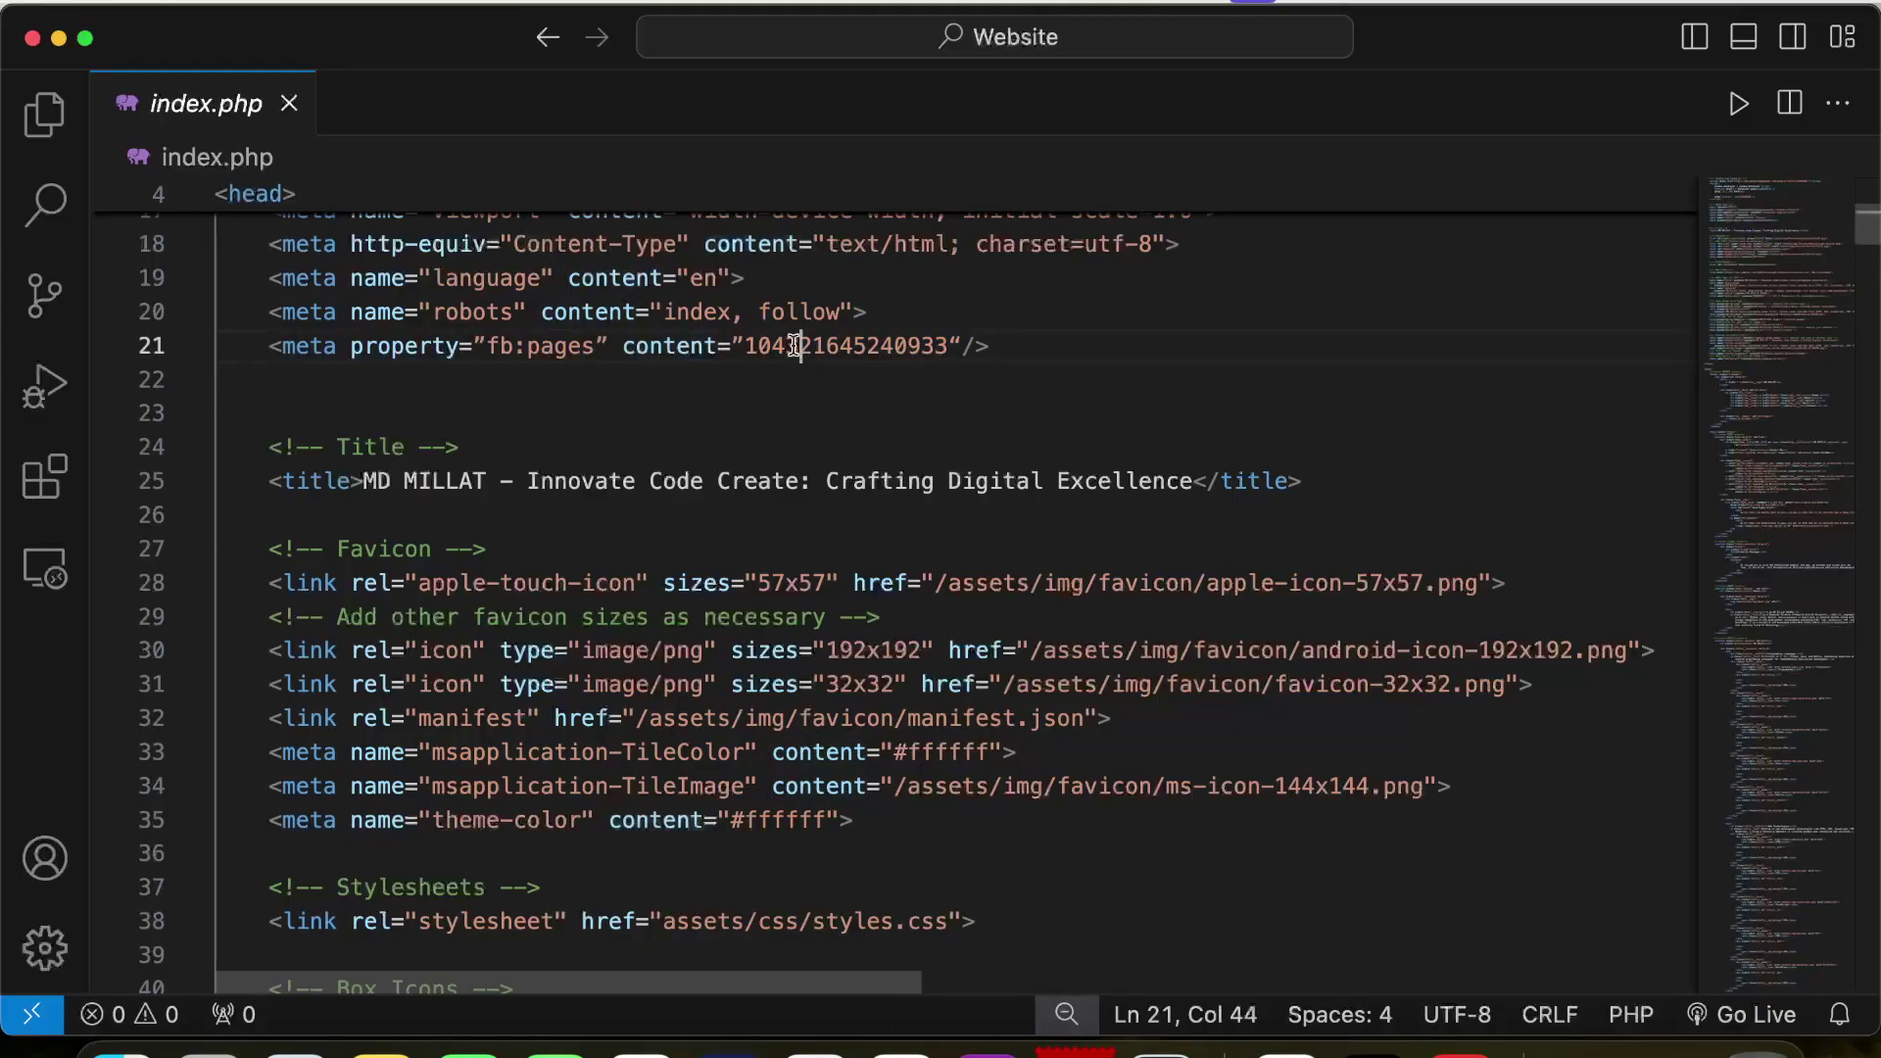
double_click(798, 345)
left_click(817, 345)
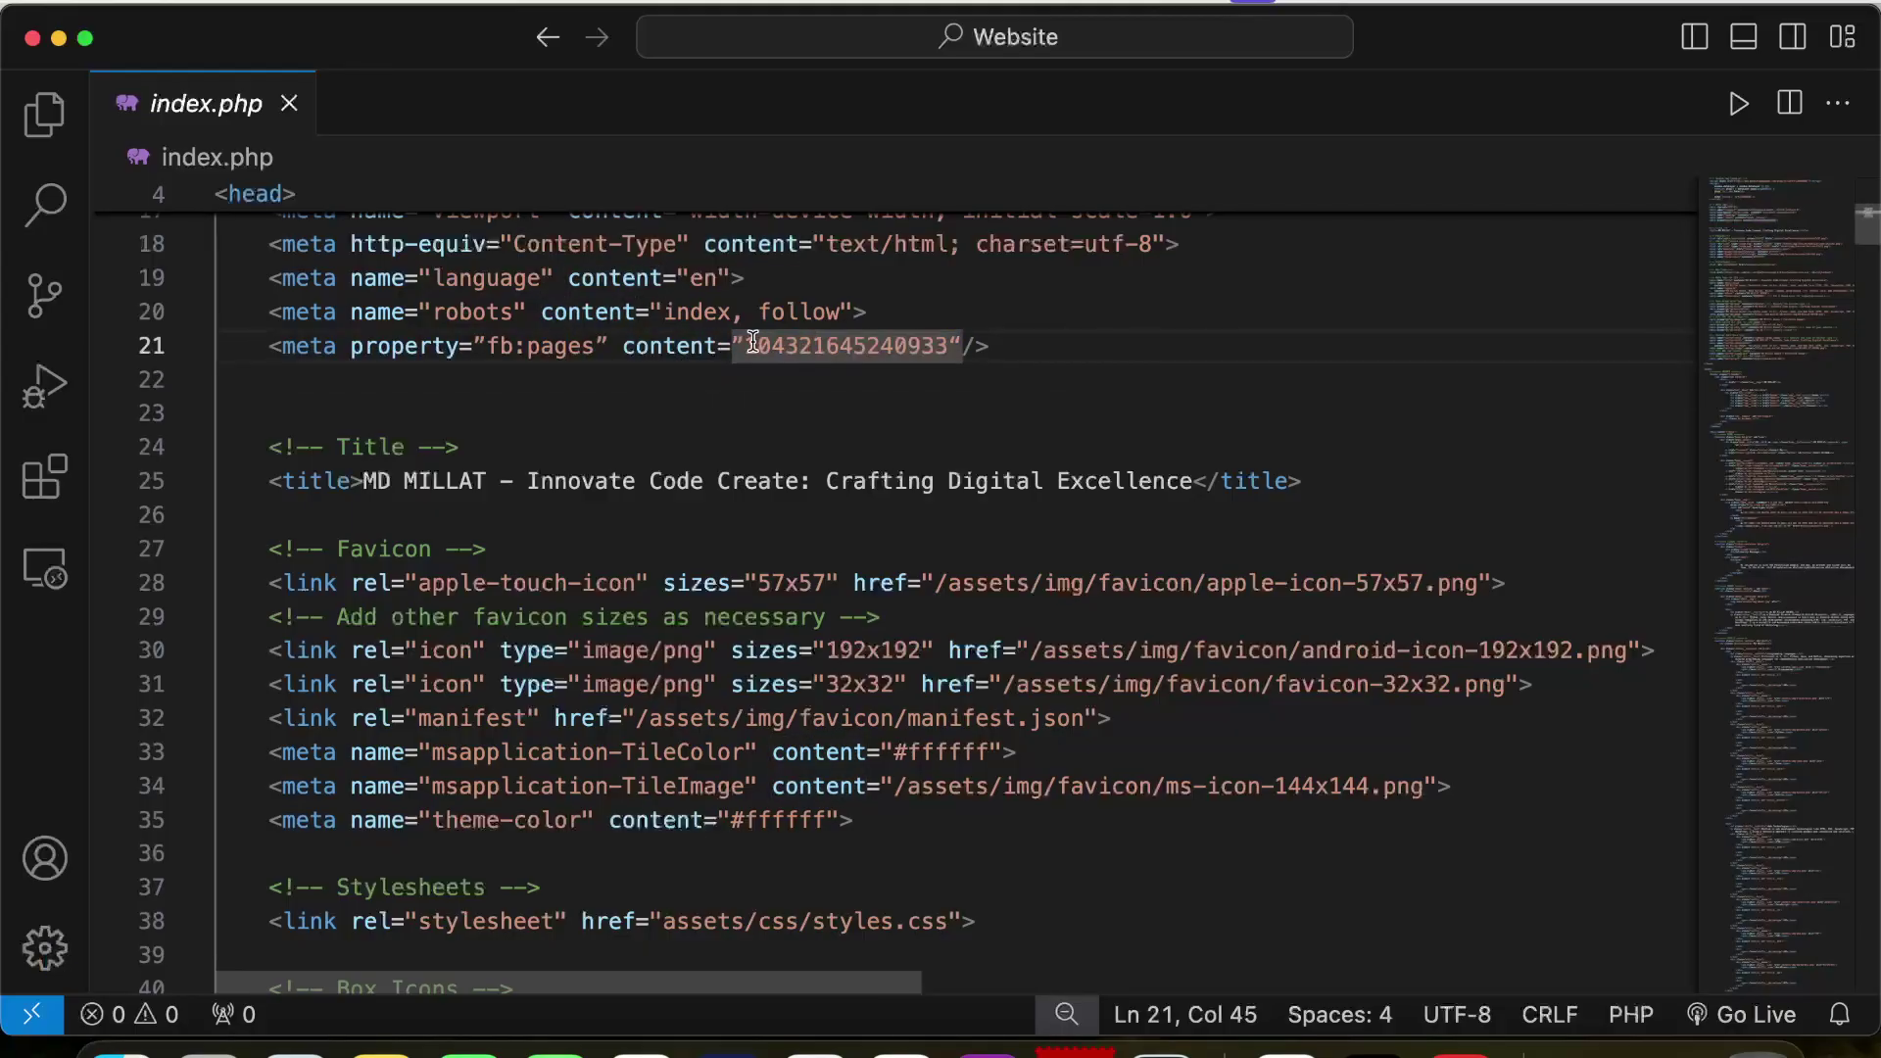
left_click_drag(748, 342, 948, 344)
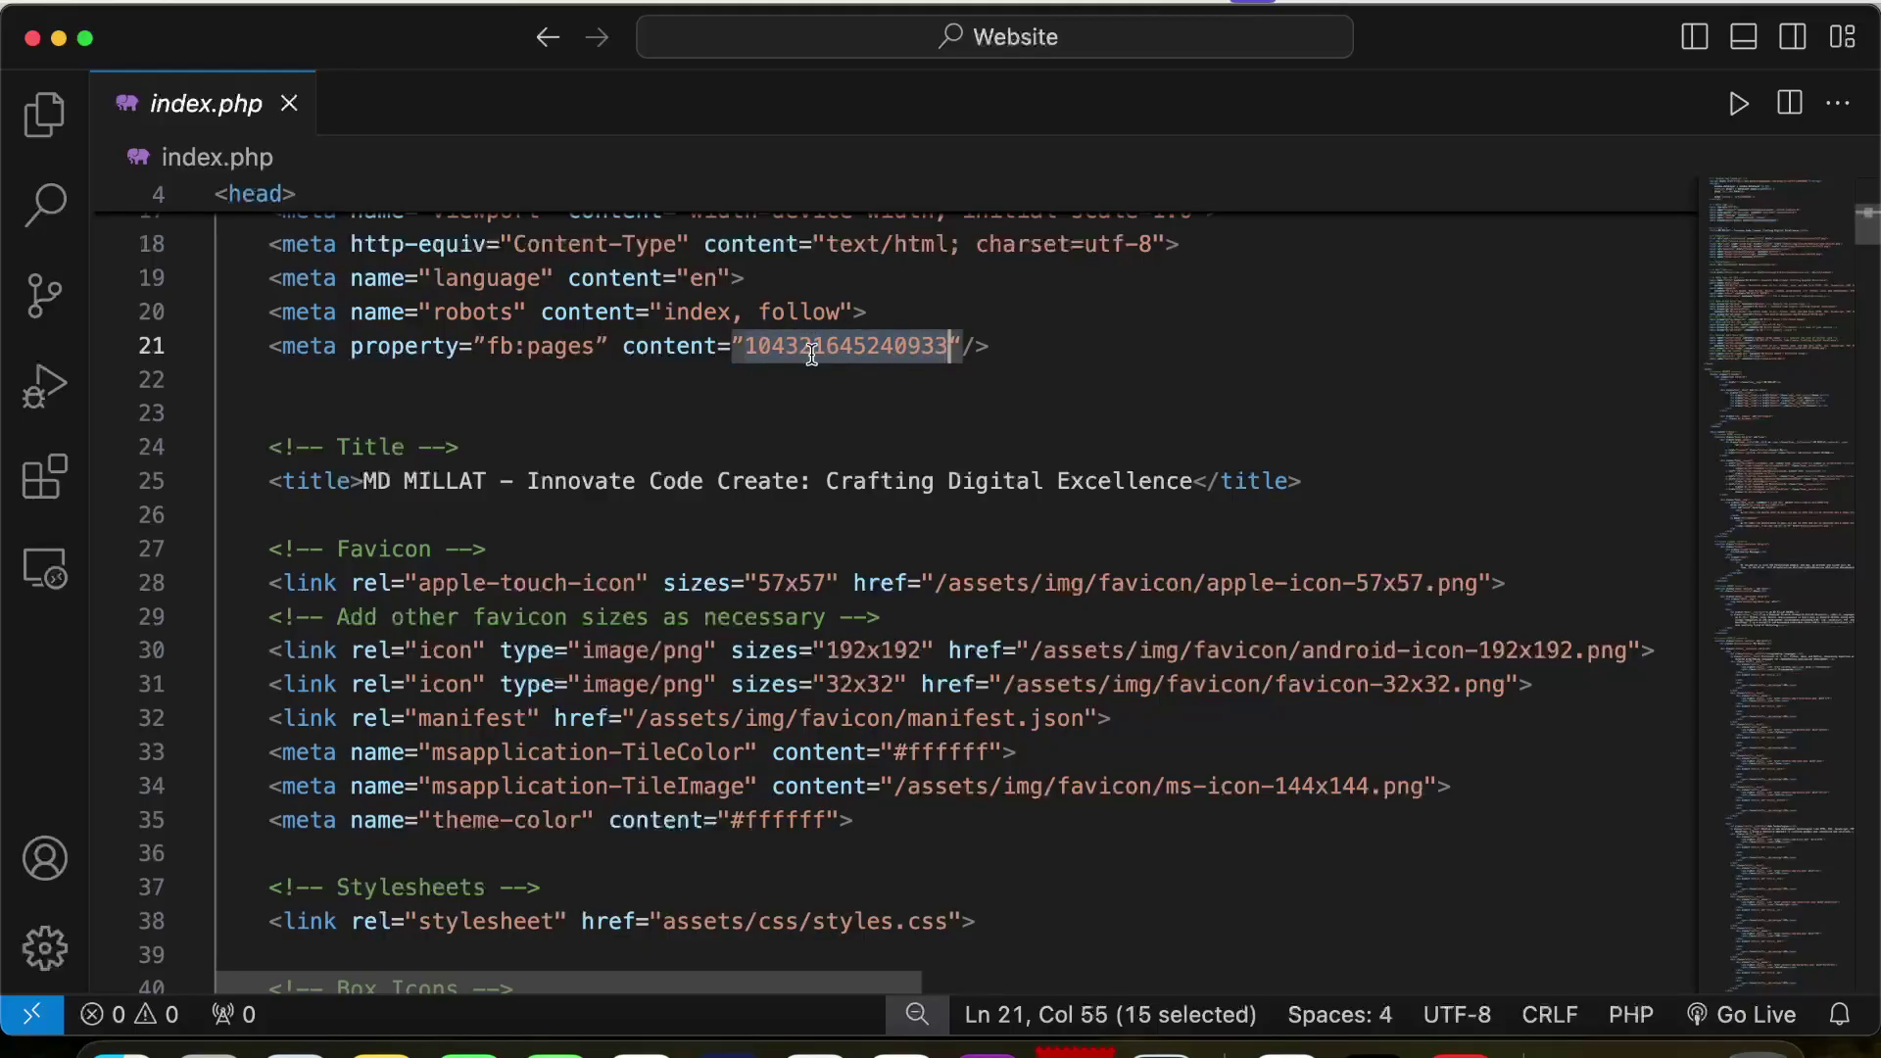
Highlight the Open Graph Meta Tags block in index.php, from its comment to the og:url tag
scroll(875, 617, "down", 10)
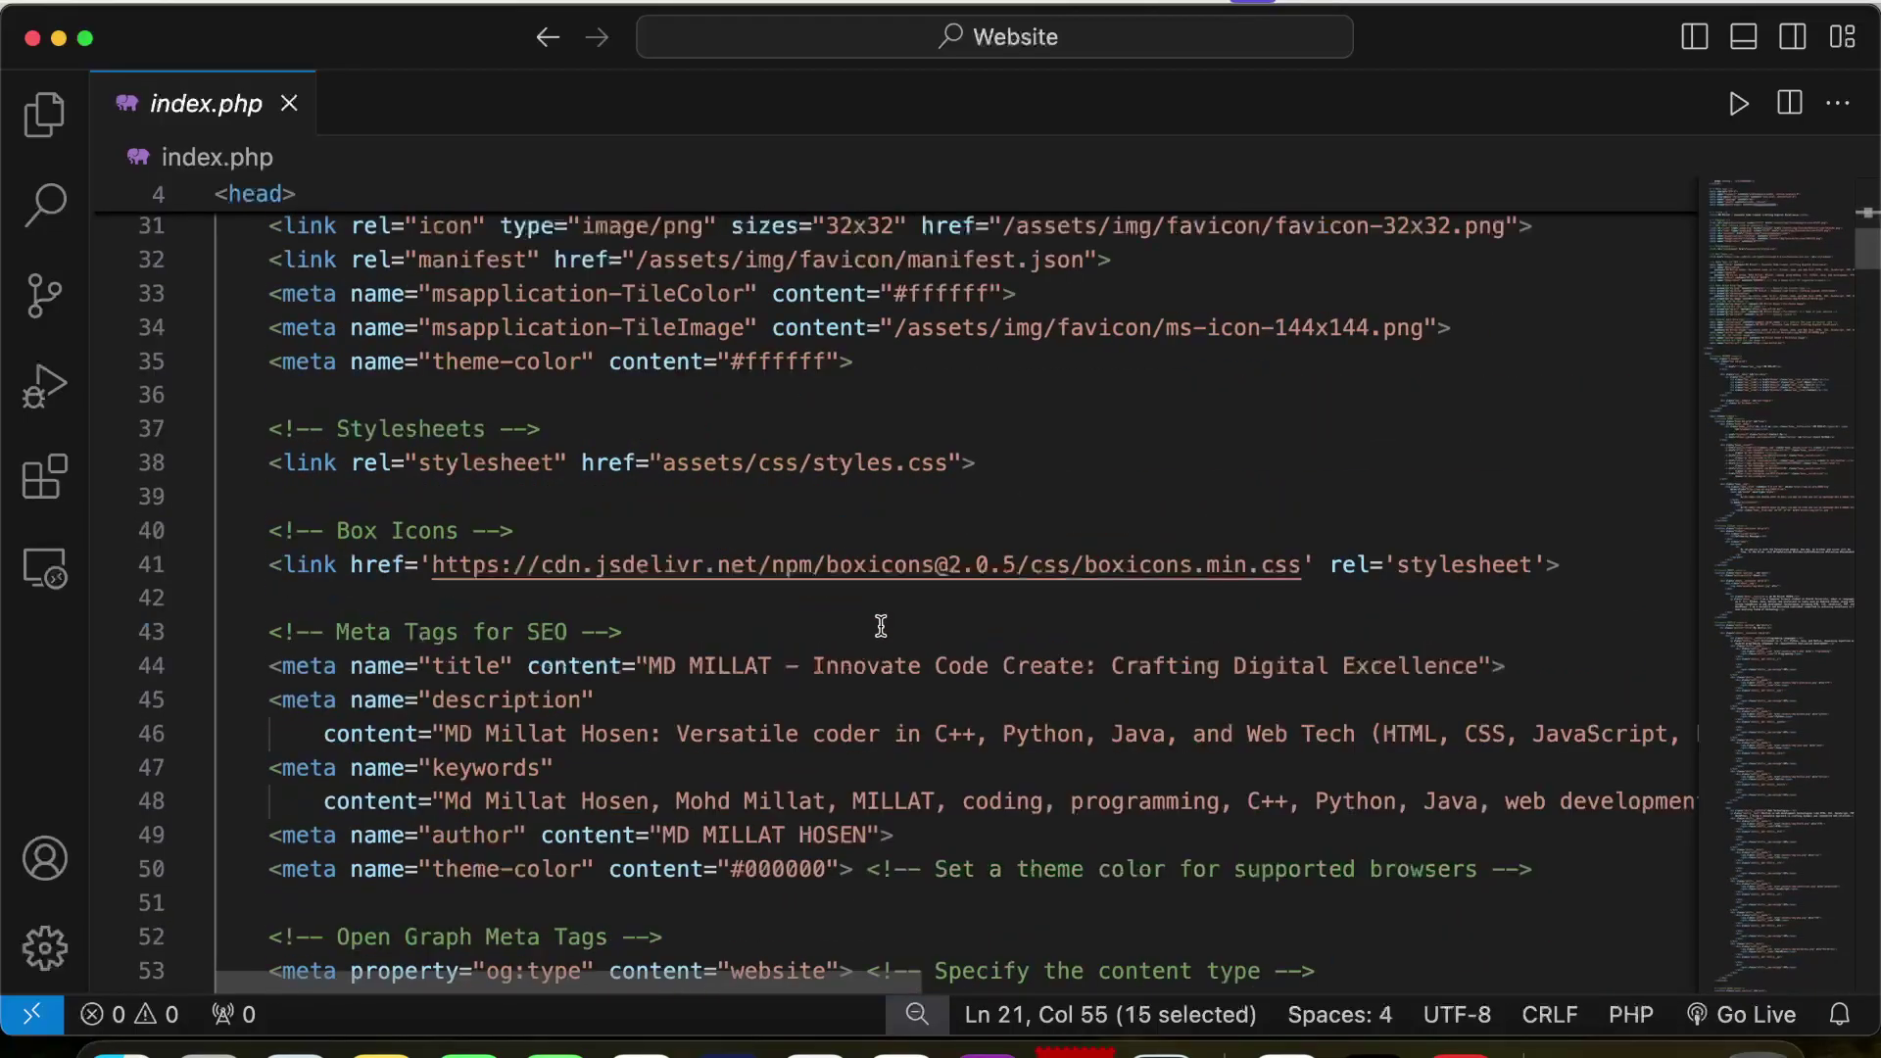
left_click_drag(350, 410, 1004, 710)
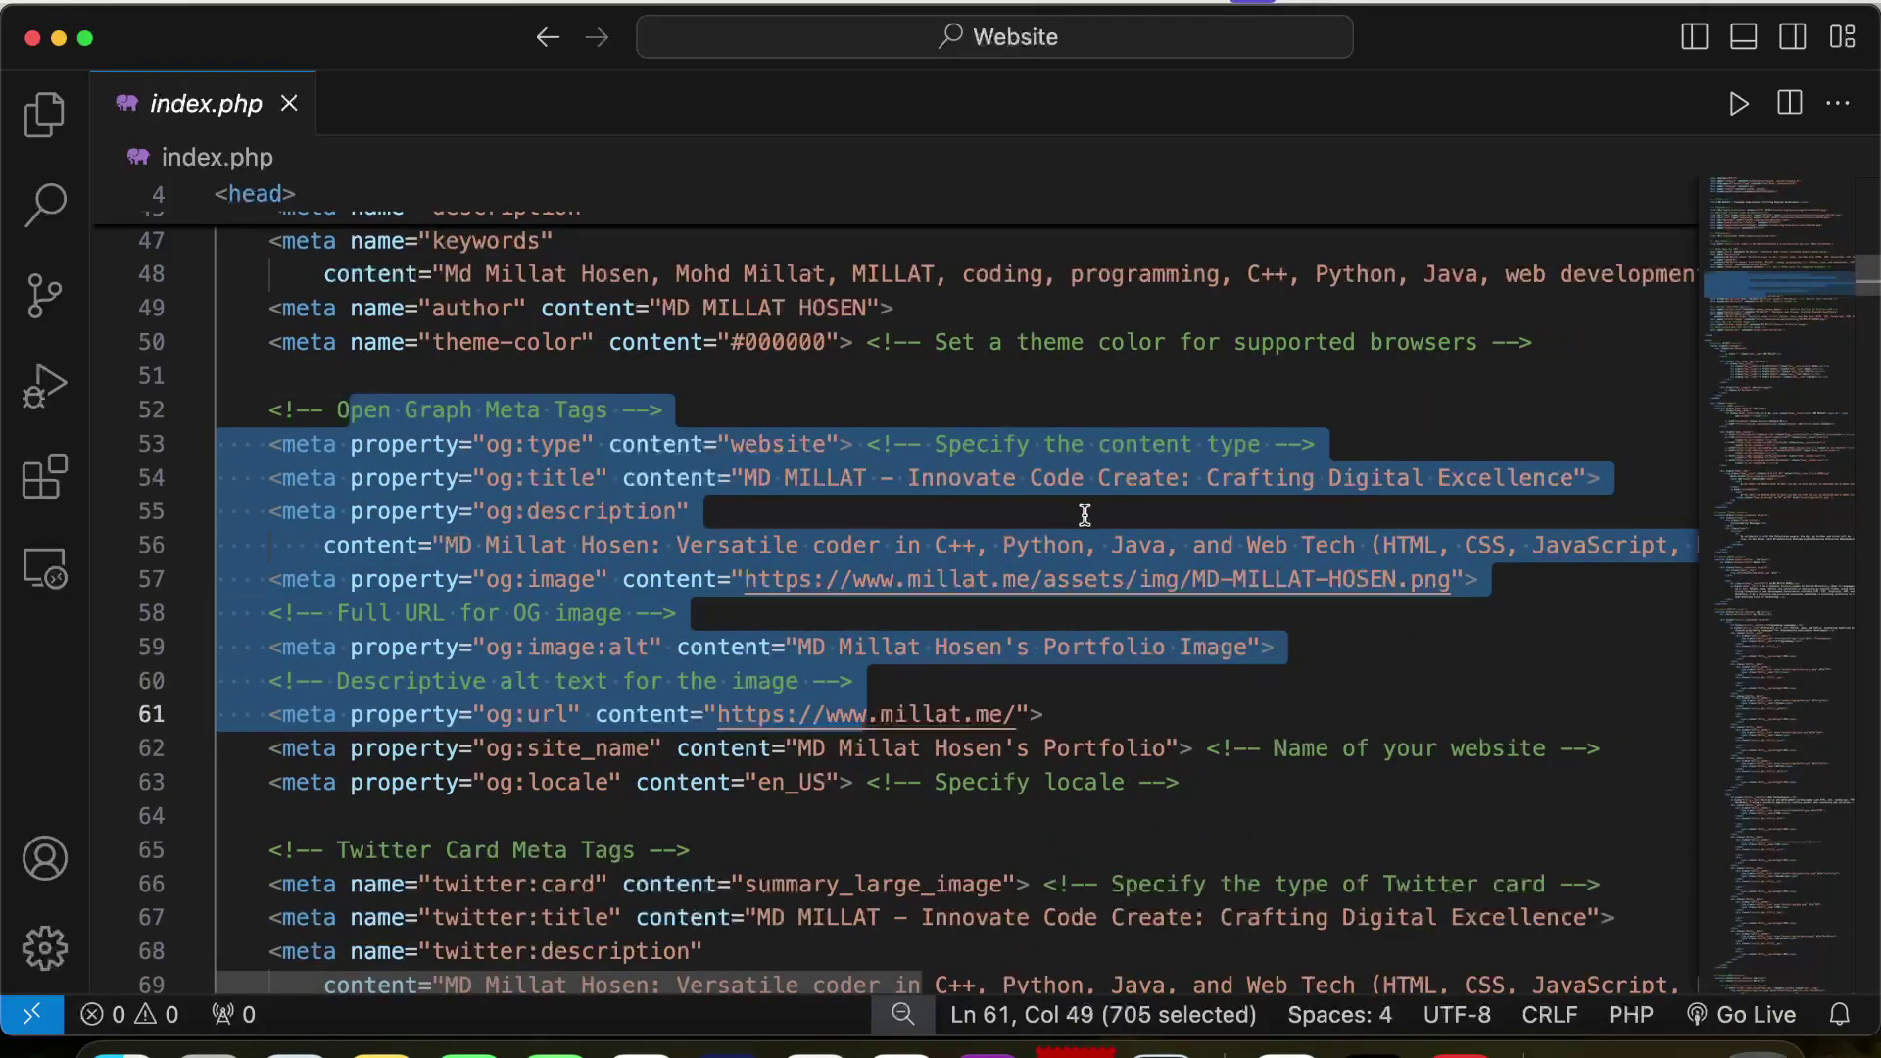
Switch to Chrome, view the page source of millat.me and highlight the fb:pages meta tag on line 21
scroll(1085, 514, "up", 15)
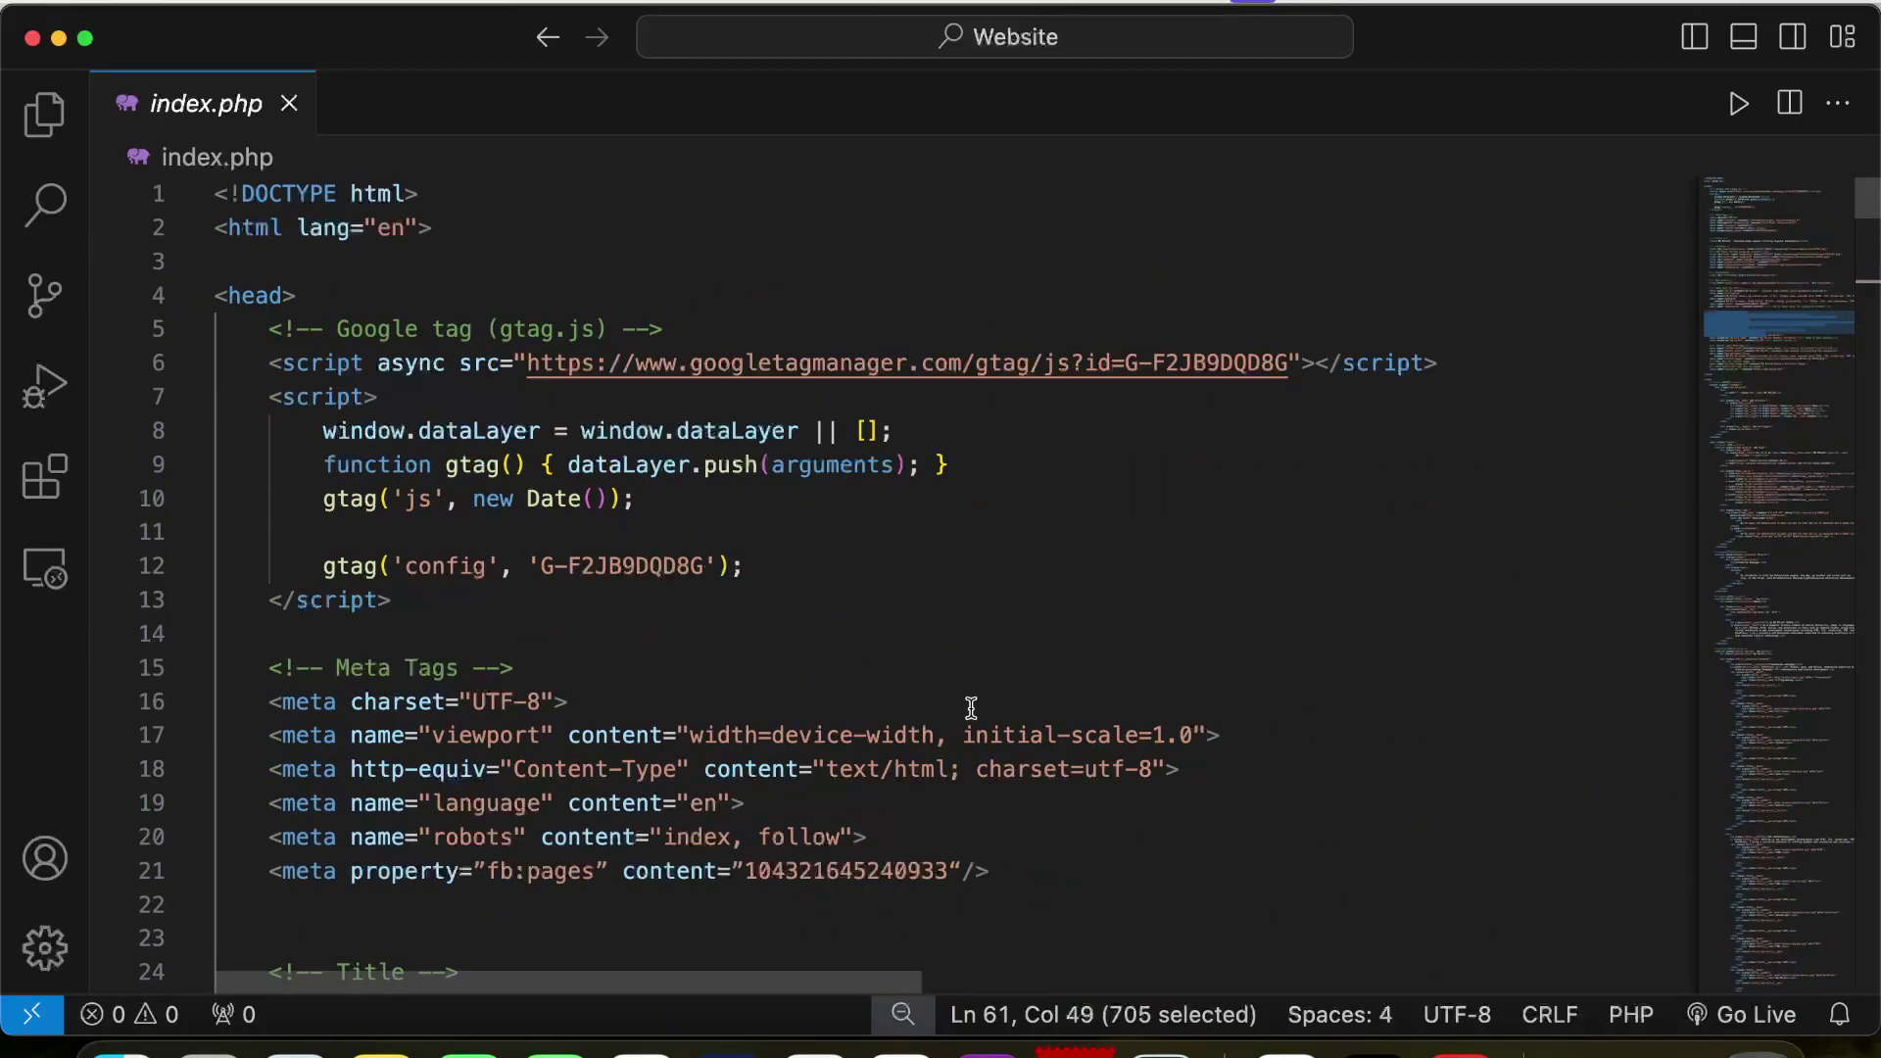
scroll(969, 715, "down", 3)
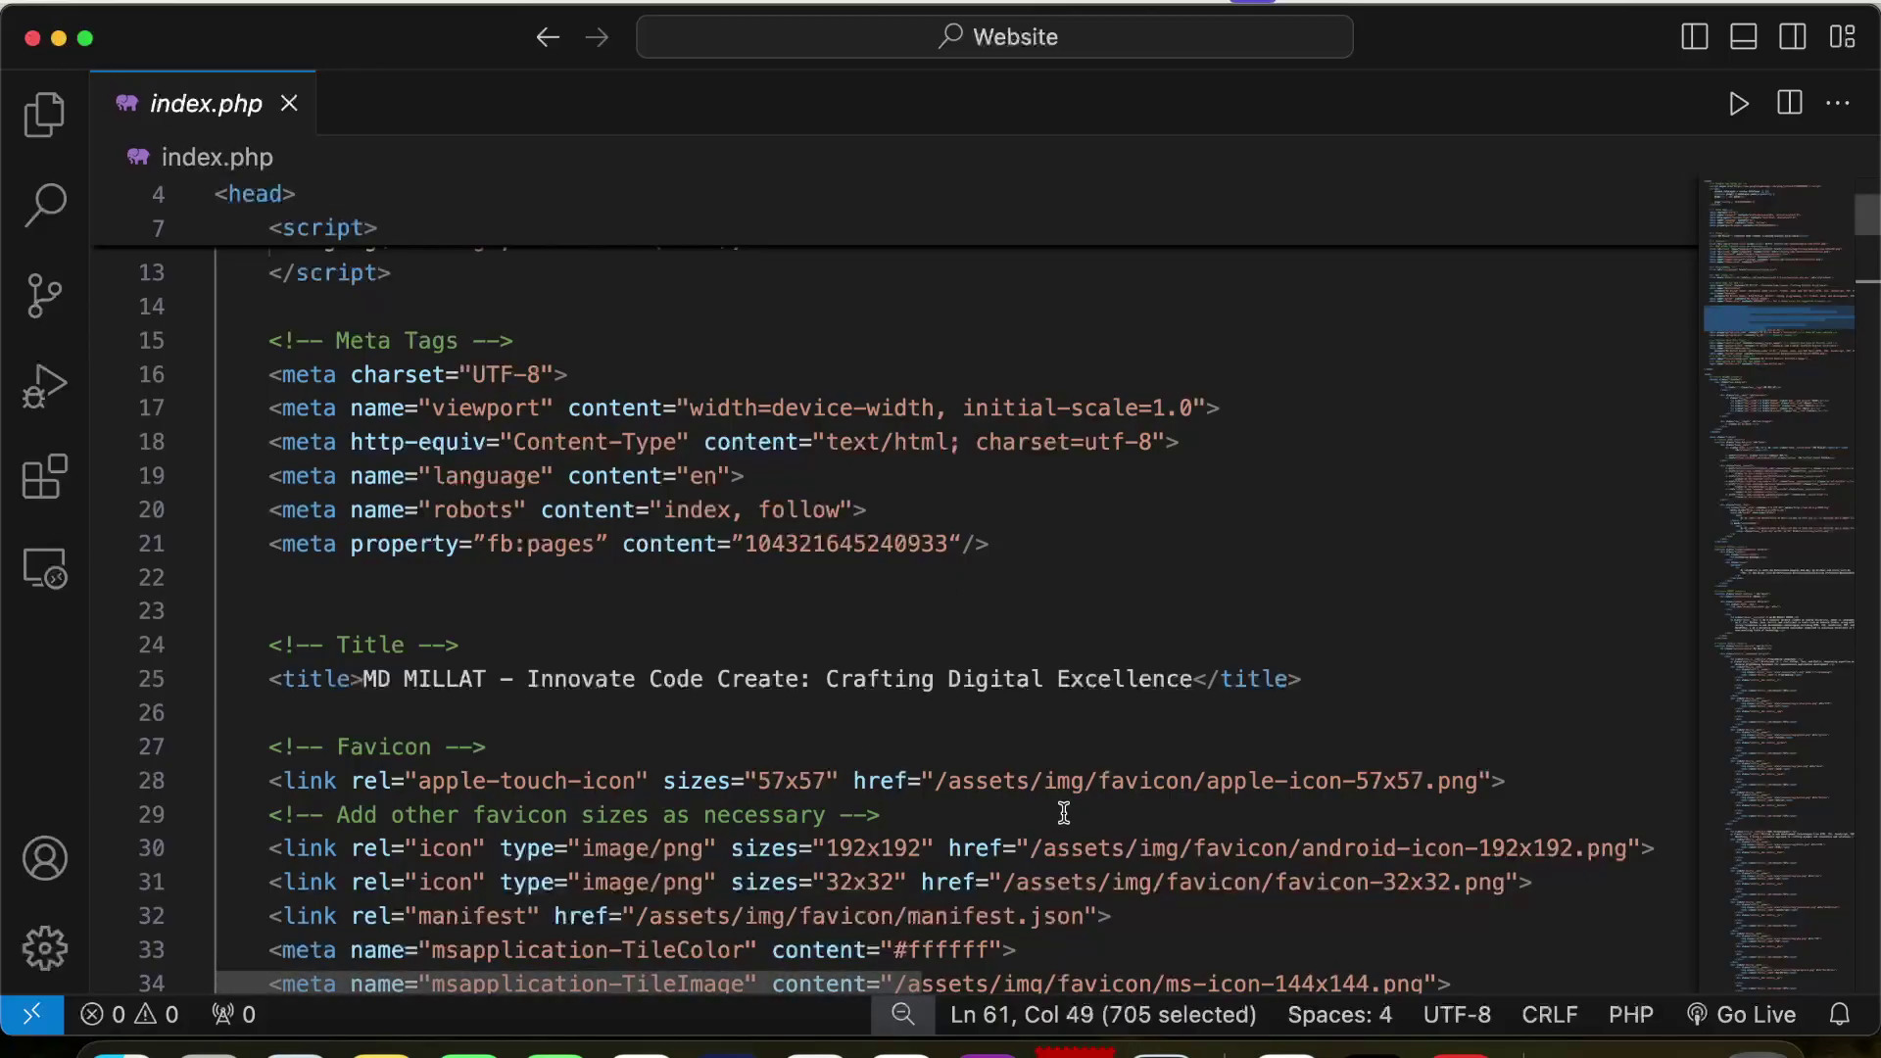
left_click(59, 43)
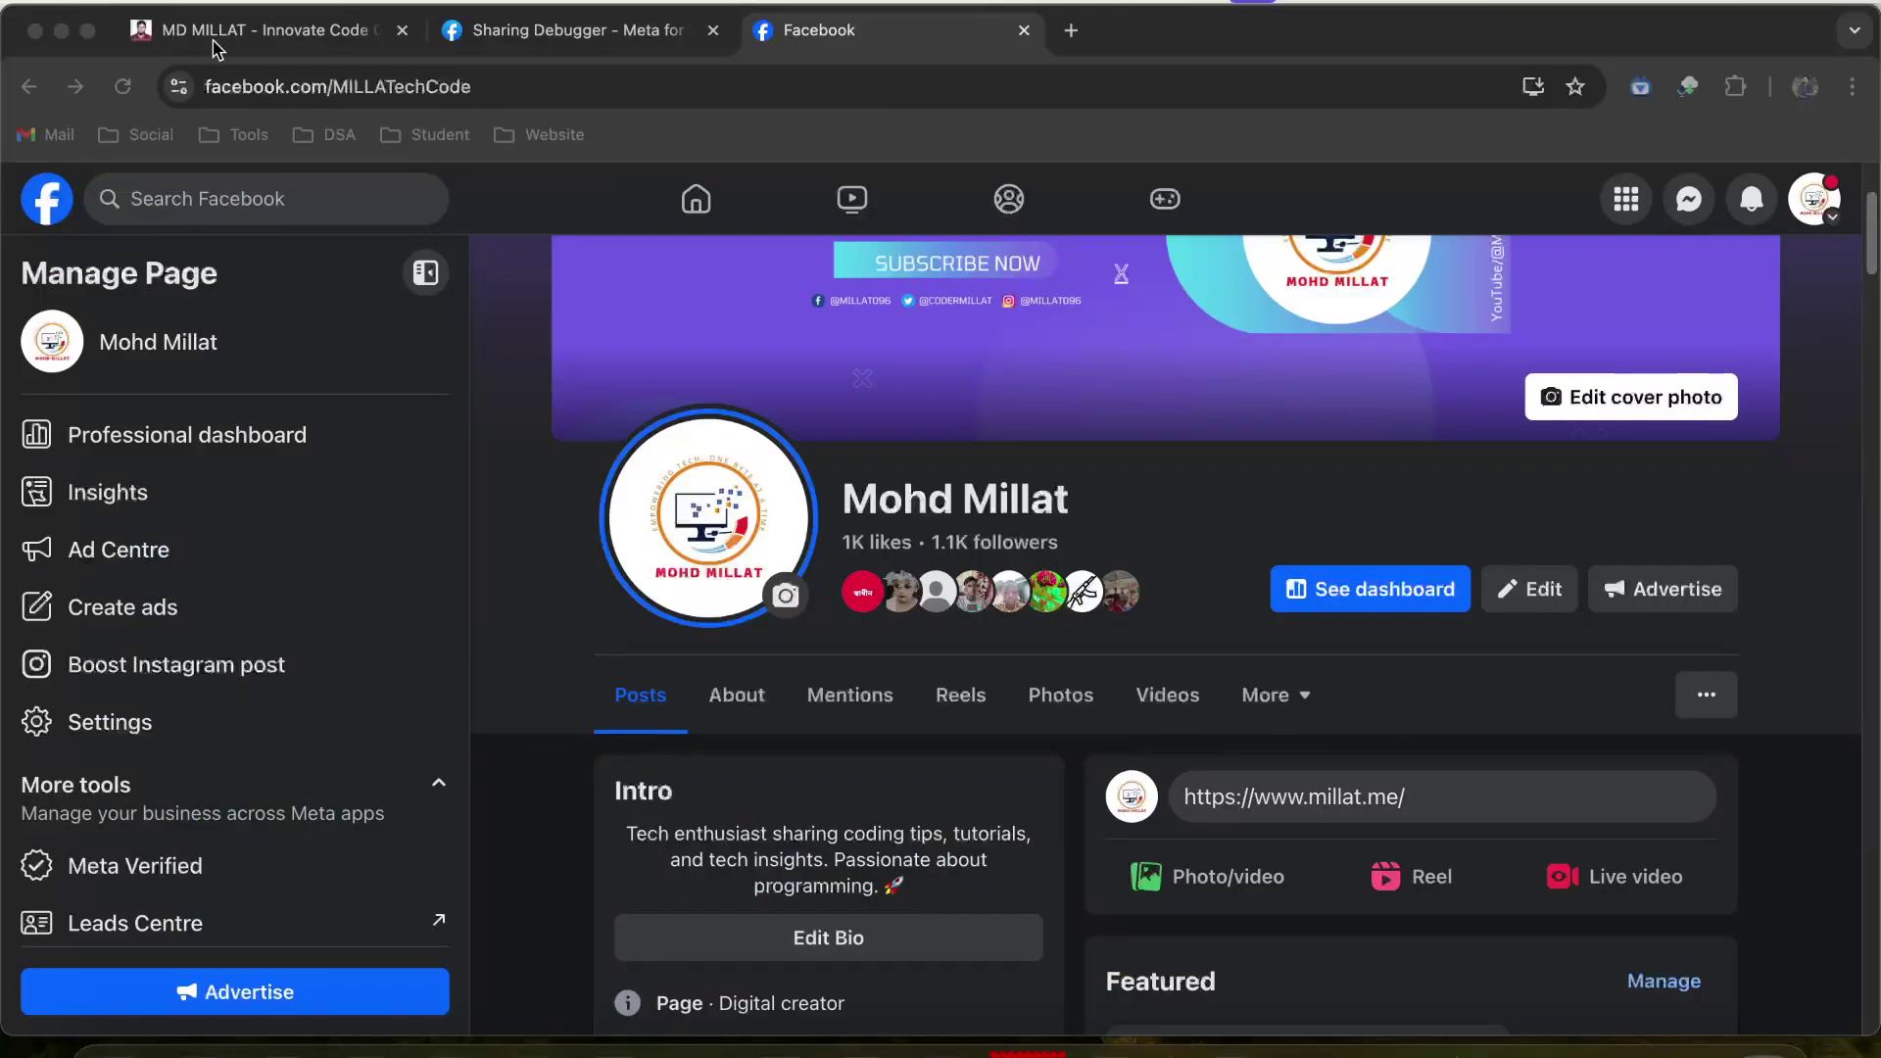
left_click(216, 49)
right_click(93, 519)
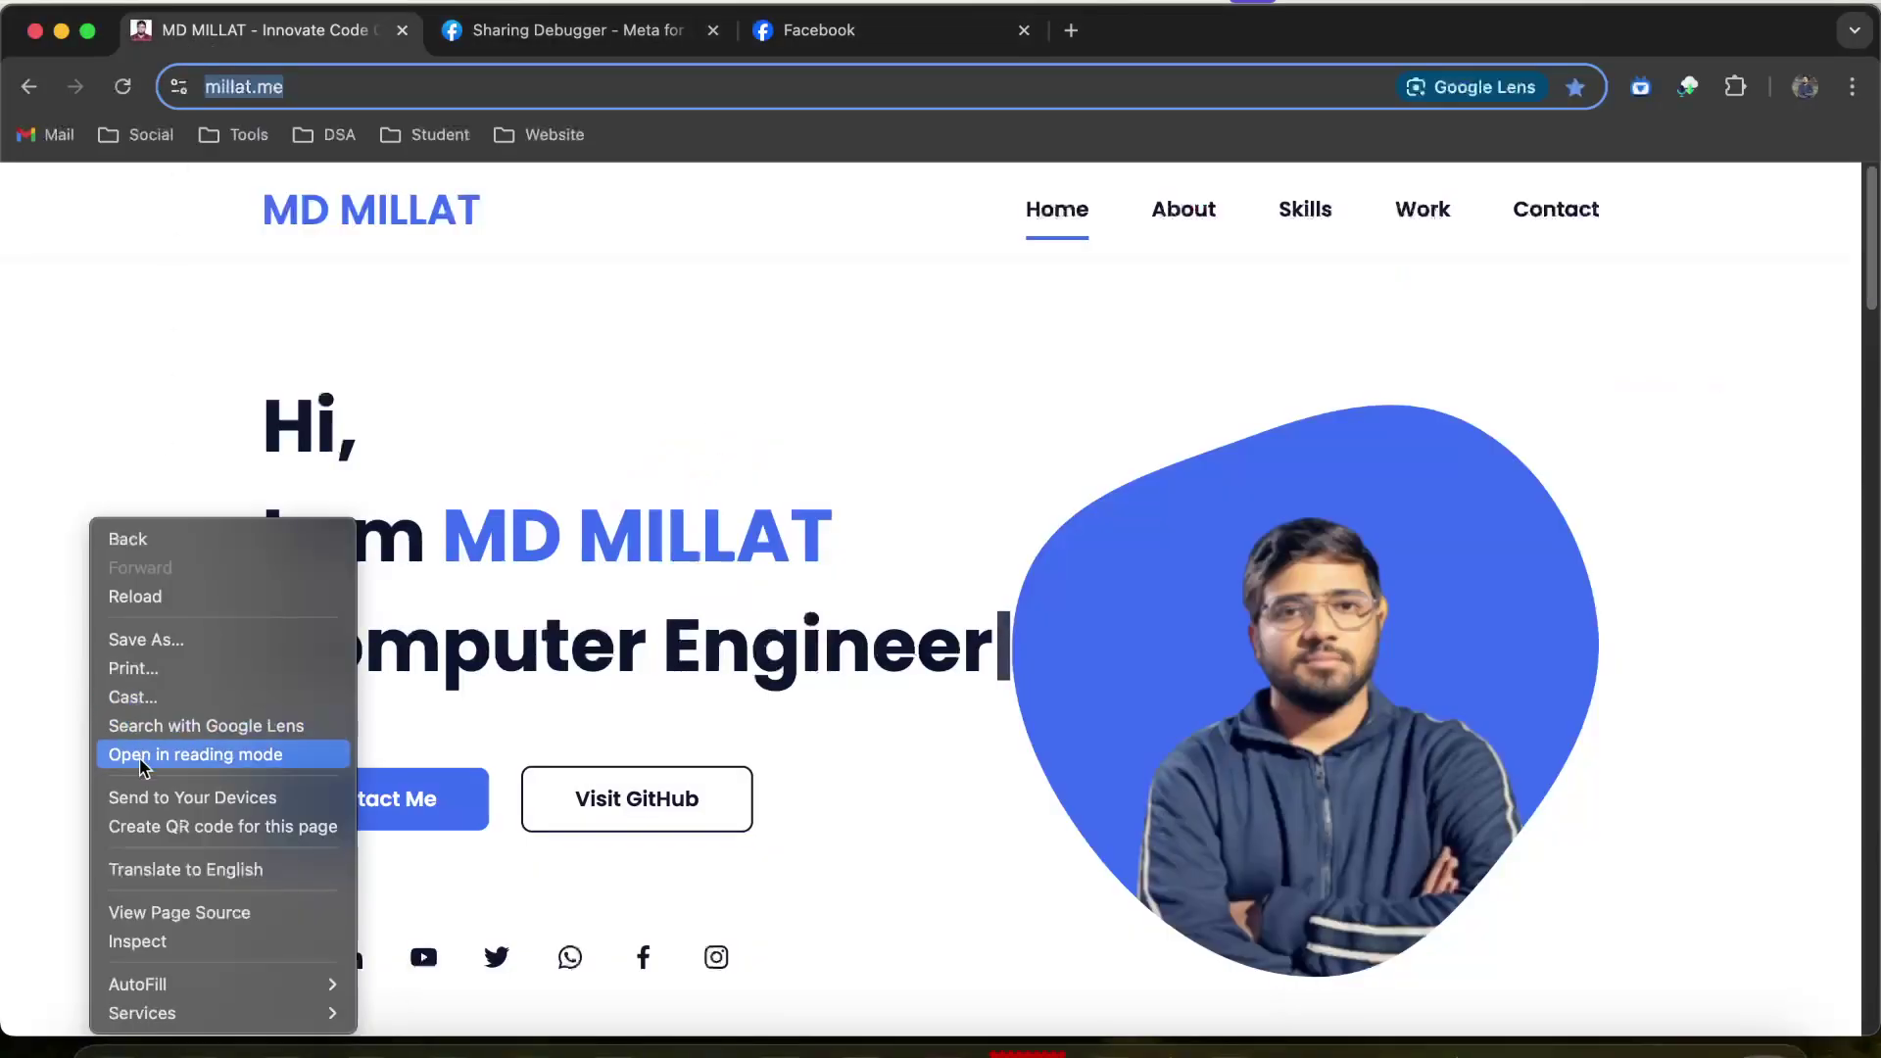
left_click(208, 912)
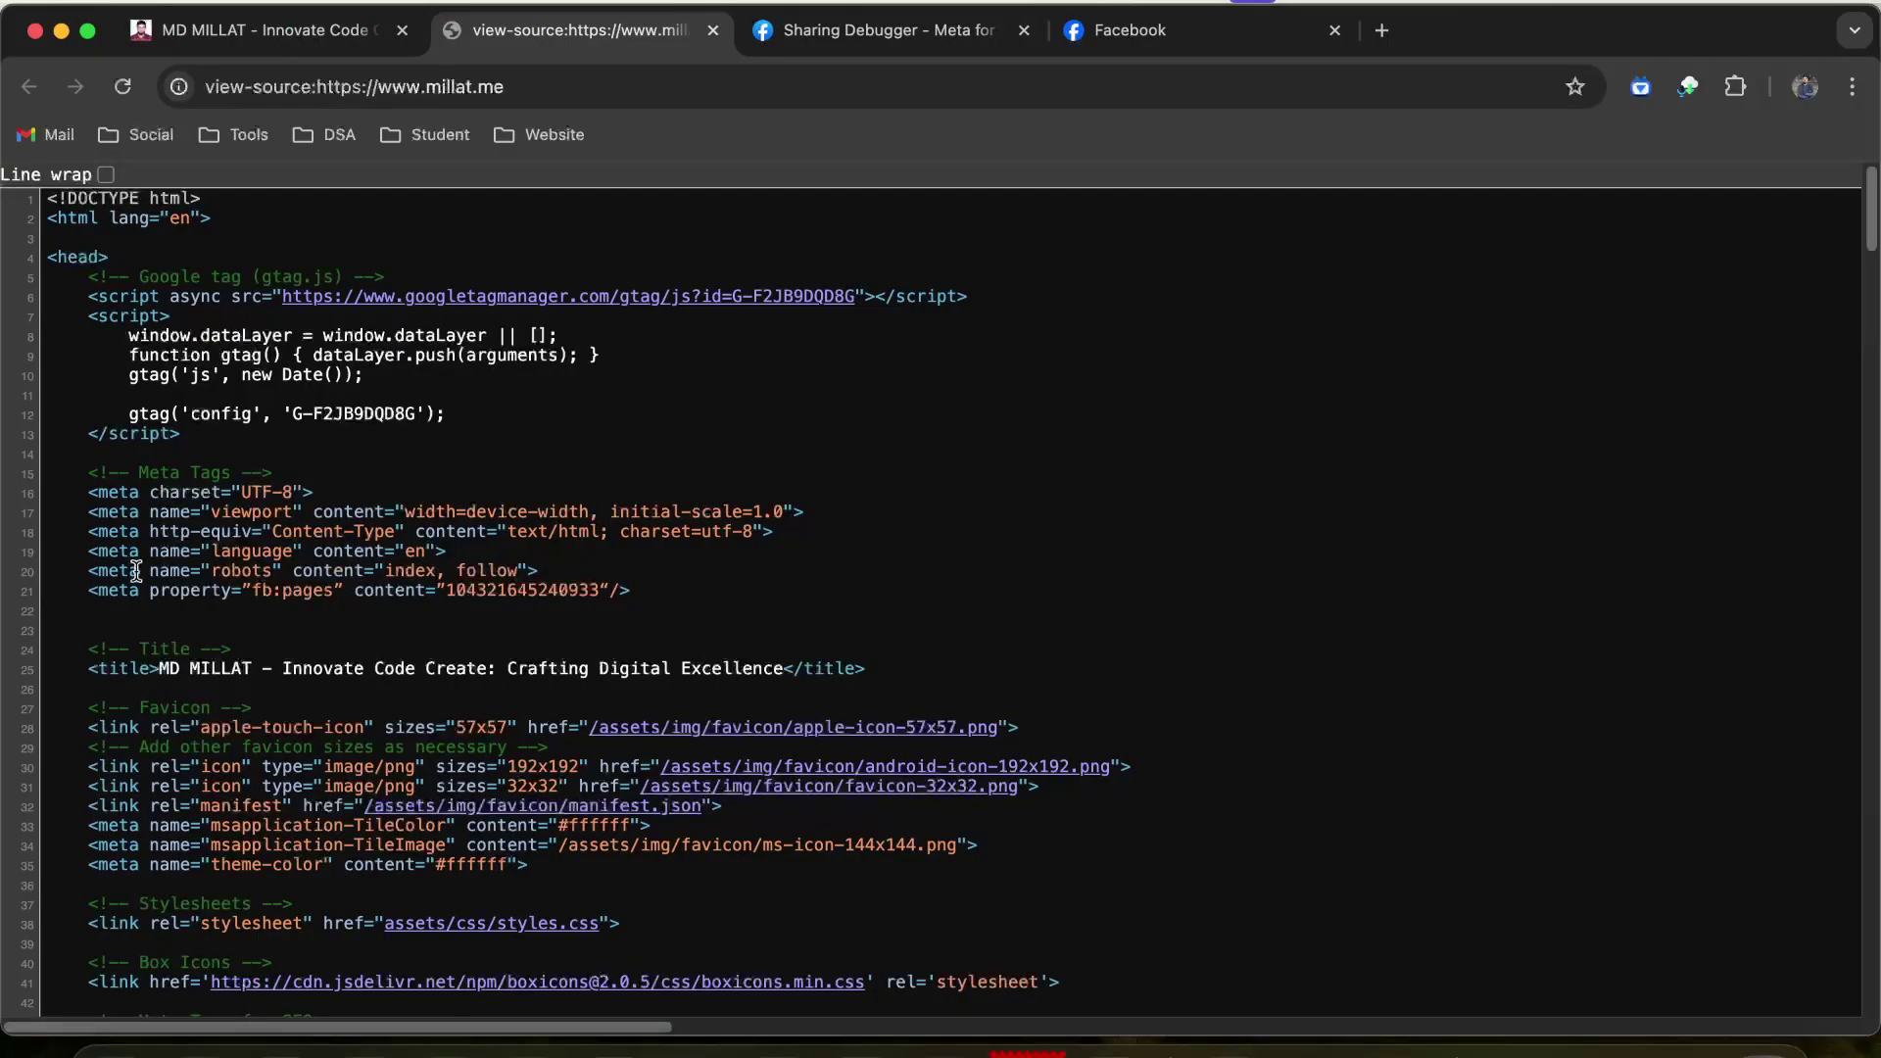
left_click_drag(89, 599, 579, 621)
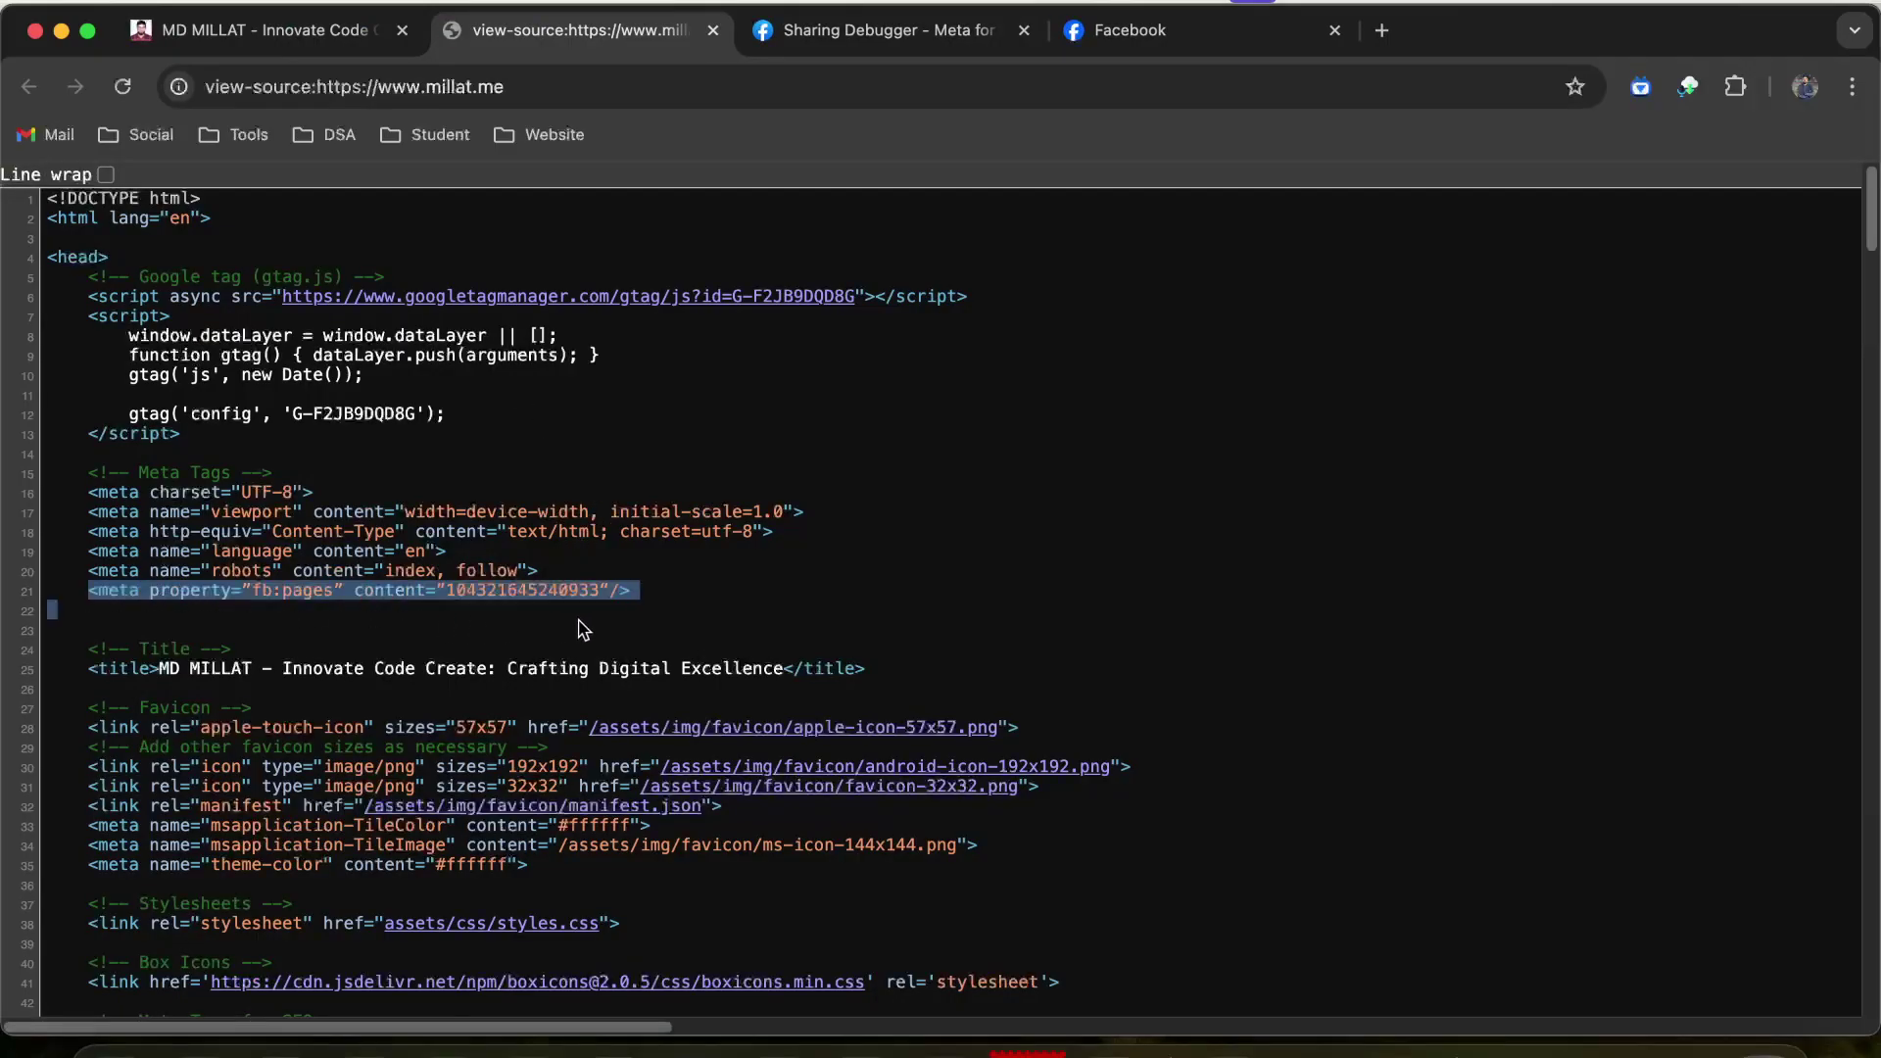
triple_click(520, 589)
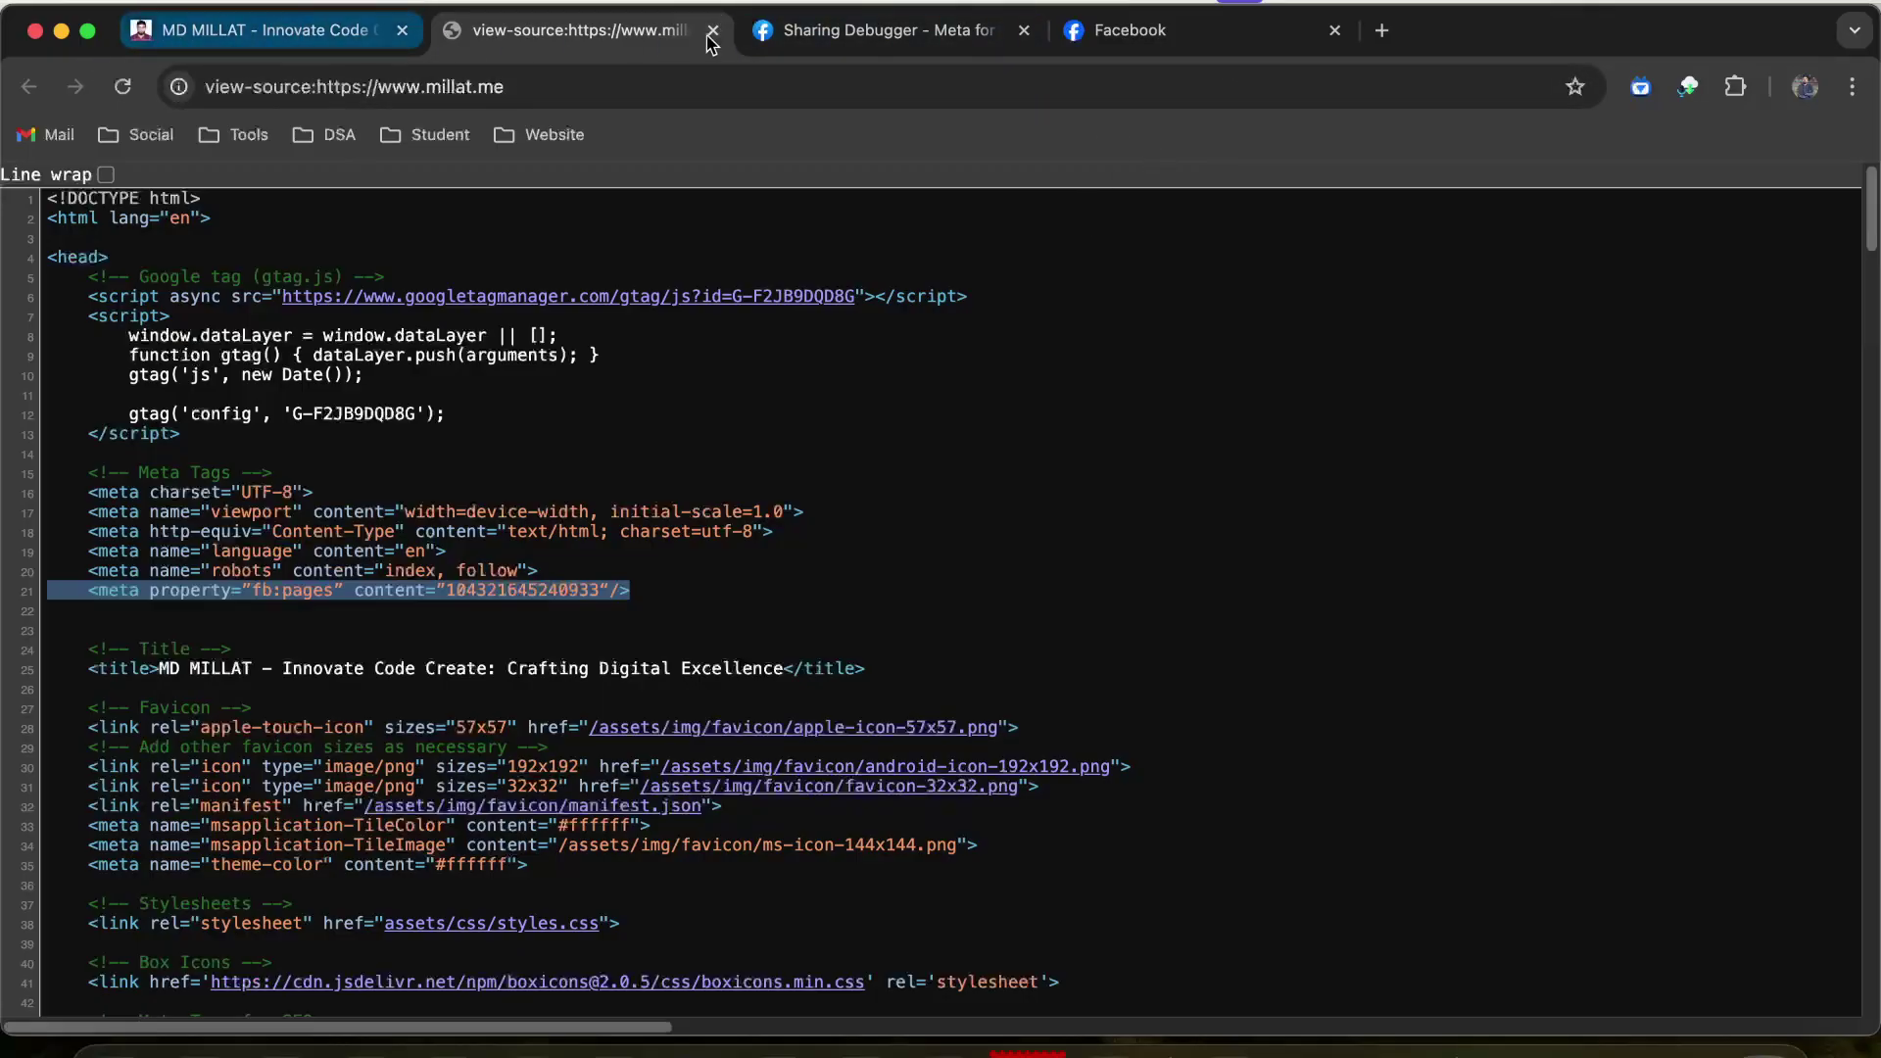
Return to the Facebook page and open Meta Business Suite from its management tools
left_click(1125, 30)
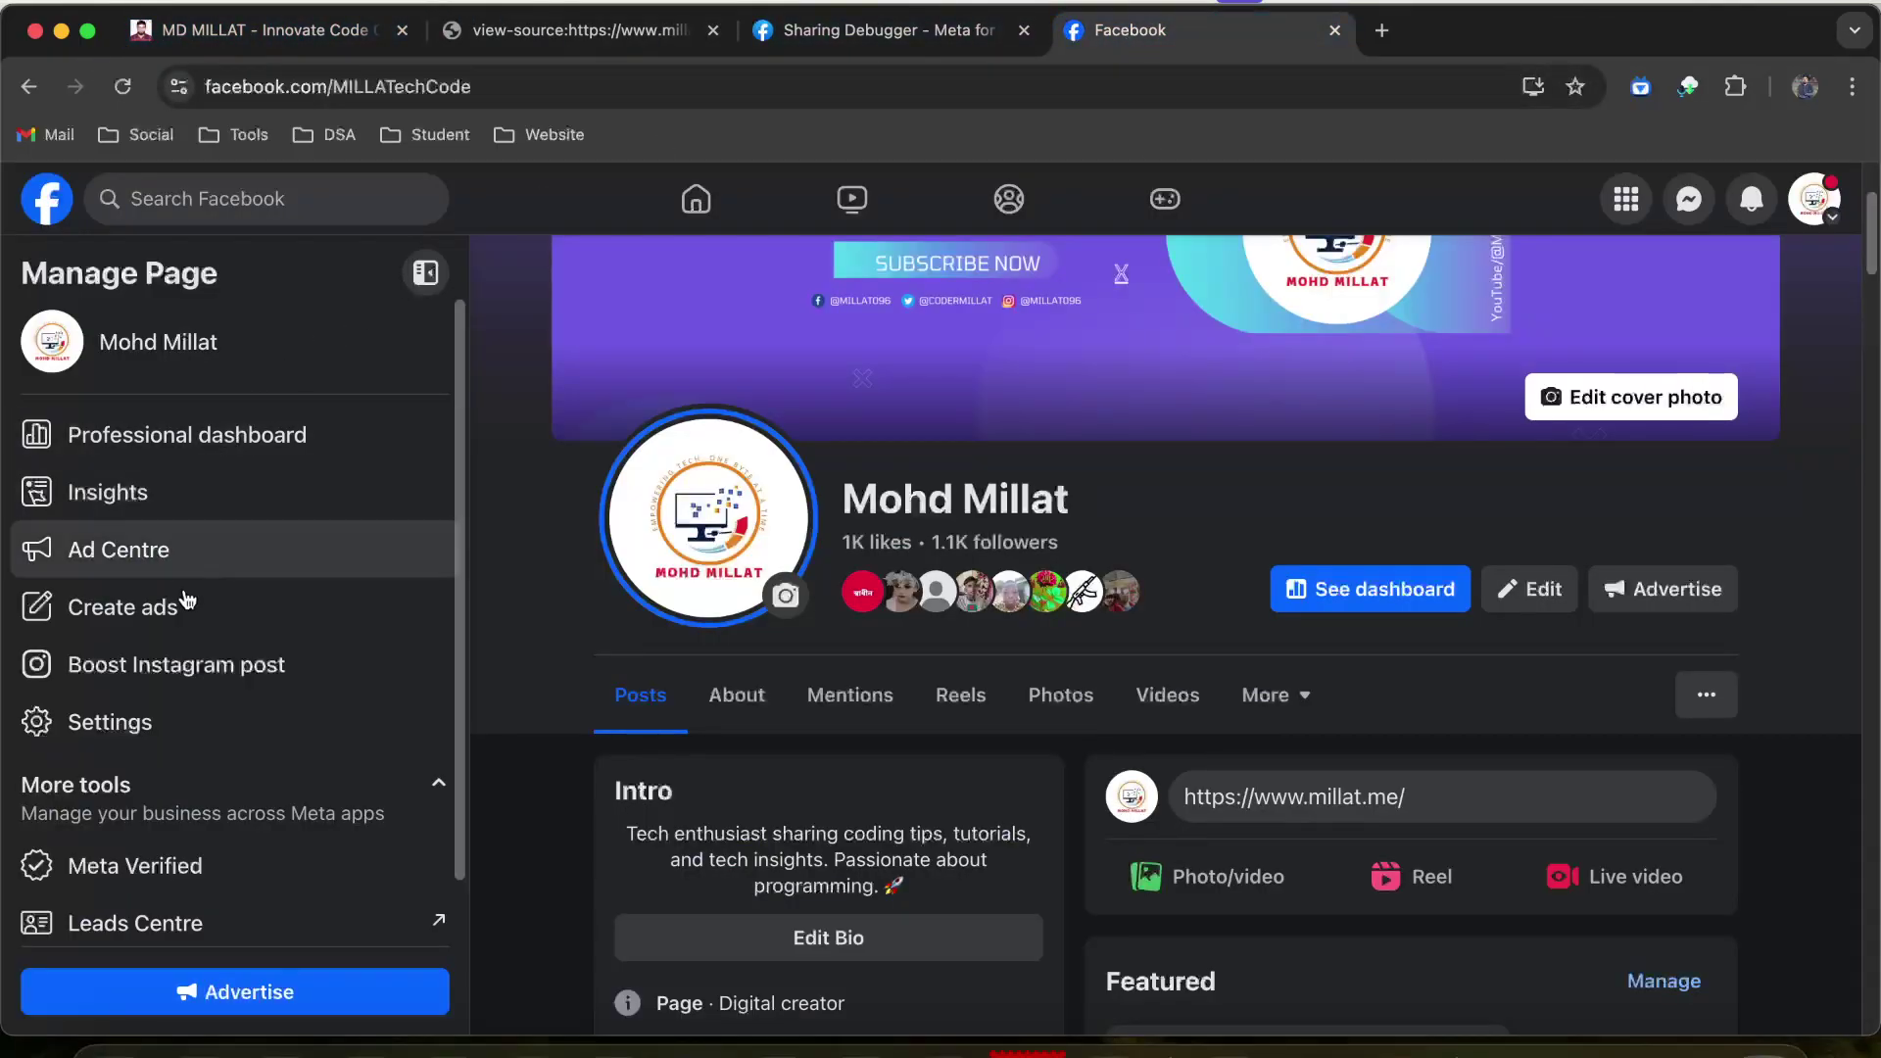
scroll(247, 808, "down", 1)
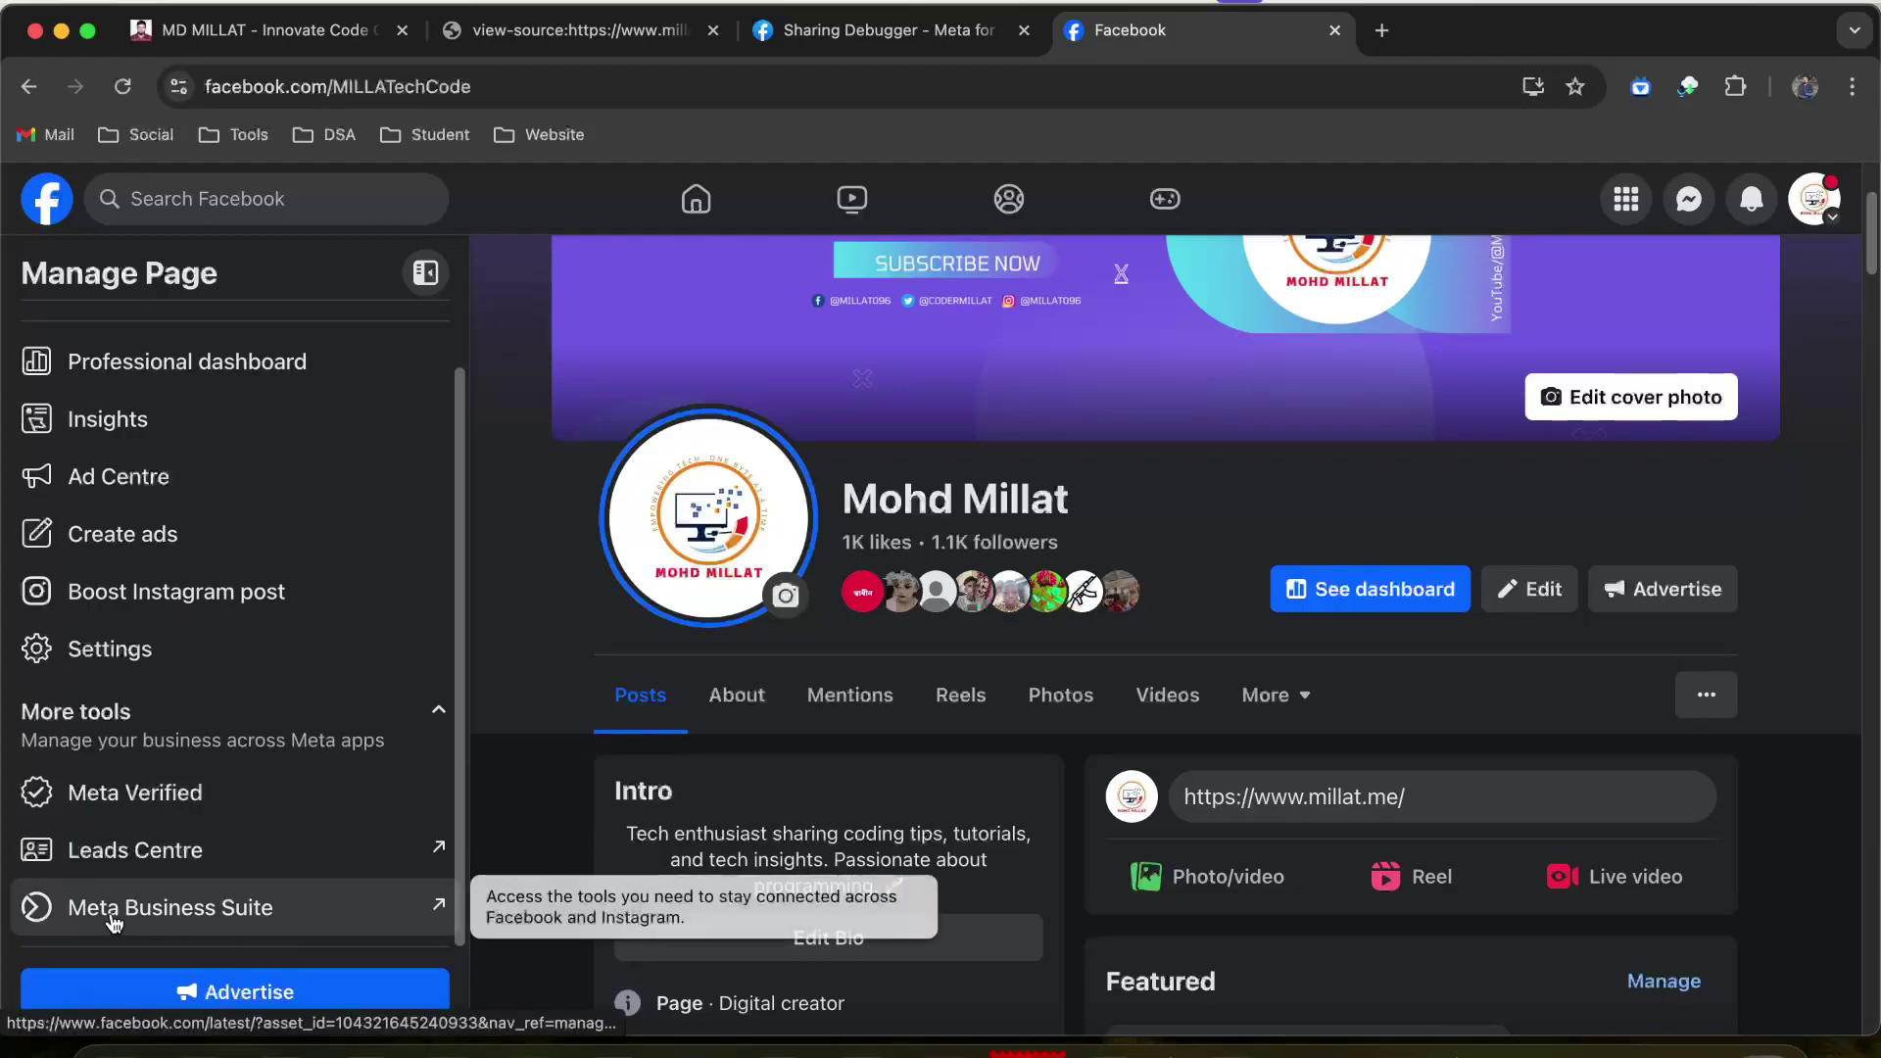
scroll(197, 651, "up", 1)
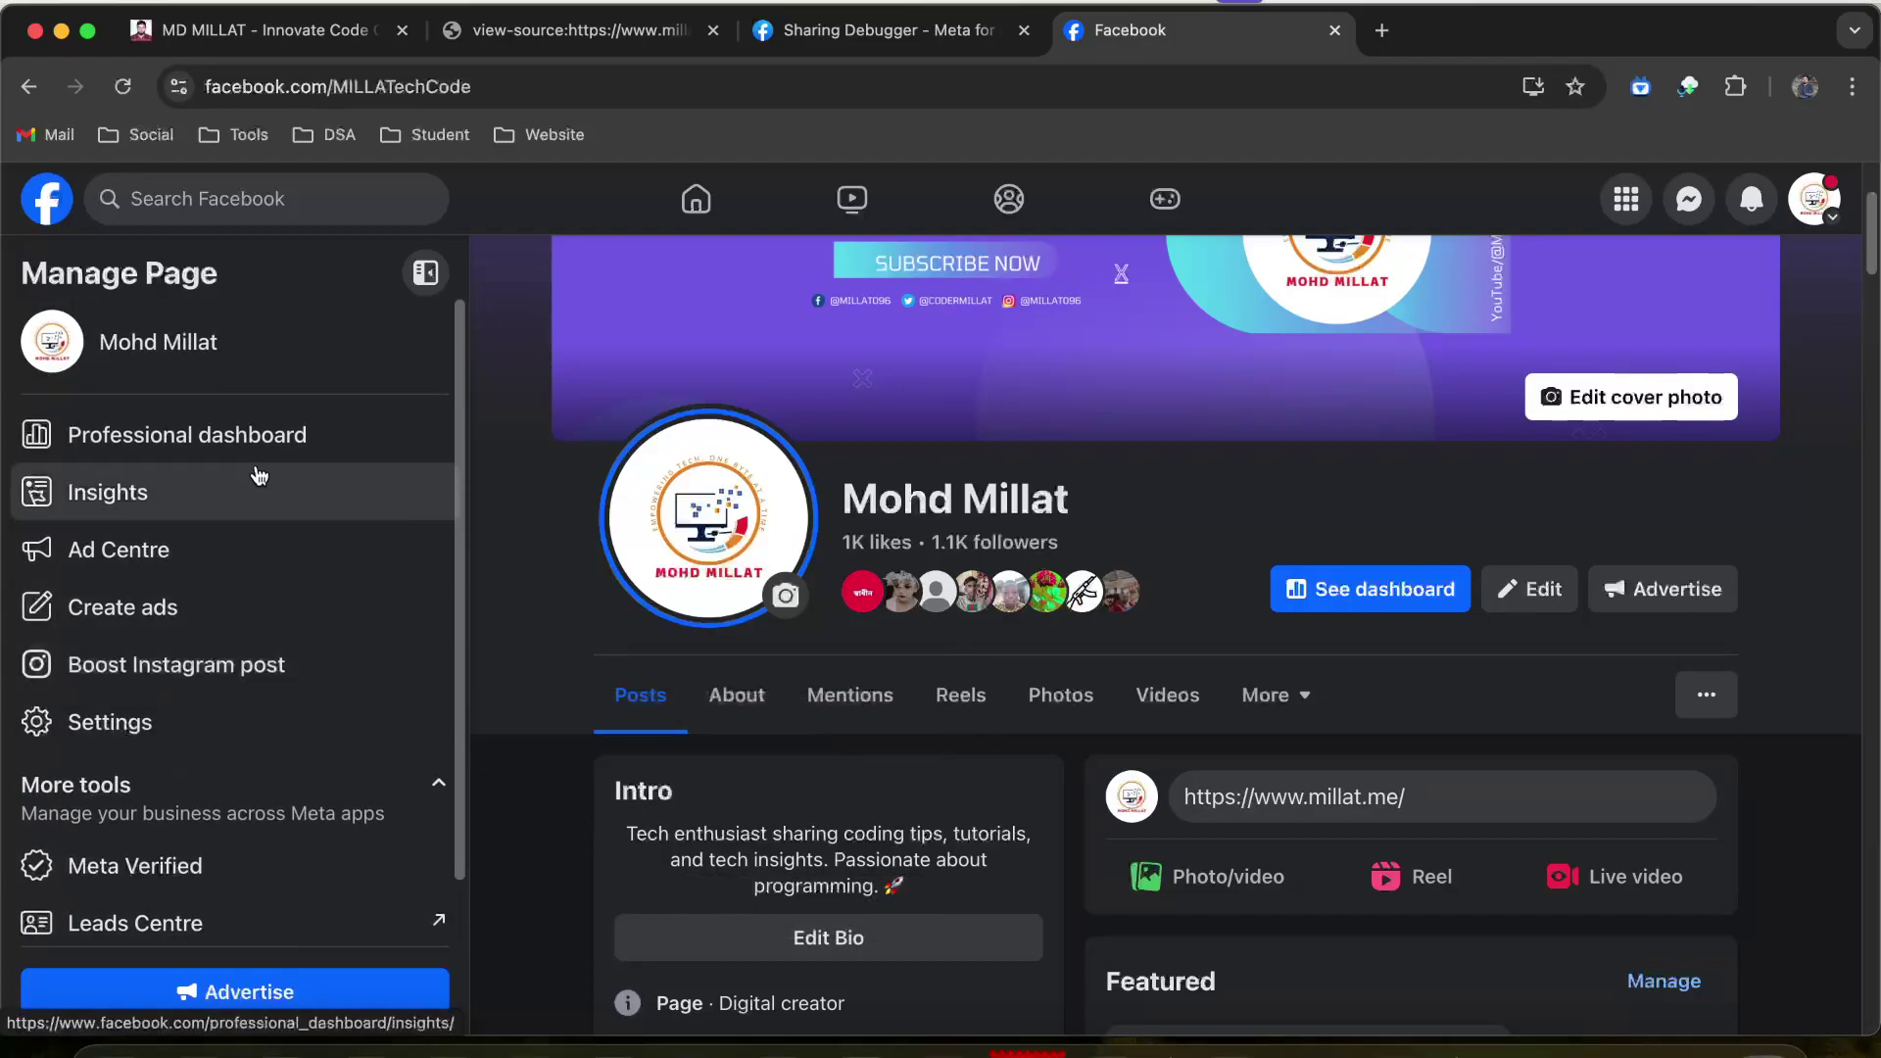
scroll(313, 832, "down", 1)
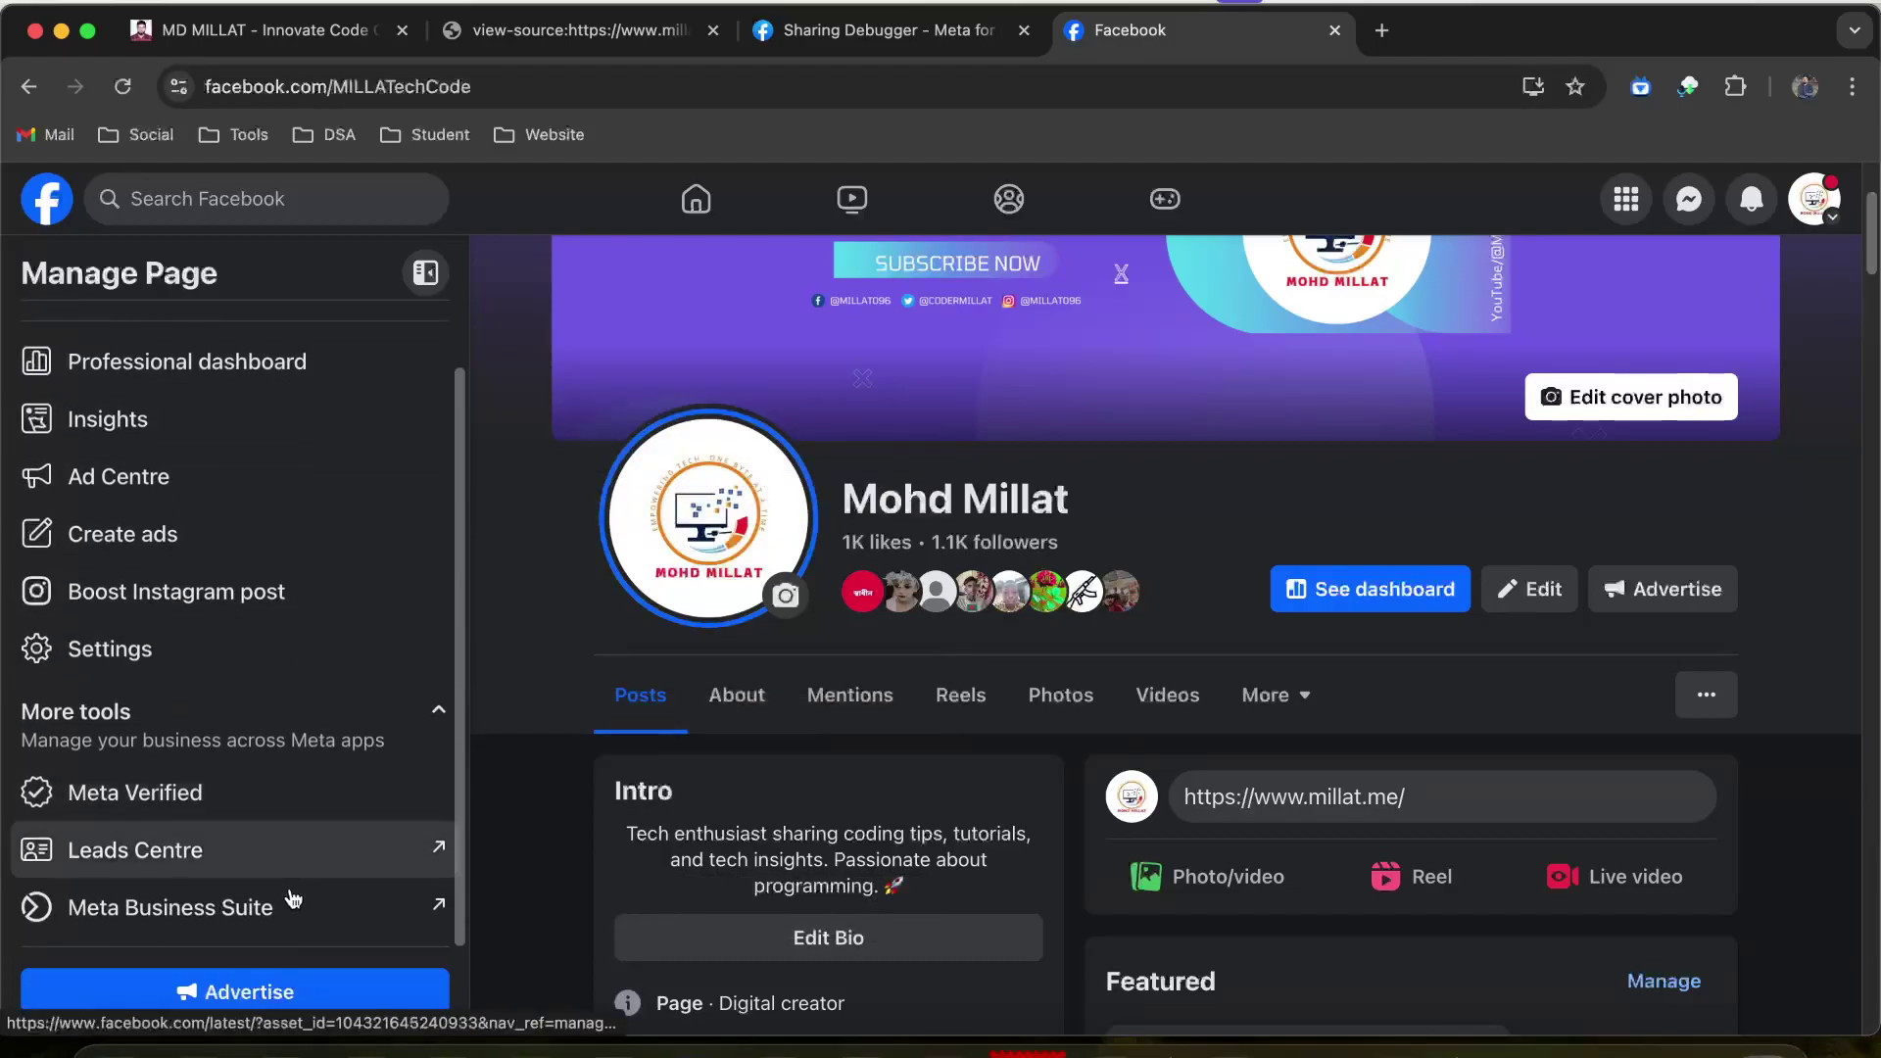
left_click(295, 918)
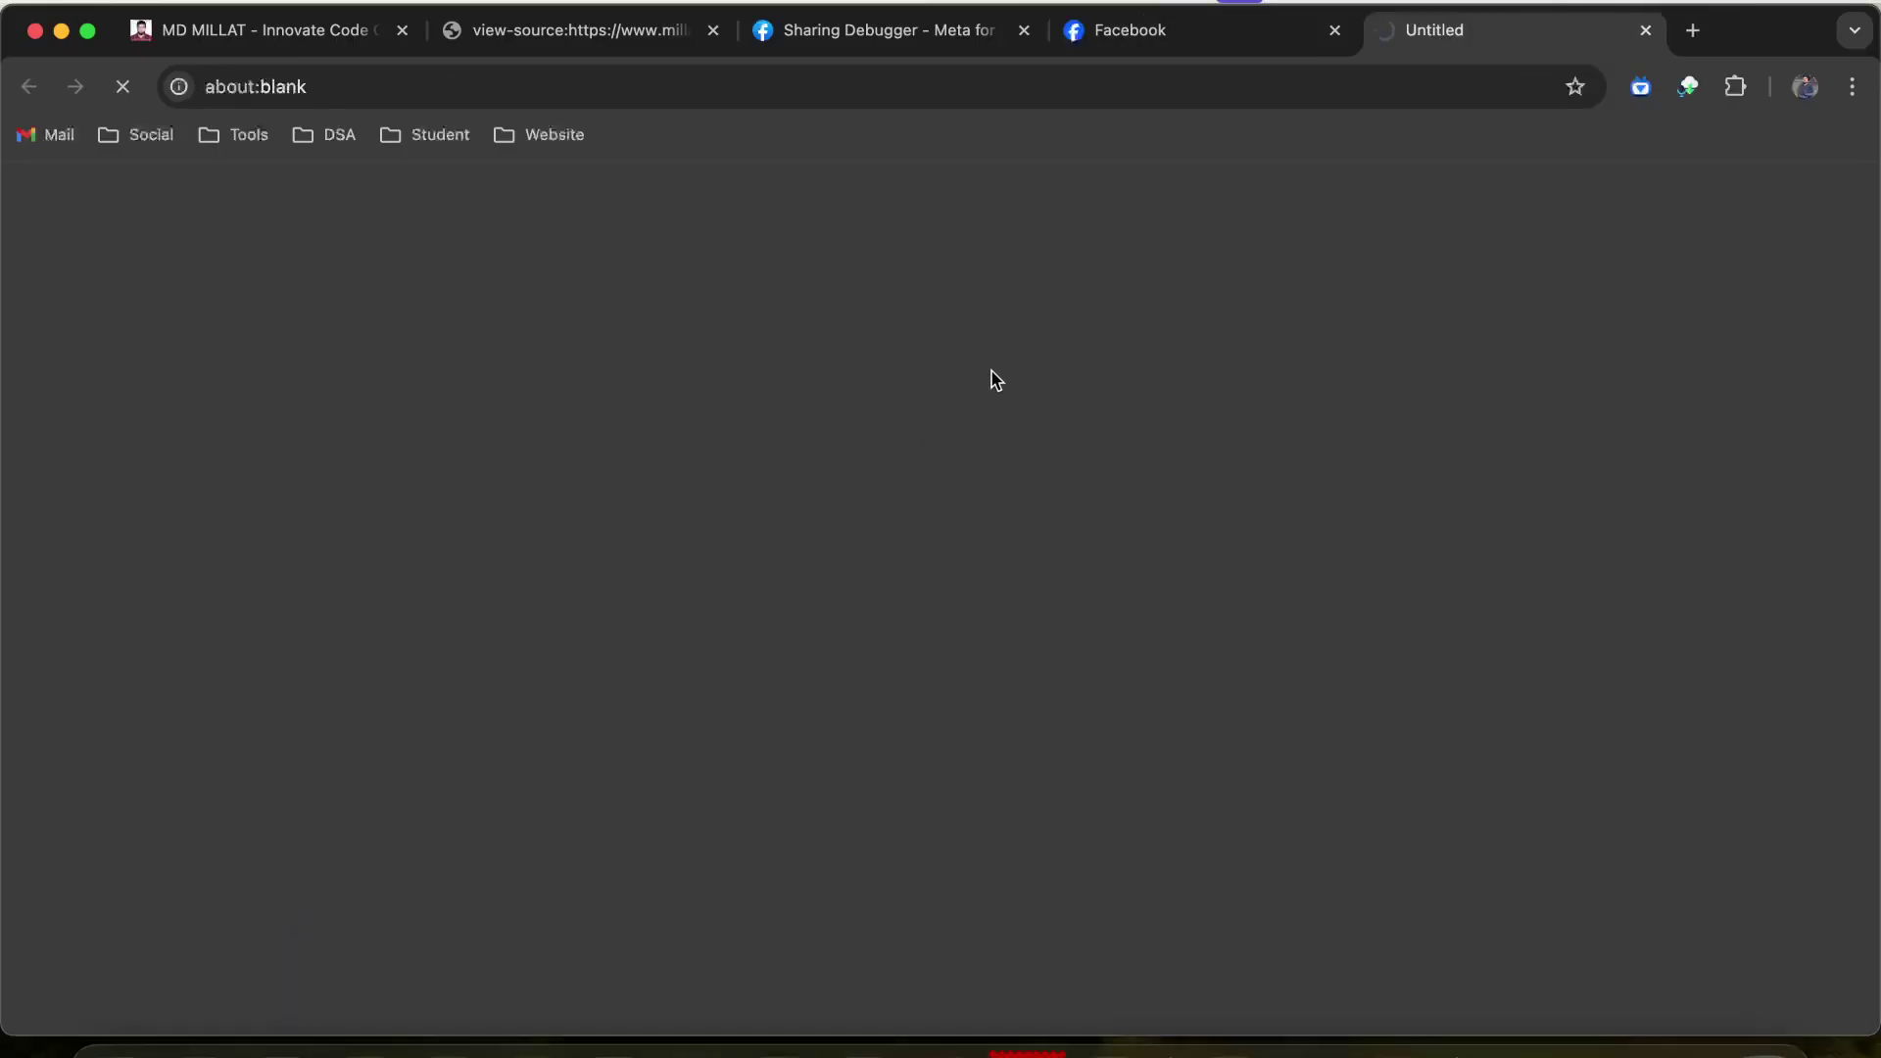
Look up the Facebook Page's ID among the Pages in the business settings, and close Meta Business Suite
scroll(216, 827, "down", 1)
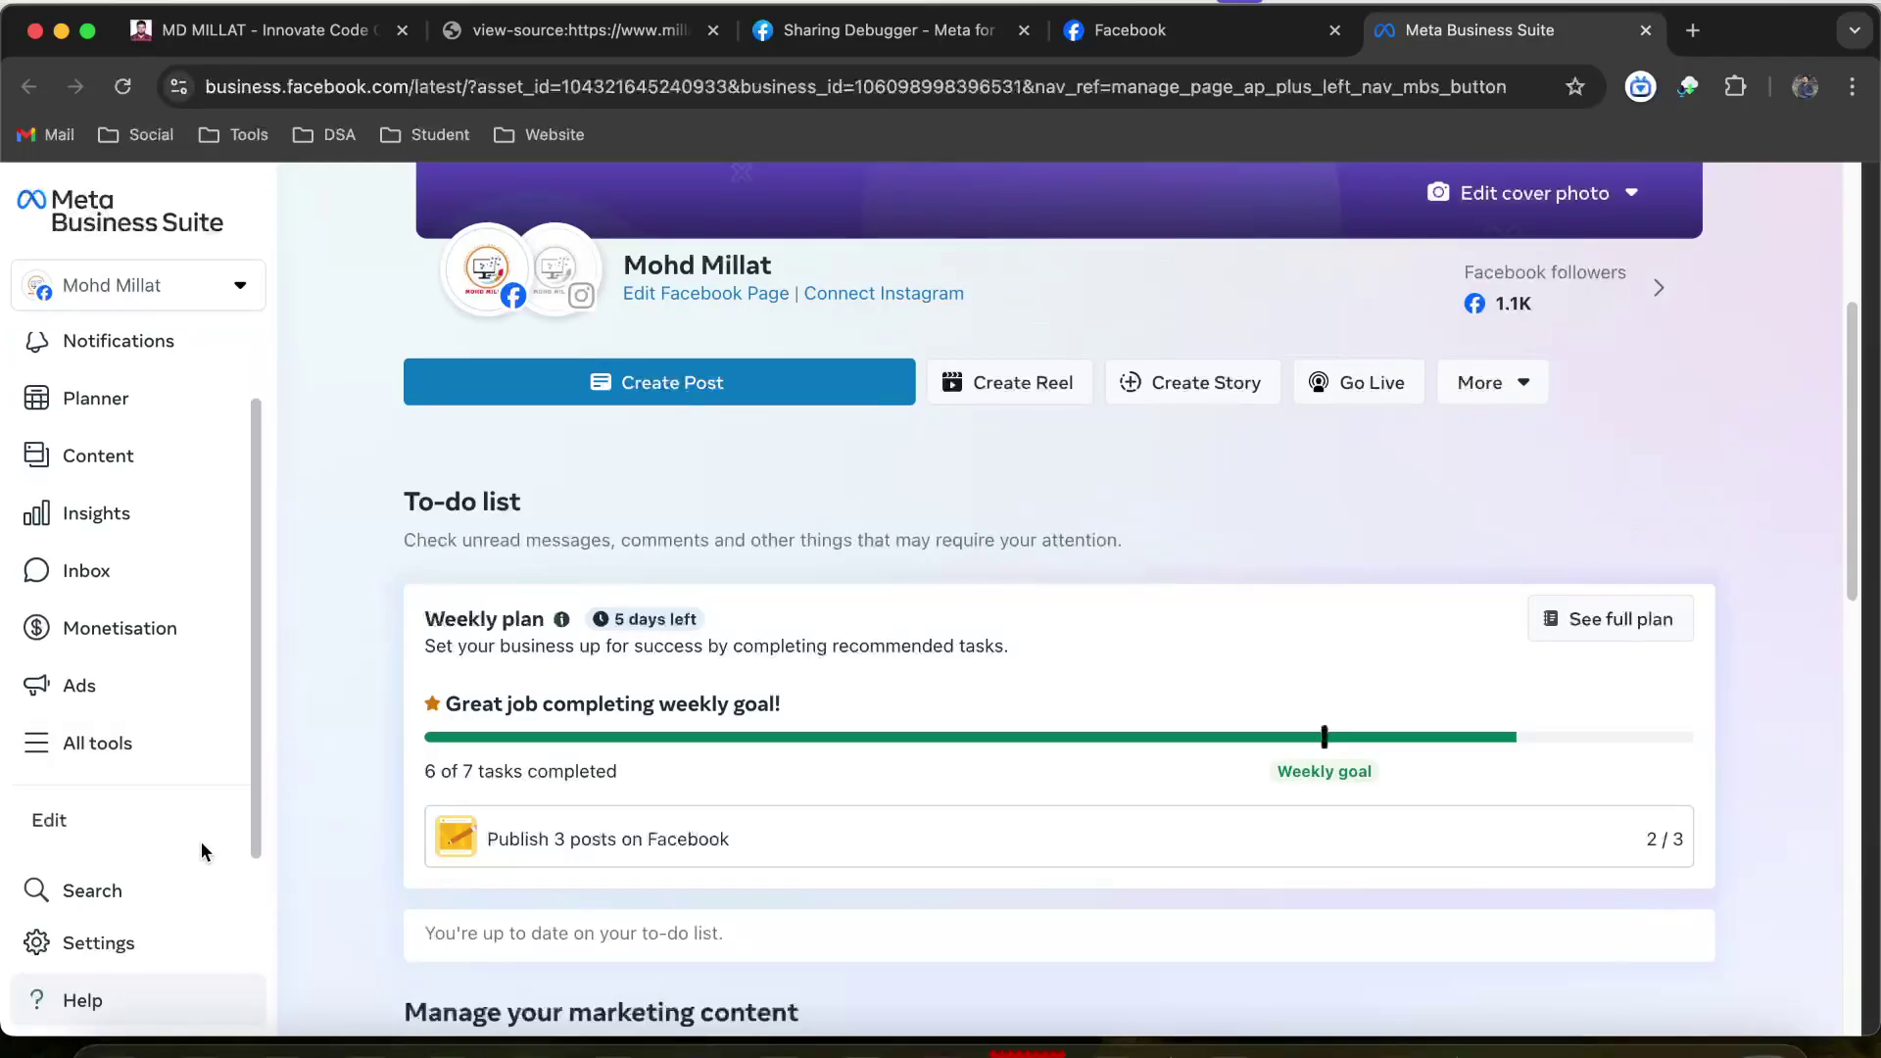
left_click(154, 943)
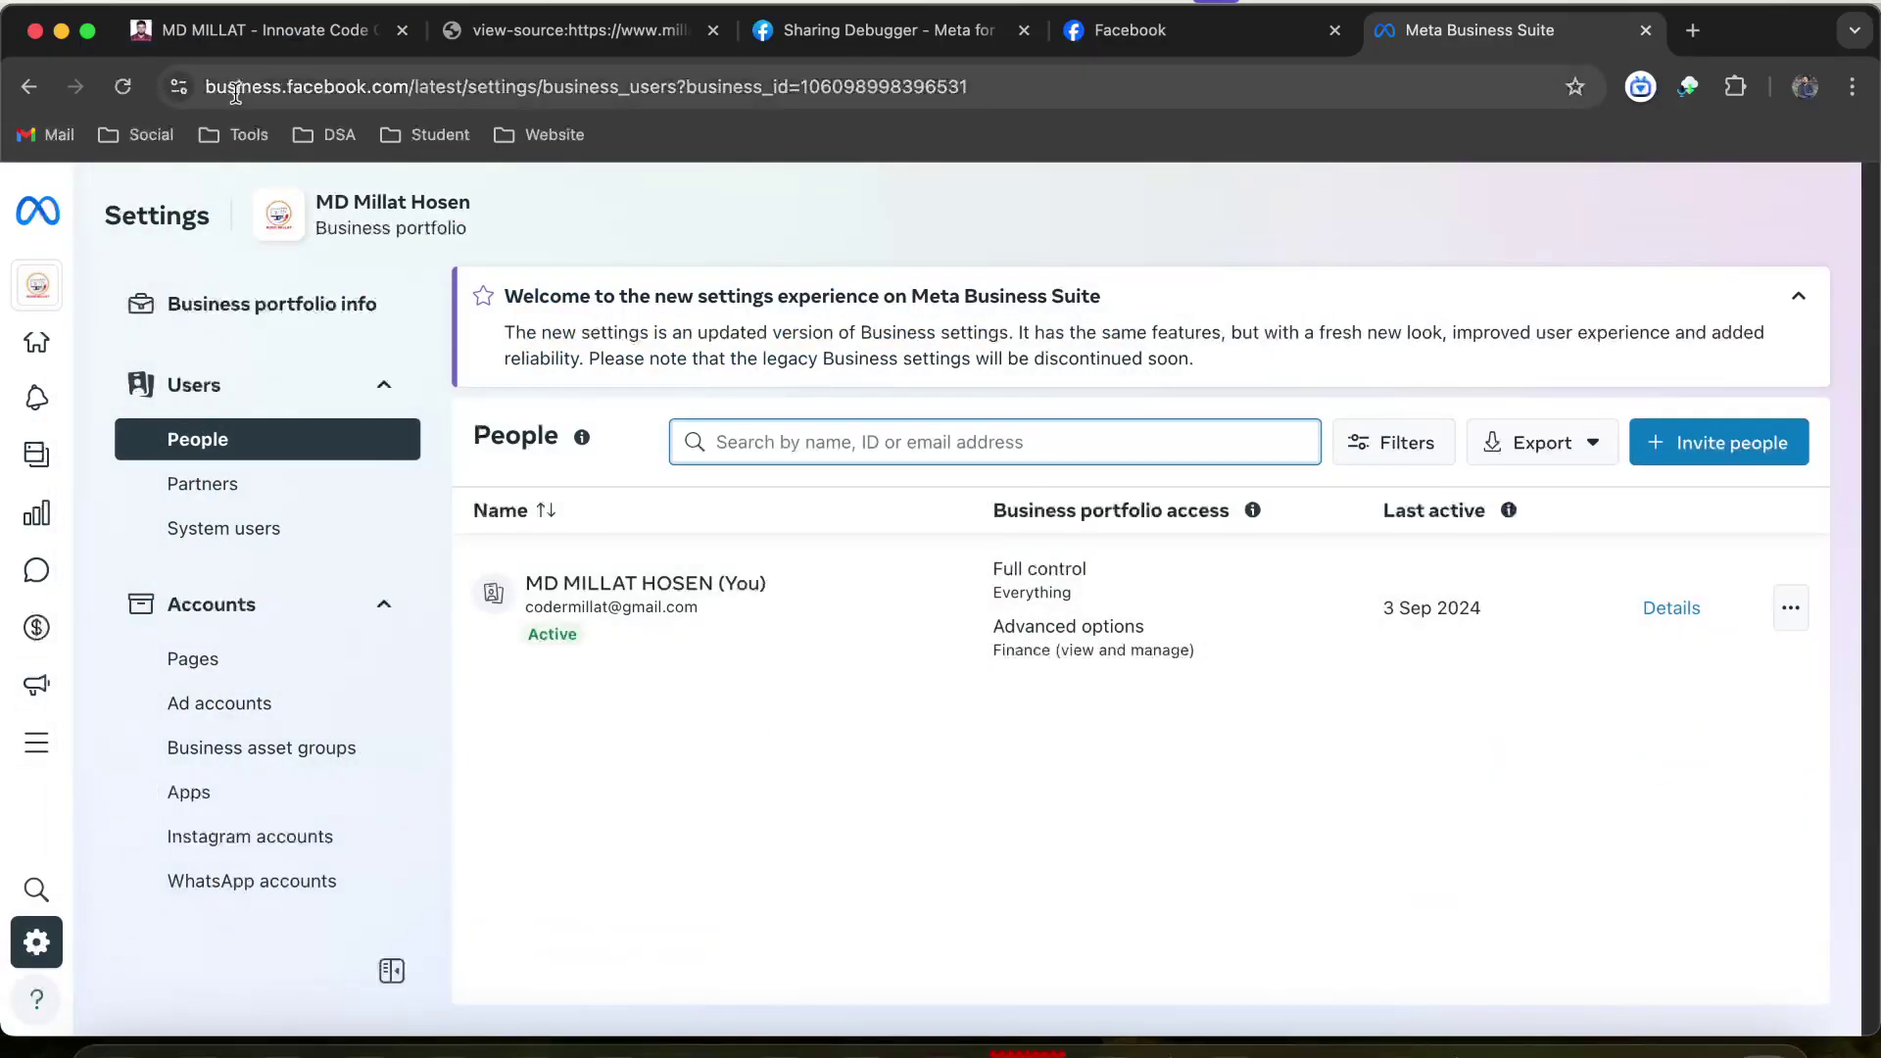
left_click(286, 677)
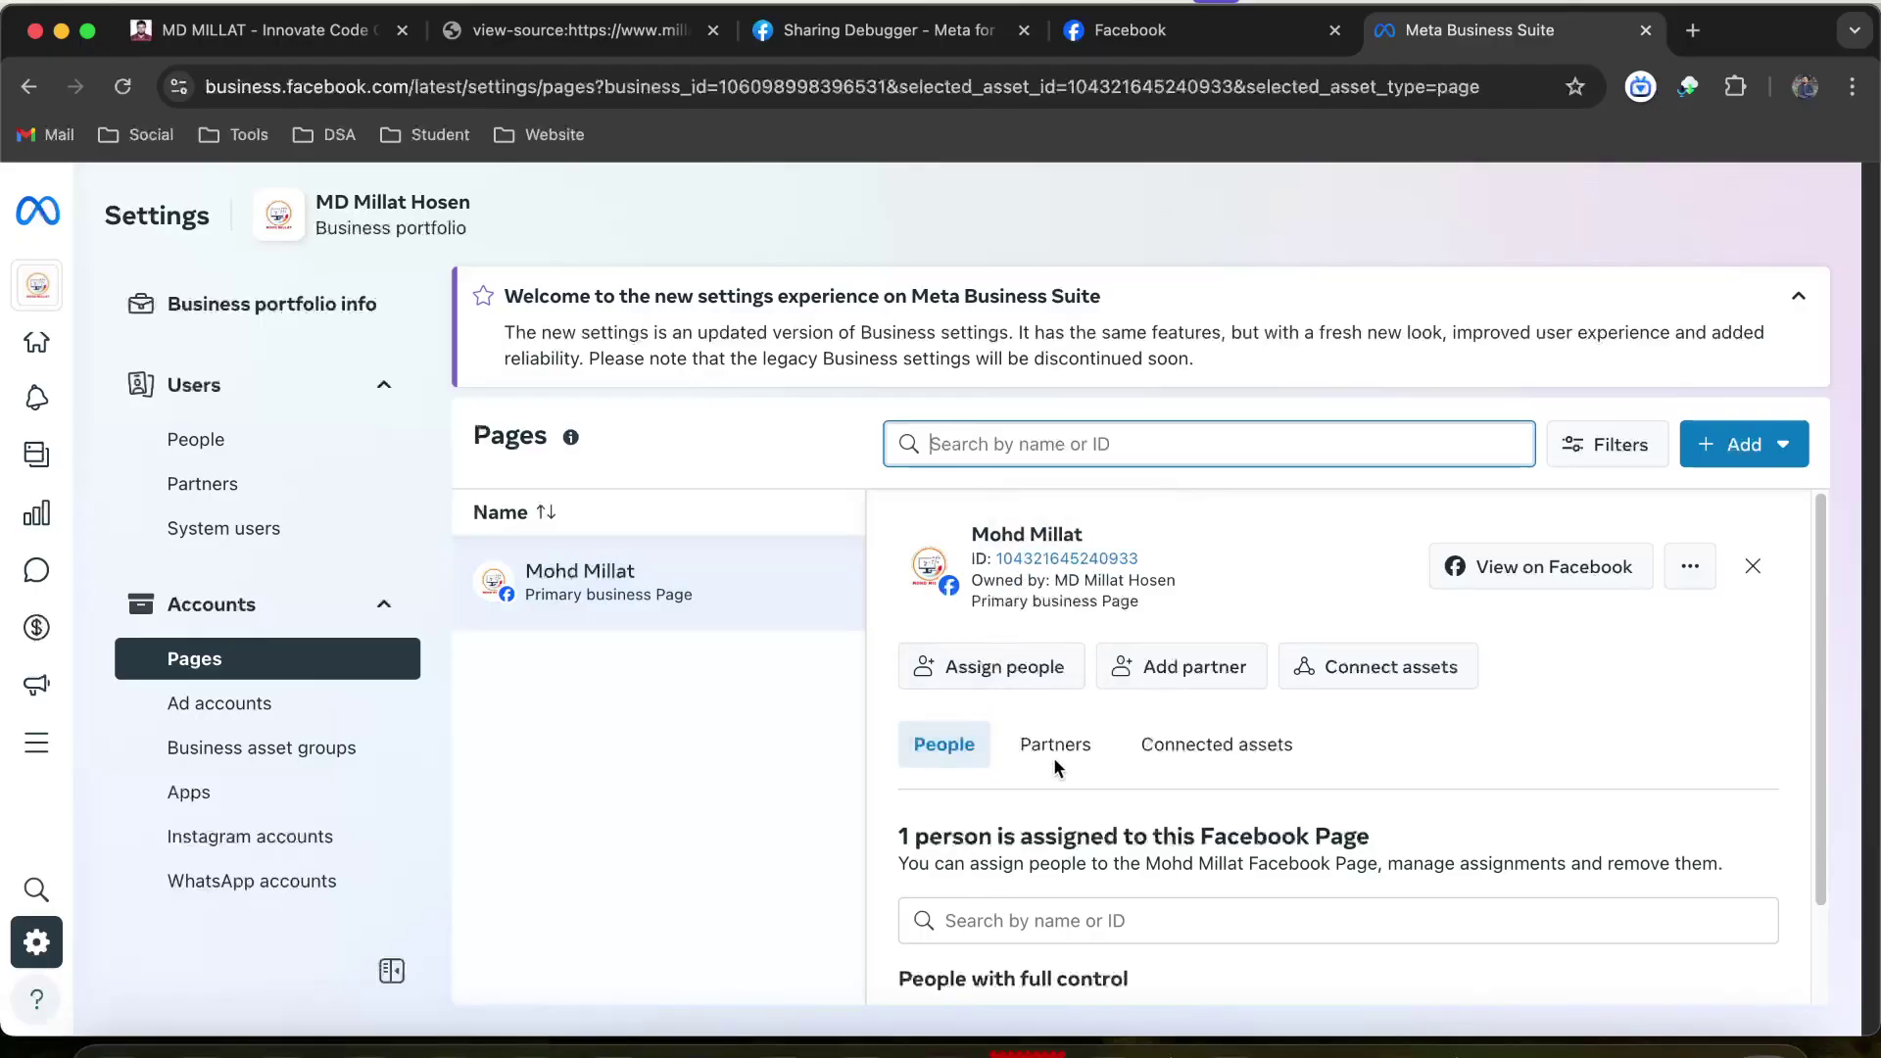
scroll(991, 582, "down", 2)
scroll(1124, 543, "up", 2)
left_click(1646, 30)
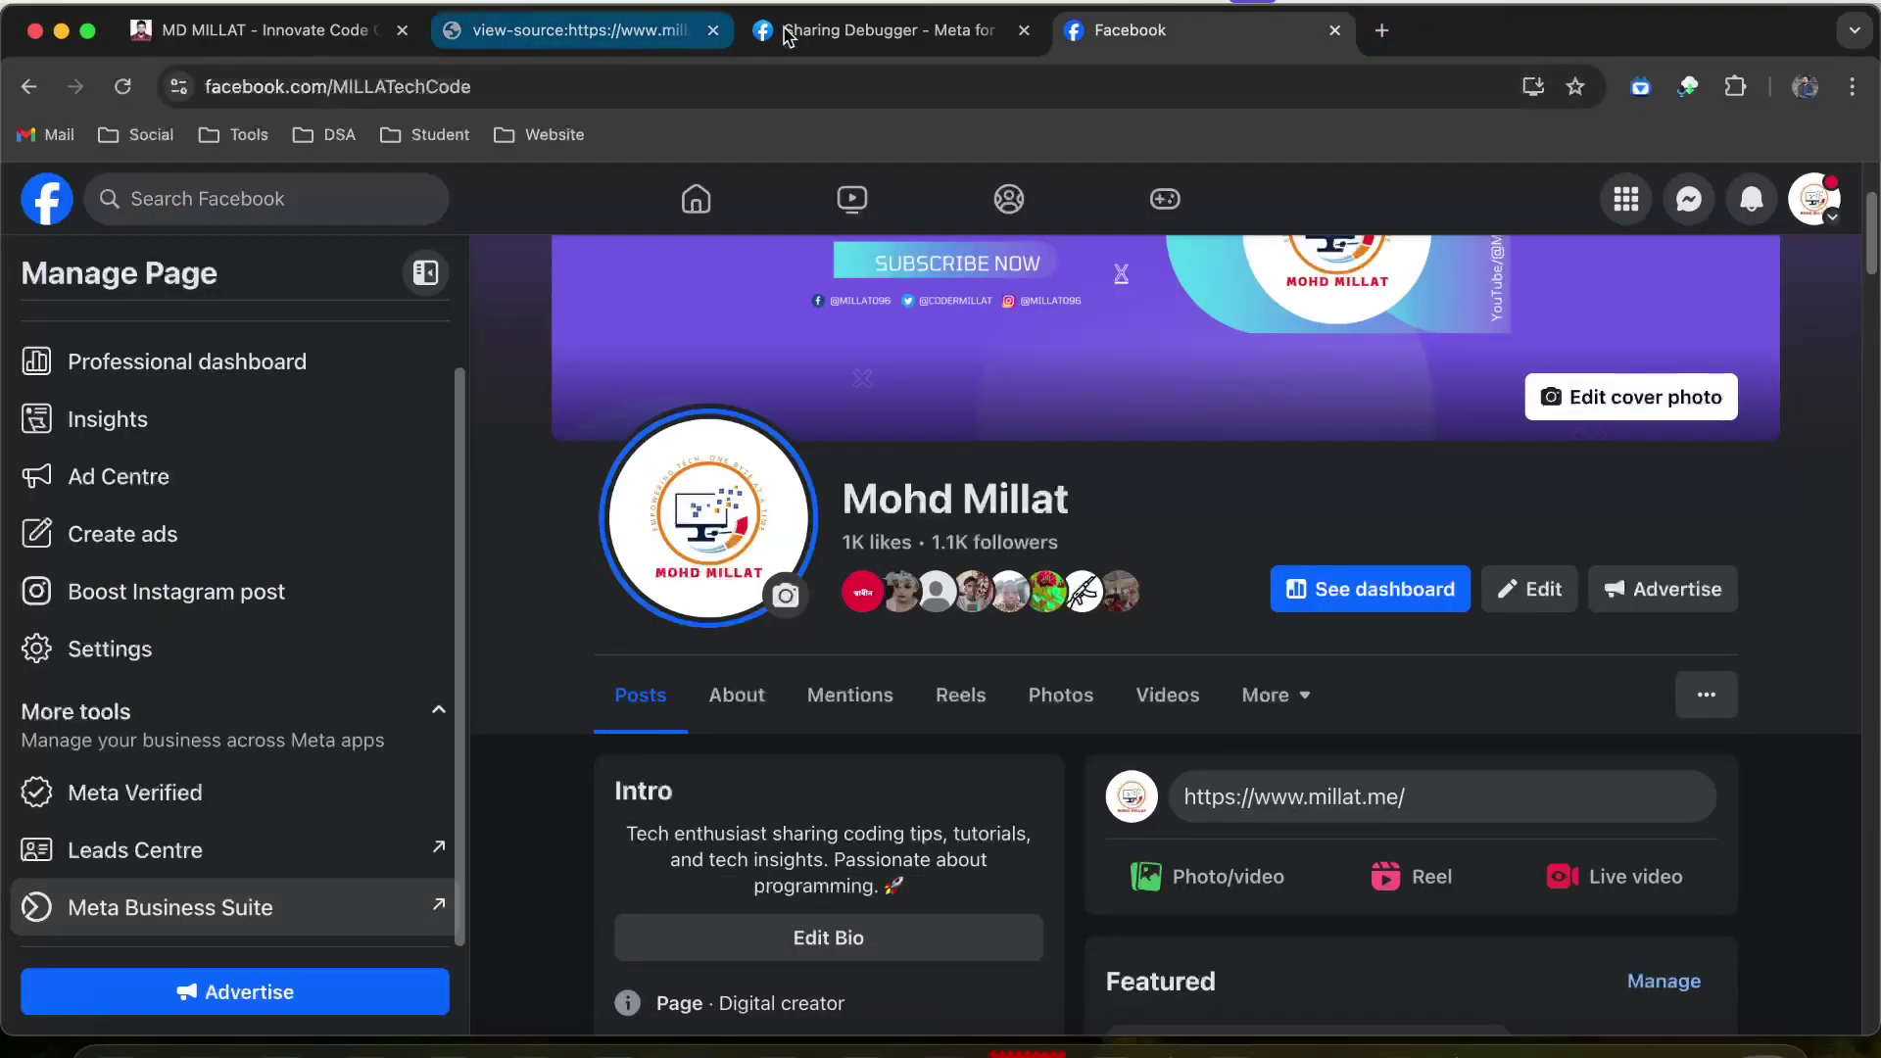
Return to the Sharing Debugger and highlight part of fb:app_id in the Missing Properties warning
left_click(862, 30)
scroll(518, 440, "up", 5)
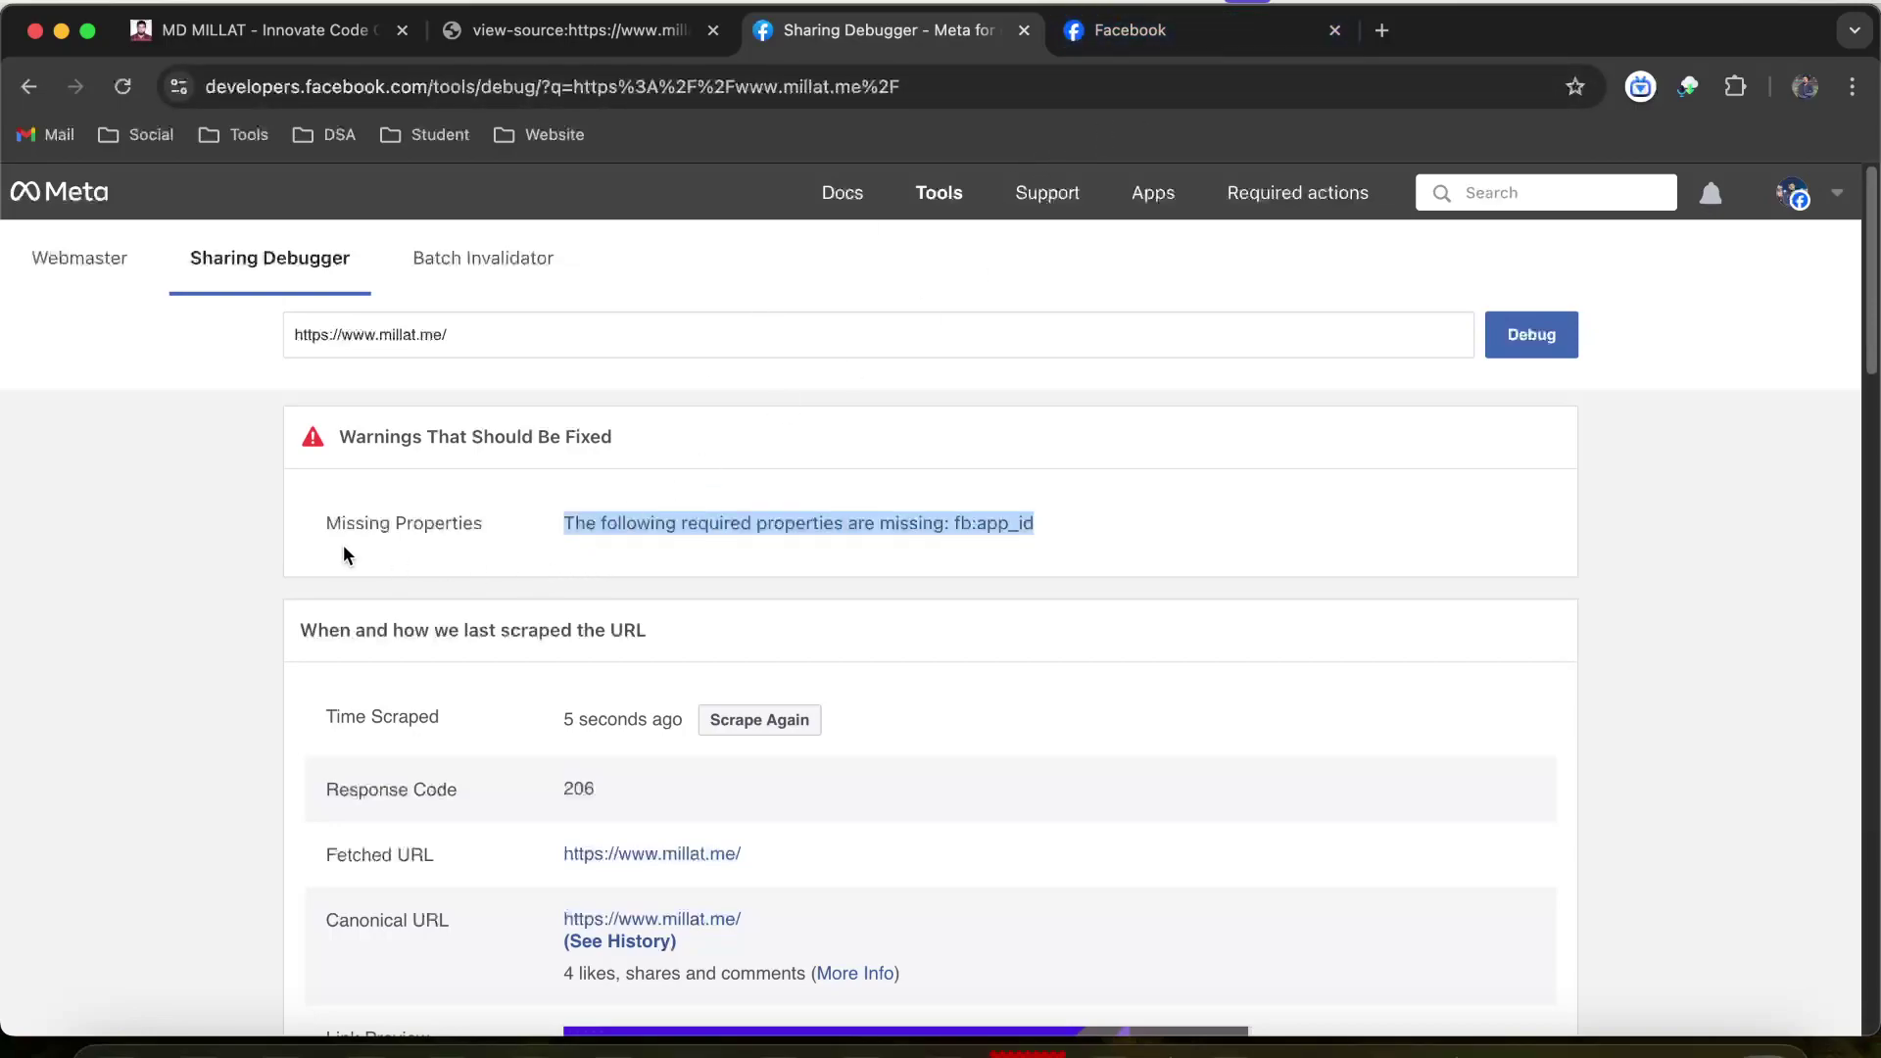
left_click(484, 510)
left_click_drag(964, 517, 1019, 522)
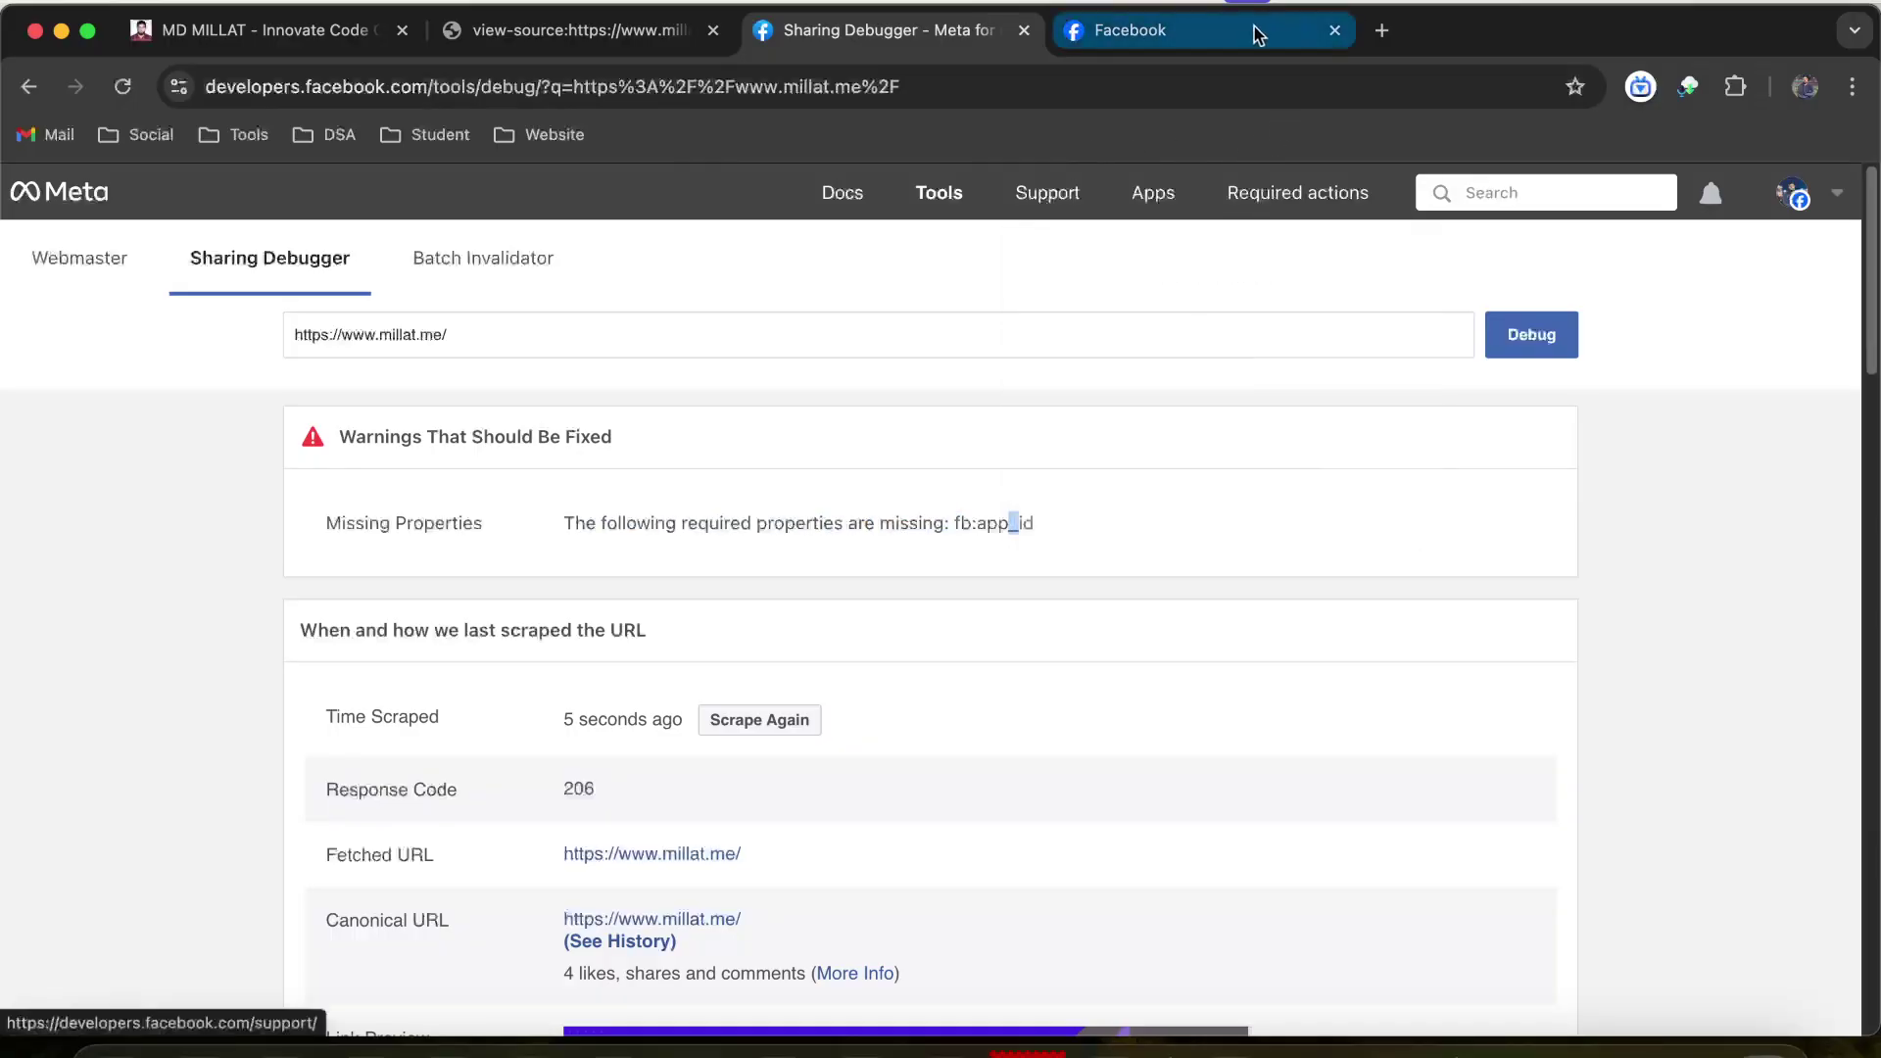
Search Google for "facebook developer account" in a new tab and open the Meta for Developers site
left_click(1381, 31)
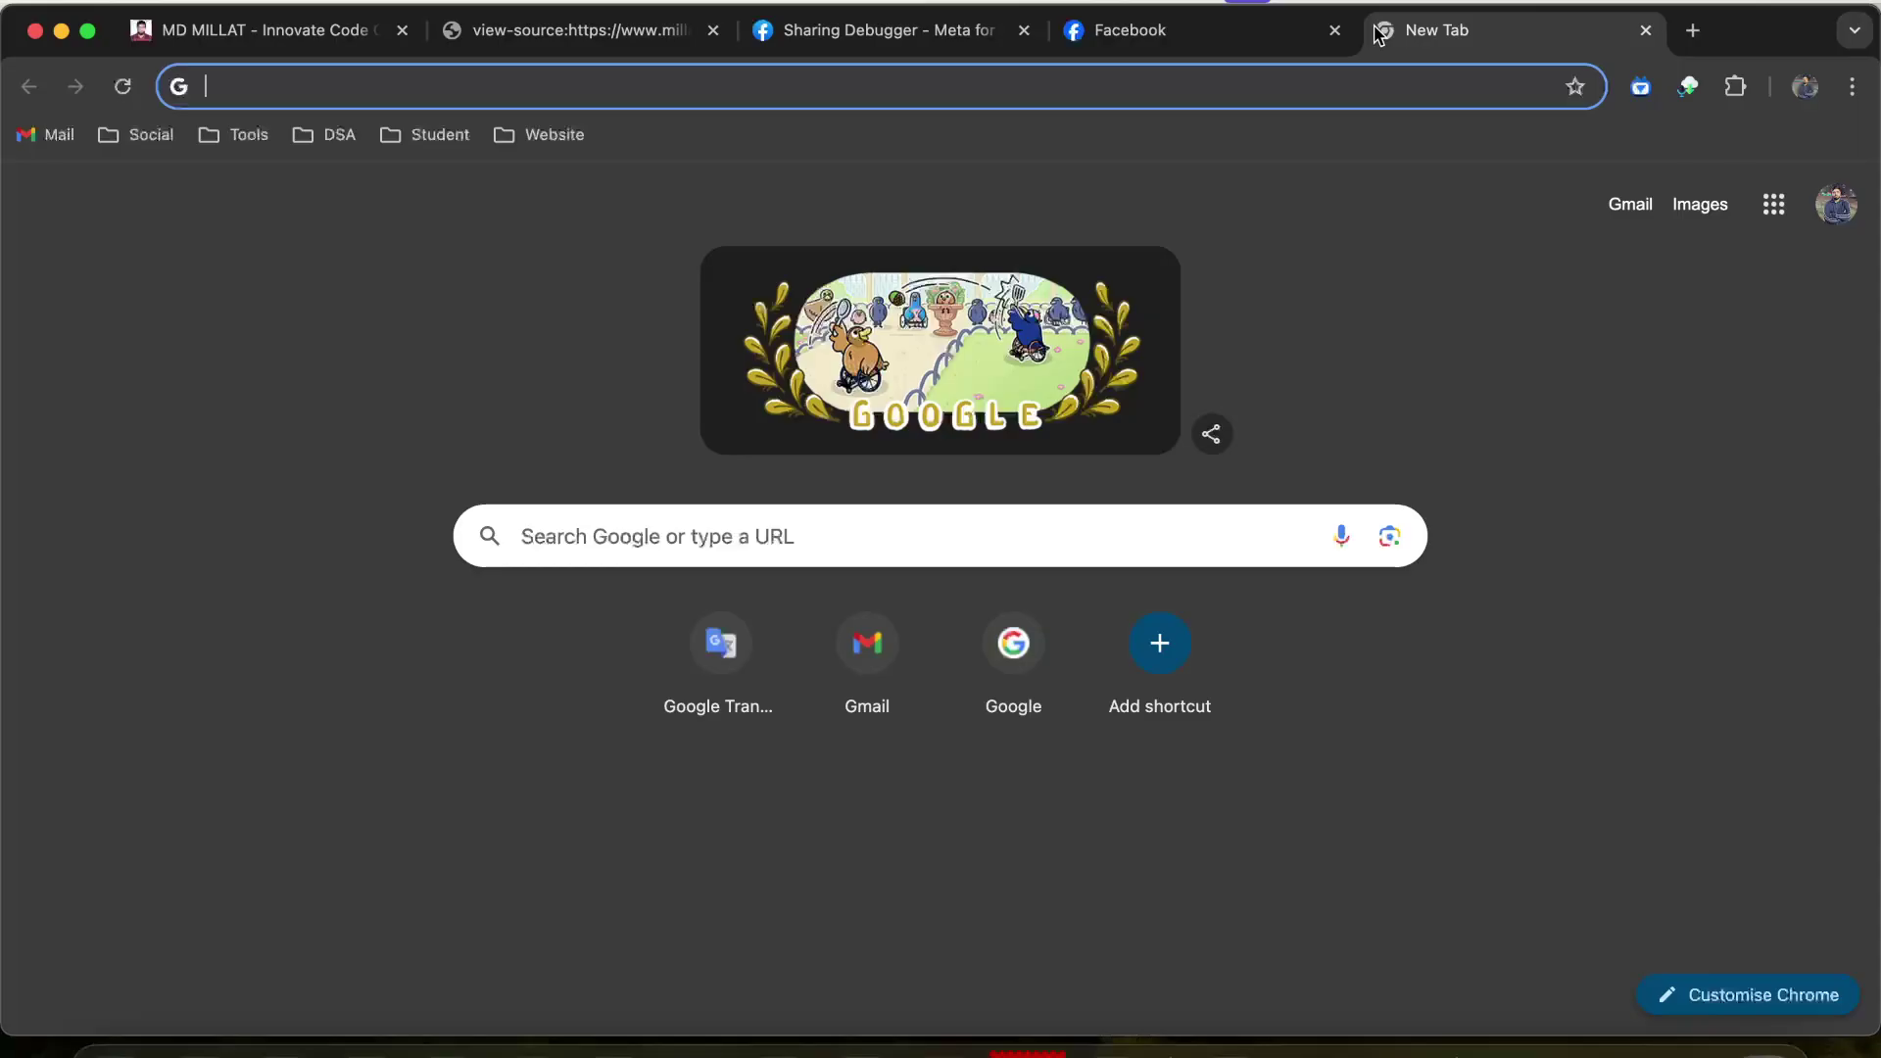
type("facebook ")
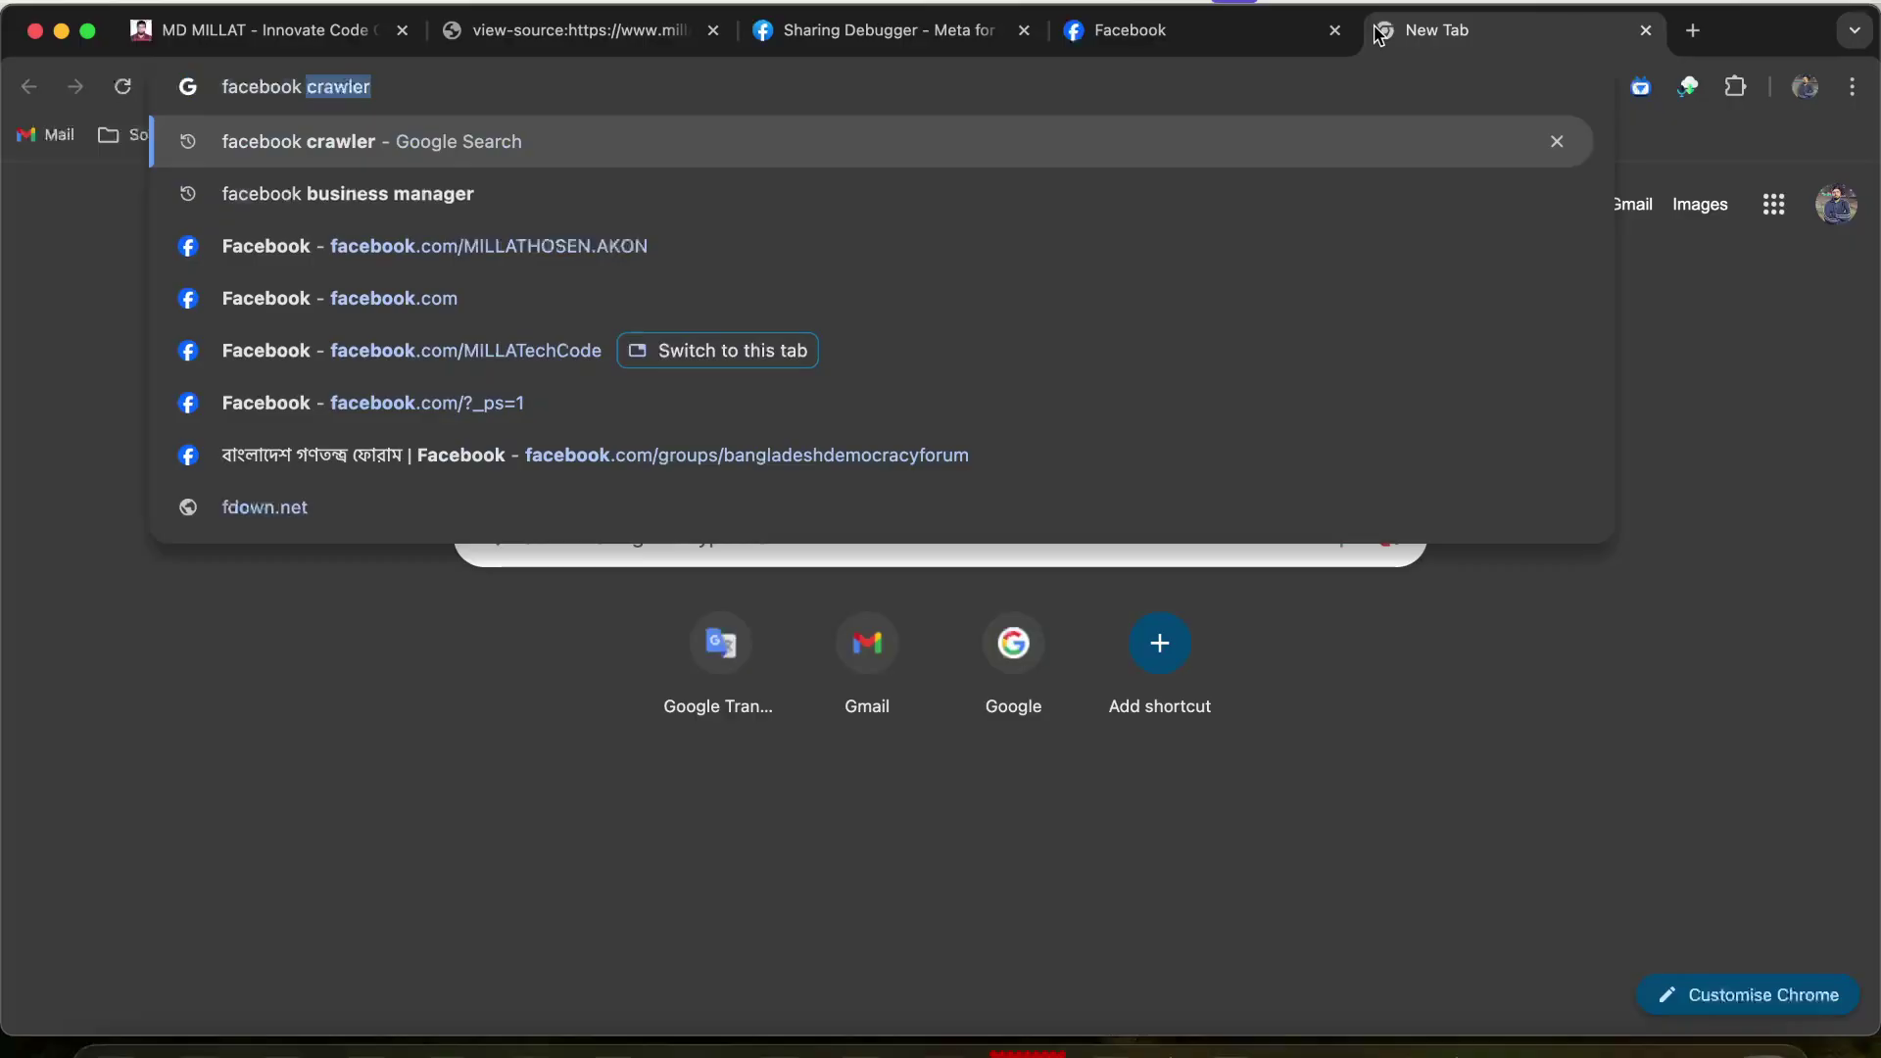
type("bu")
key("BackSpace")
key("BackSpace")
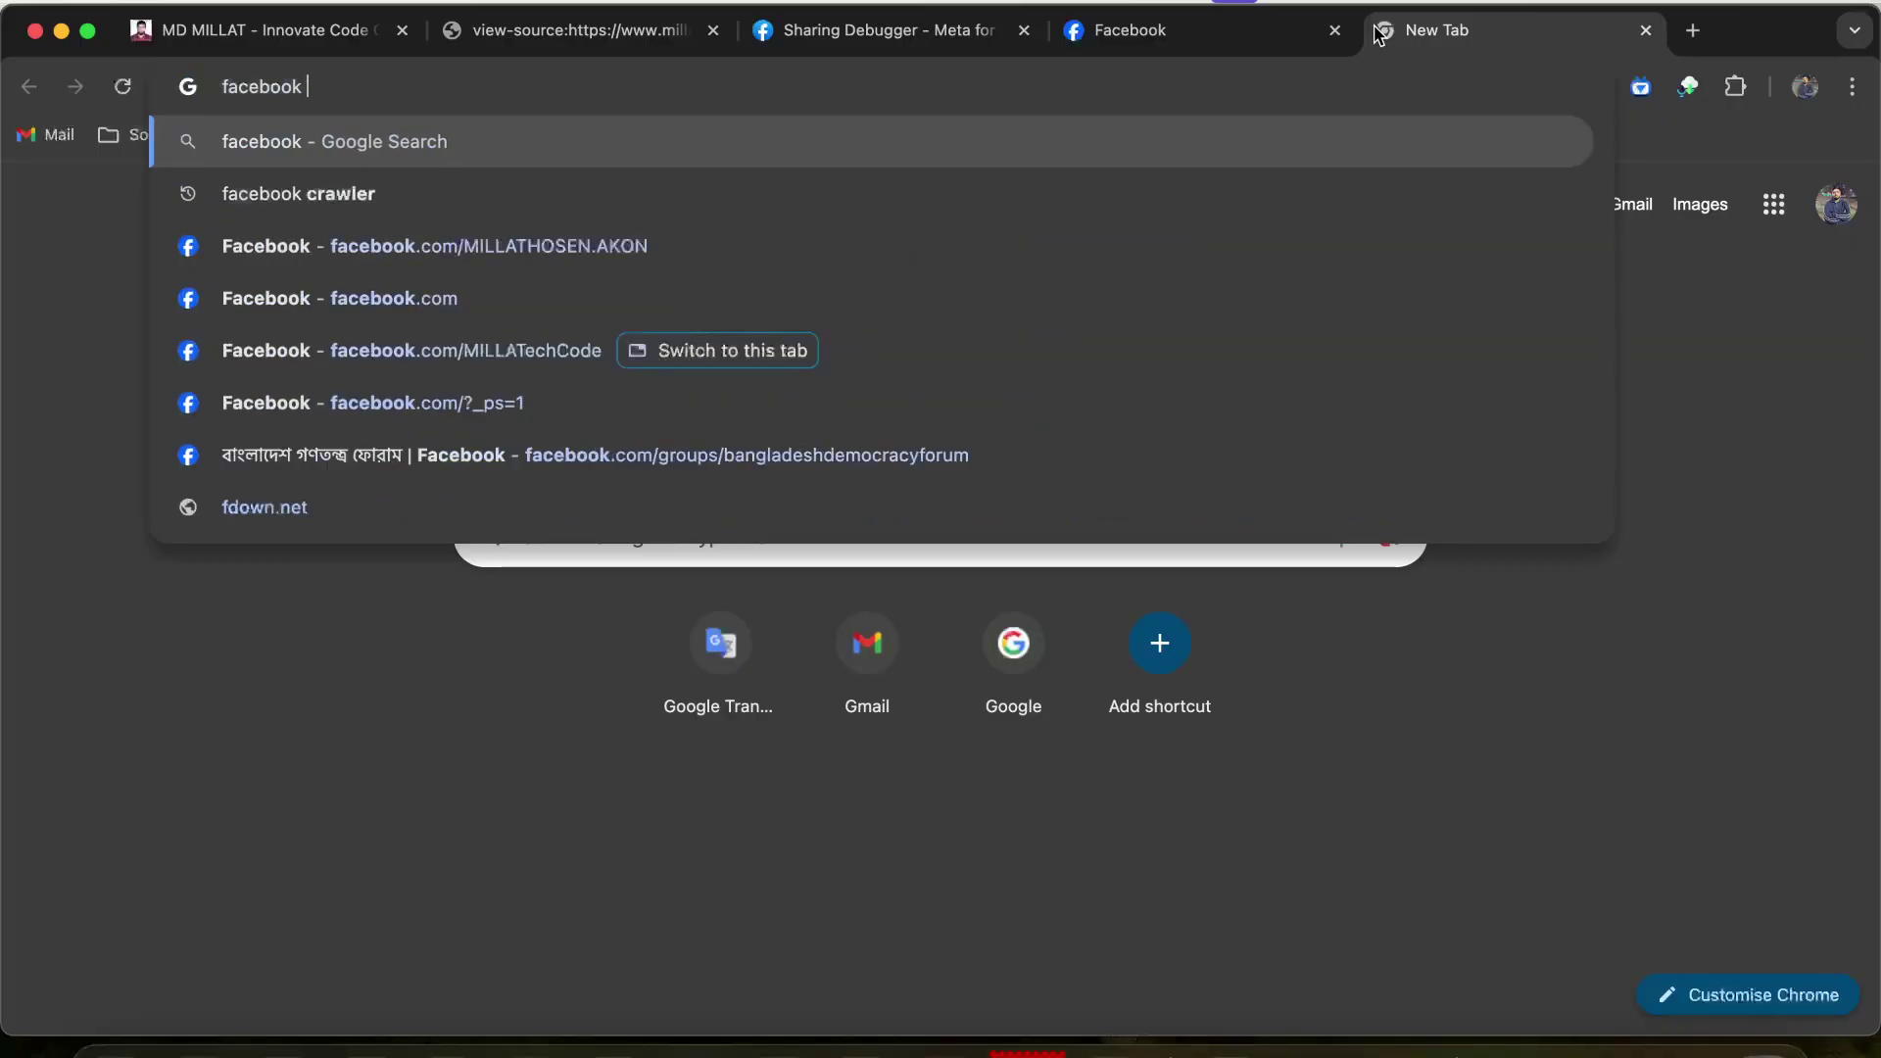
type("deve")
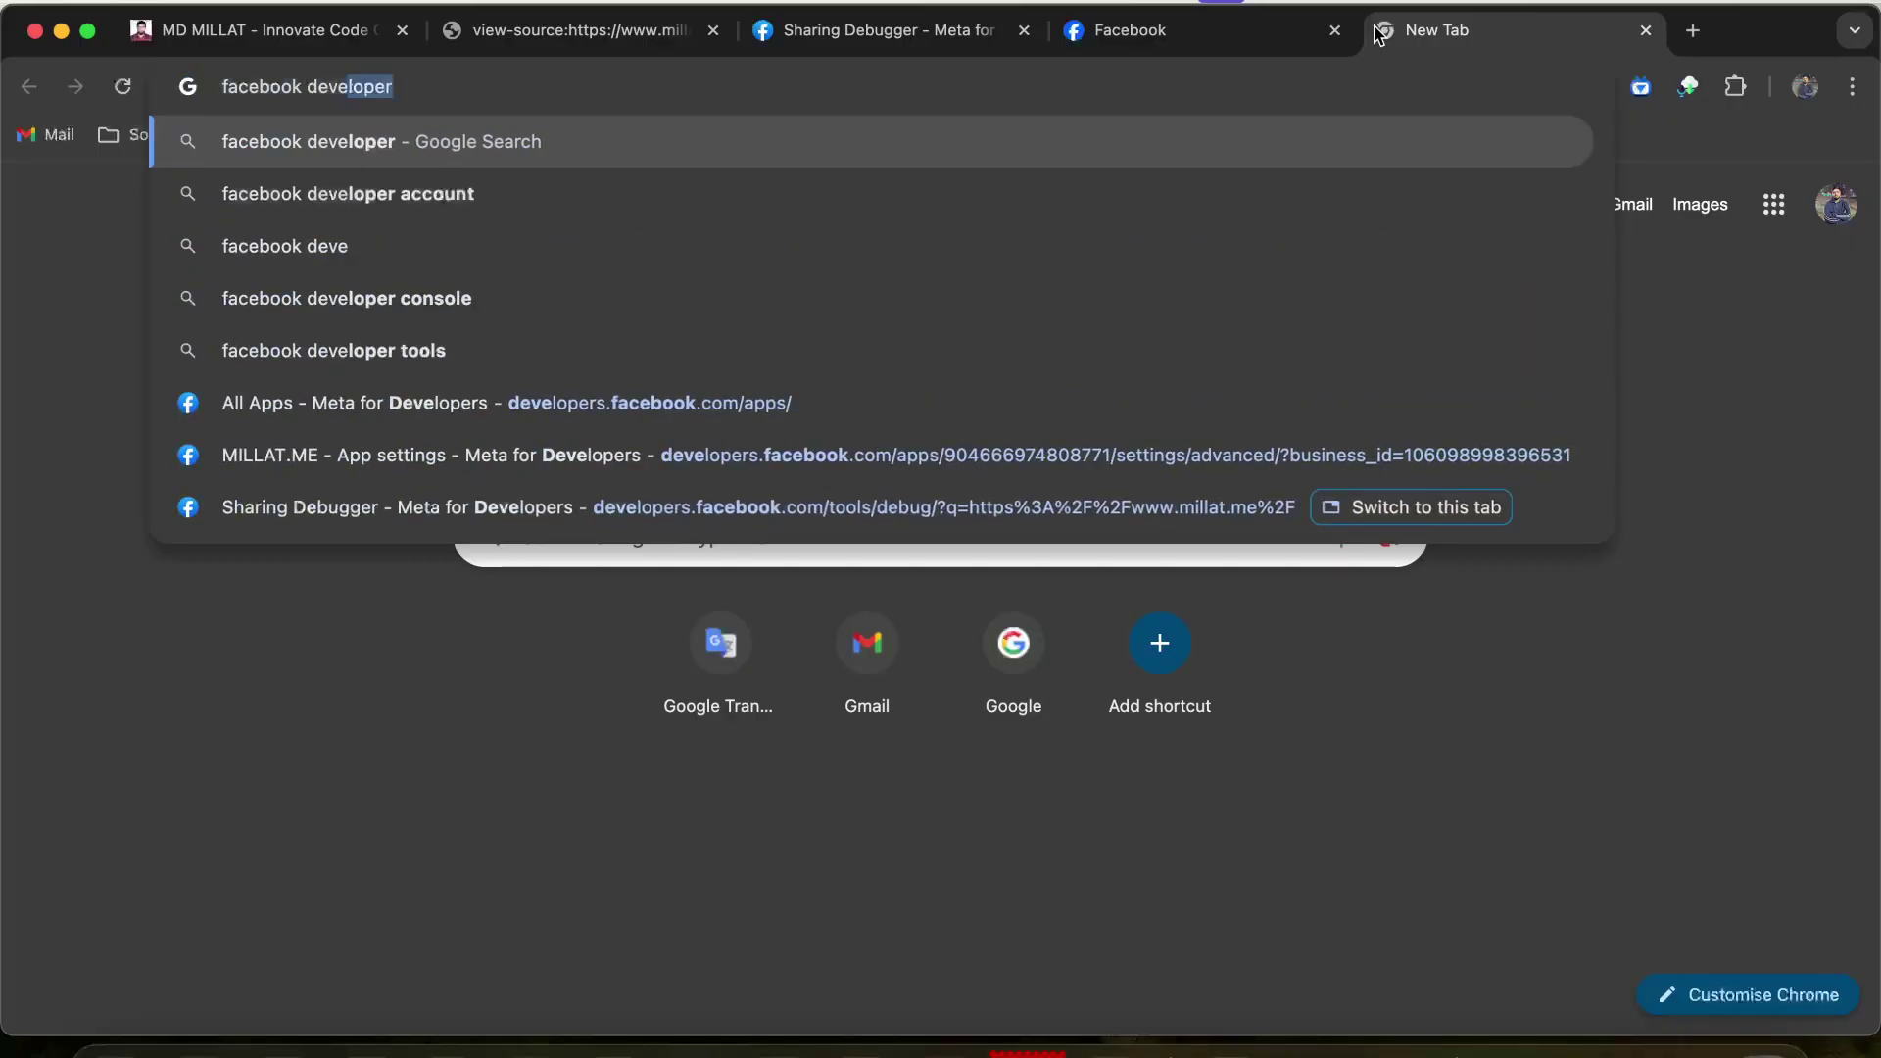
key("Down")
key("Down")
key("Up")
key("Return")
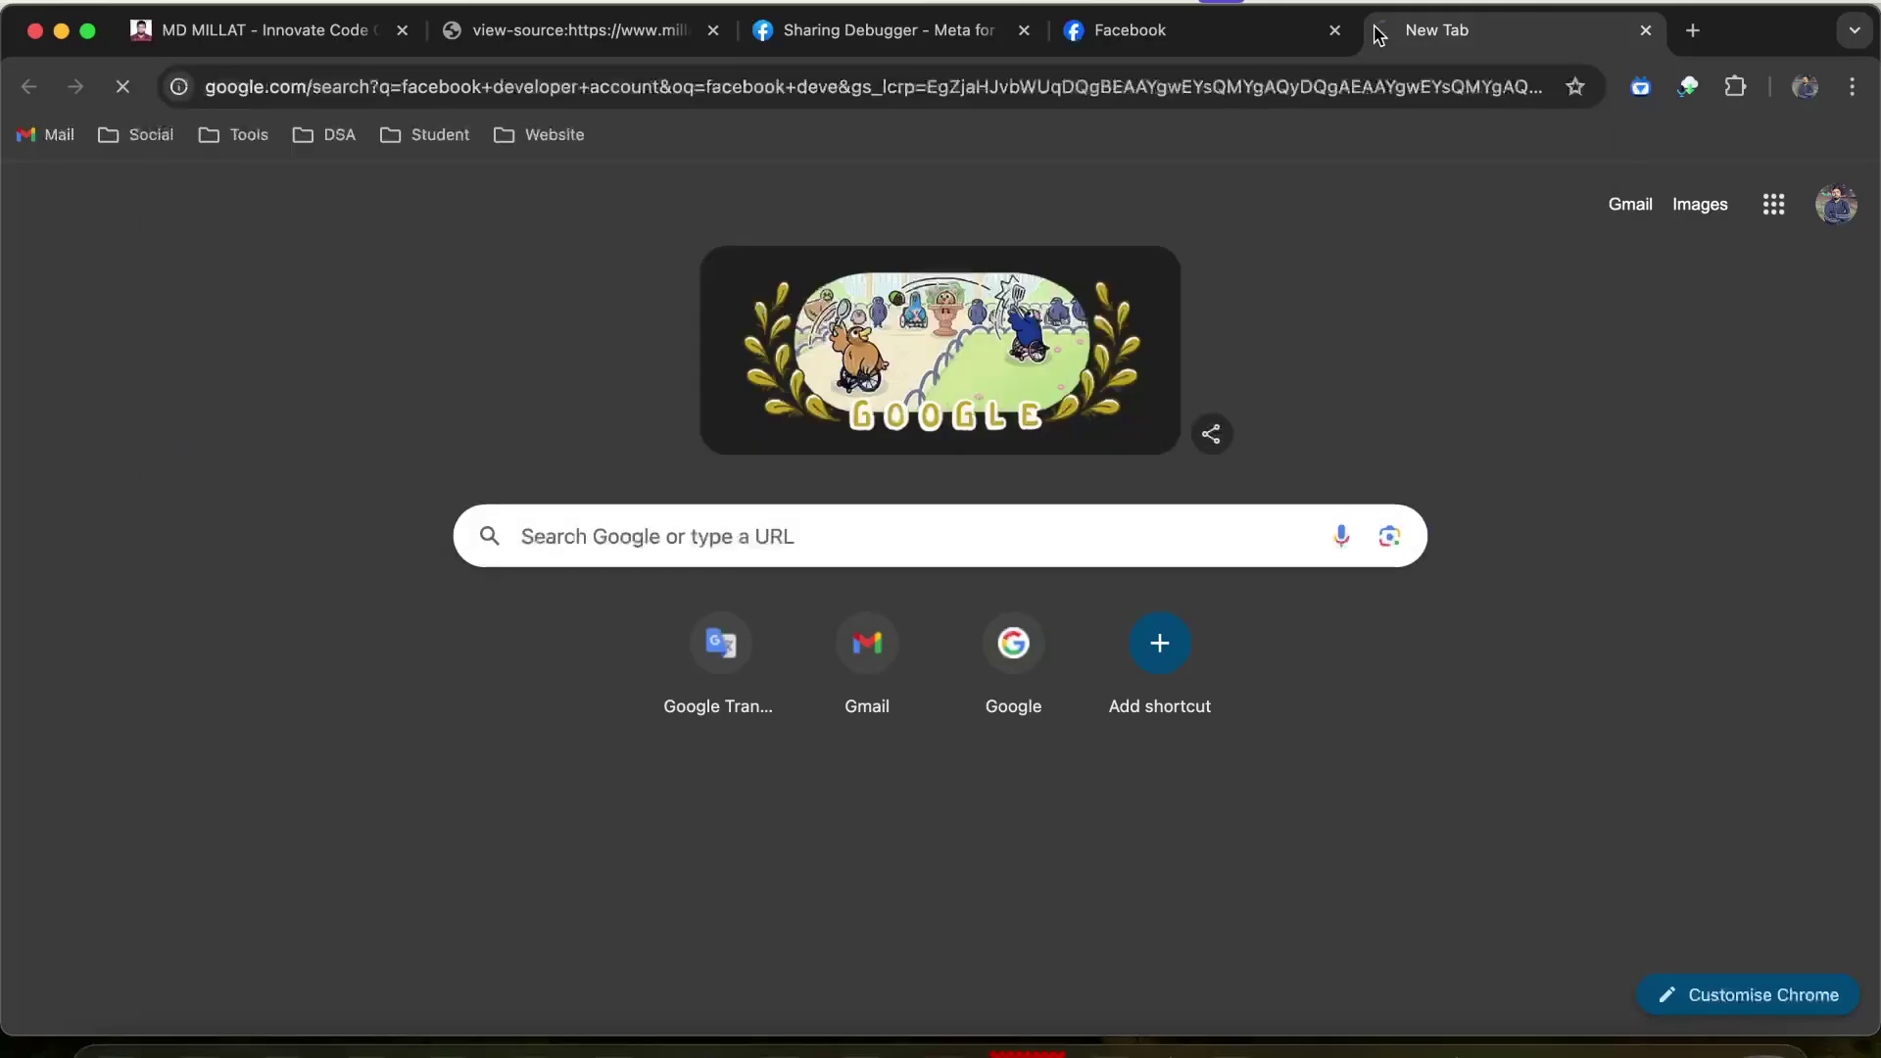
left_click(514, 458)
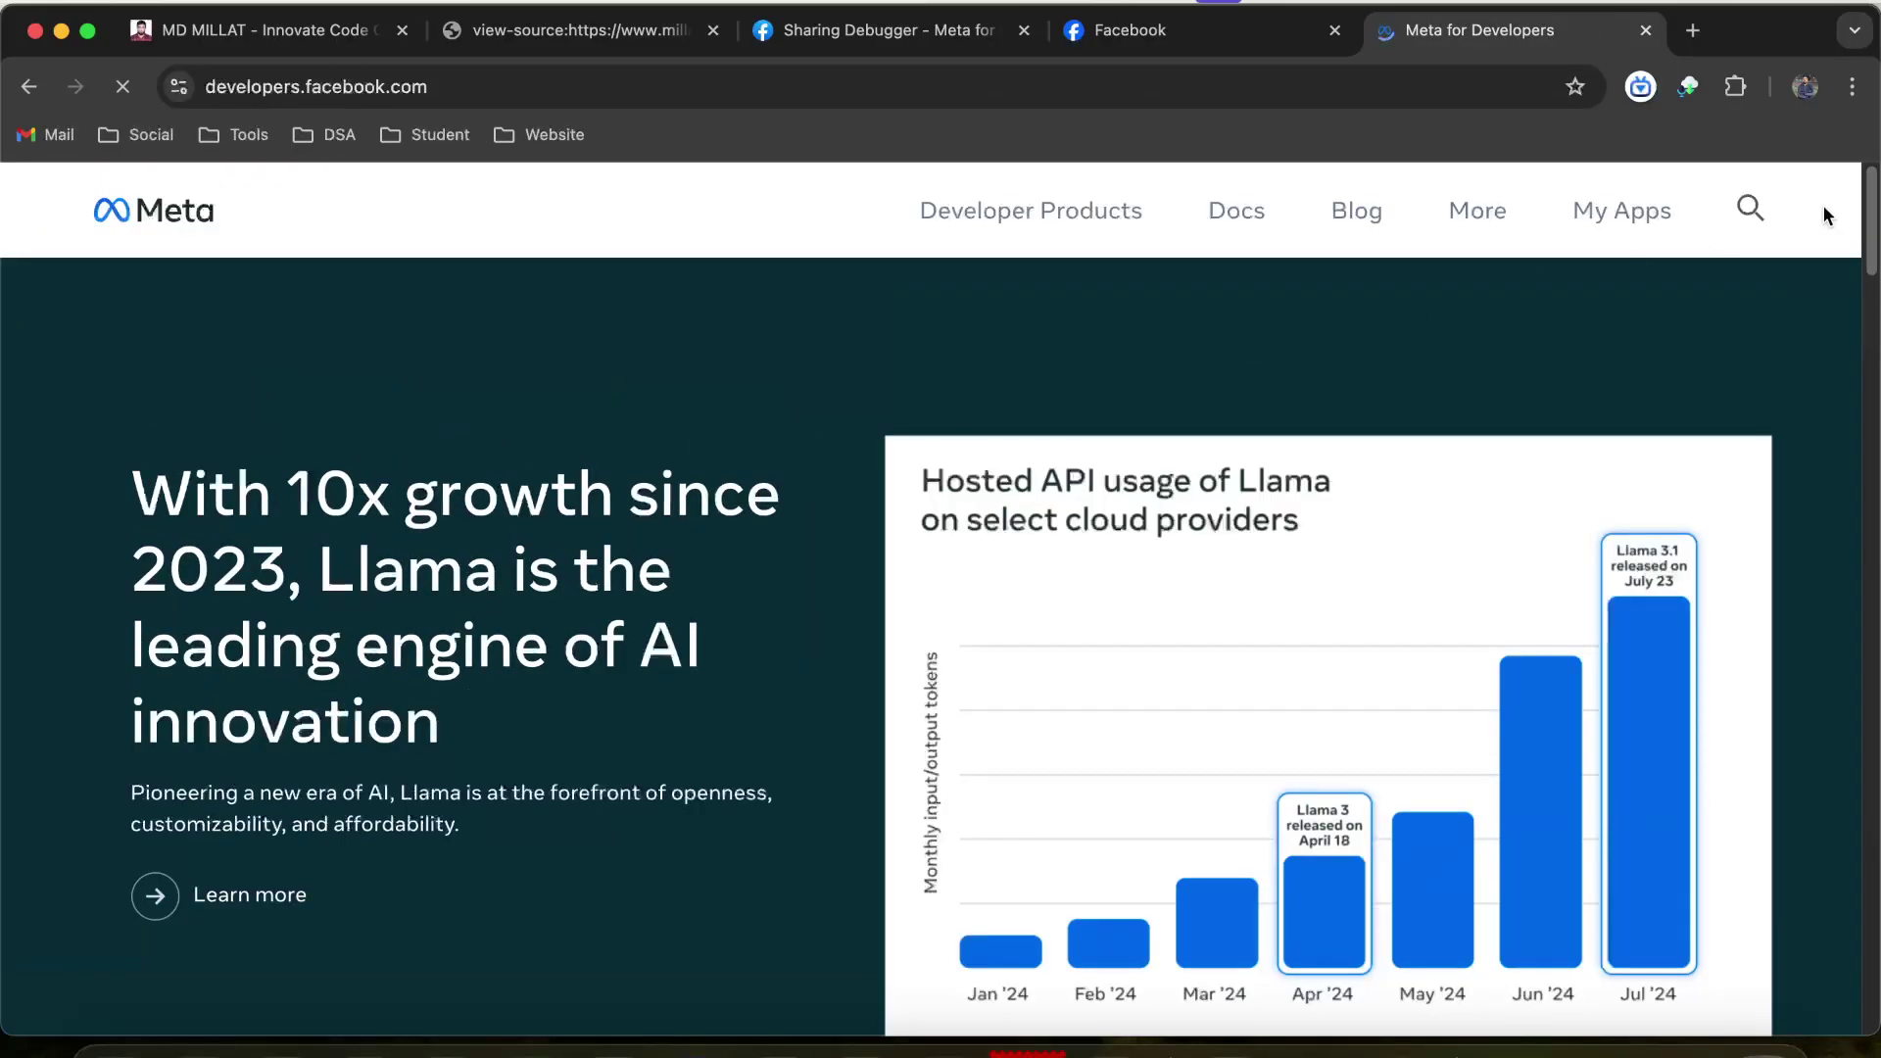
Start creating a new app from My Apps and choose the second business portfolio to connect
left_click(1622, 229)
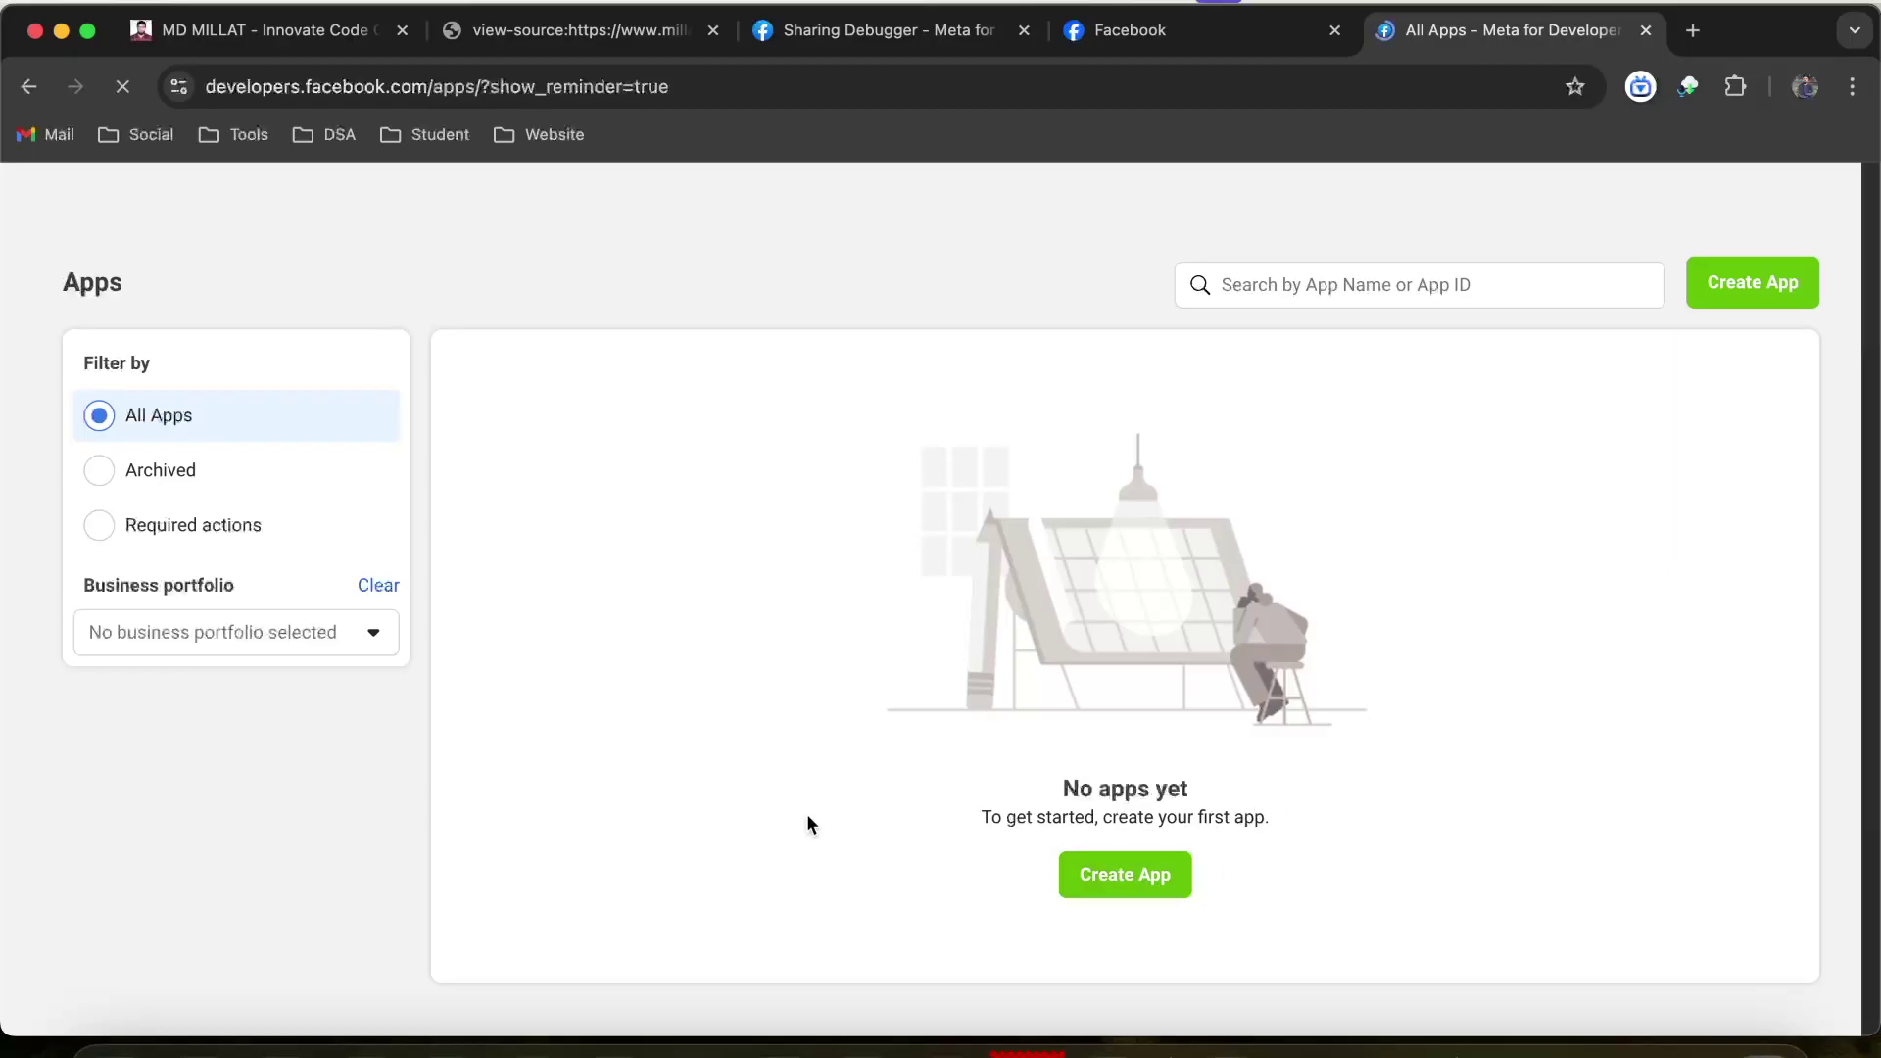
left_click(1127, 947)
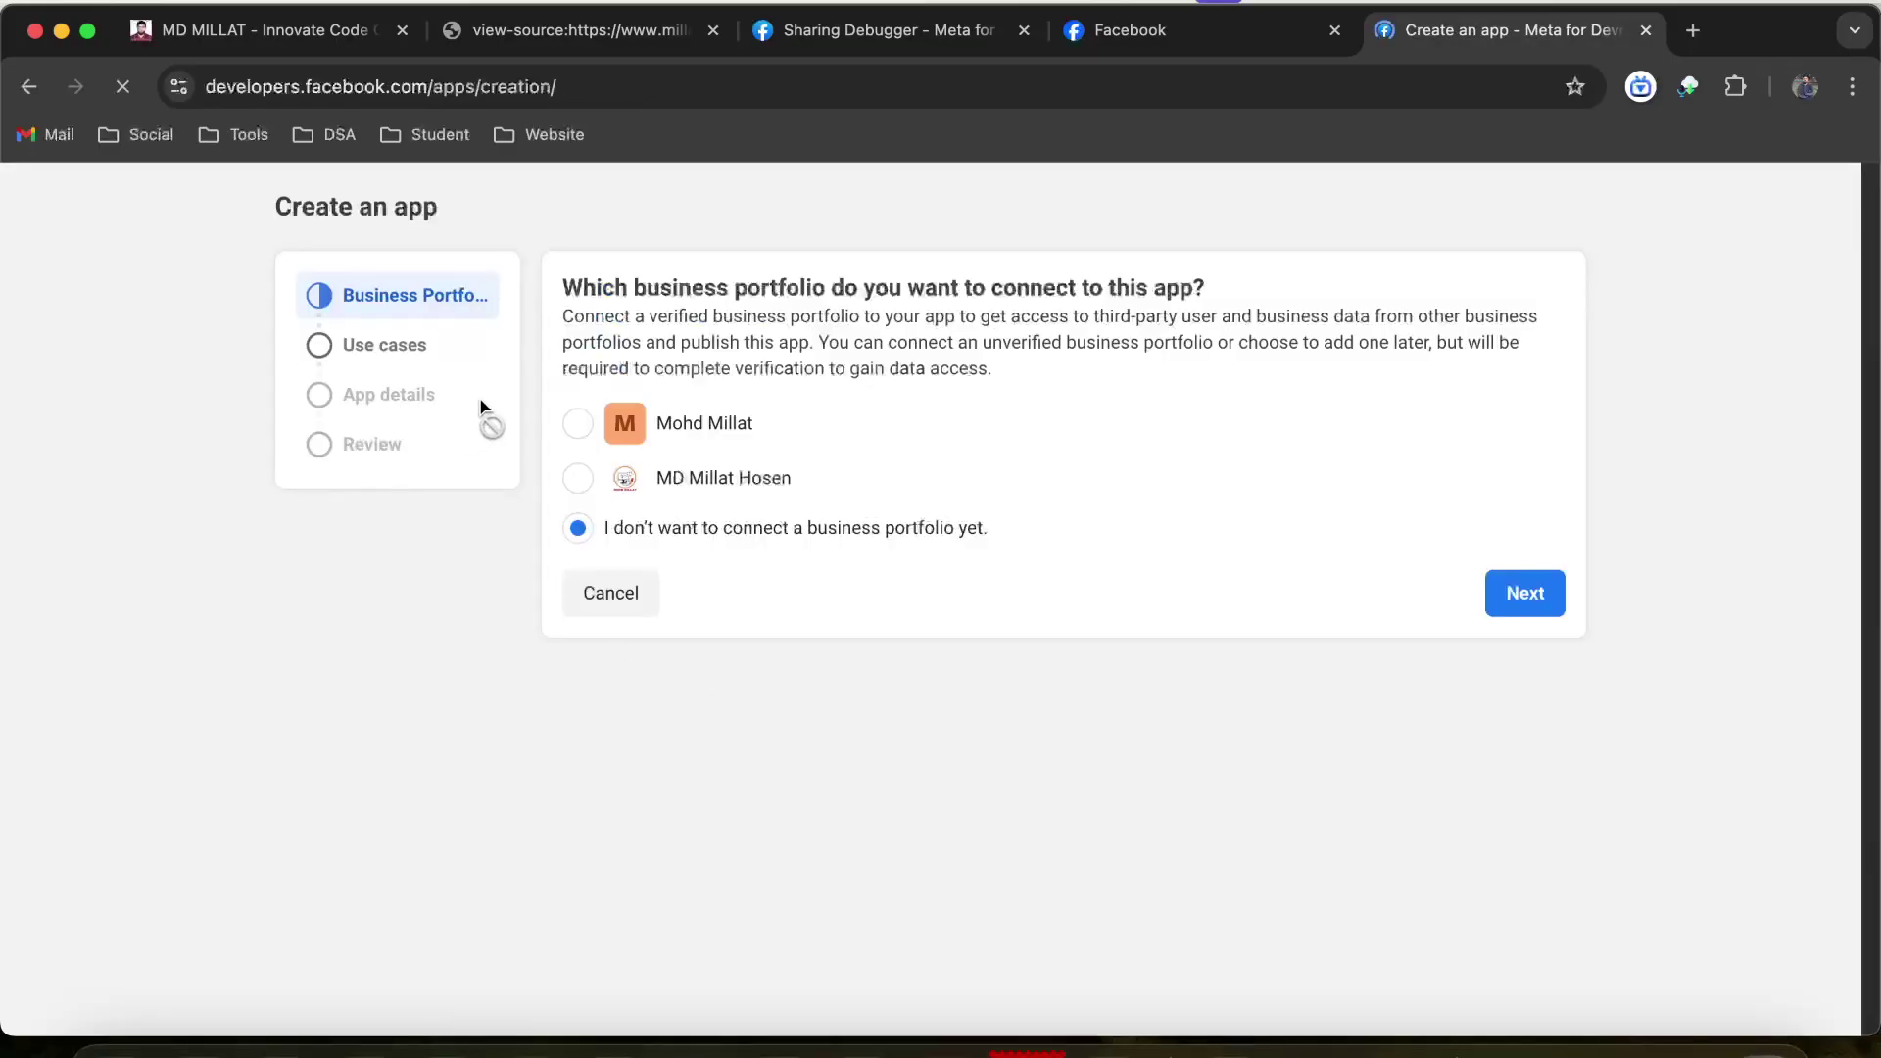
left_click(578, 535)
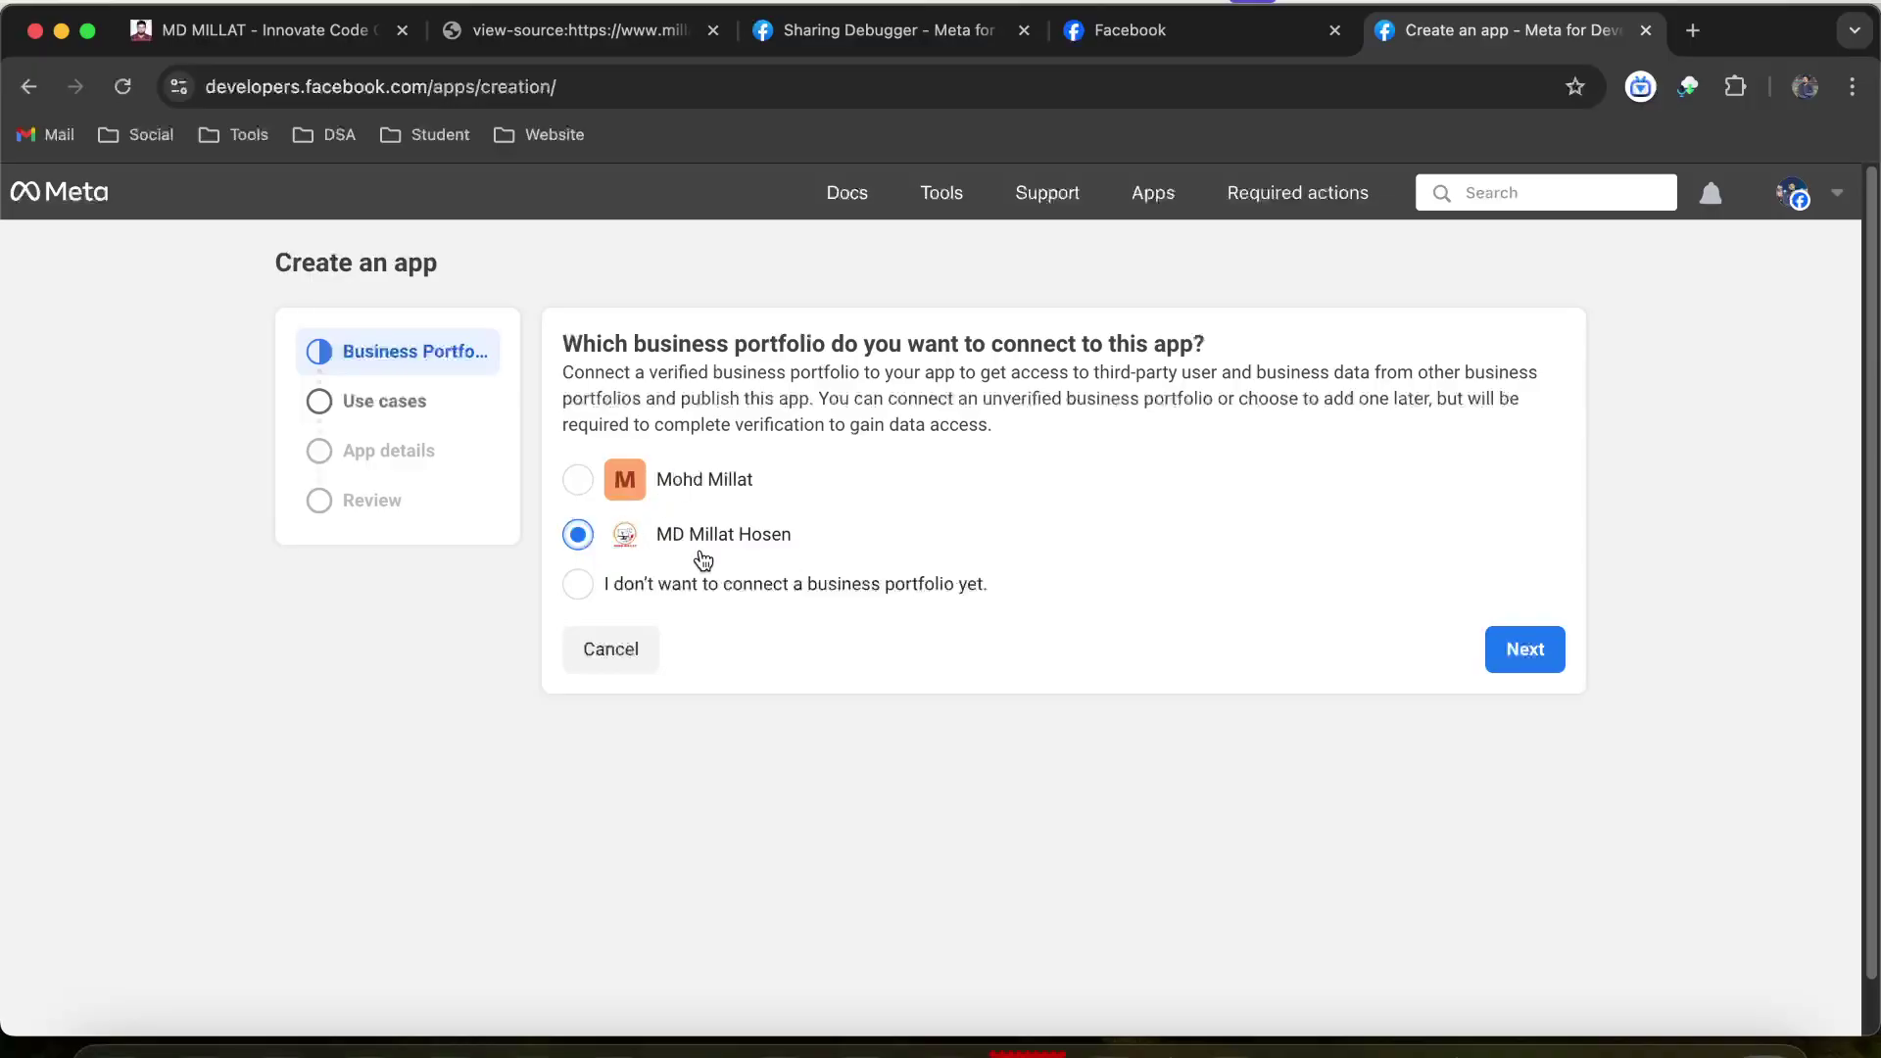
left_click(1509, 642)
Choose Other as the app's use case and Consumer as its app type
scroll(751, 672, "down", 4)
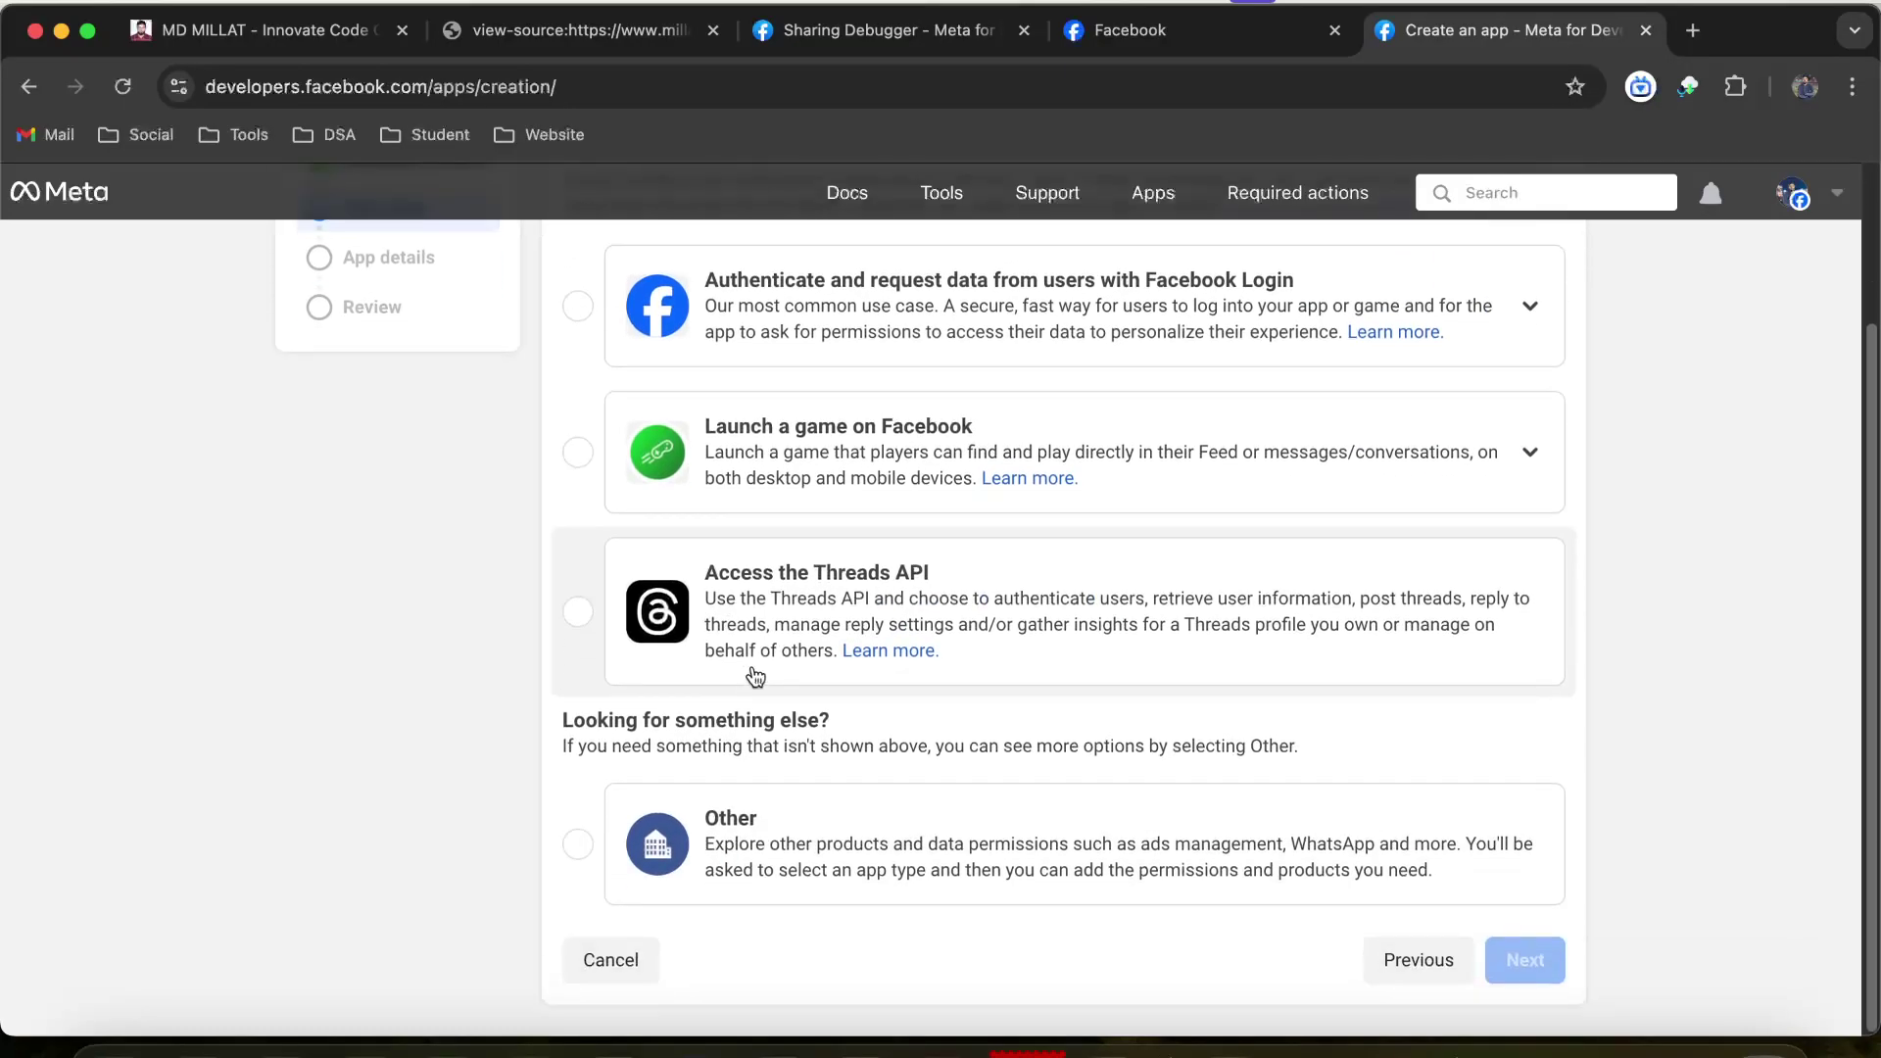
left_click(632, 844)
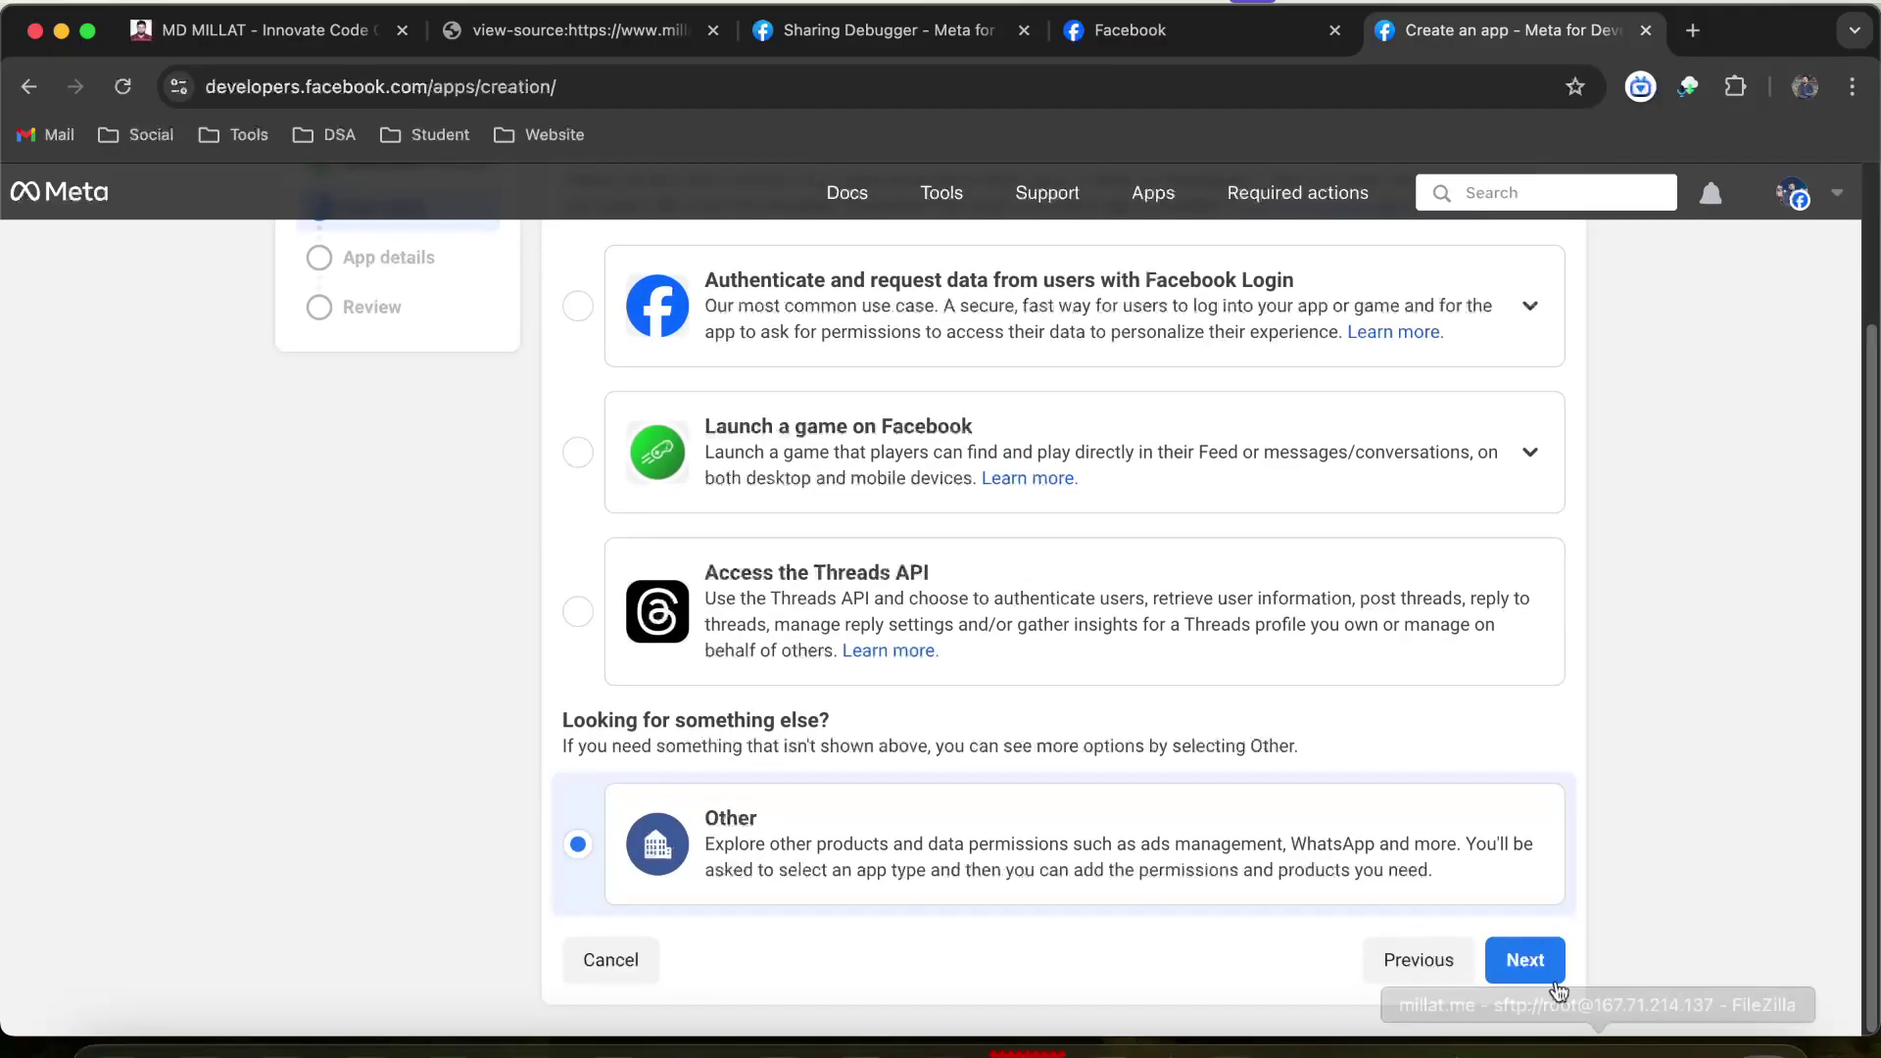
left_click(1538, 960)
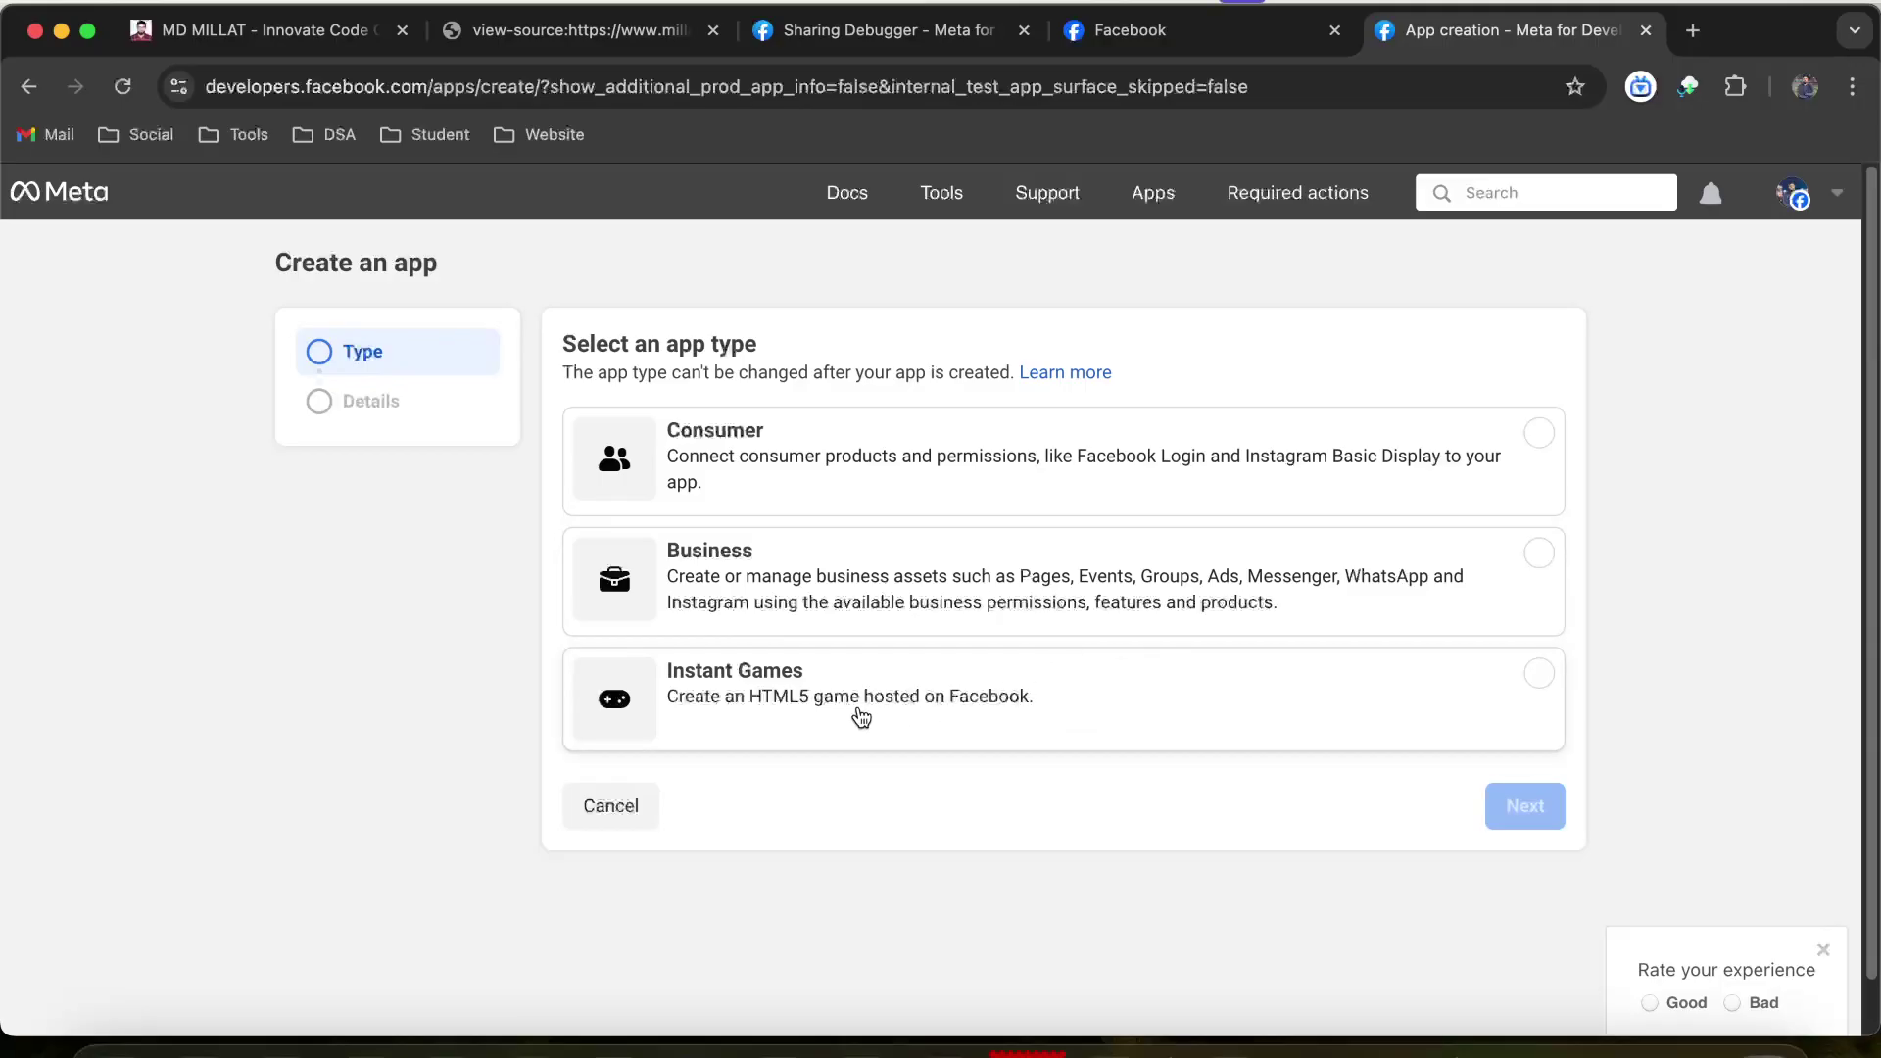
left_click(878, 460)
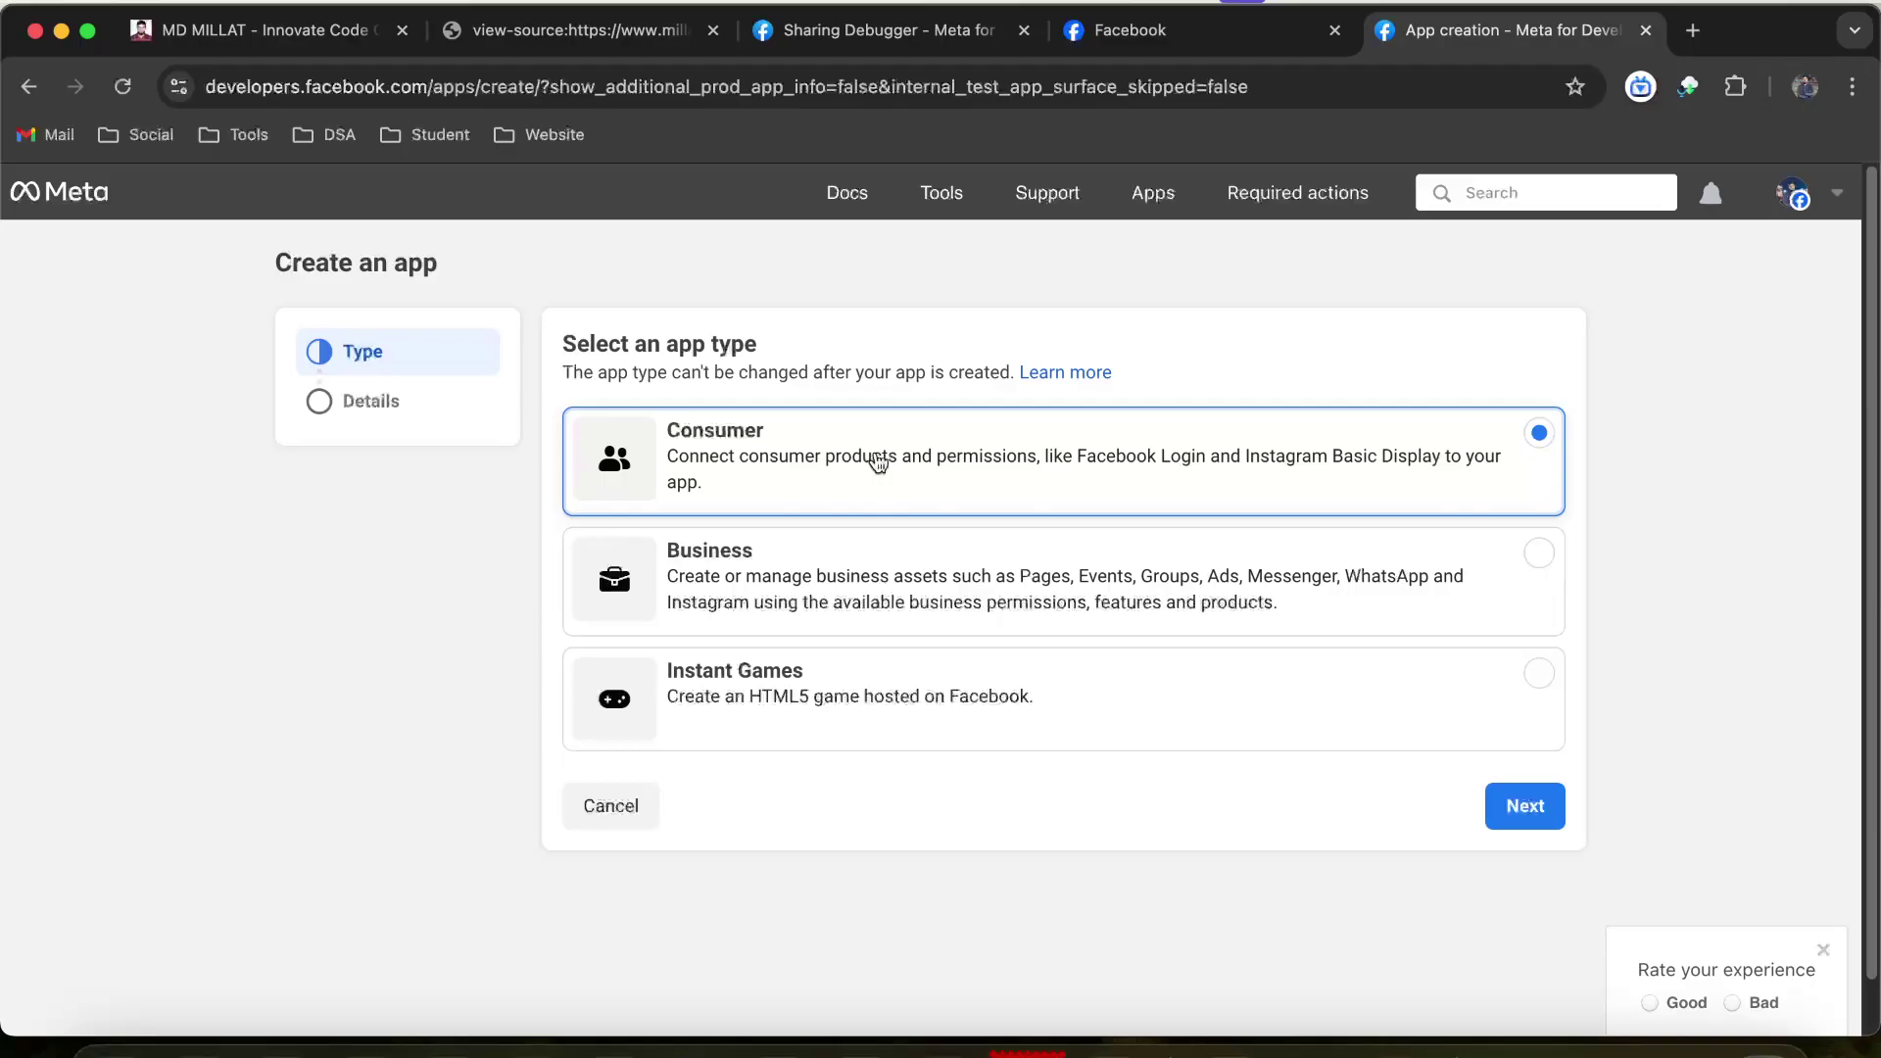
left_click(1540, 819)
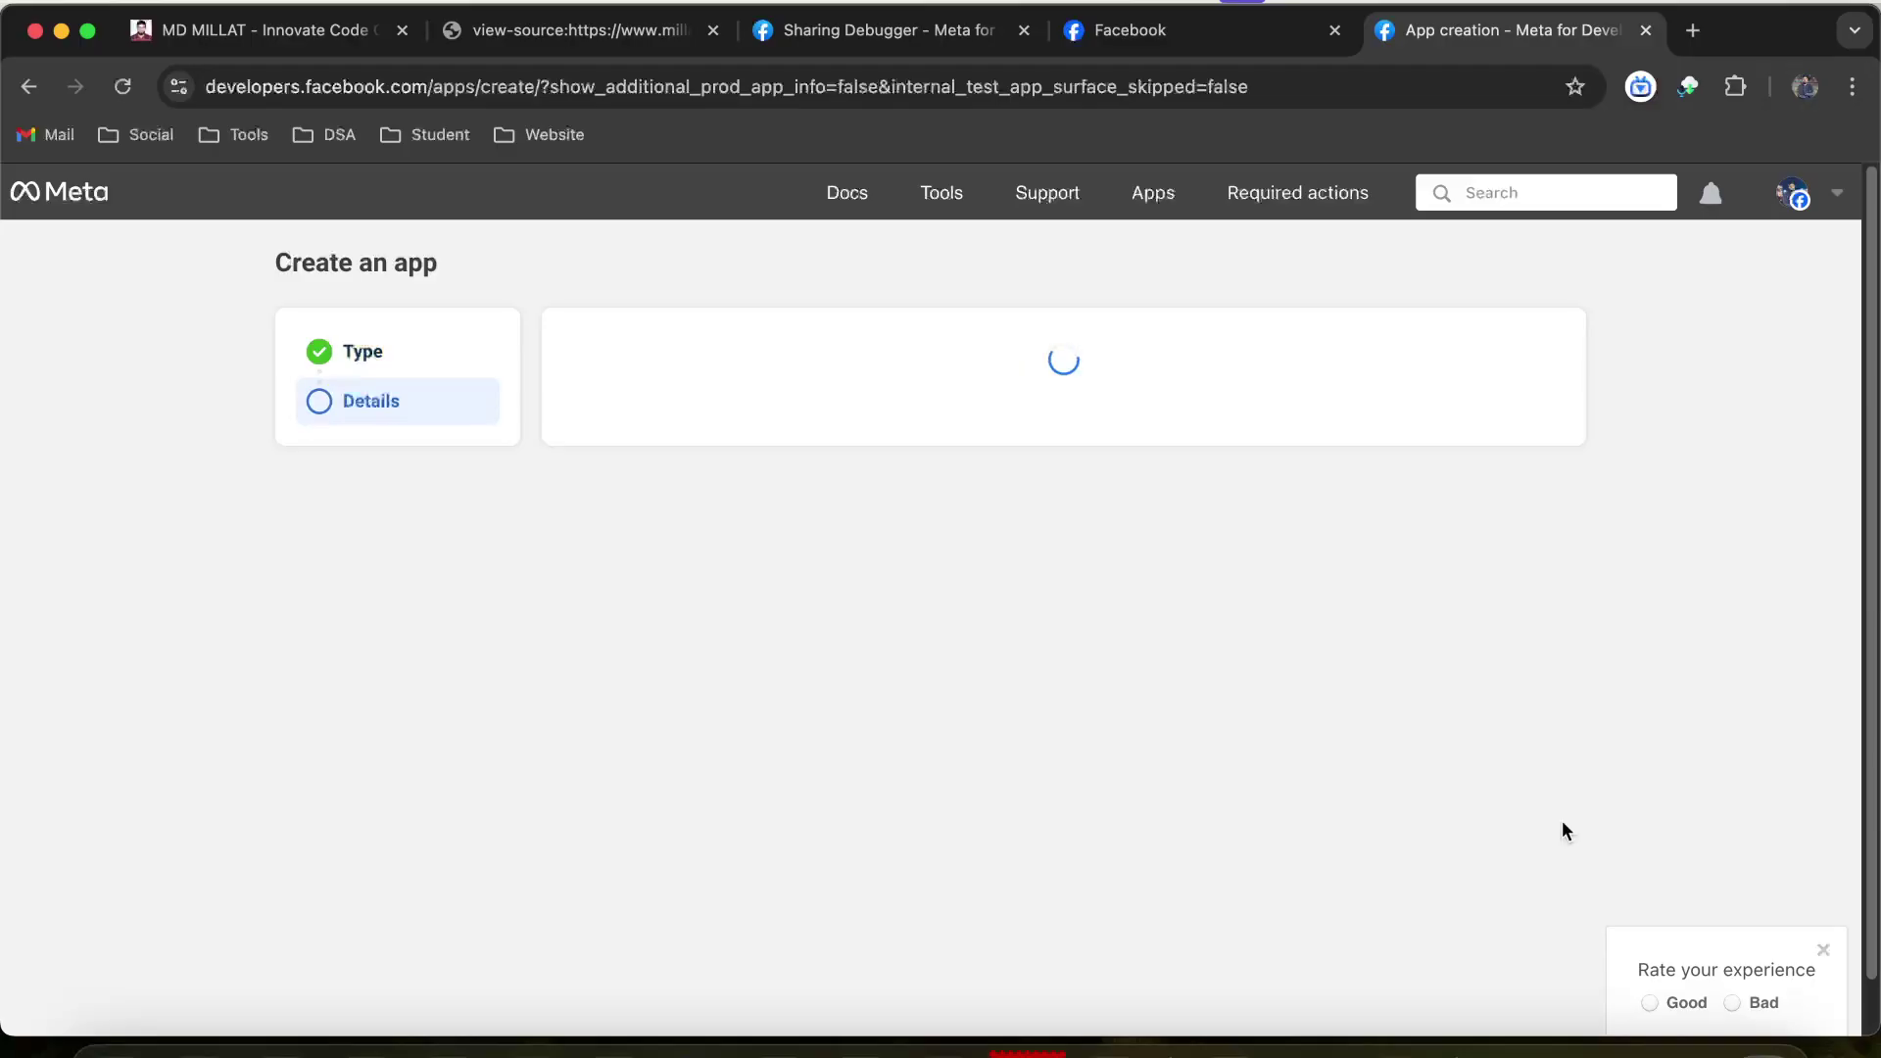
Name the app MILLAT>ME, connect the second listed business portfolio, and create the app
left_click(830, 397)
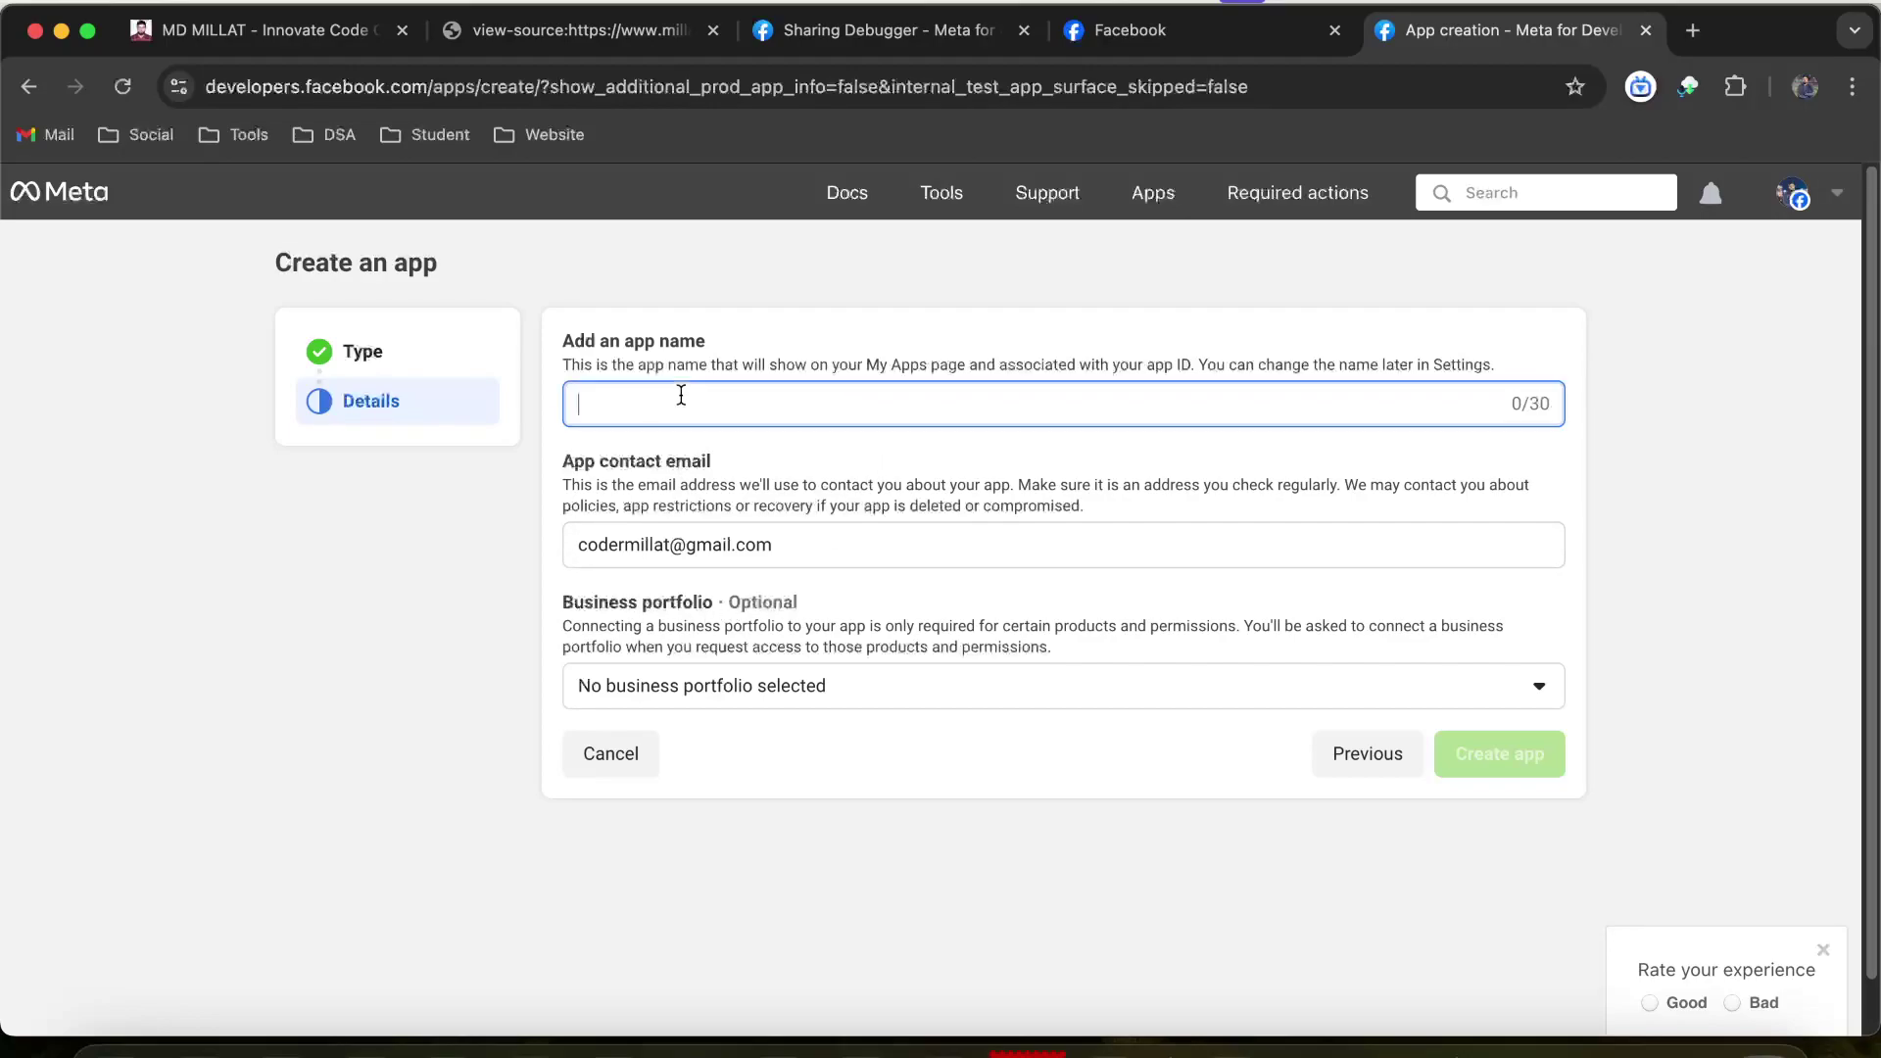
type("MILLAT>ME")
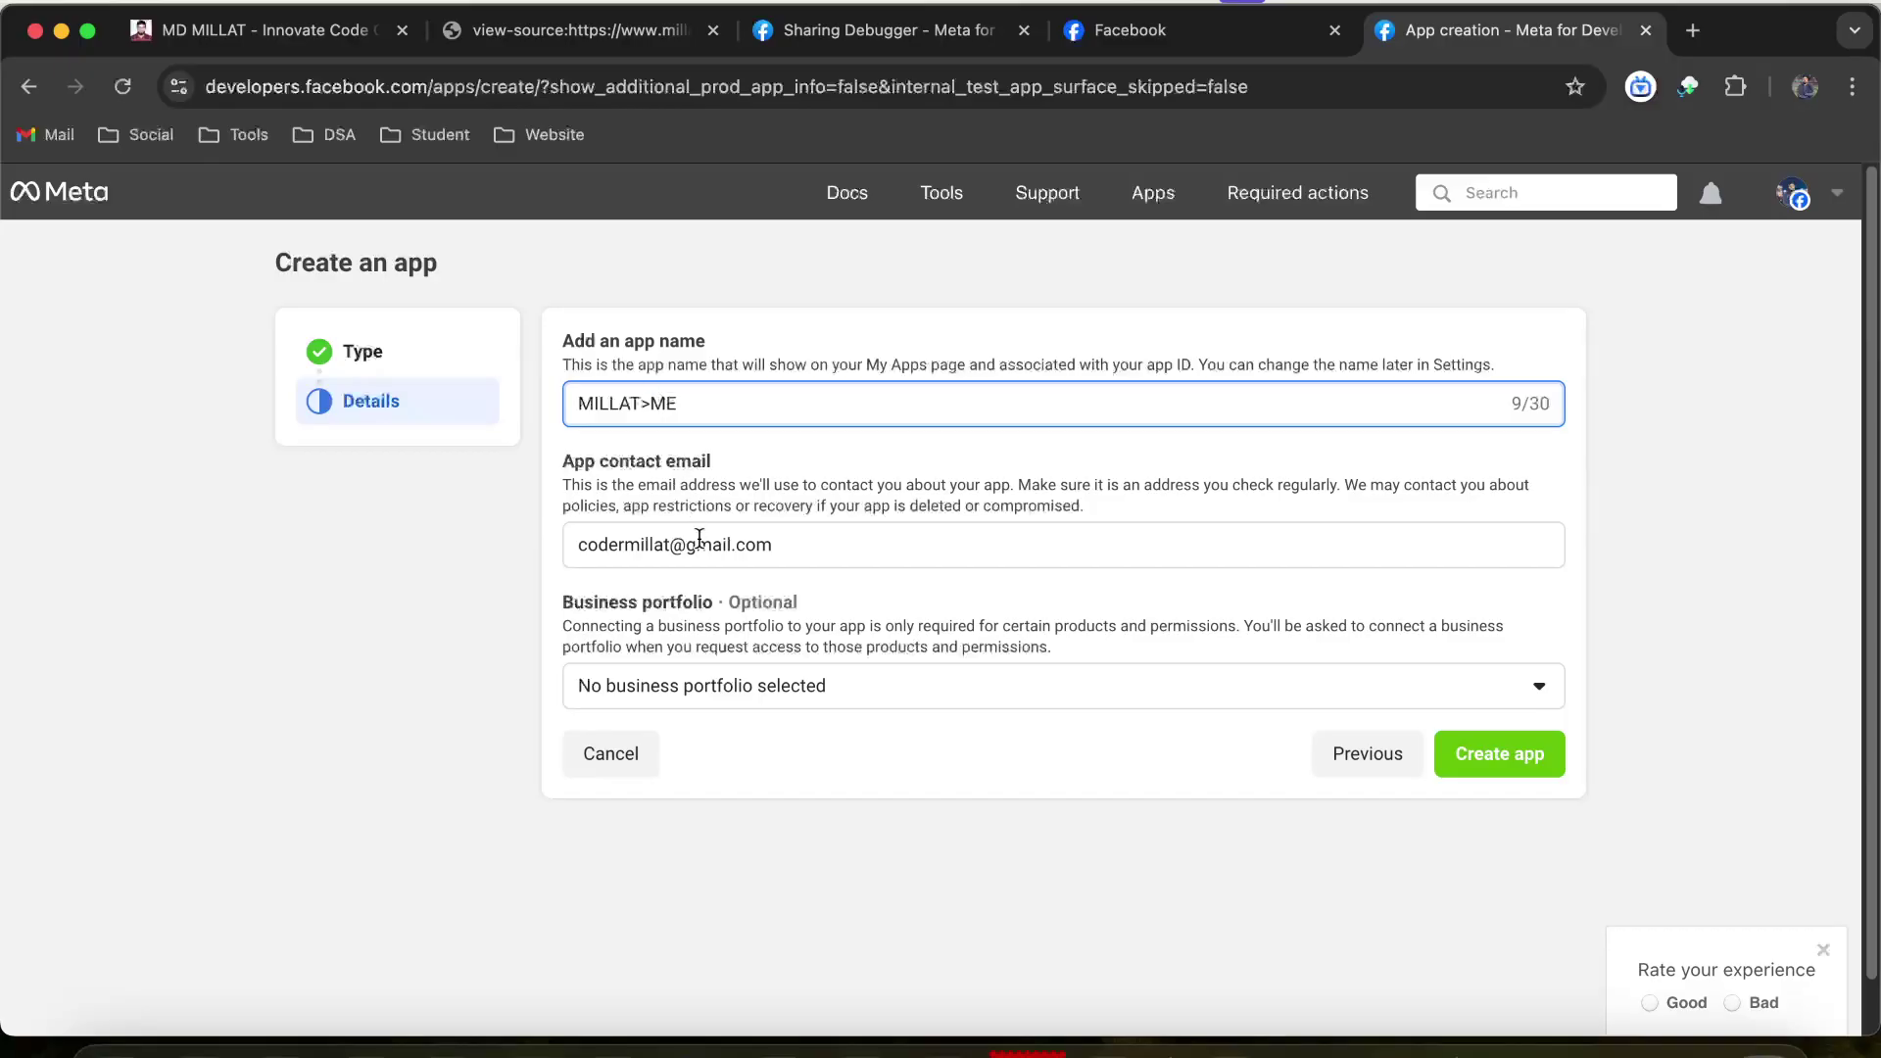
left_click(749, 685)
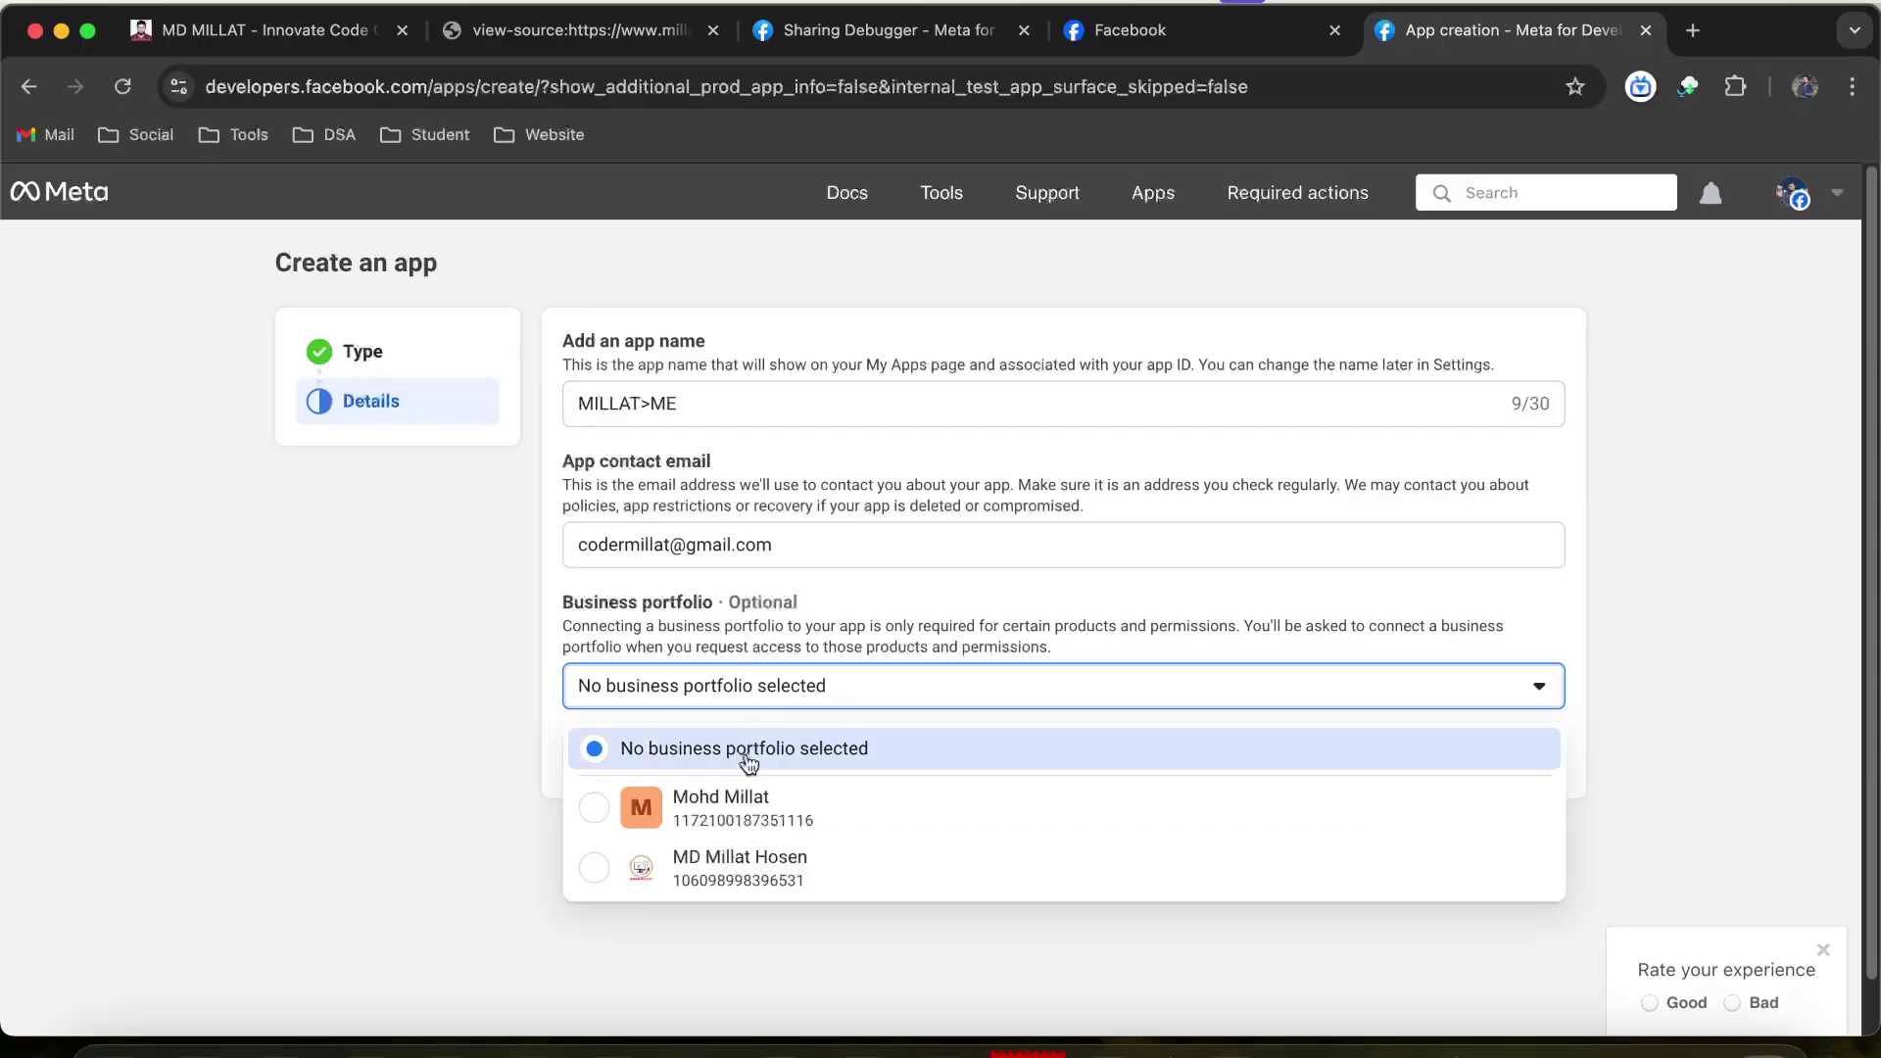
left_click(738, 850)
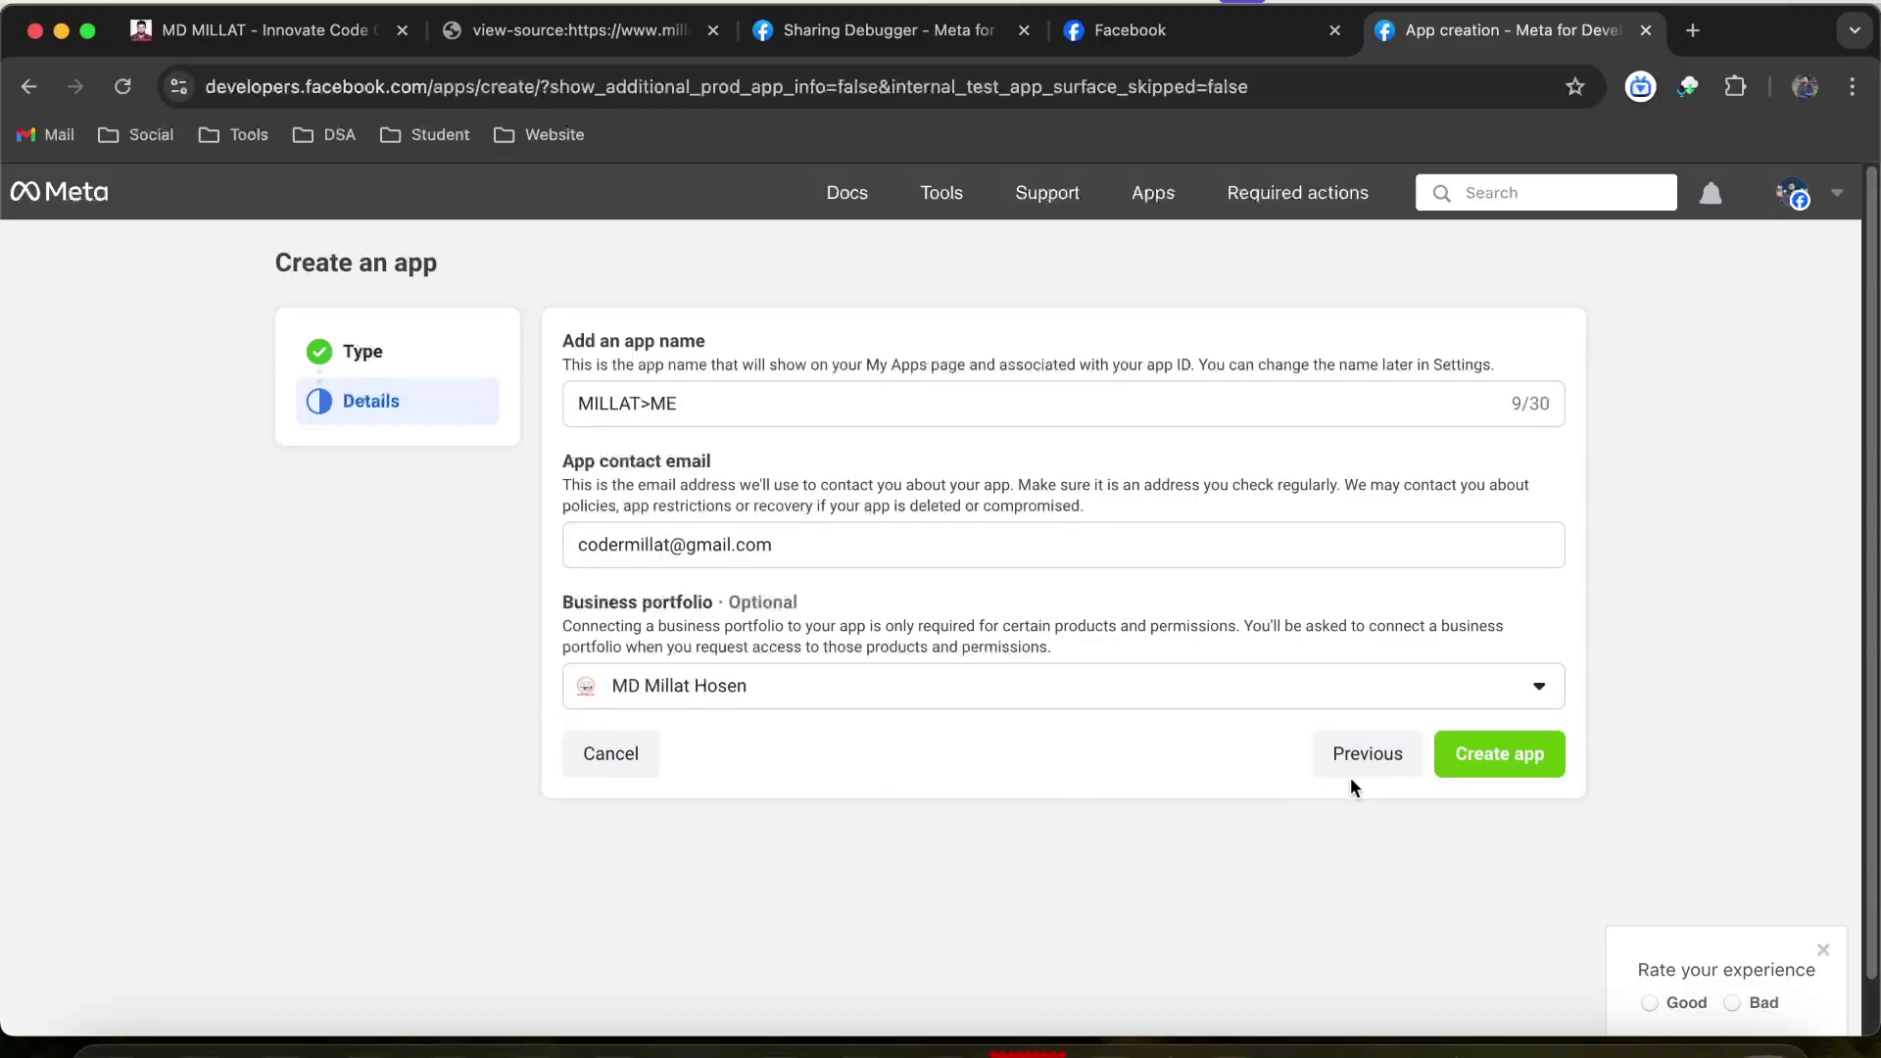
left_click(1493, 754)
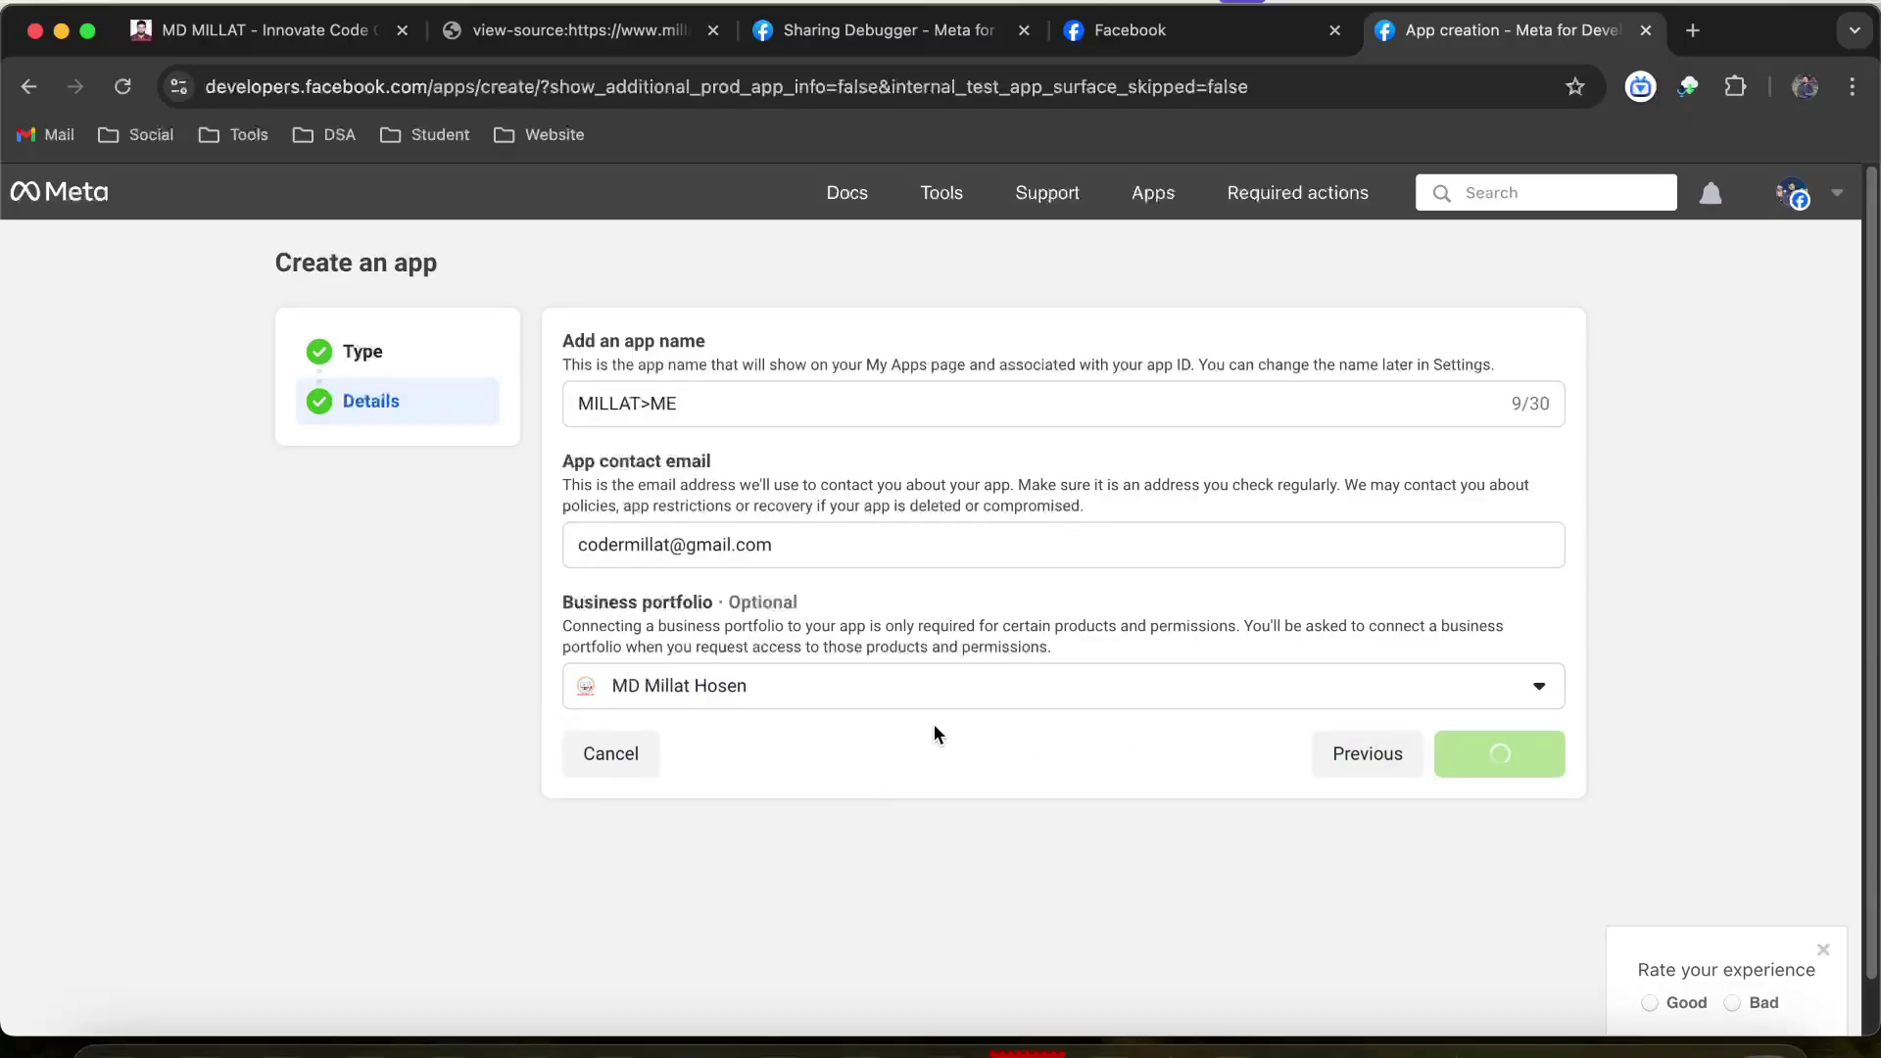
Try to replace the > in the app name with a period while the app is being created
left_click(650, 404)
key("BackSpace")
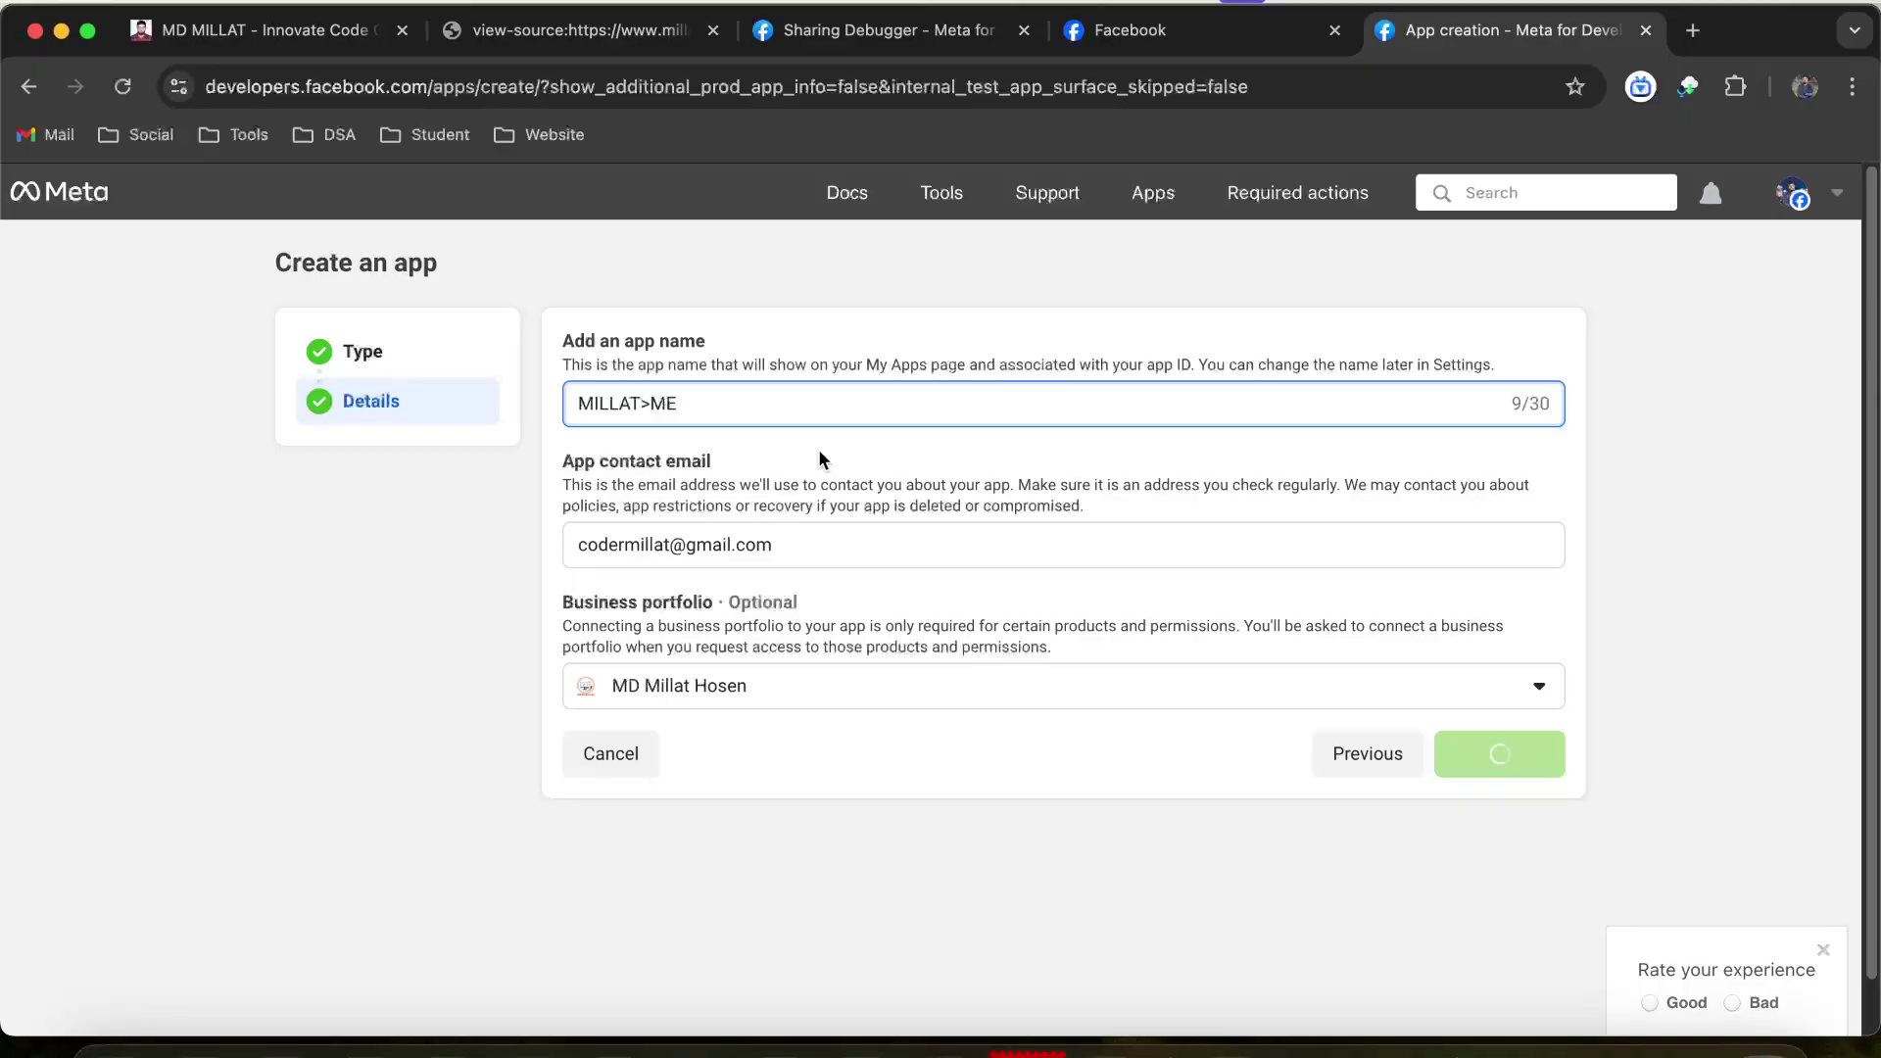
type(".")
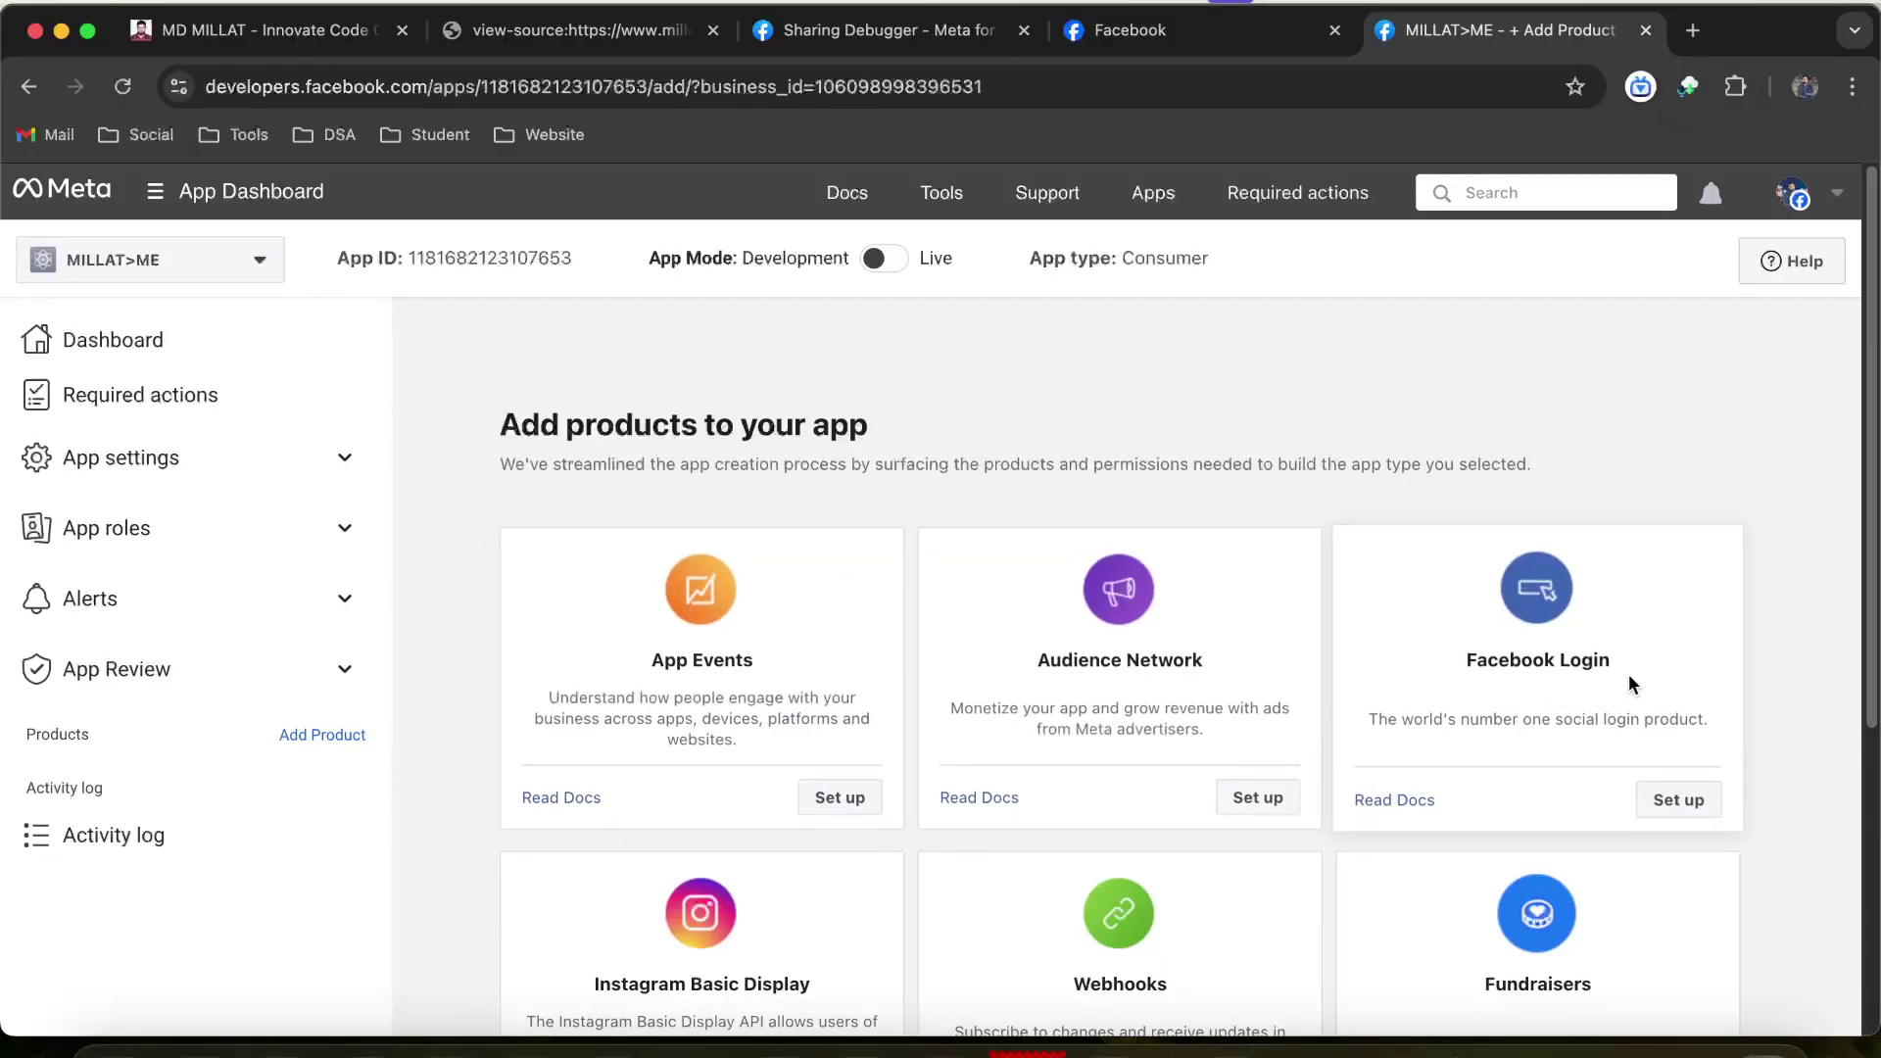
Open the new app's basic settings and select its App ID value
scroll(1627, 675, "down", 5)
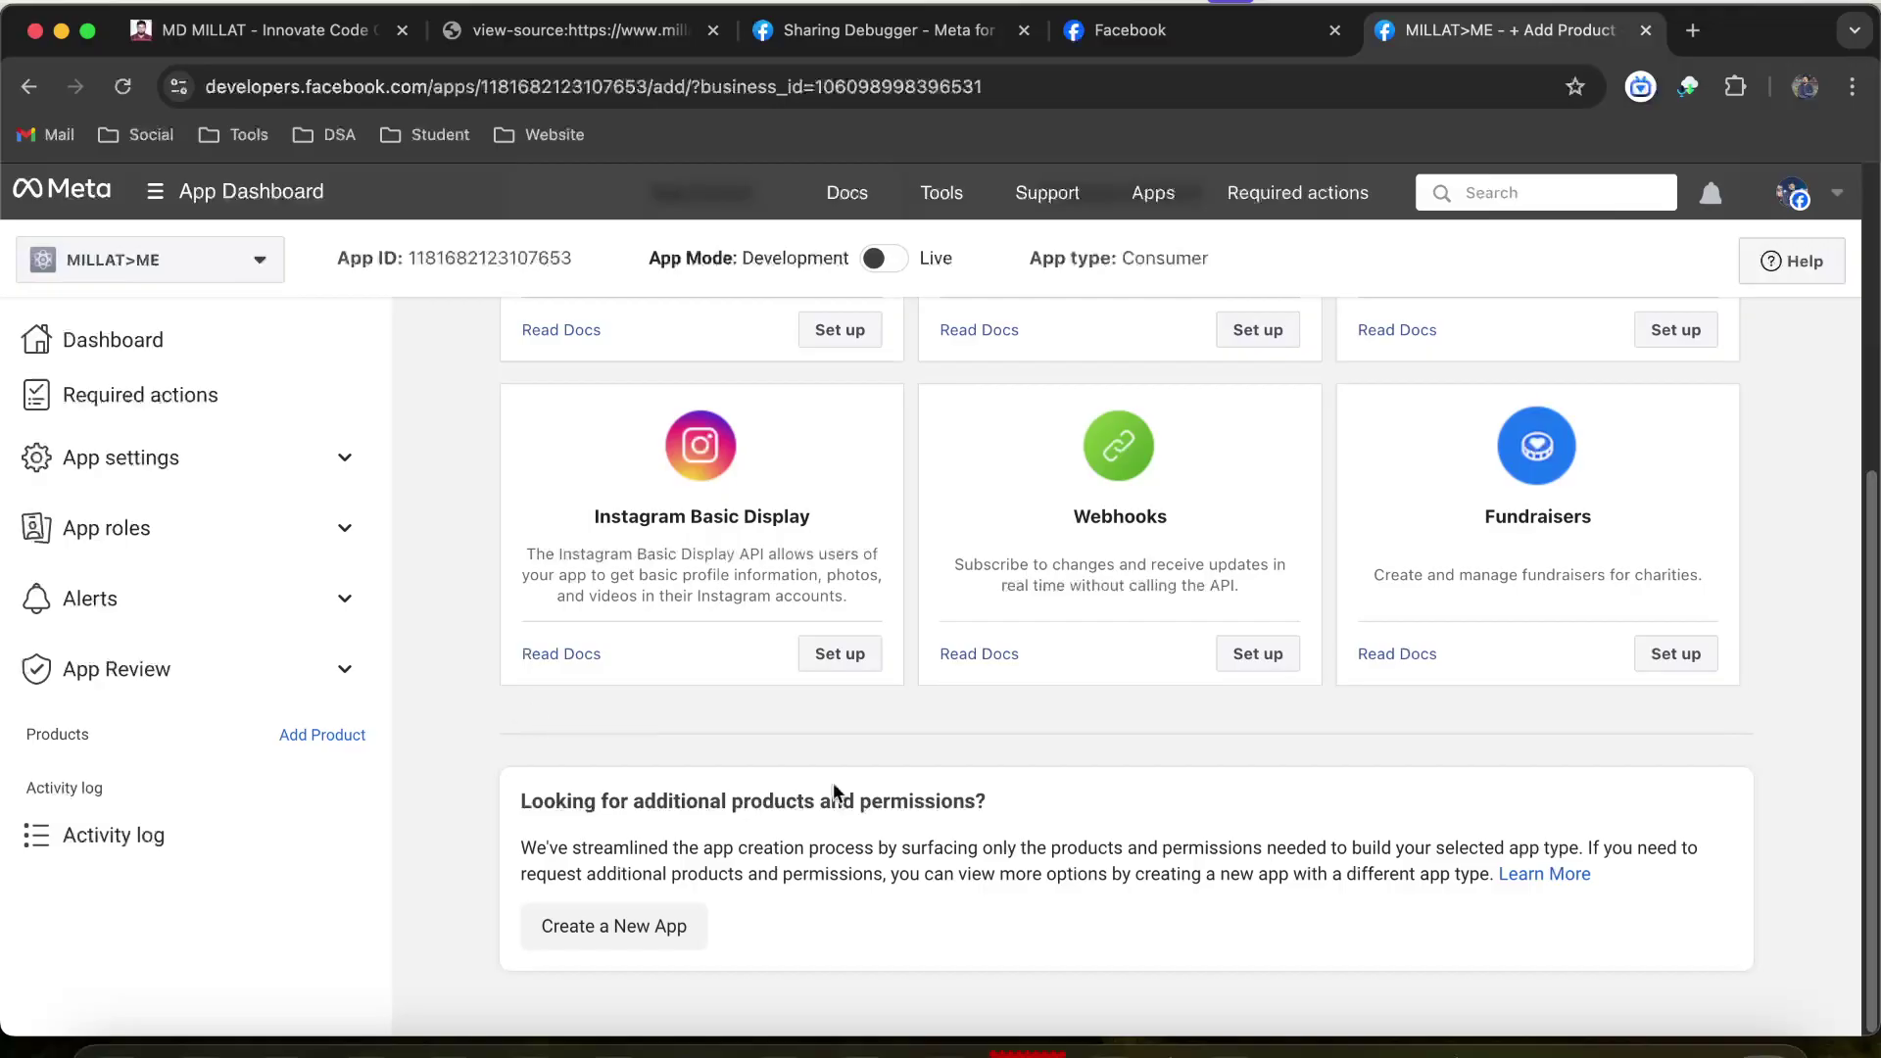
left_click(157, 463)
left_click(156, 521)
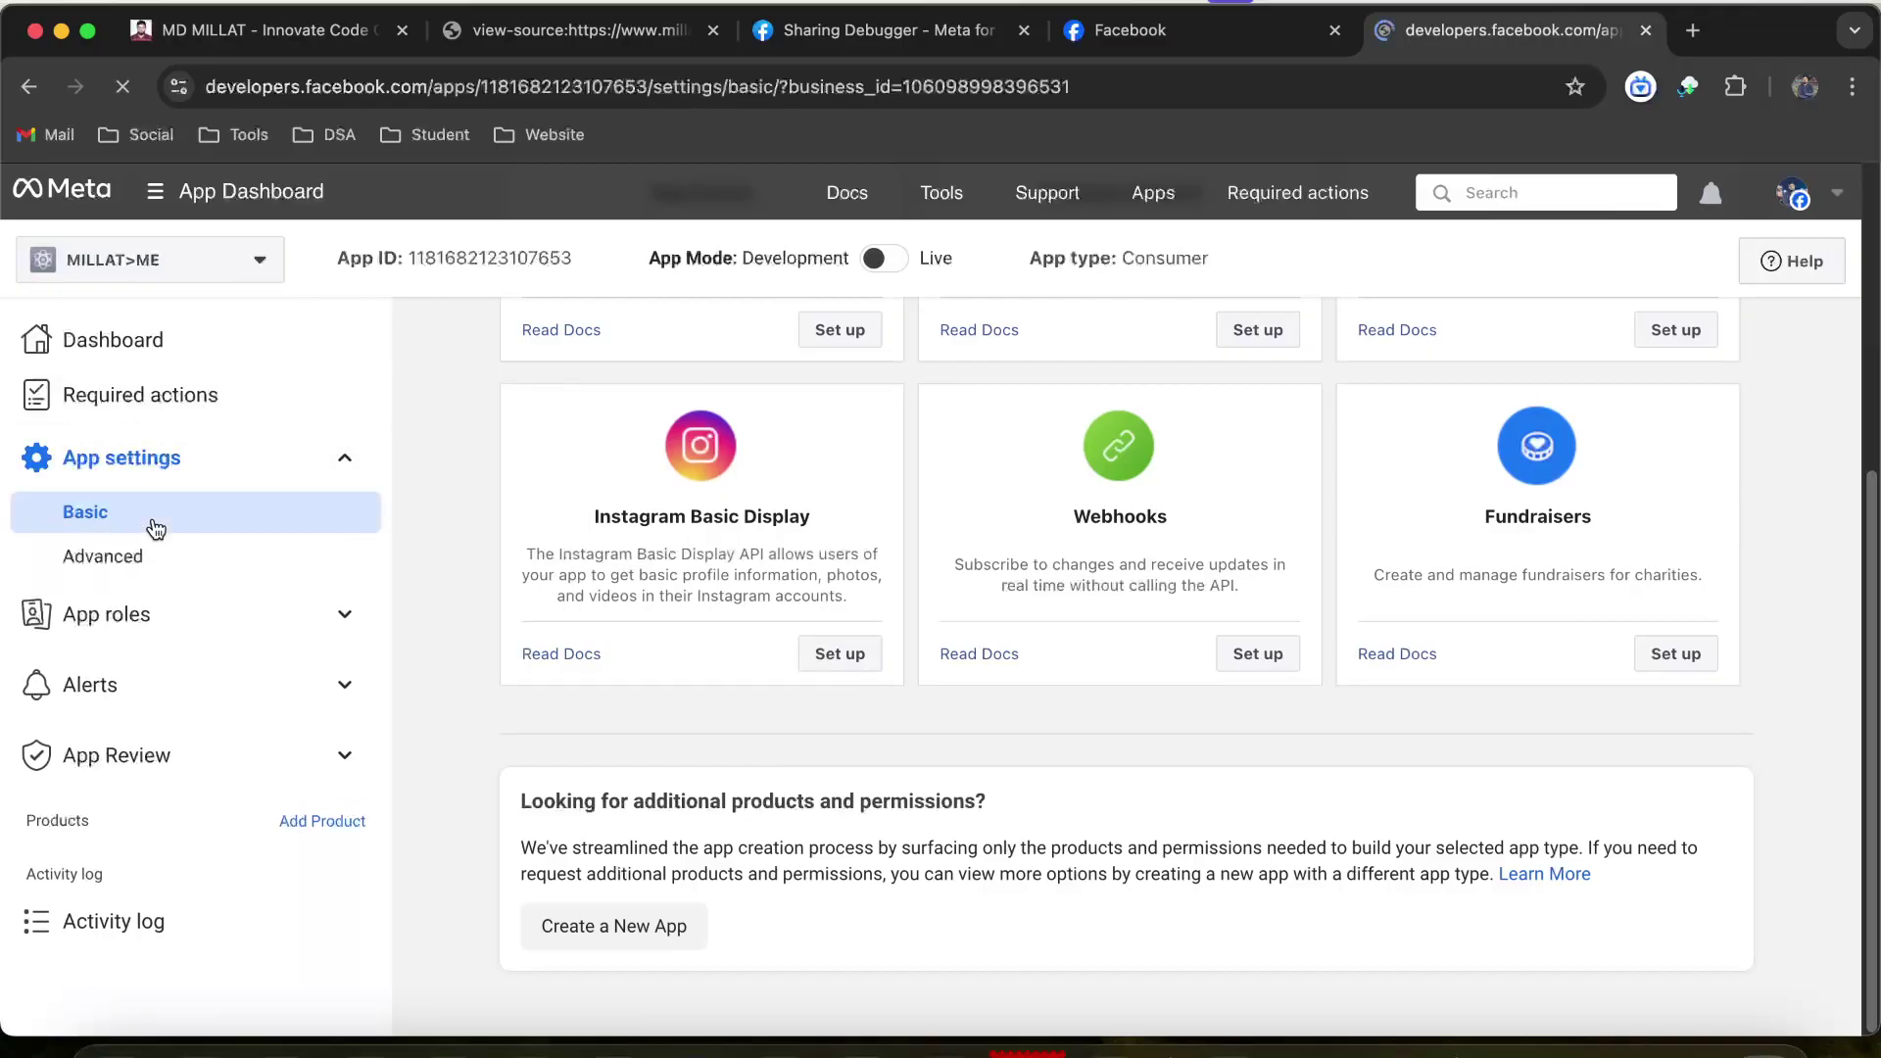
scroll(1199, 681, "up", 5)
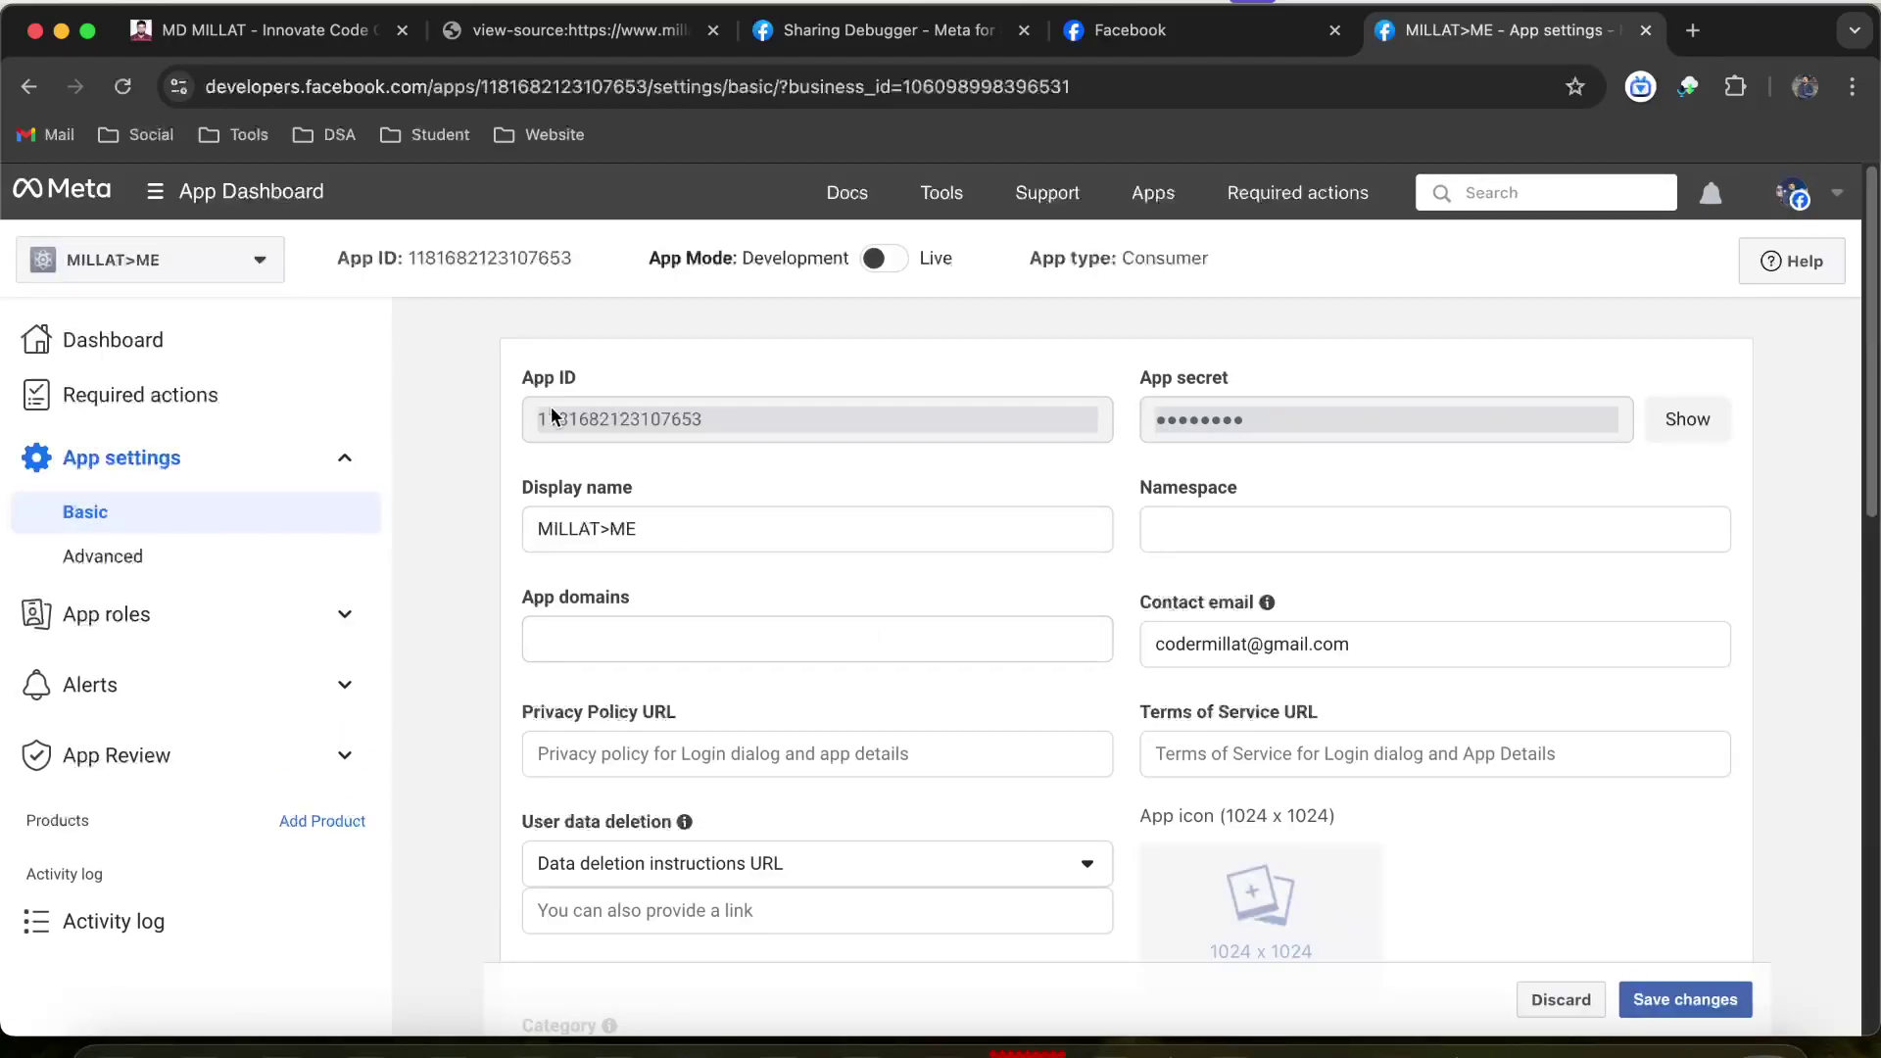
double_click(604, 418)
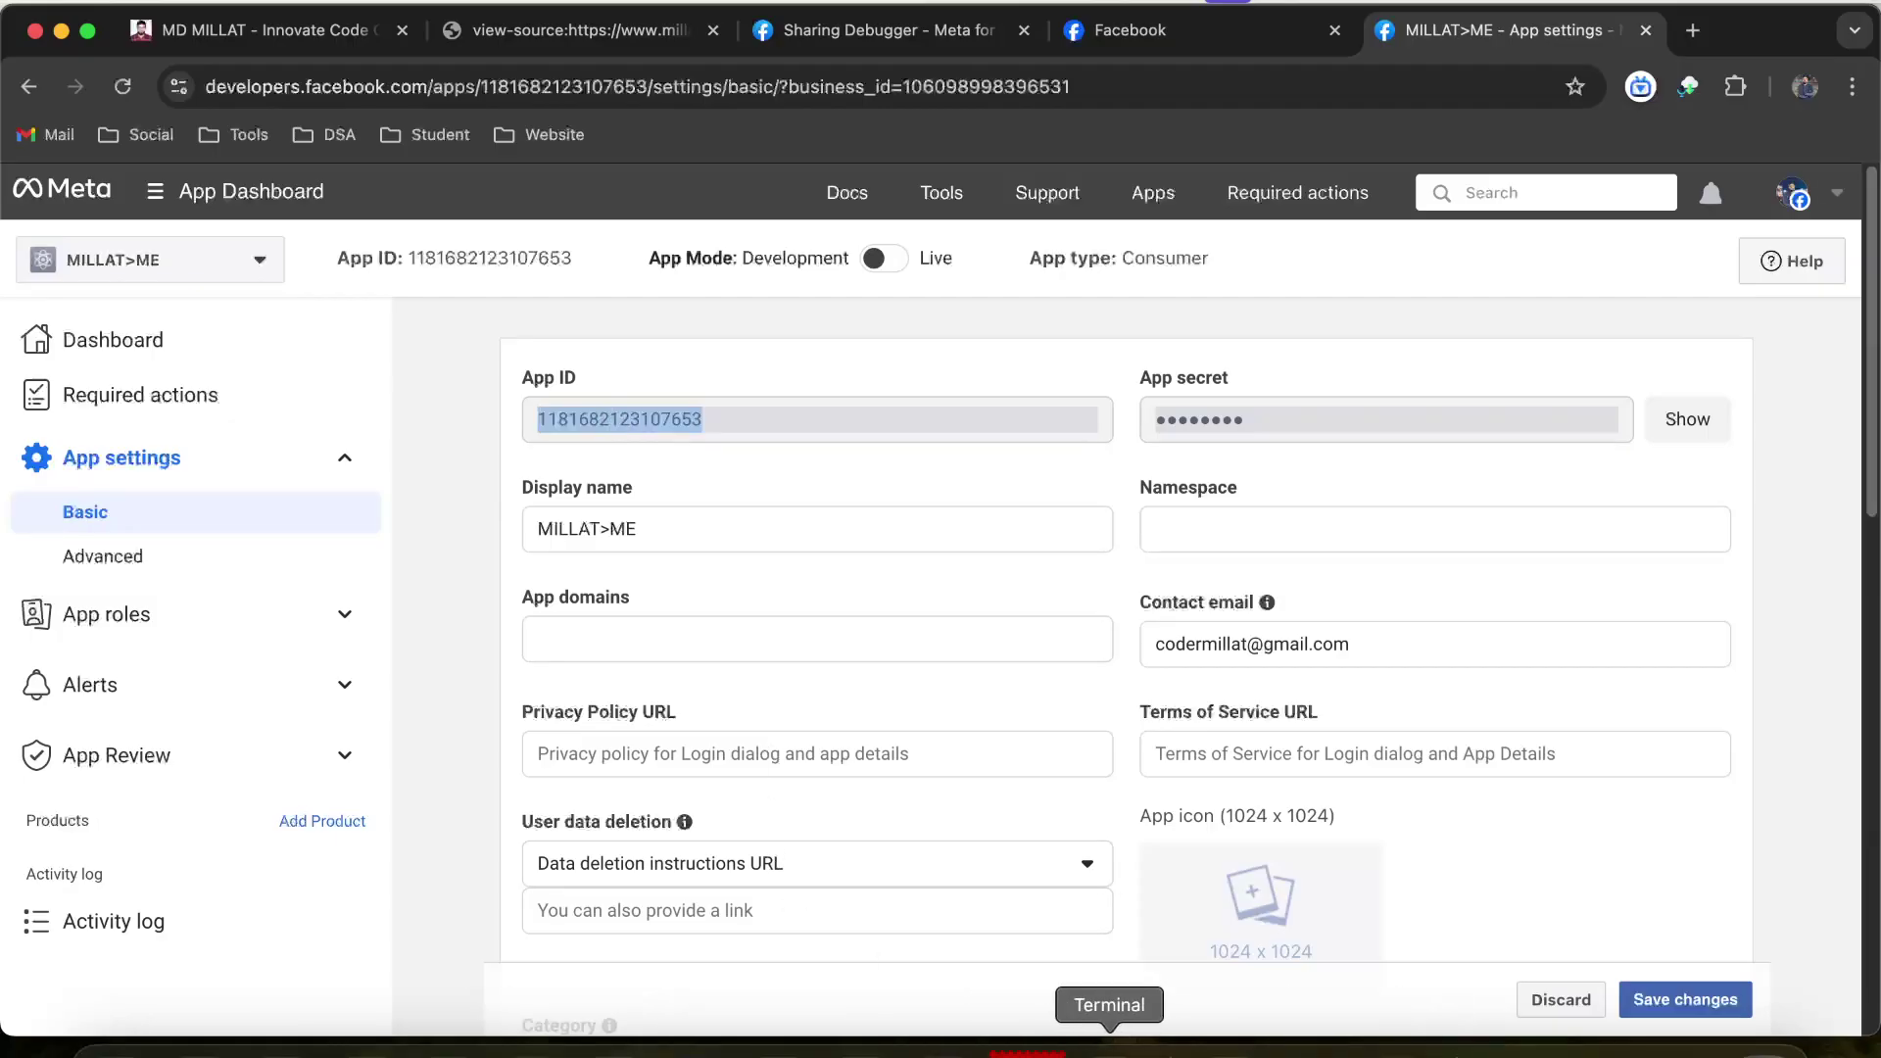
Switch to ChatGPT and copy the fb:app_id meta tag snippet from its answer
left_click(1229, 1046)
left_click(730, 280)
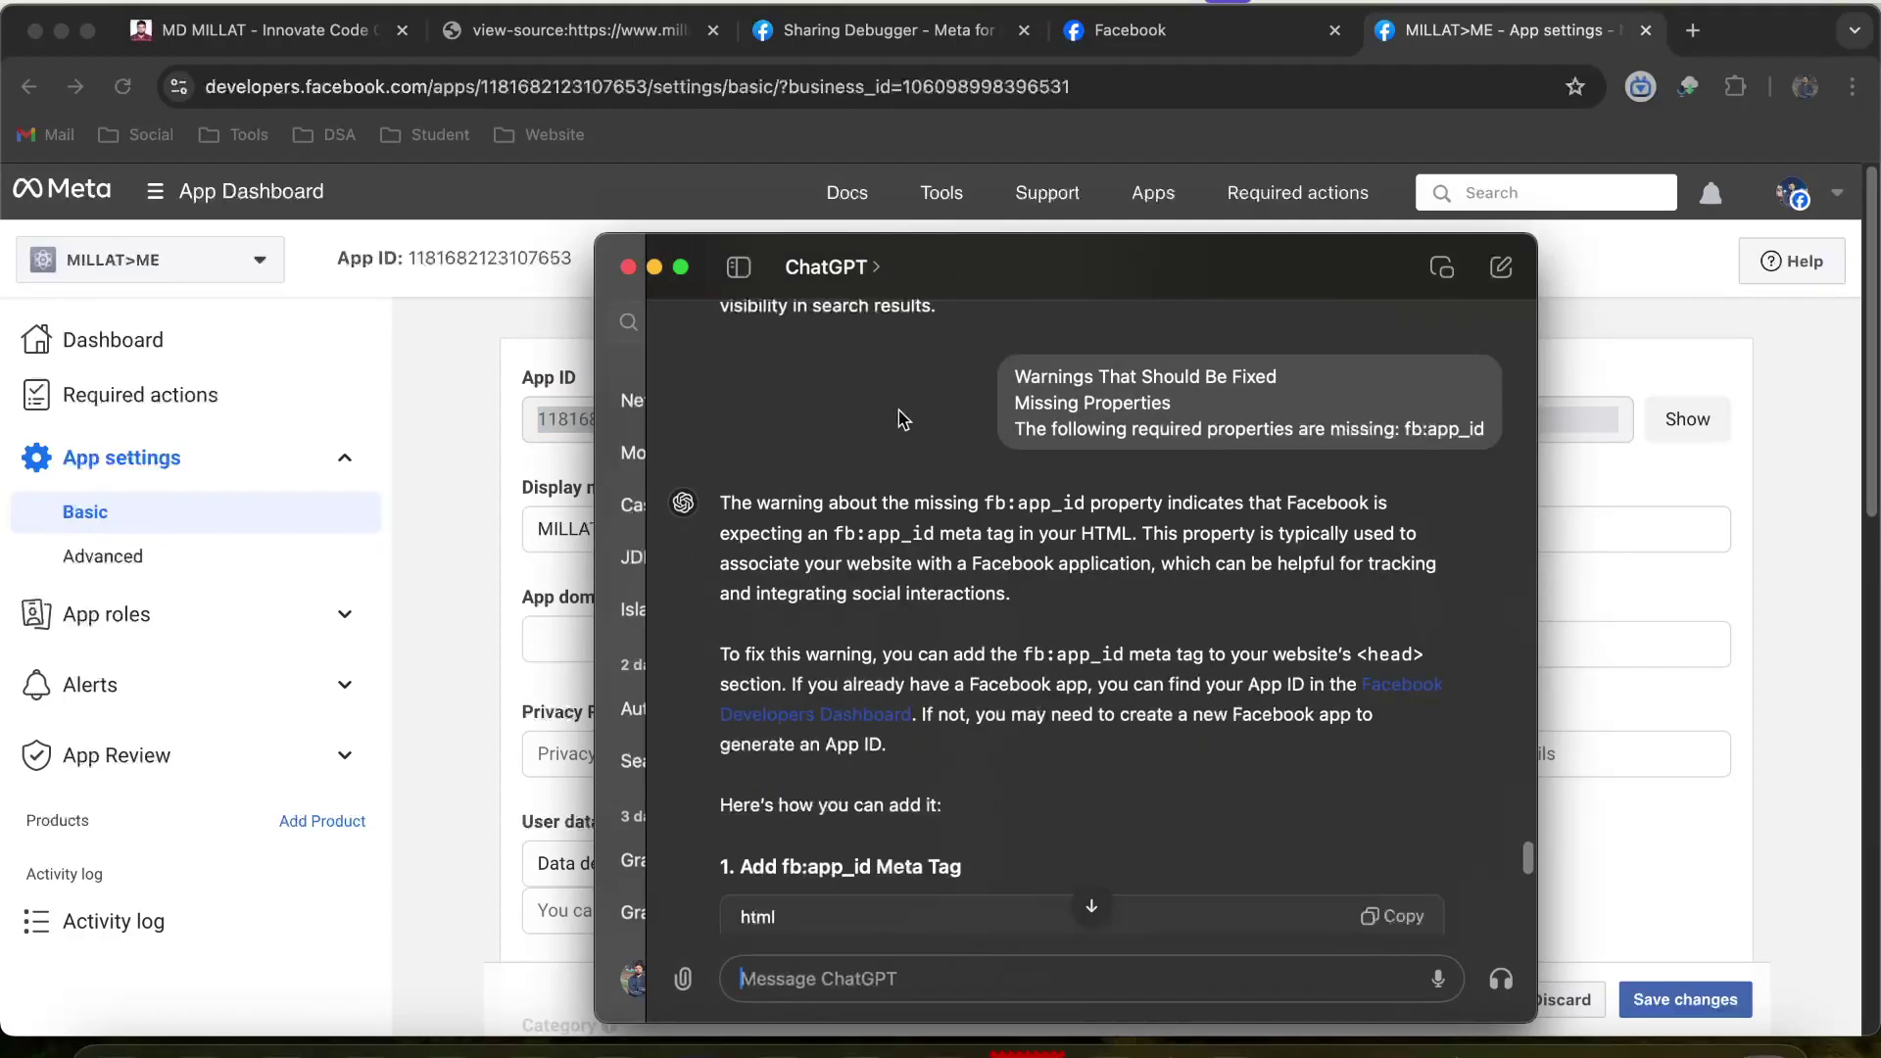
scroll(969, 675, "down", 2)
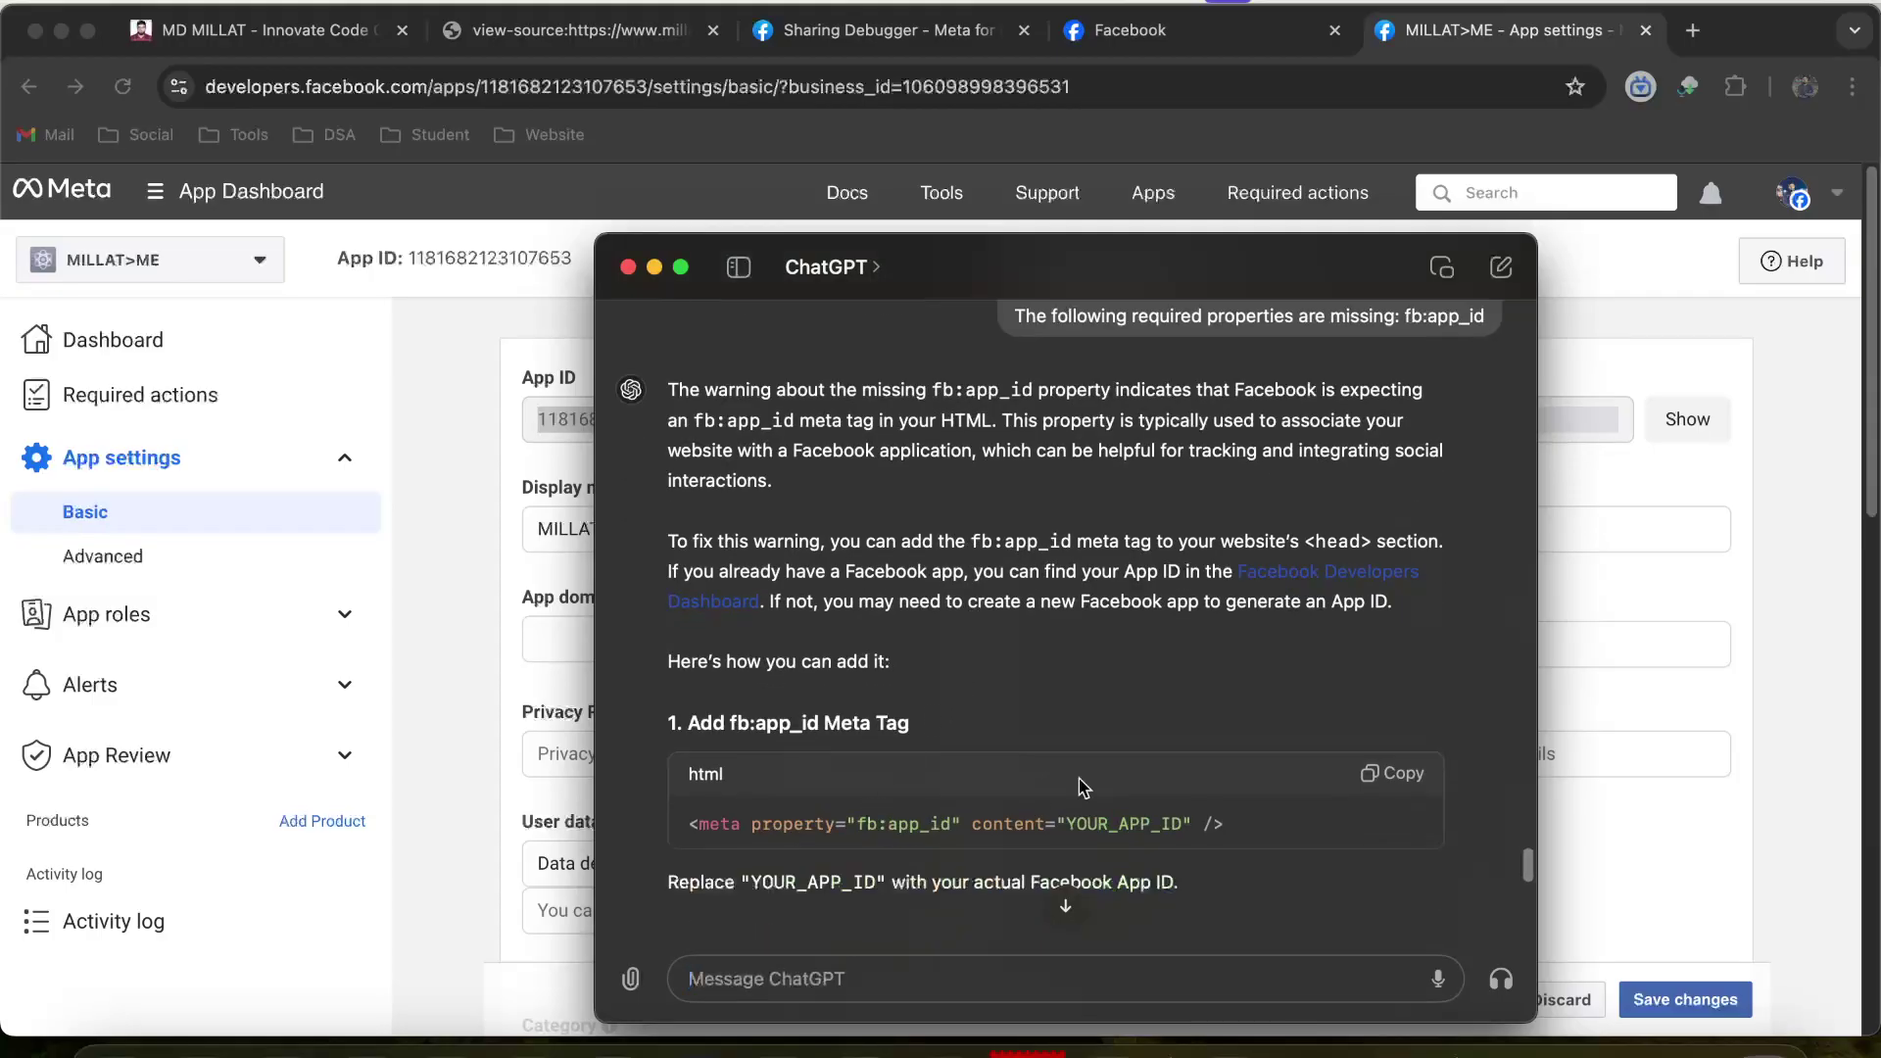
left_click(1390, 786)
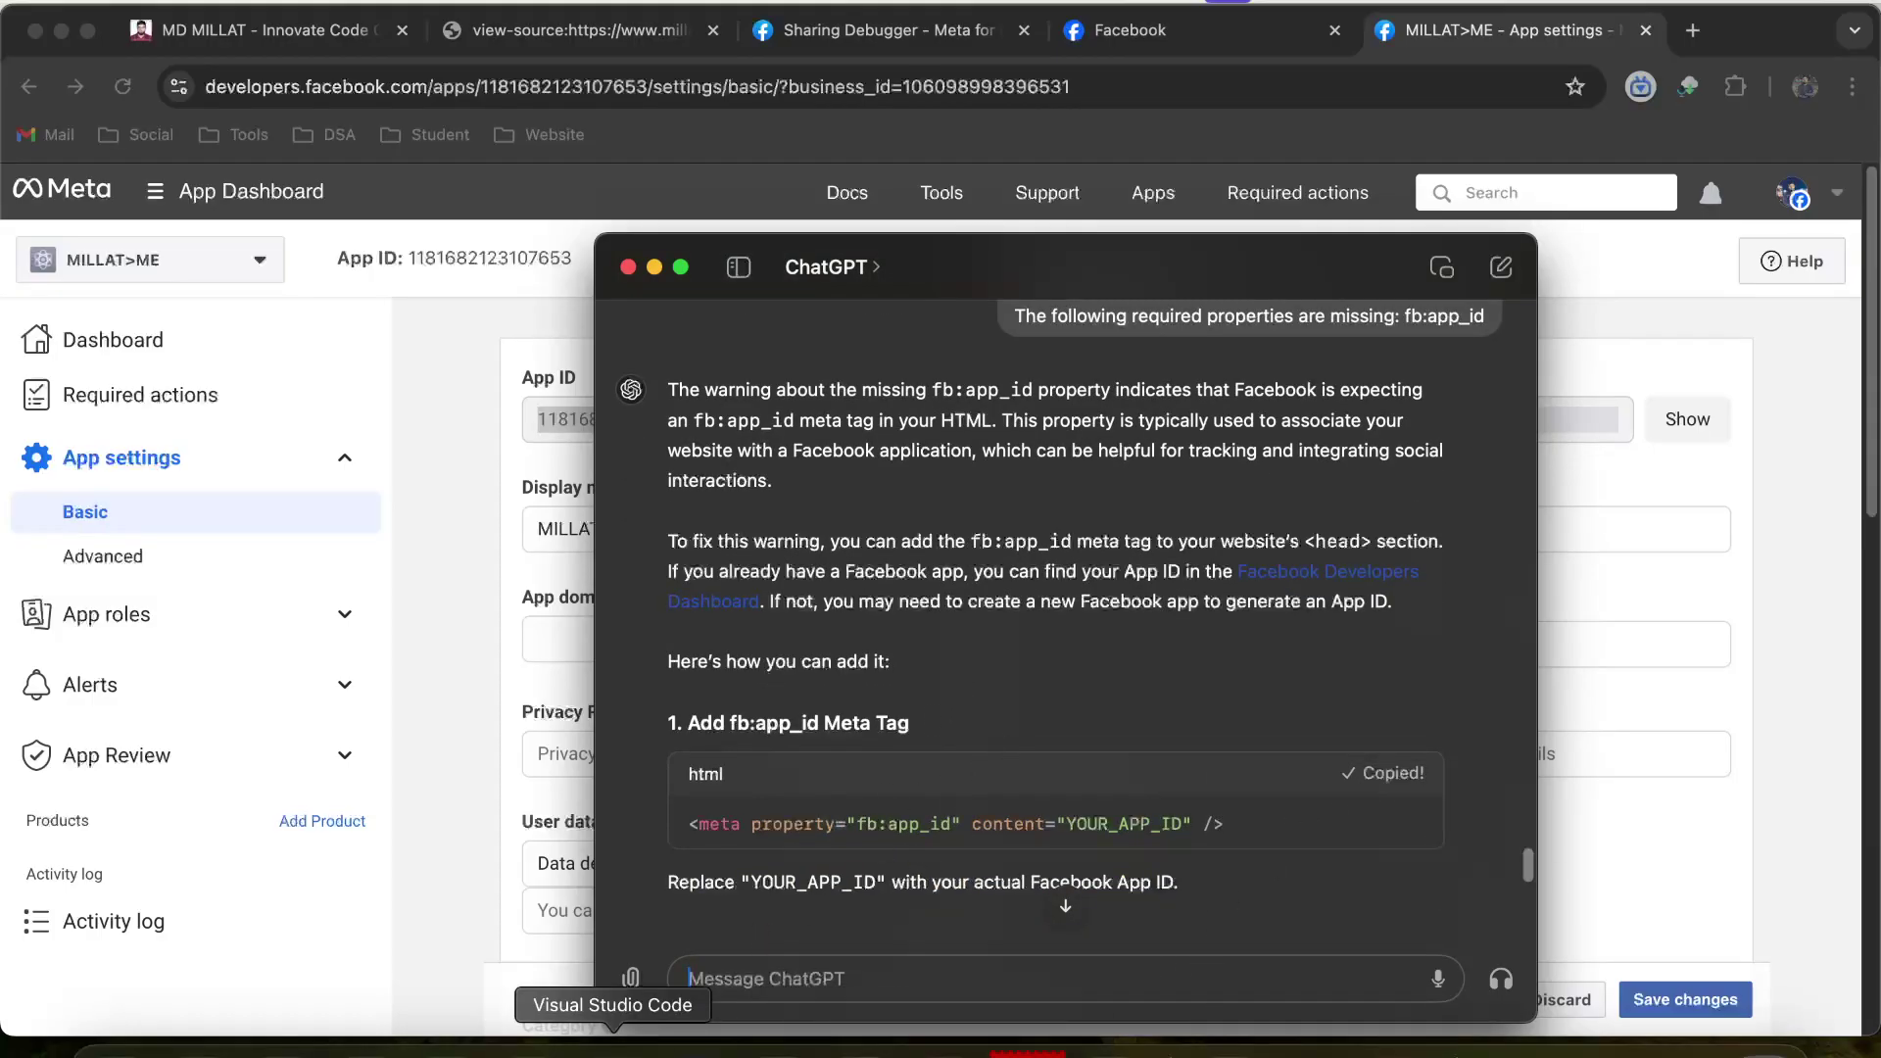
Switch to Visual Studio Code and paste the fb:app_id meta tag on a new line below the fb:pages tag in index.php
left_click(613, 1044)
left_click(1050, 537)
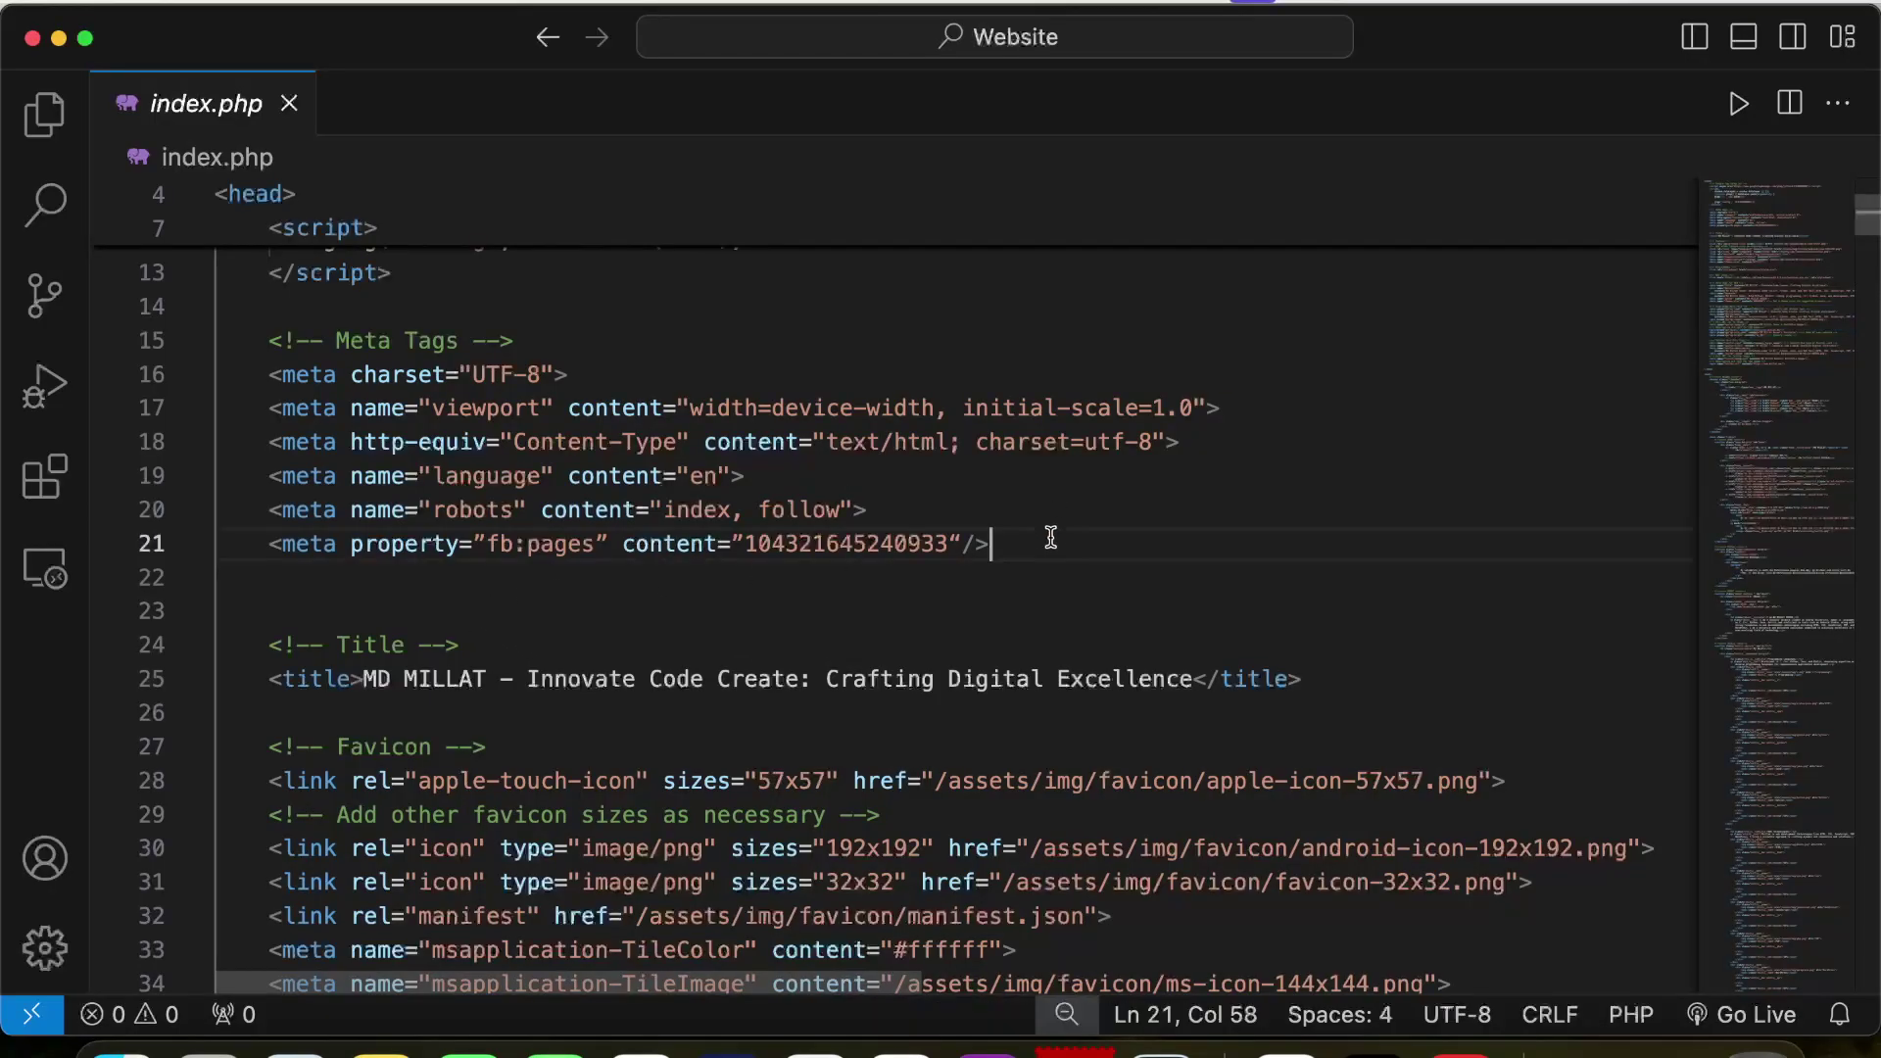
key("Return")
key("super+v")
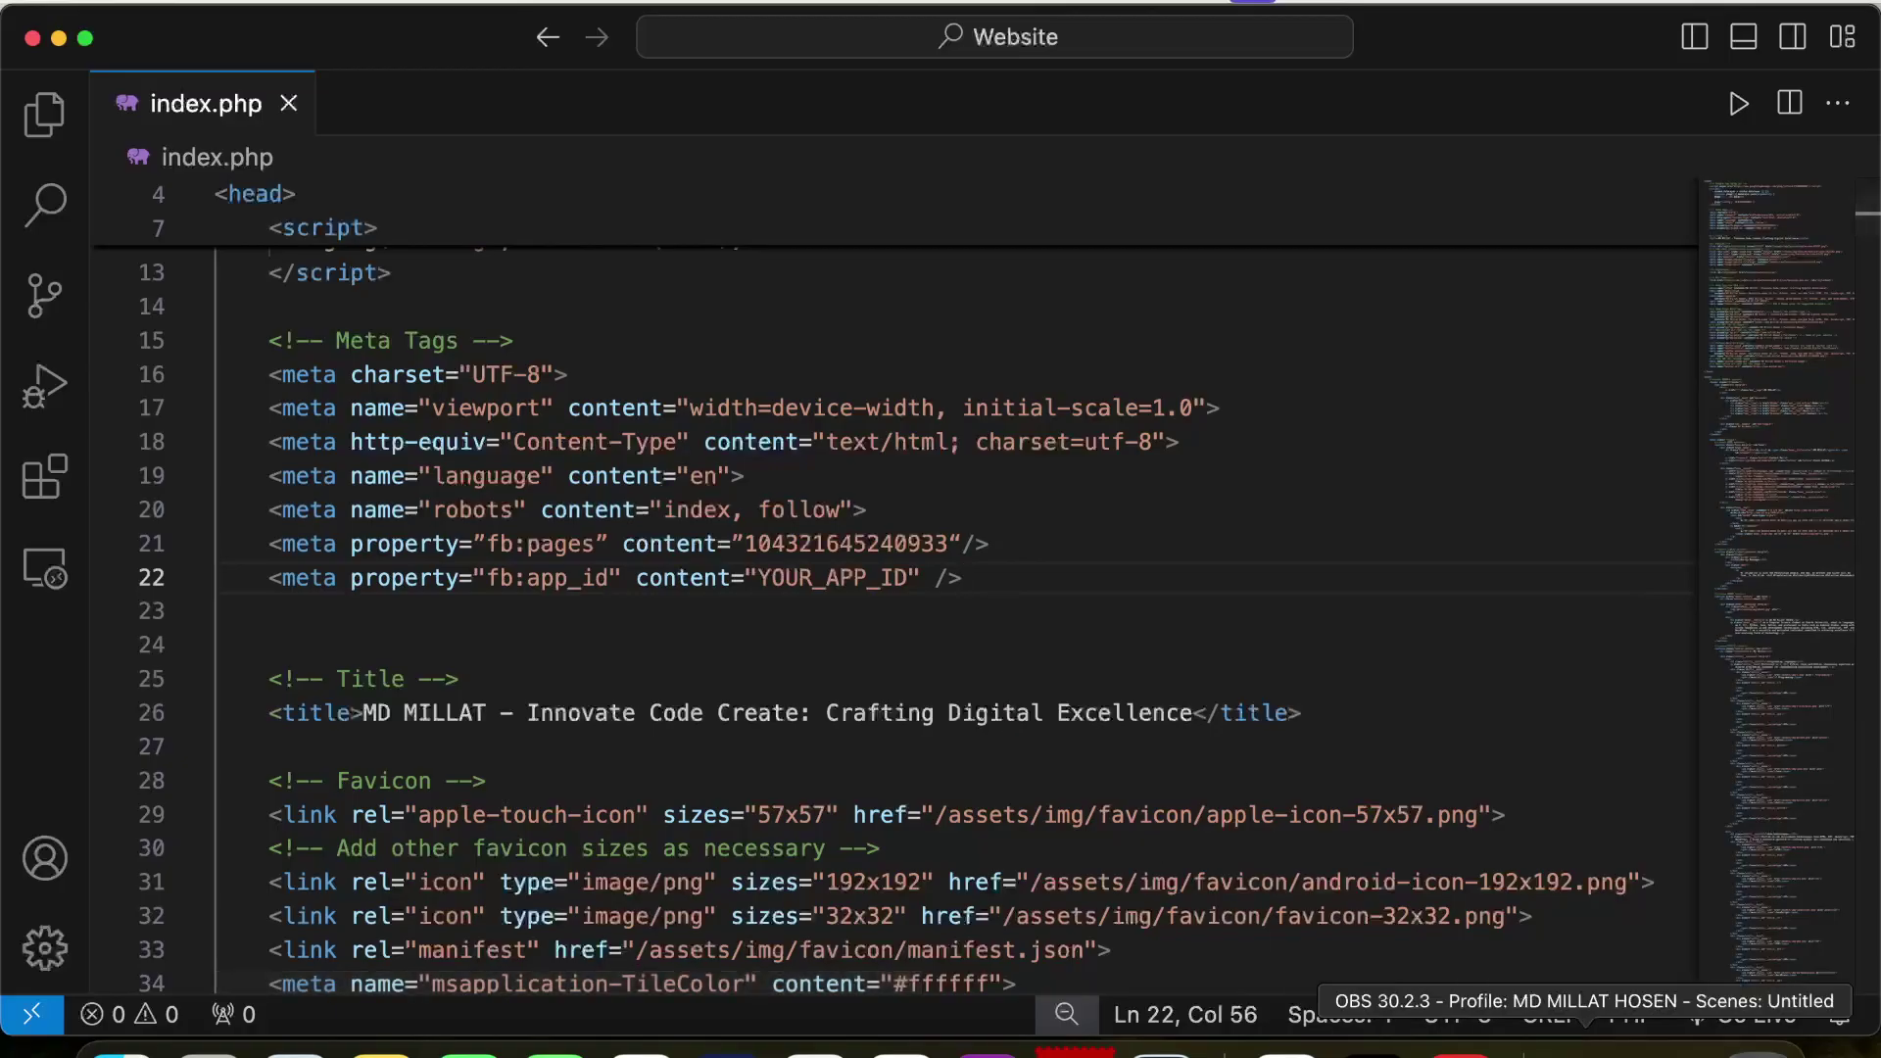
Copy the App ID from the app settings in Chrome and paste it over YOUR_APP_ID in index.php in Visual Studio Code
left_click(813, 1049)
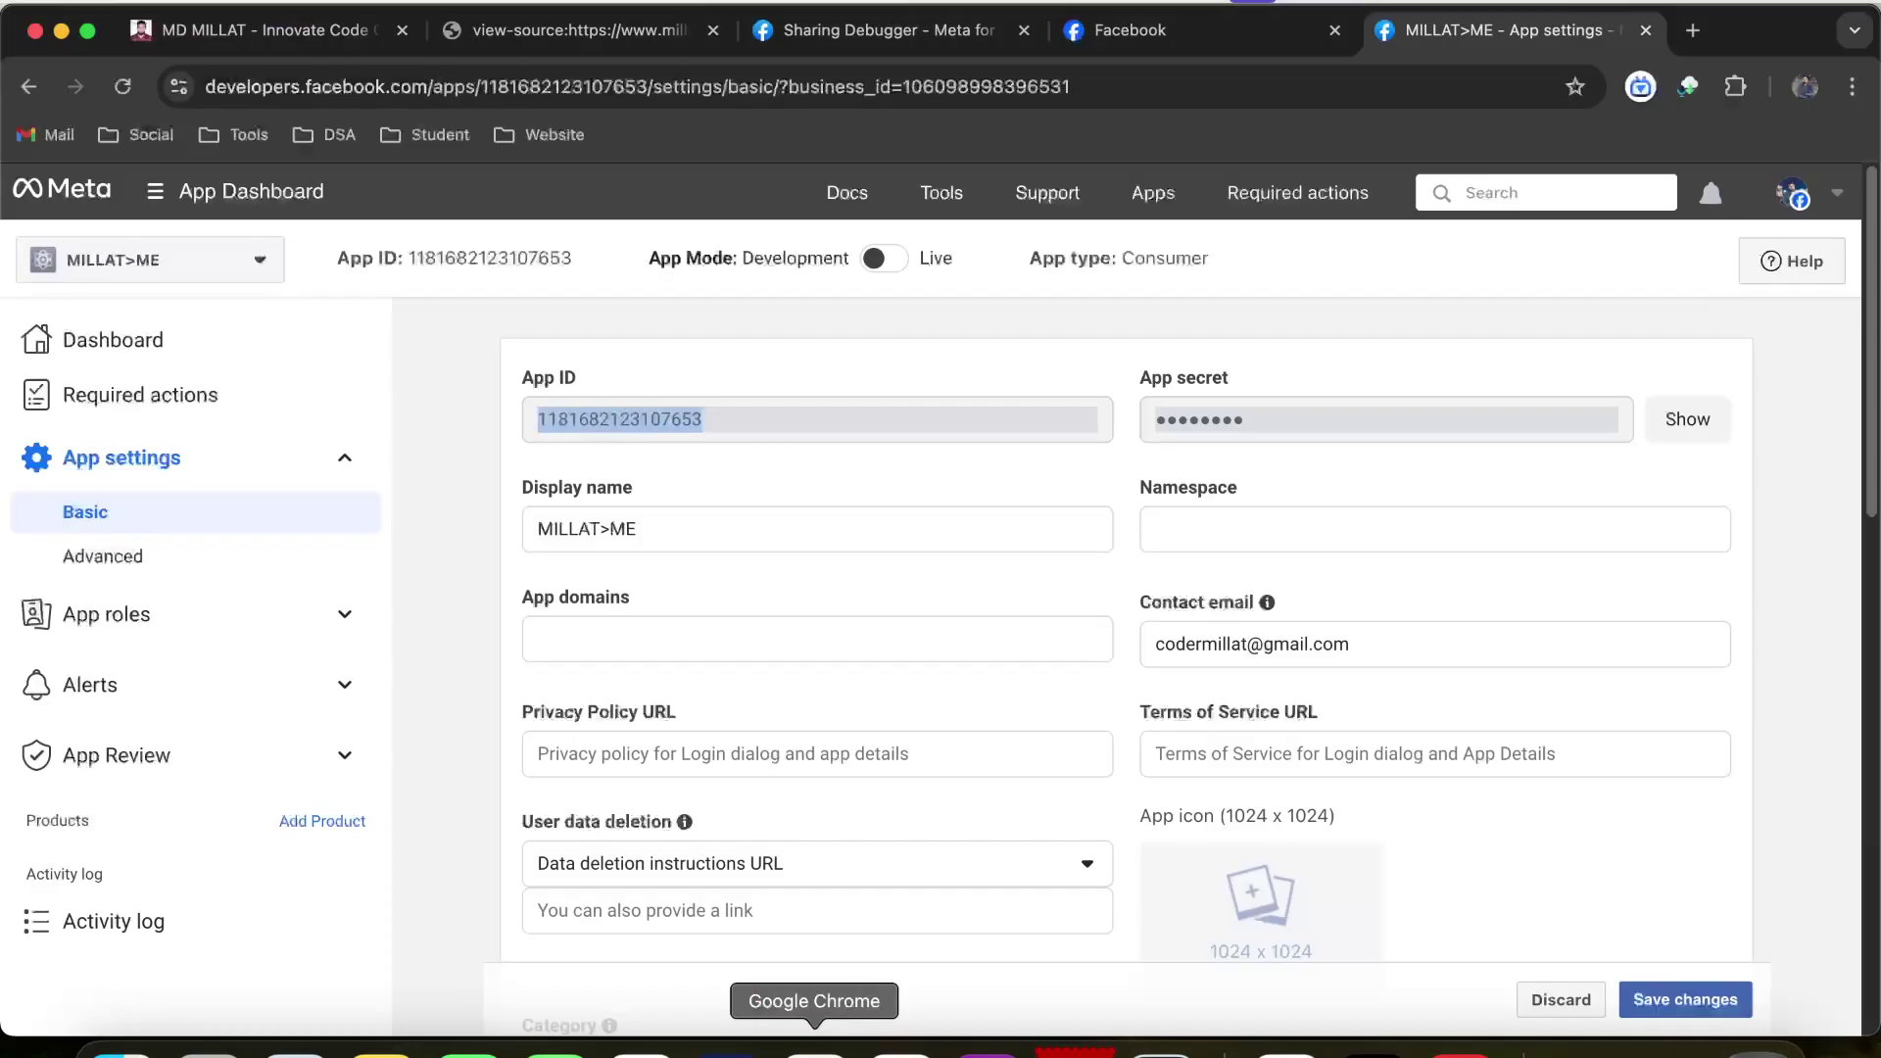
right_click(667, 423)
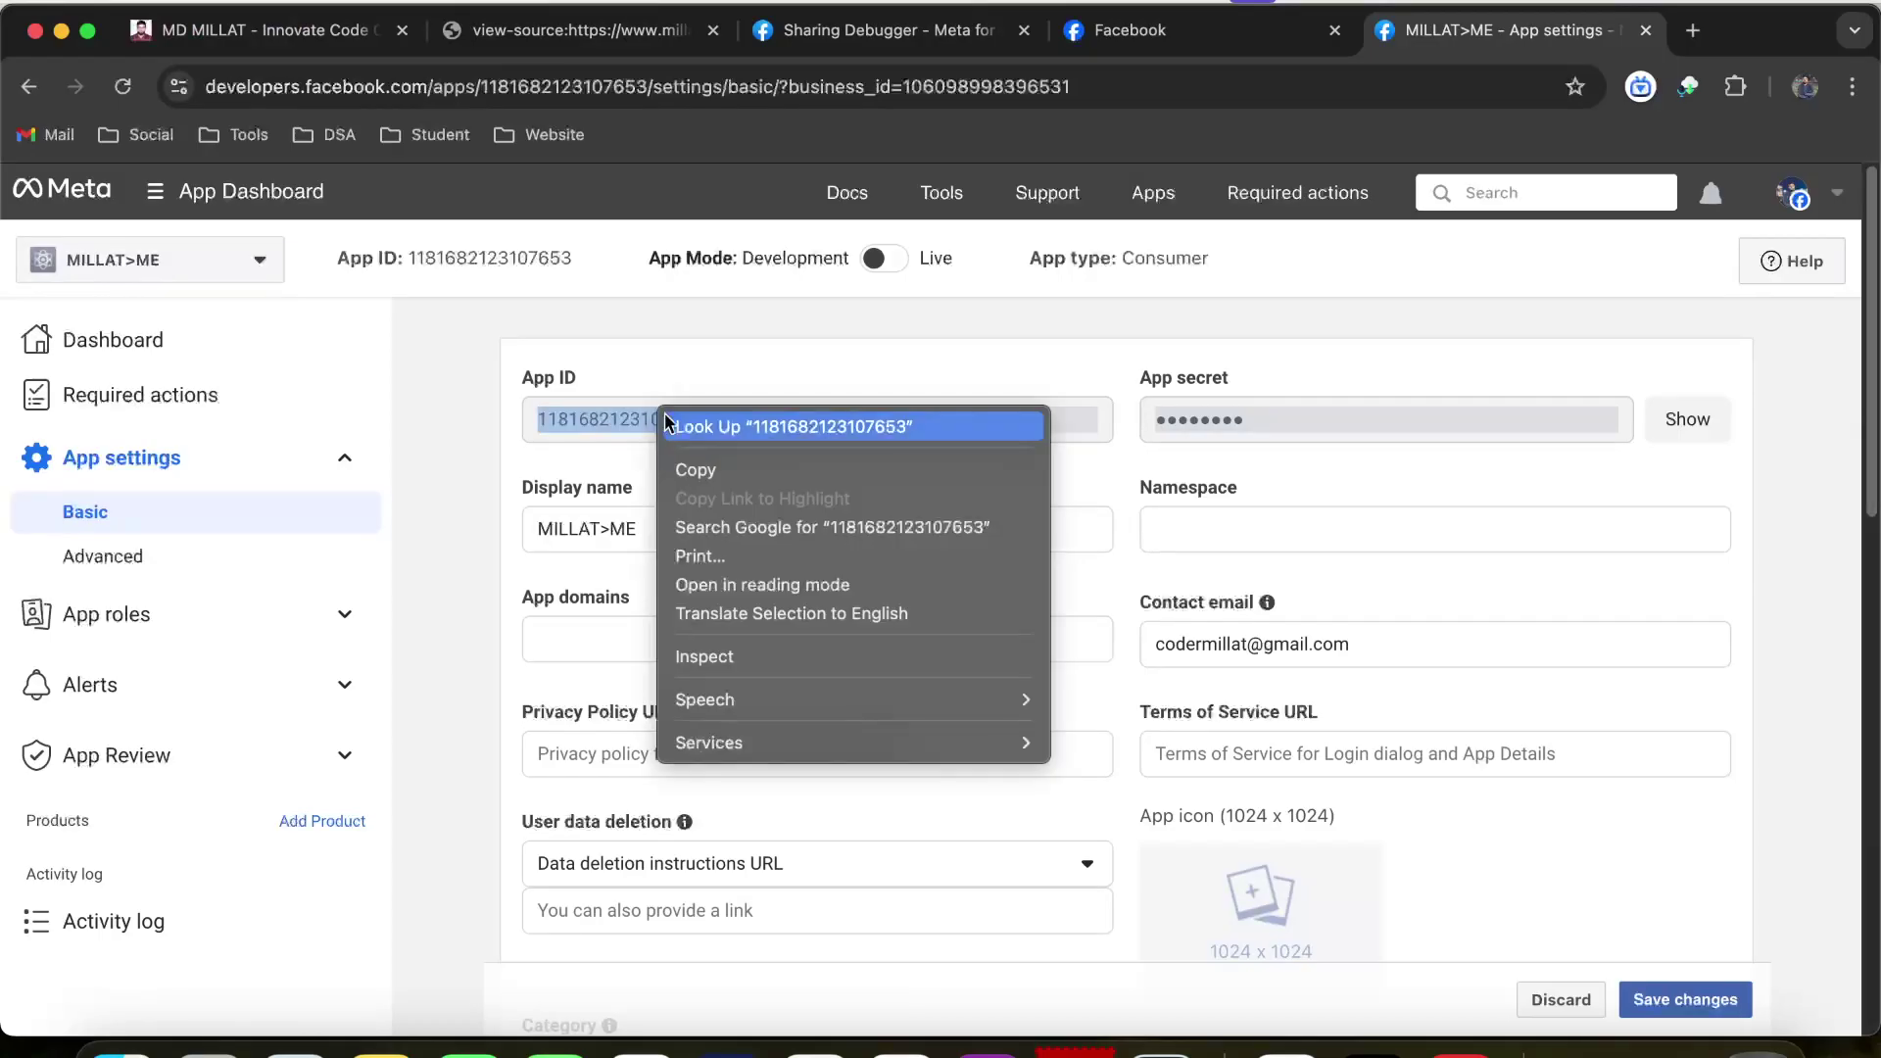
left_click(723, 455)
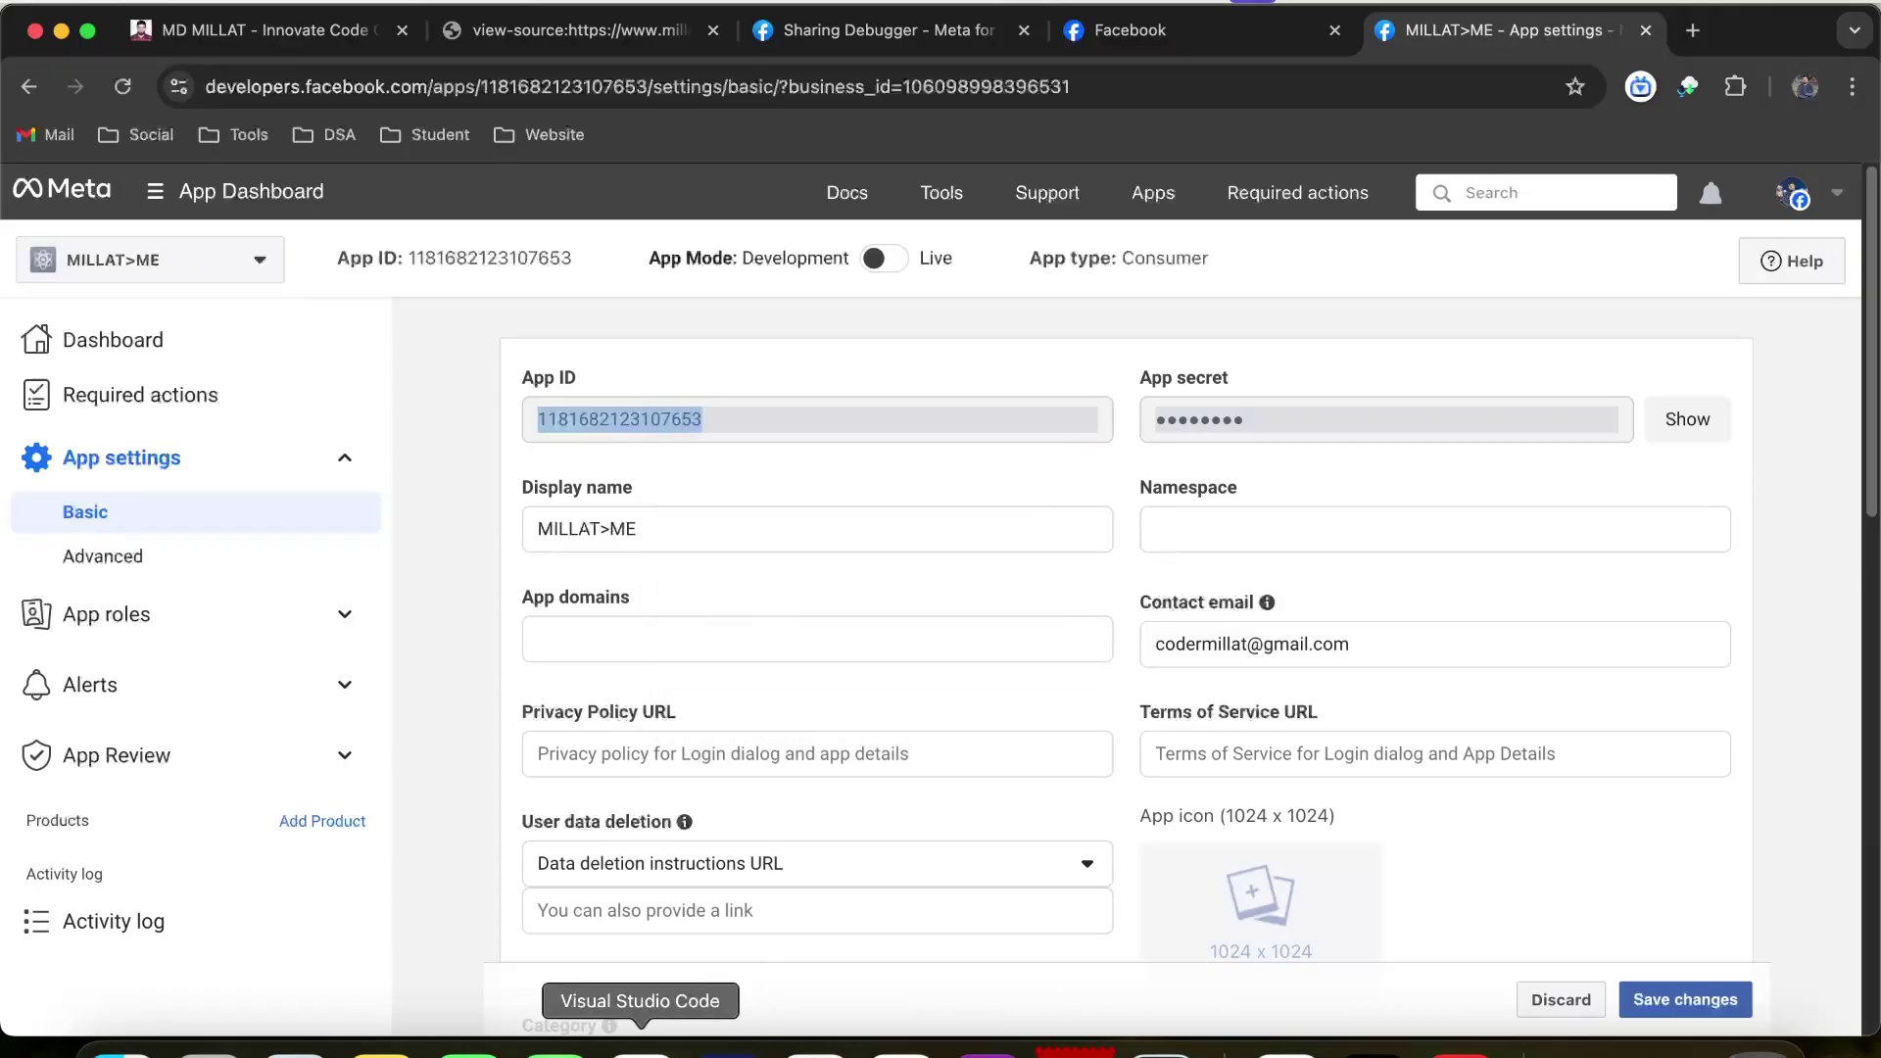
left_click(638, 1048)
double_click(813, 577)
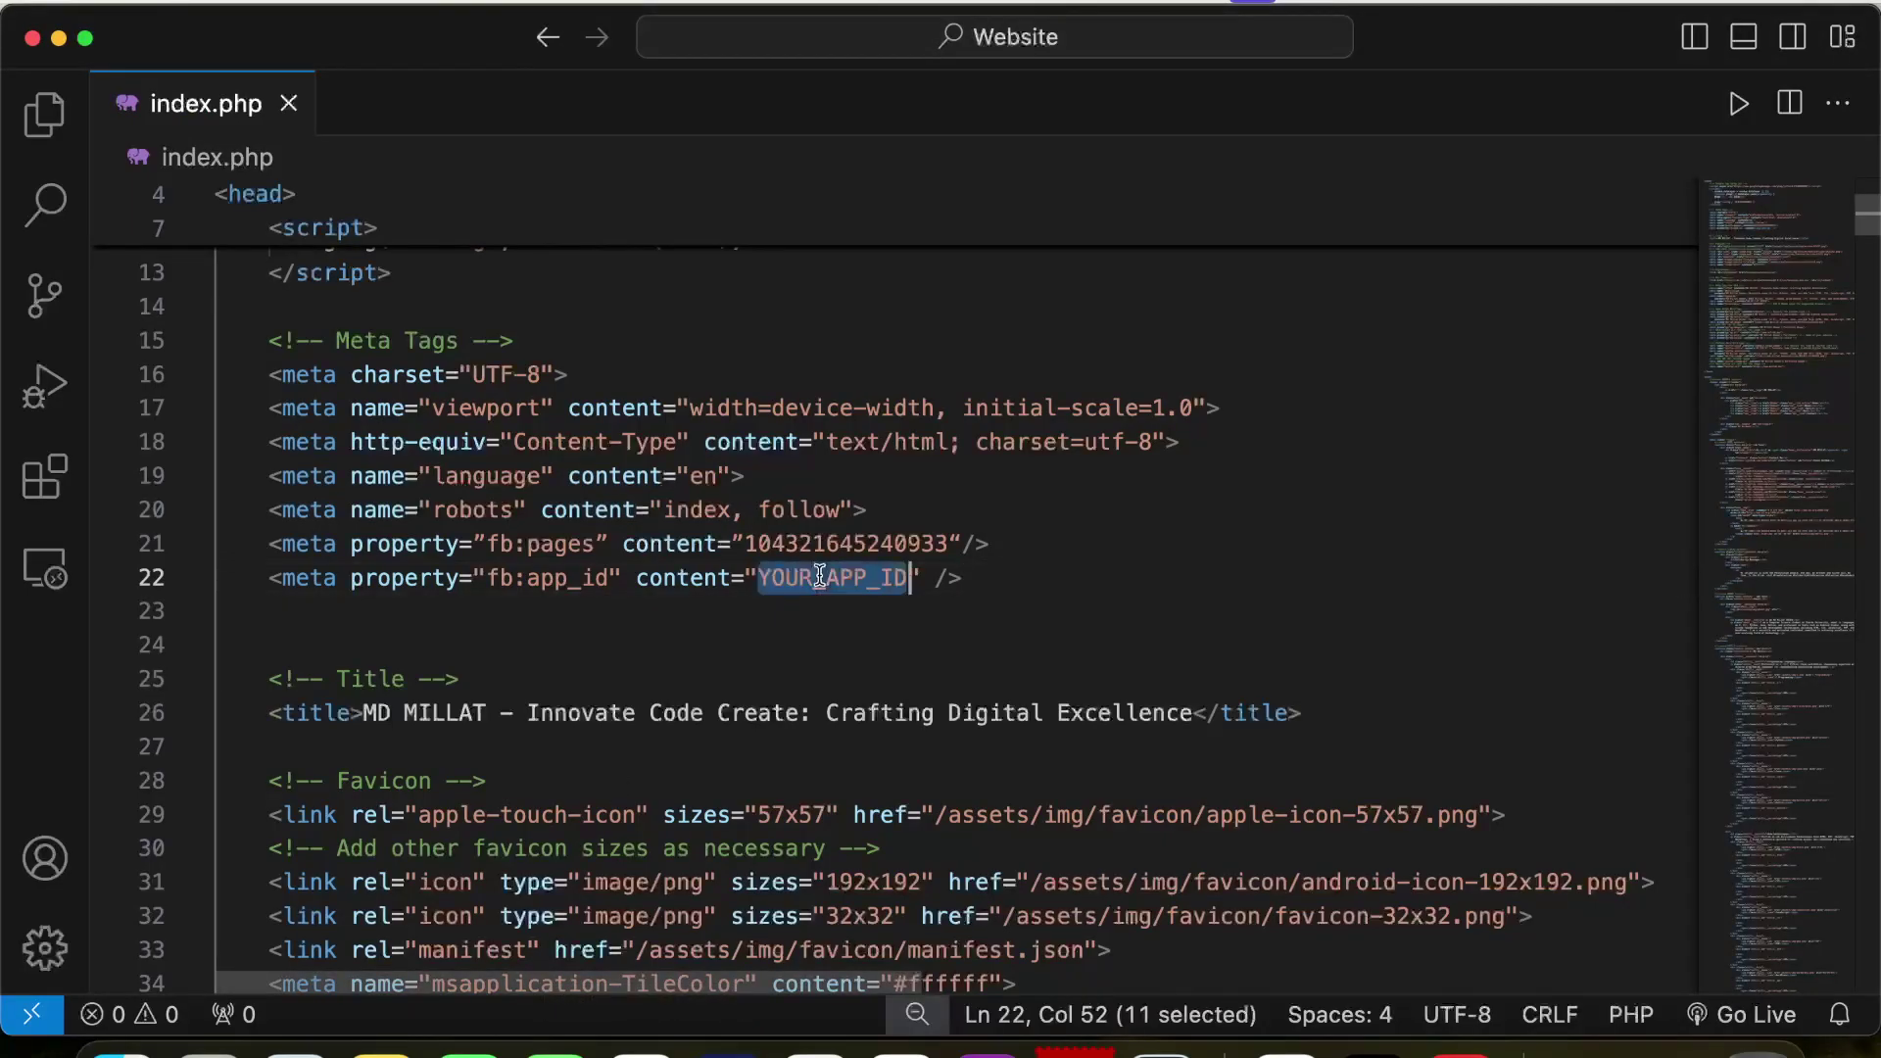
key("super+v")
left_click(1252, 574)
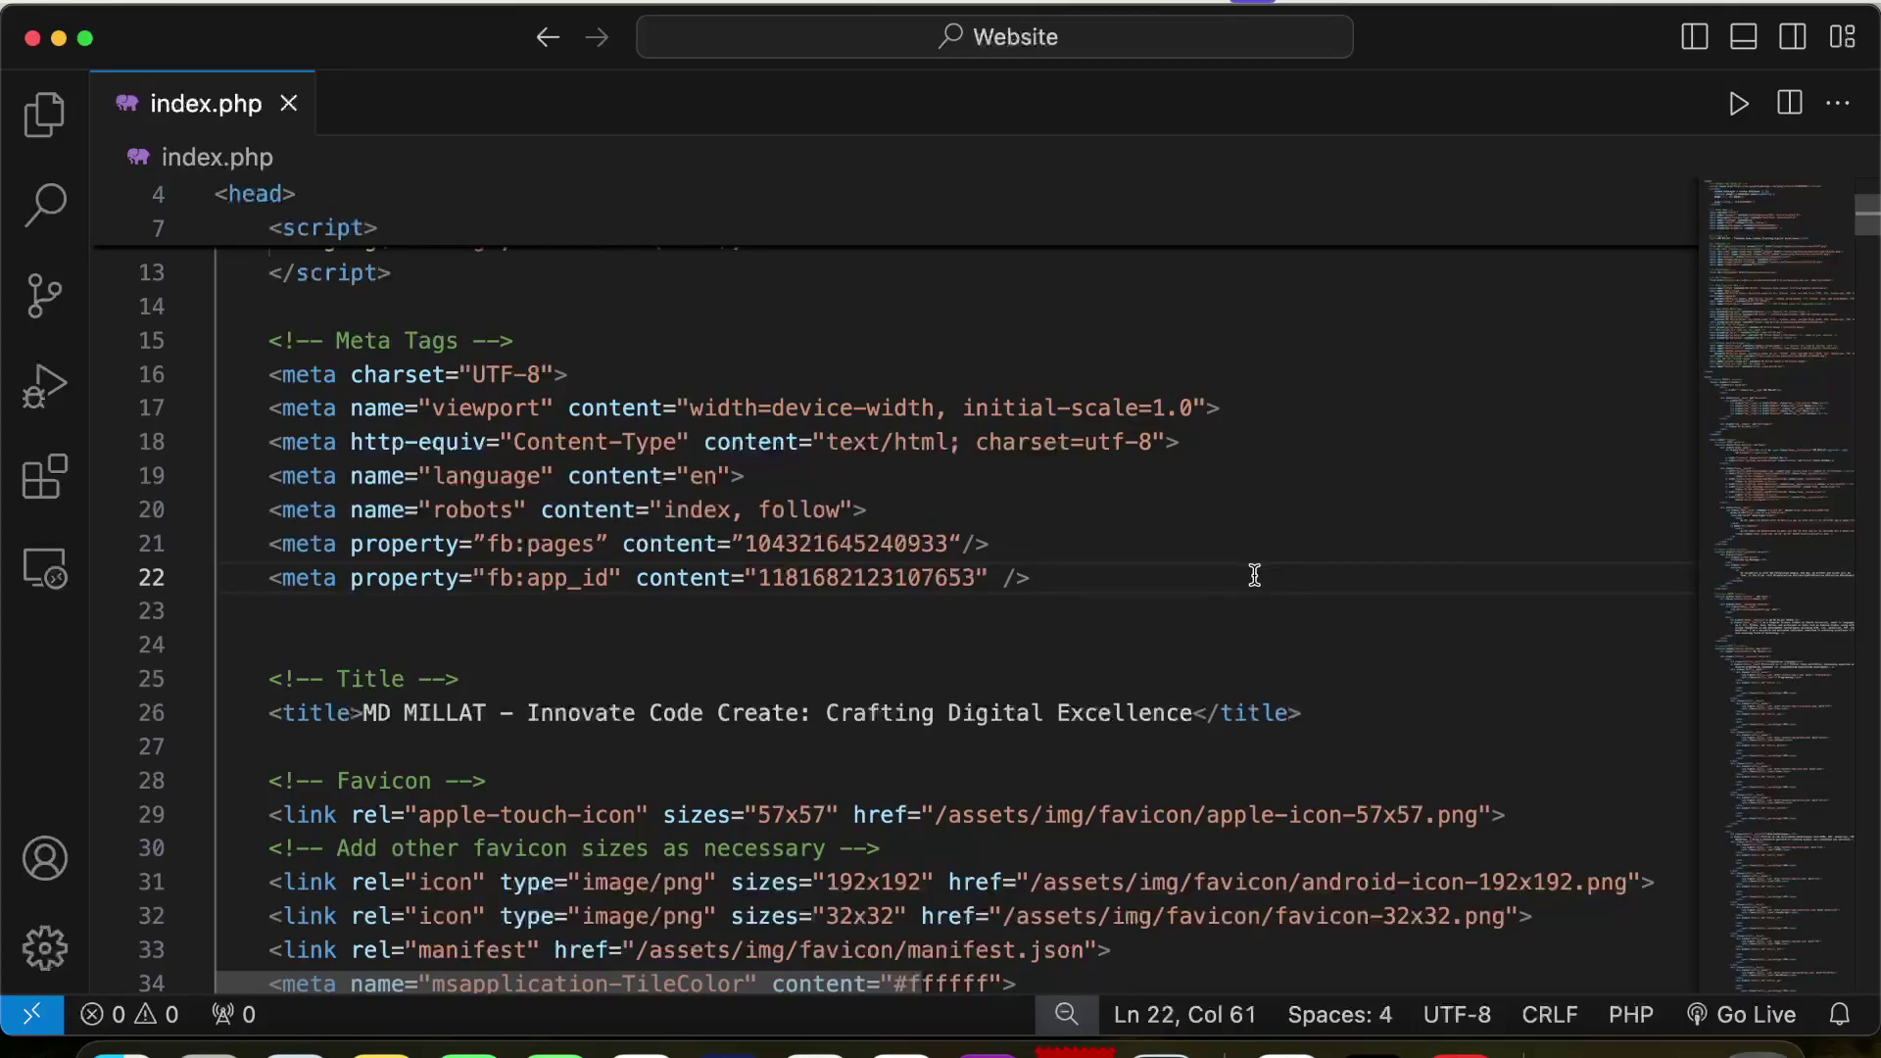
Upload index.php to /var/www/millat.me in FileZilla, overwriting the existing file, and return to the app settings in Chrome
key("super+Tab")
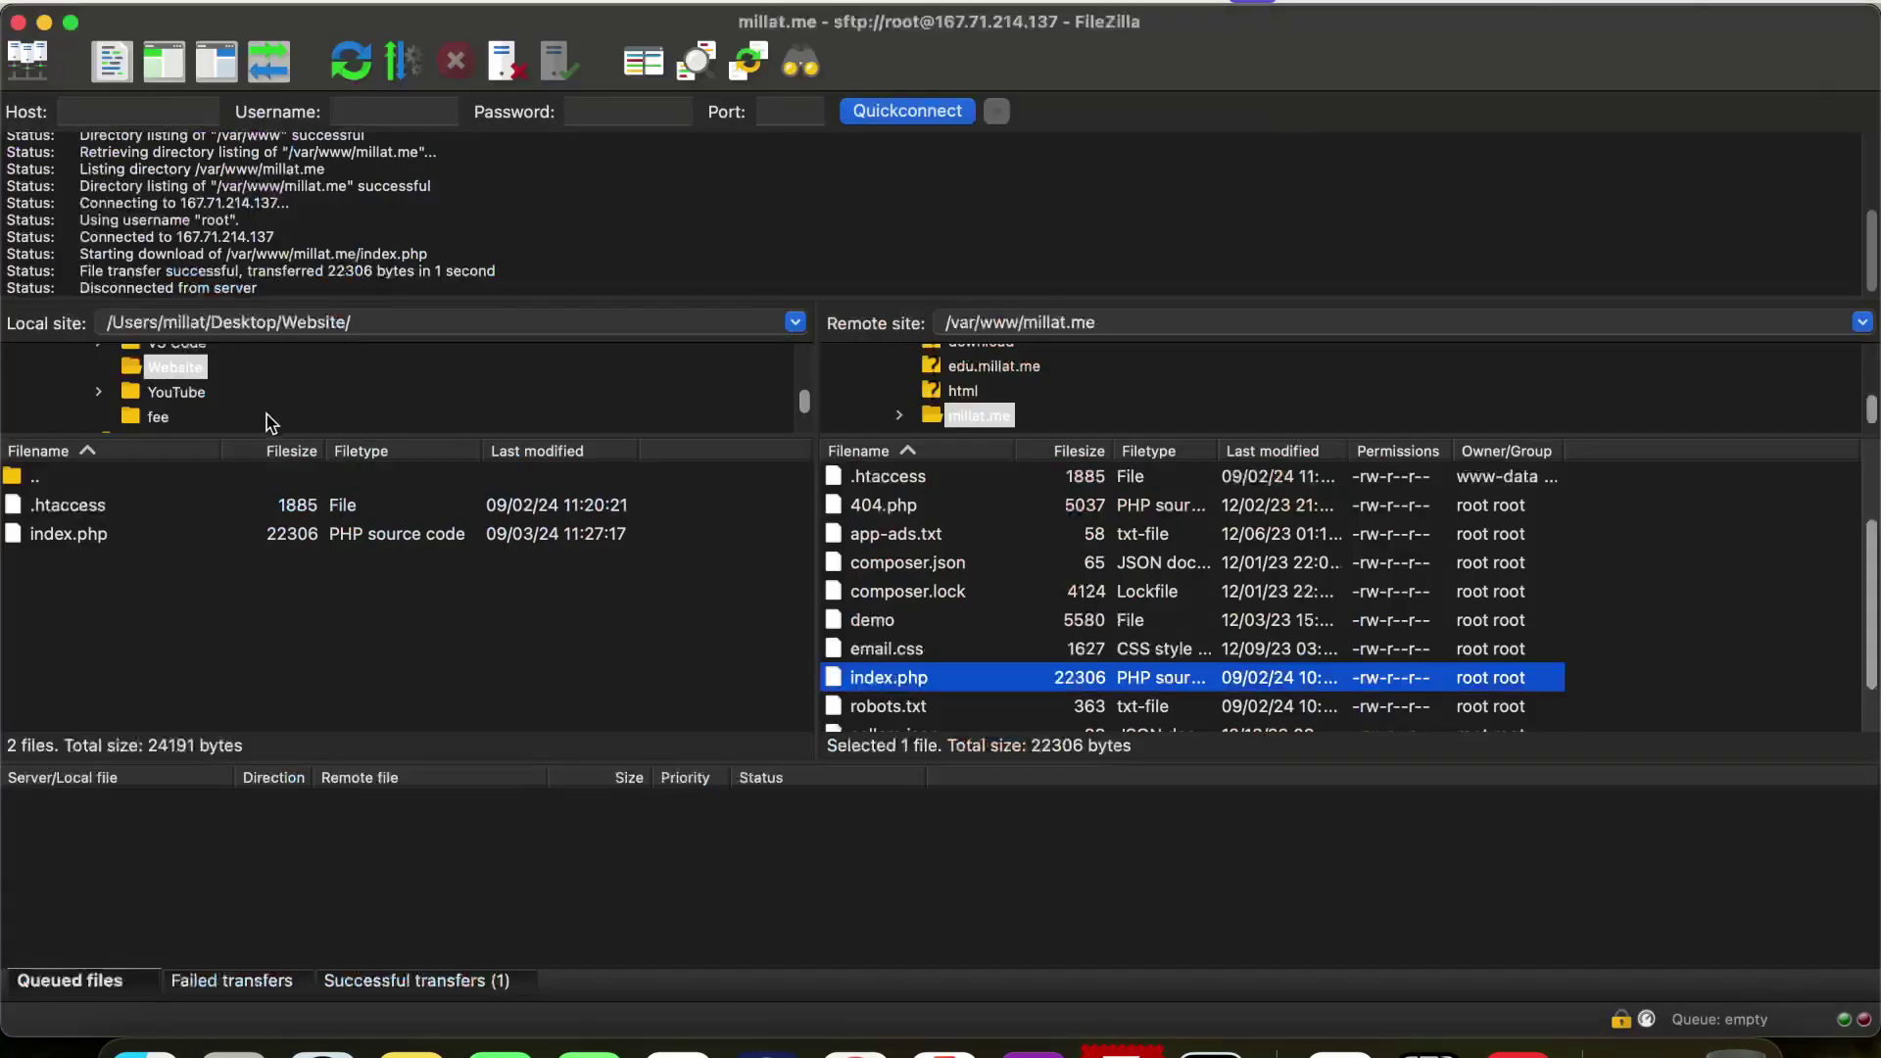
left_click_drag(105, 532, 1200, 637)
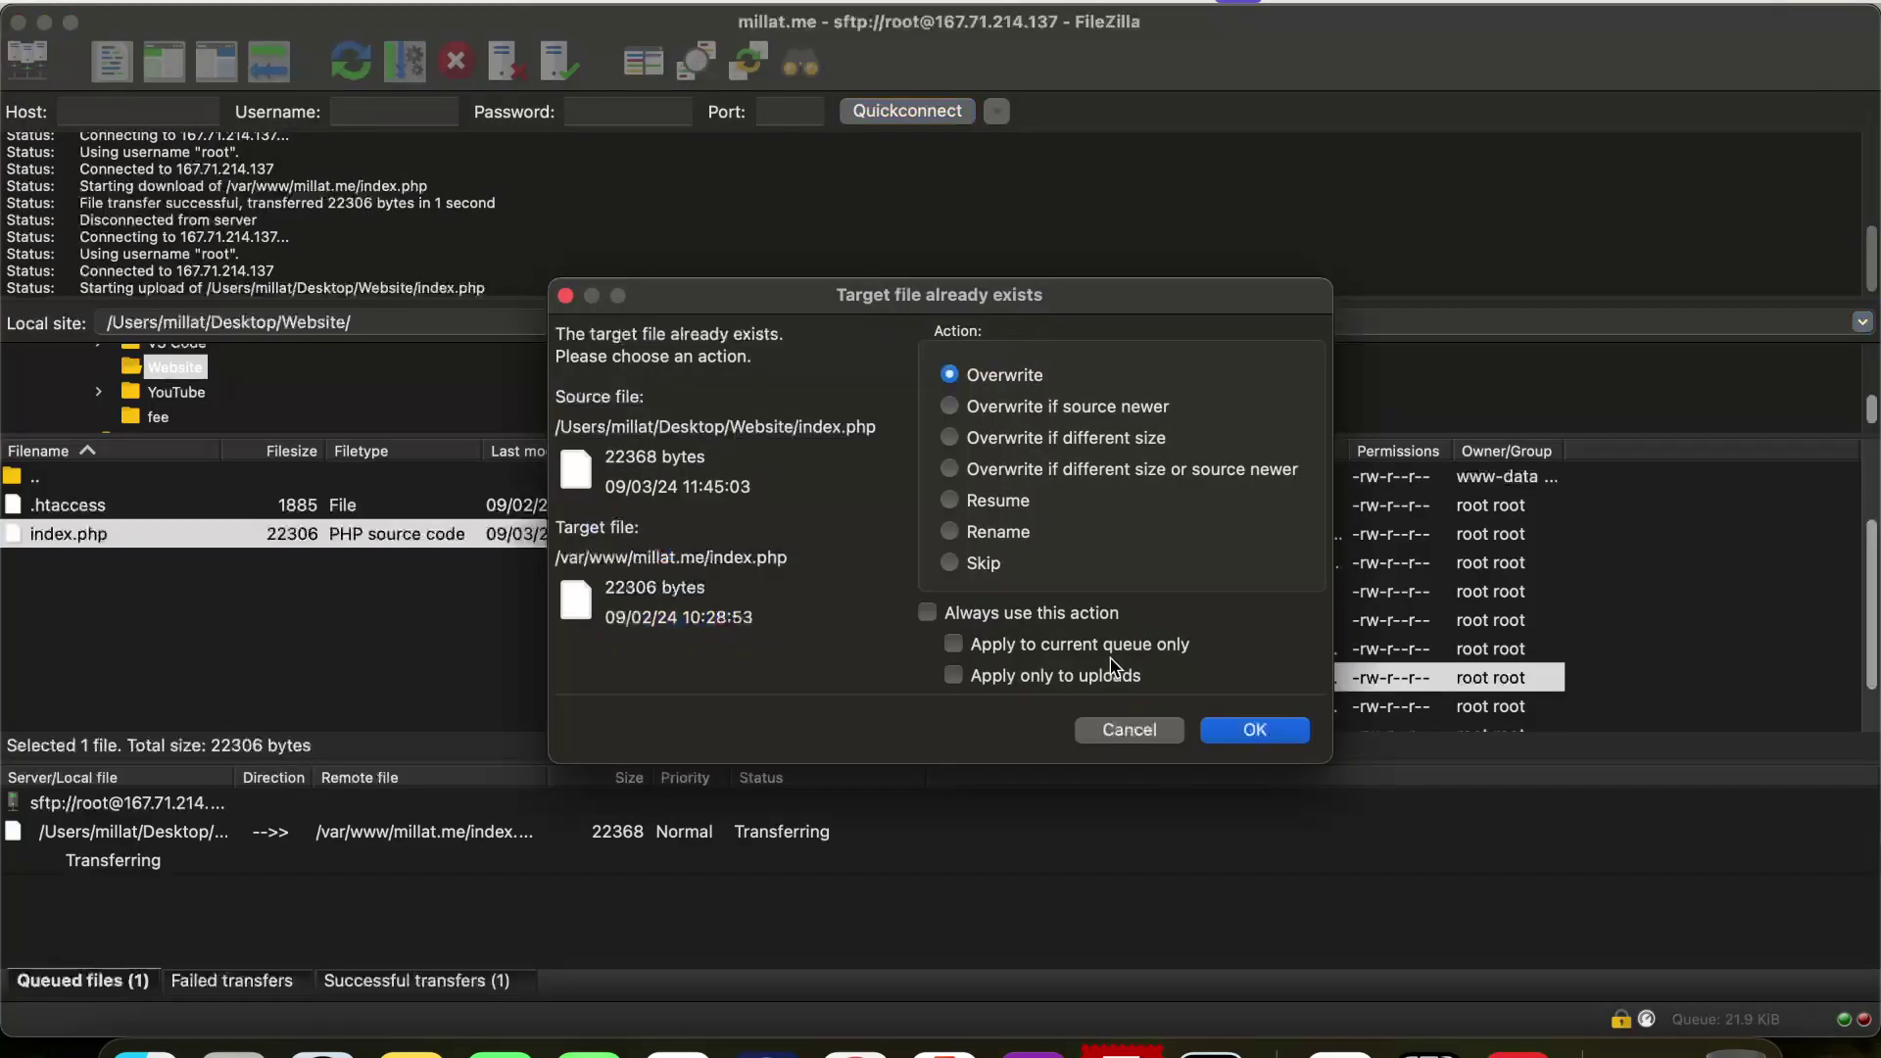
left_click(1246, 730)
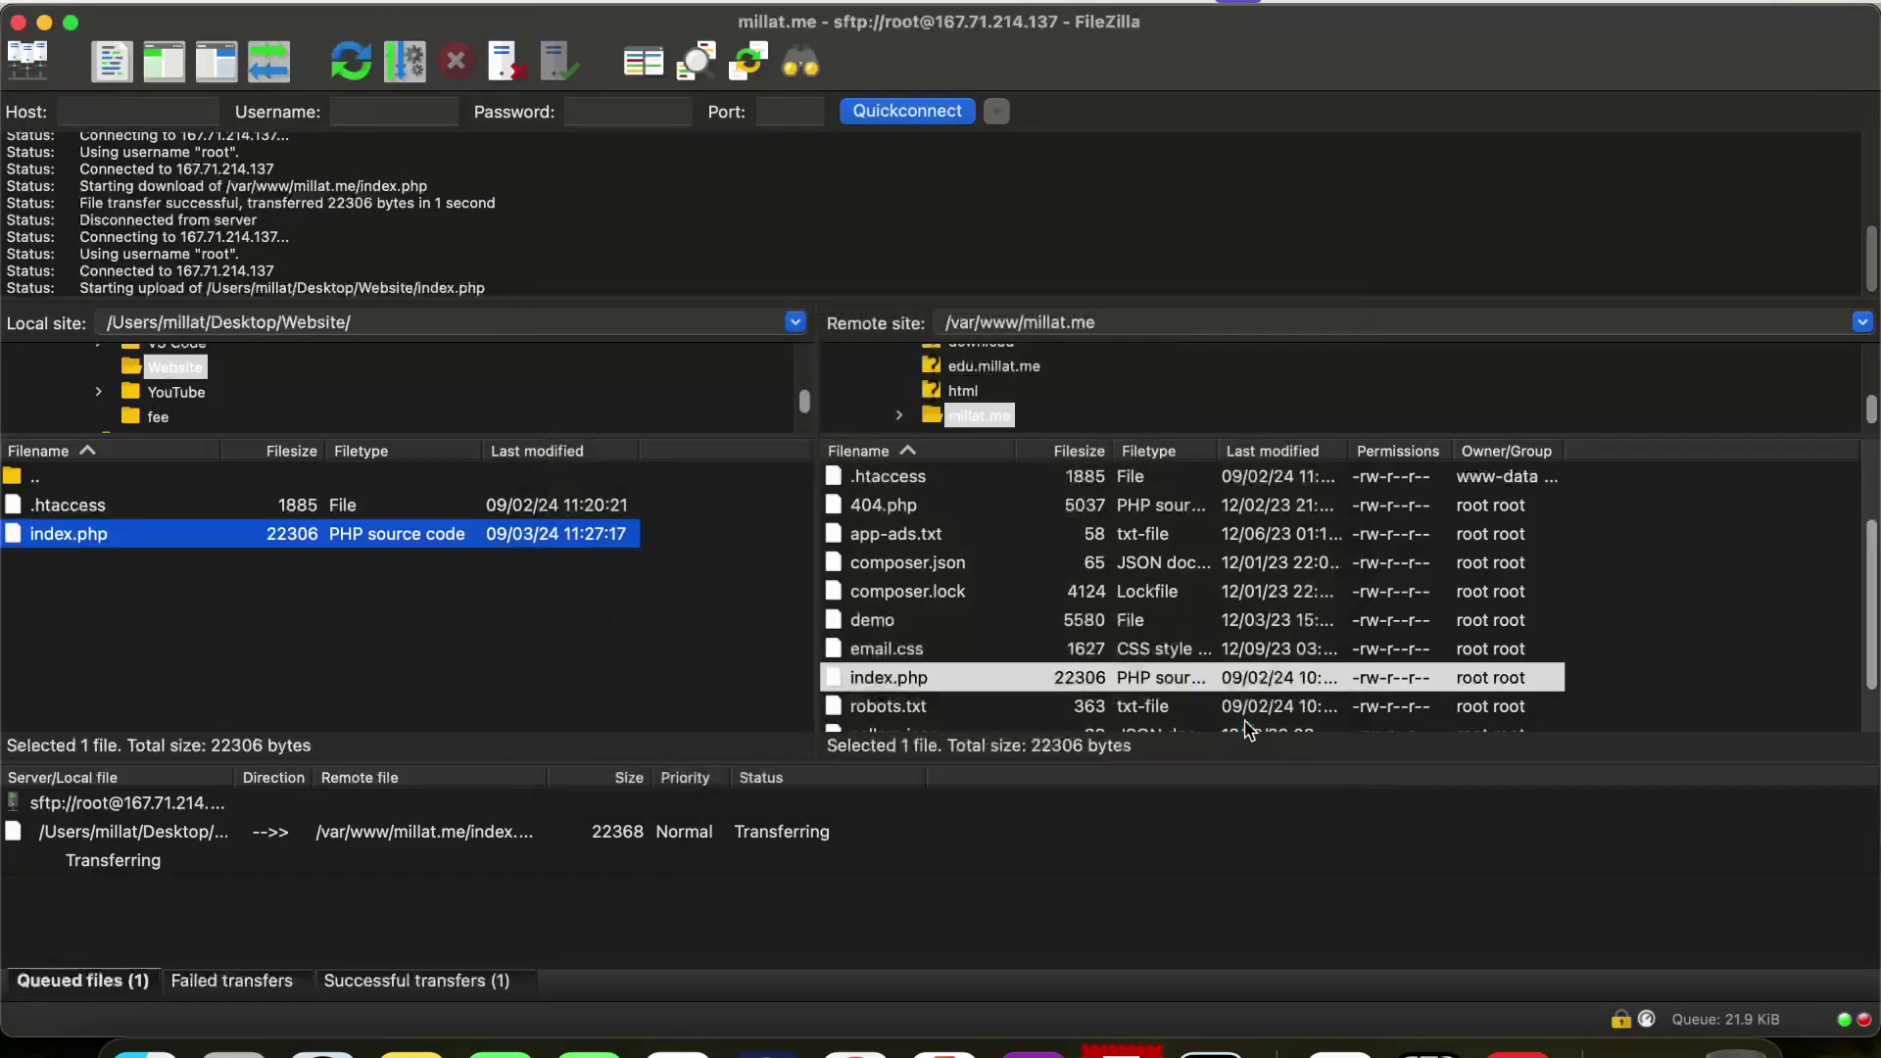
left_click(44, 23)
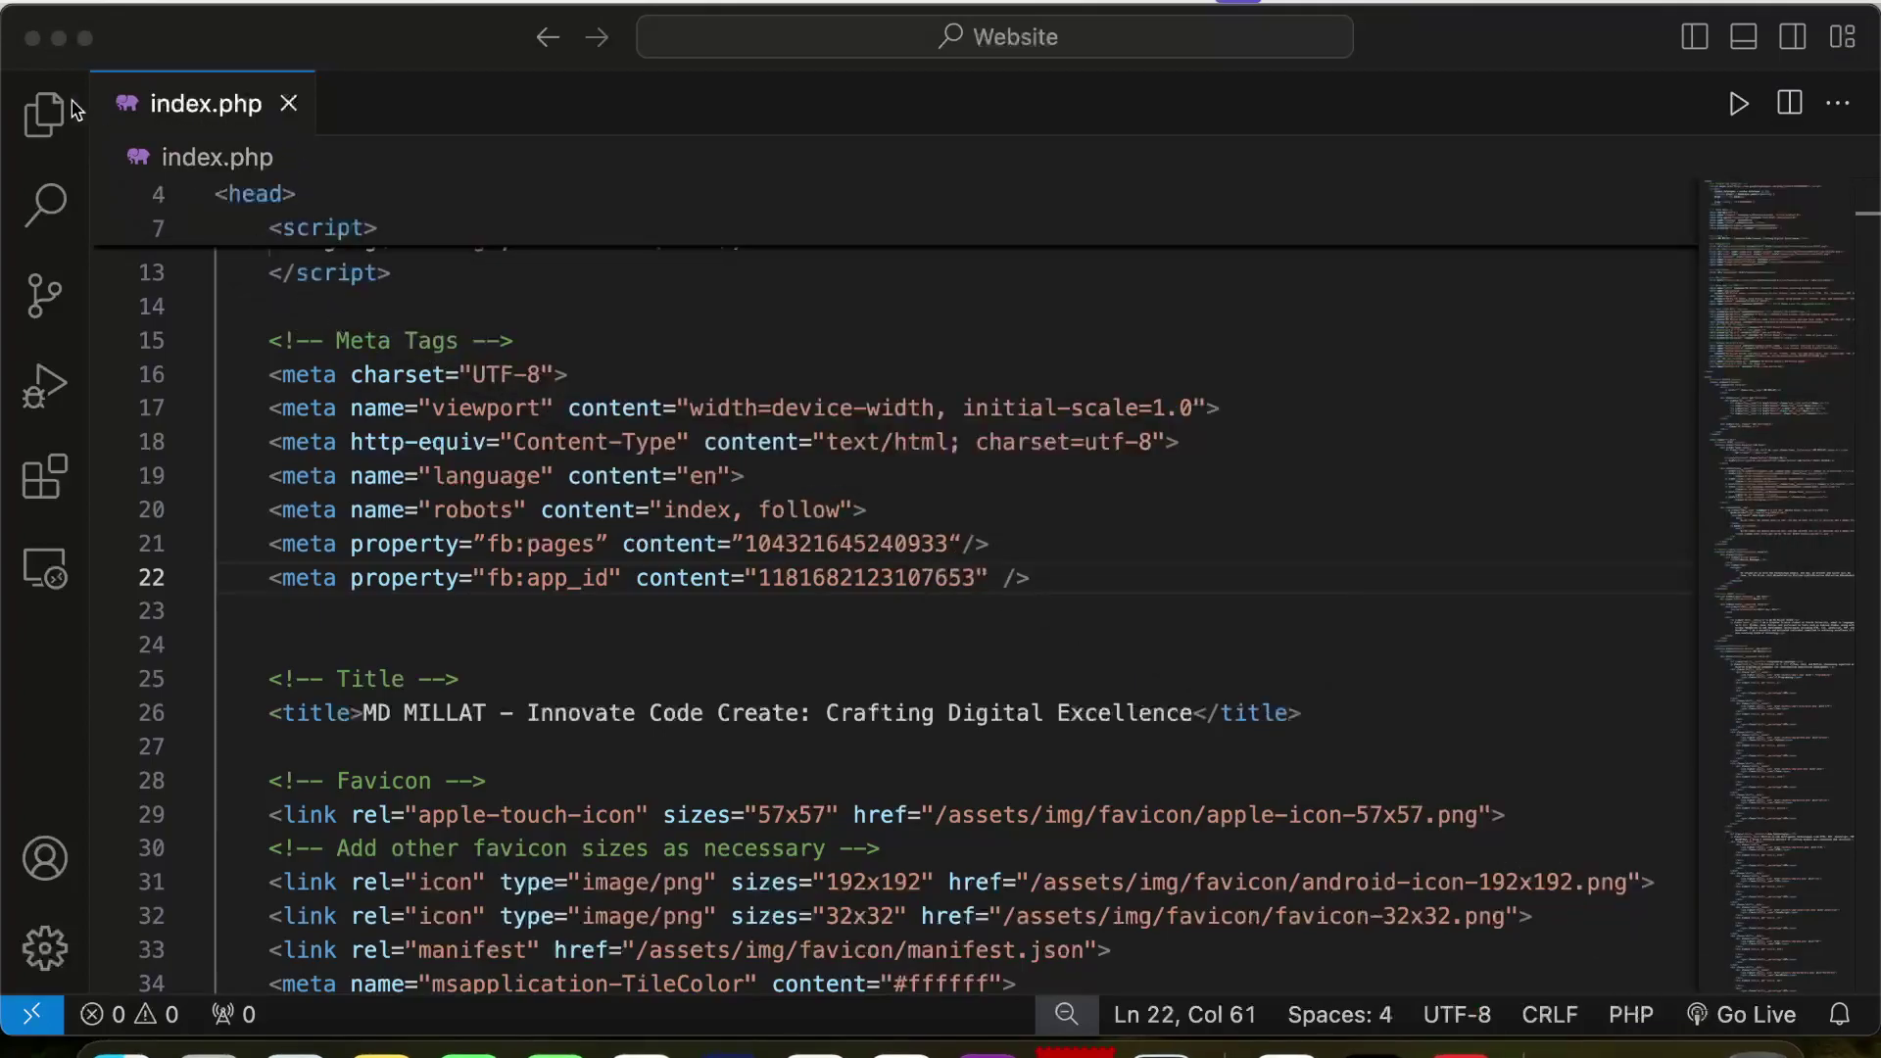
left_click(60, 39)
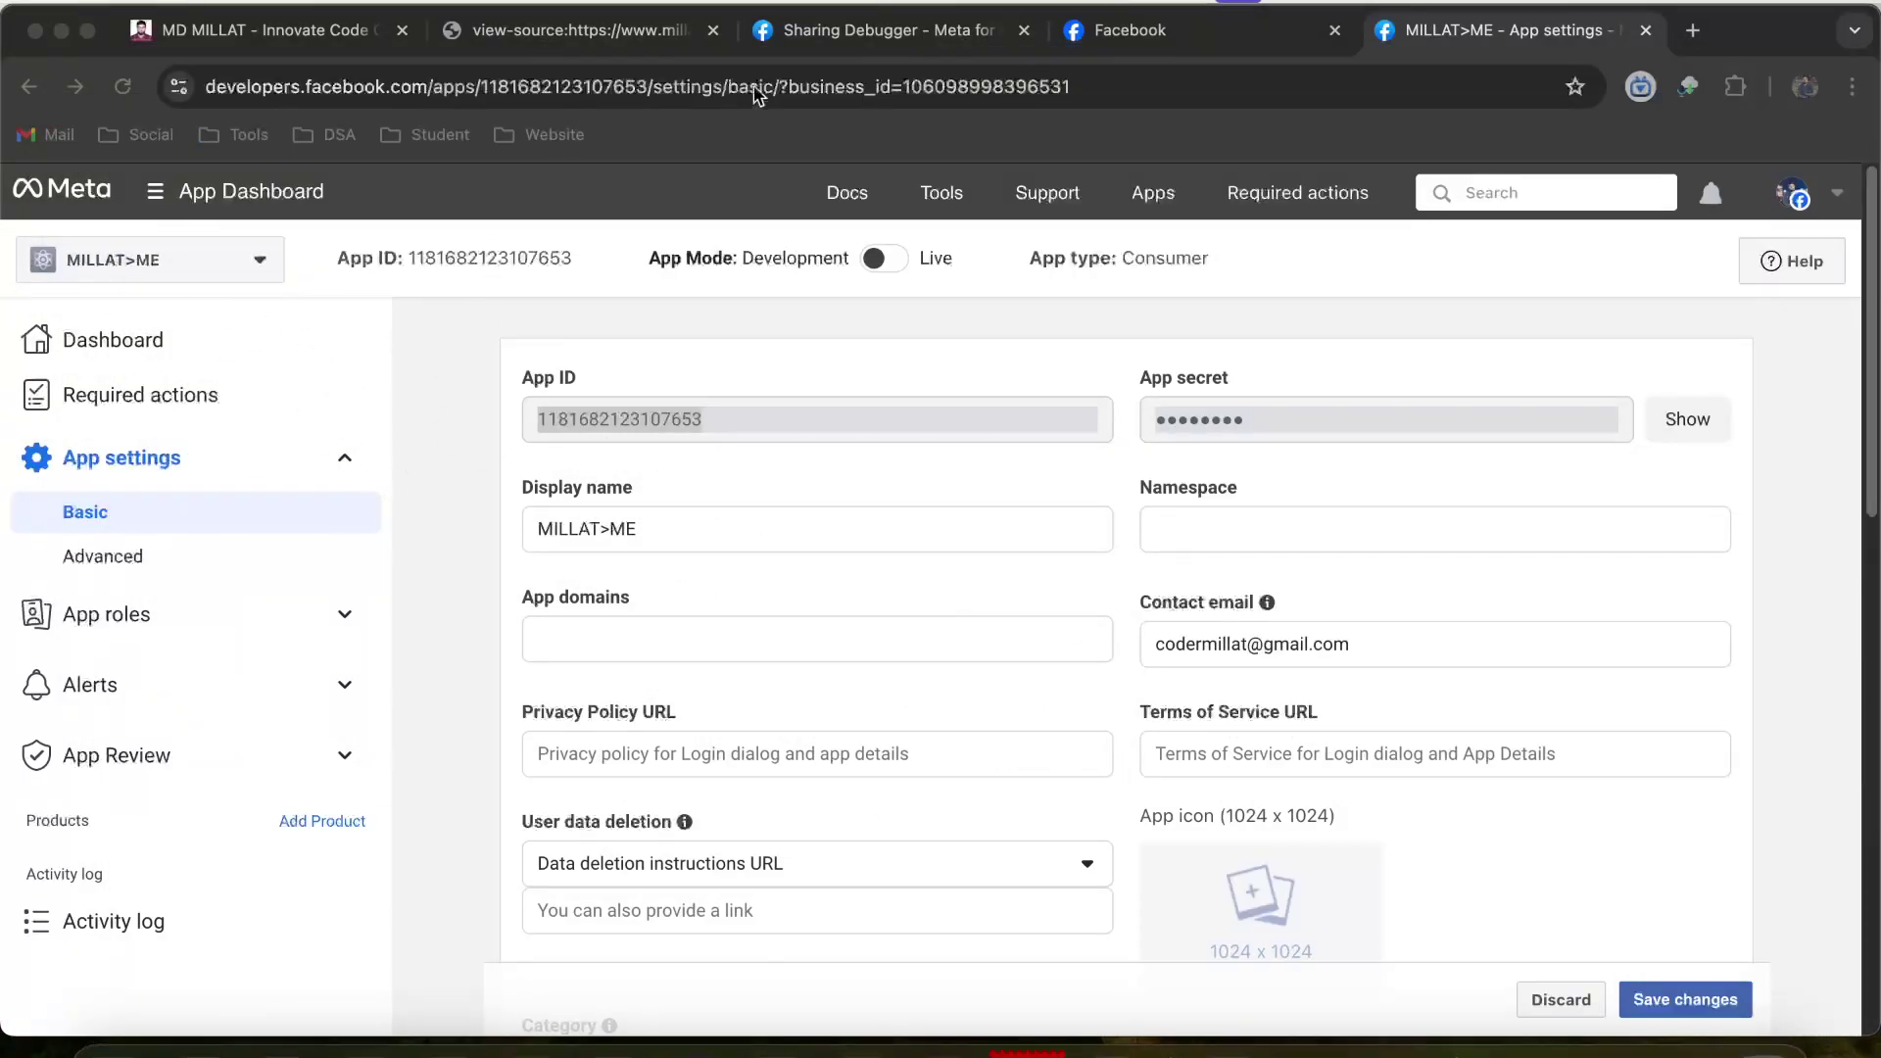
Add millat.me as an app domain in the basic settings
scroll(961, 572, "down", 4)
scroll(1197, 582, "up", 4)
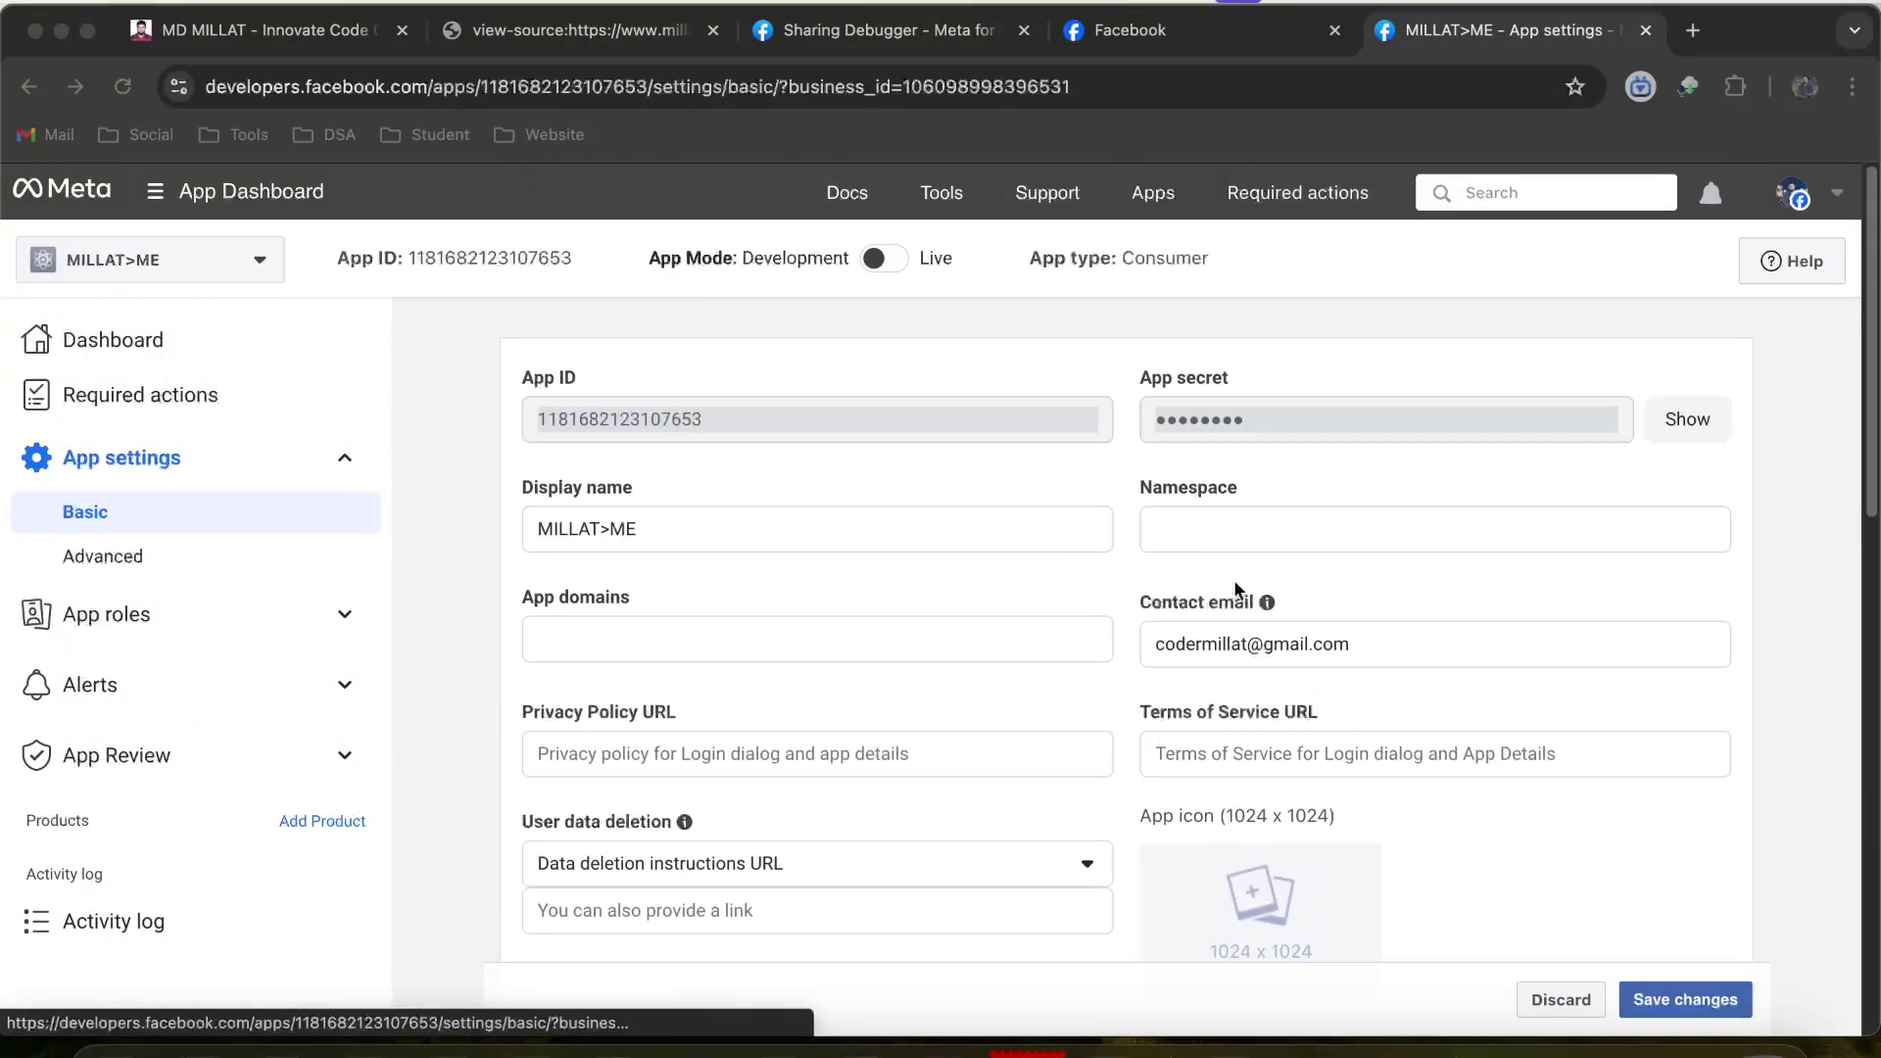
scroll(779, 633, "down", 1)
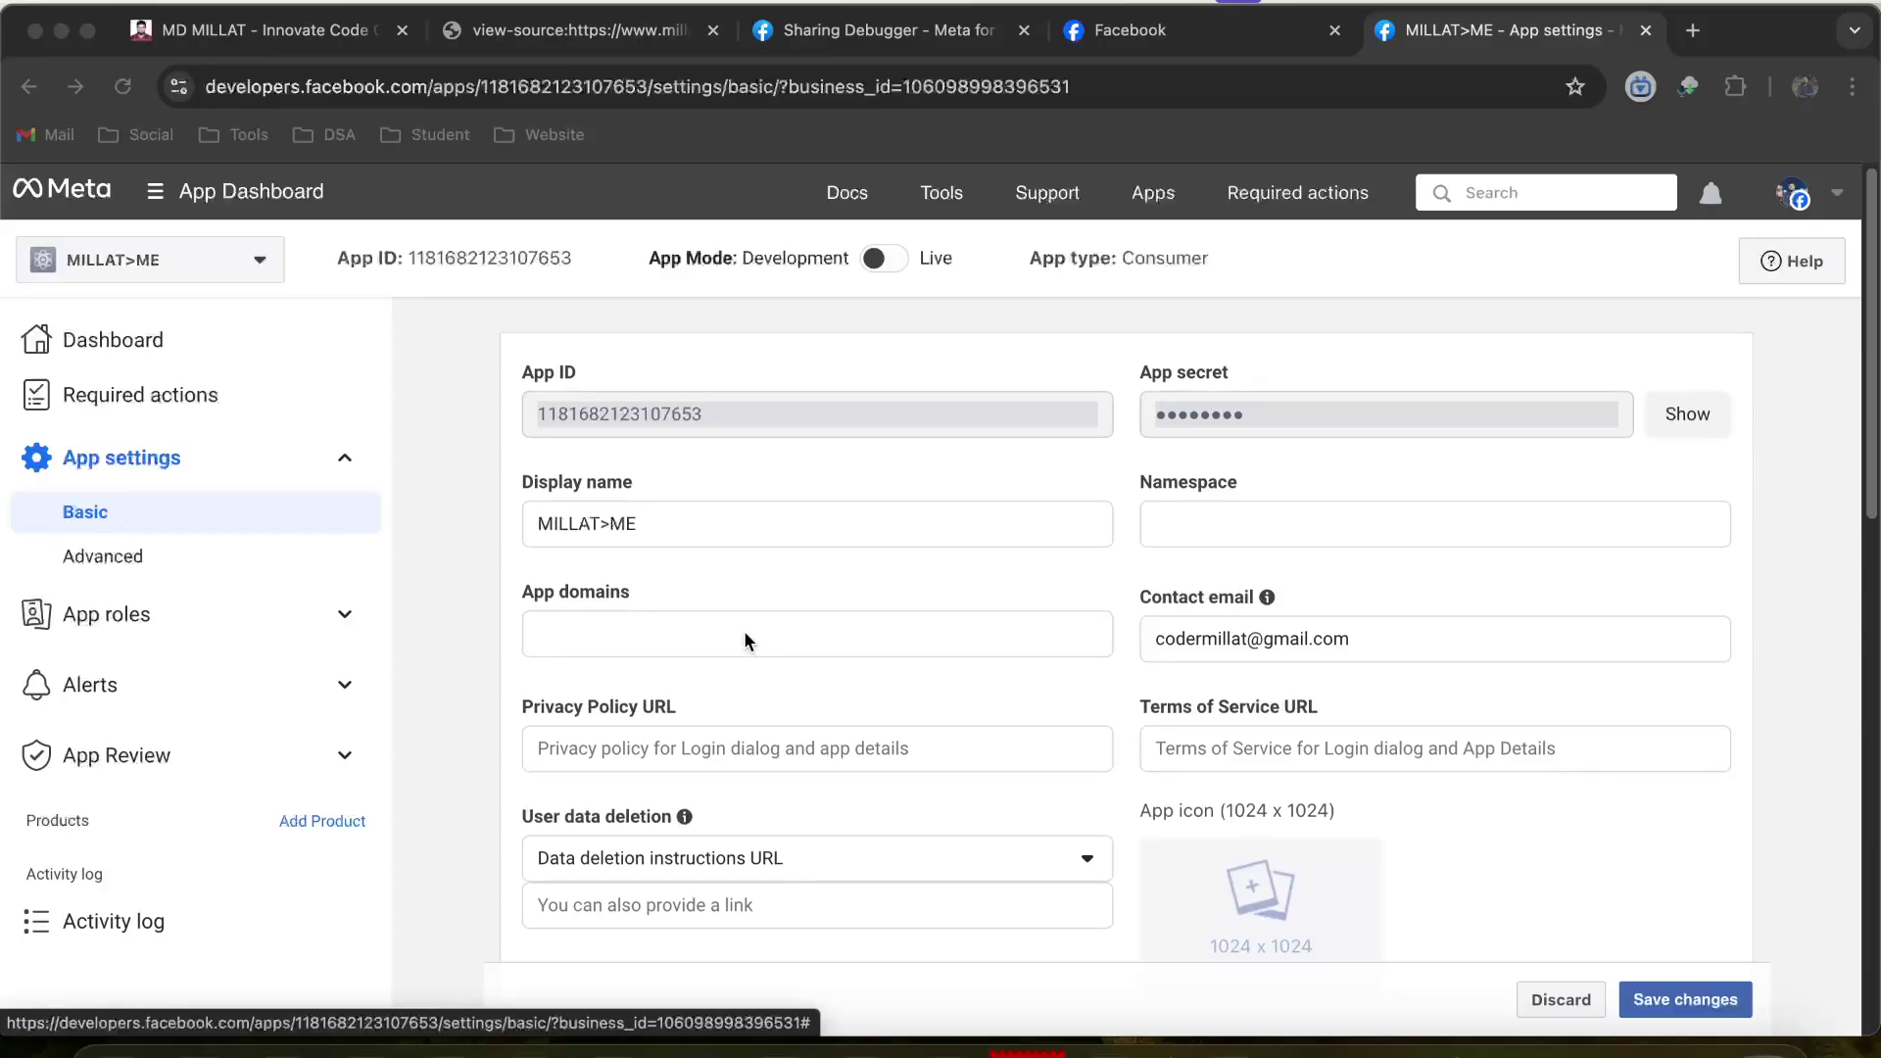
left_click(744, 631)
type("mi")
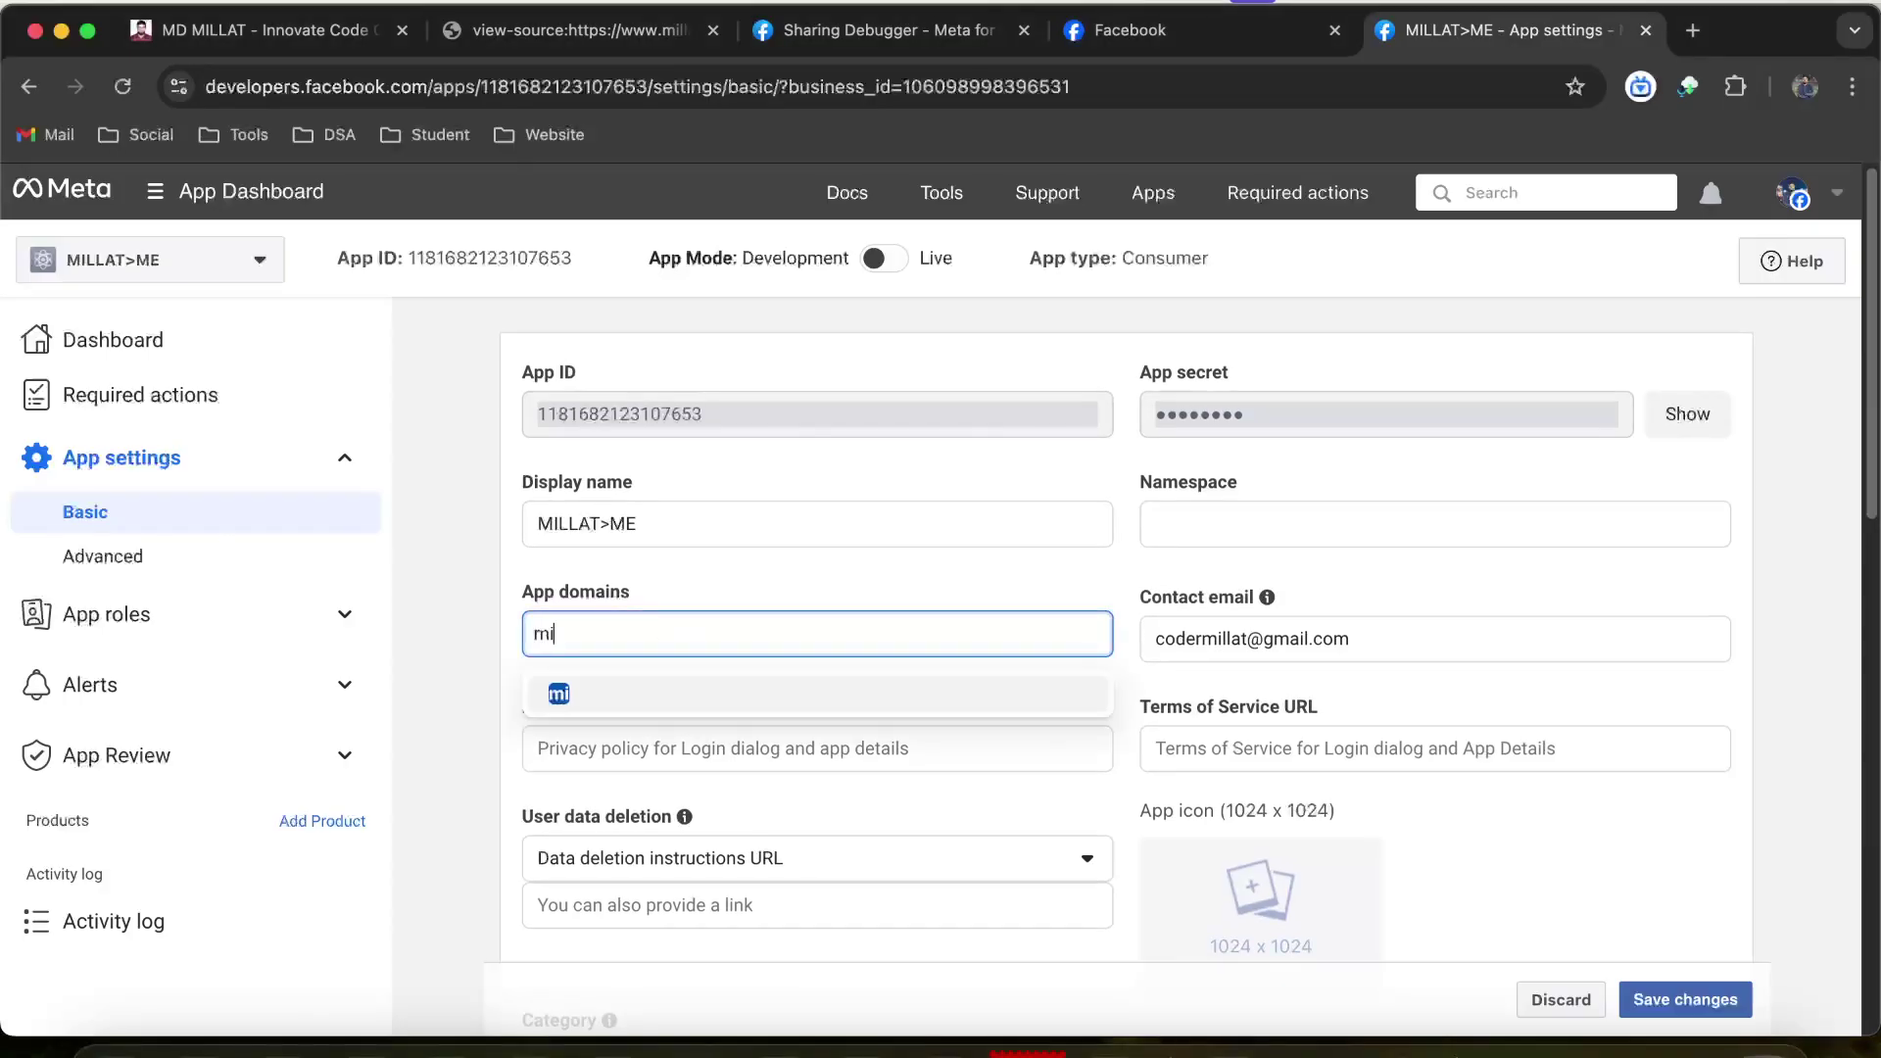
type("llat.me")
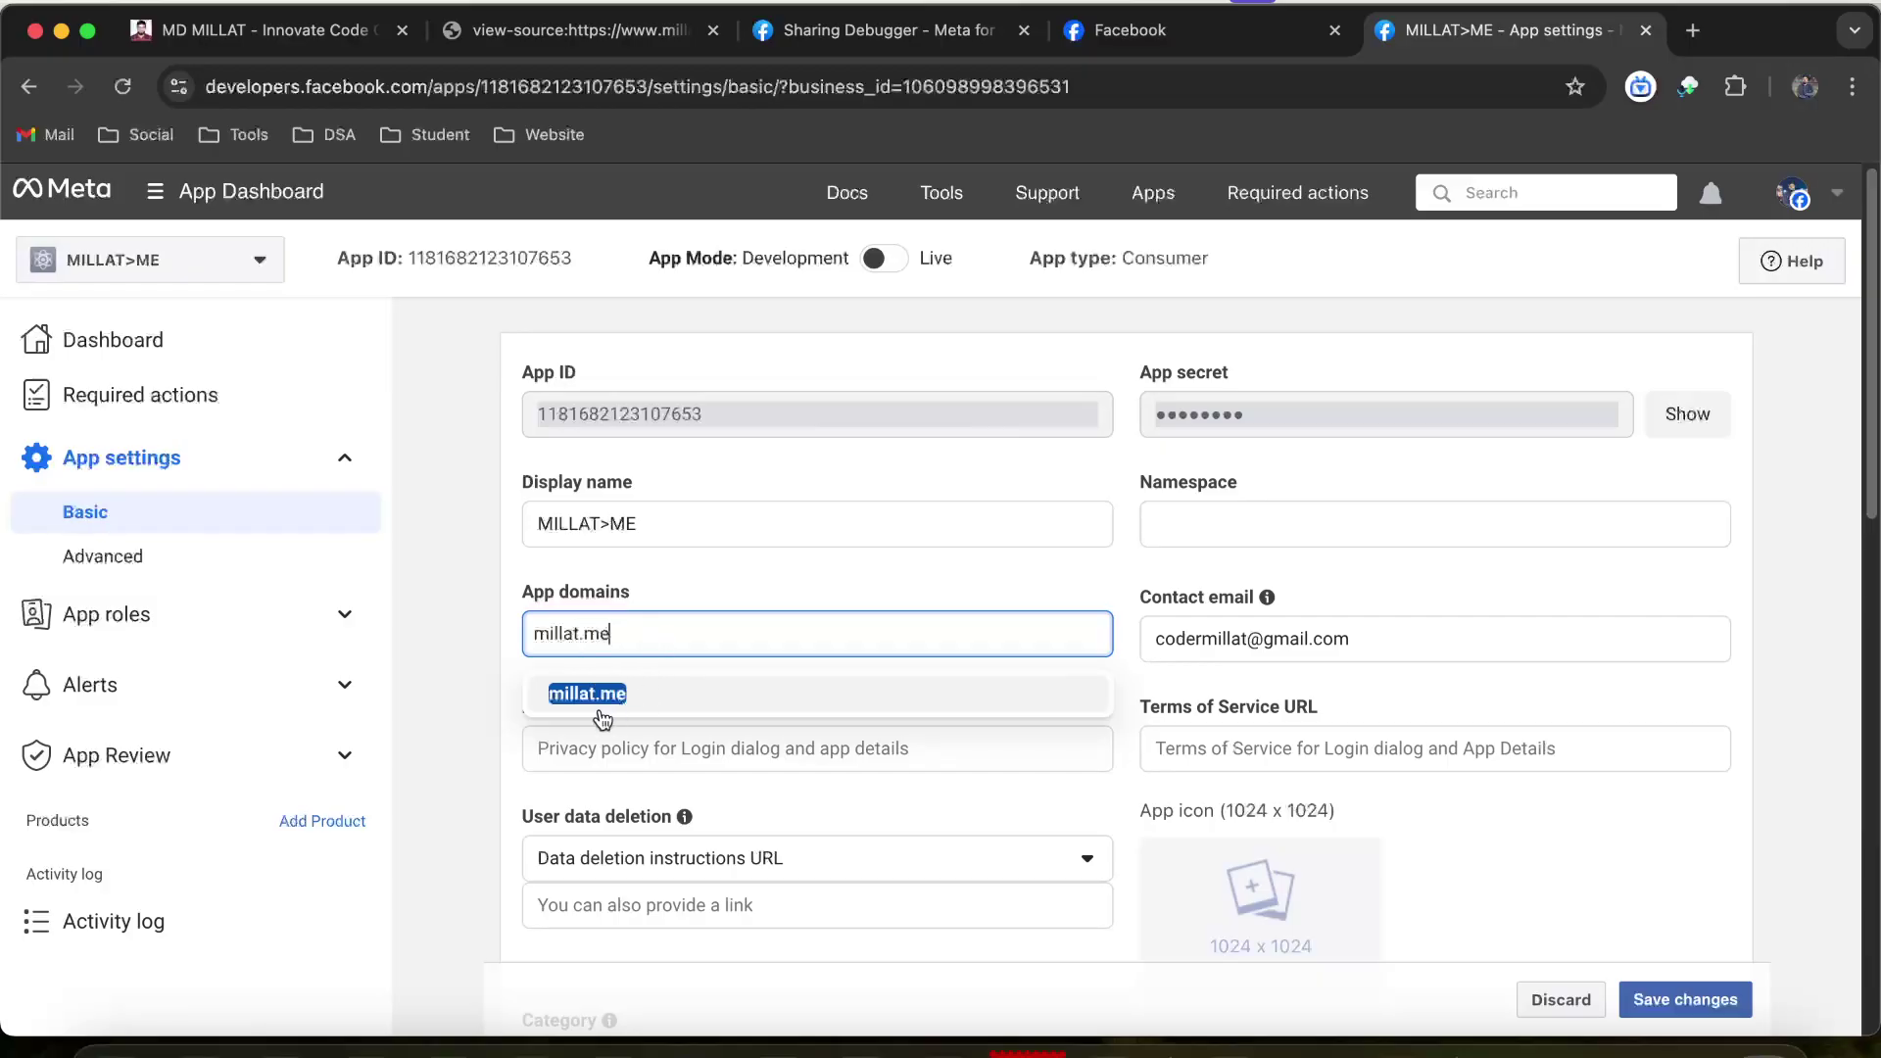
left_click(600, 701)
Change the app's display name to MILLAT.ME and copy it into the Namespace field
left_click(1288, 527)
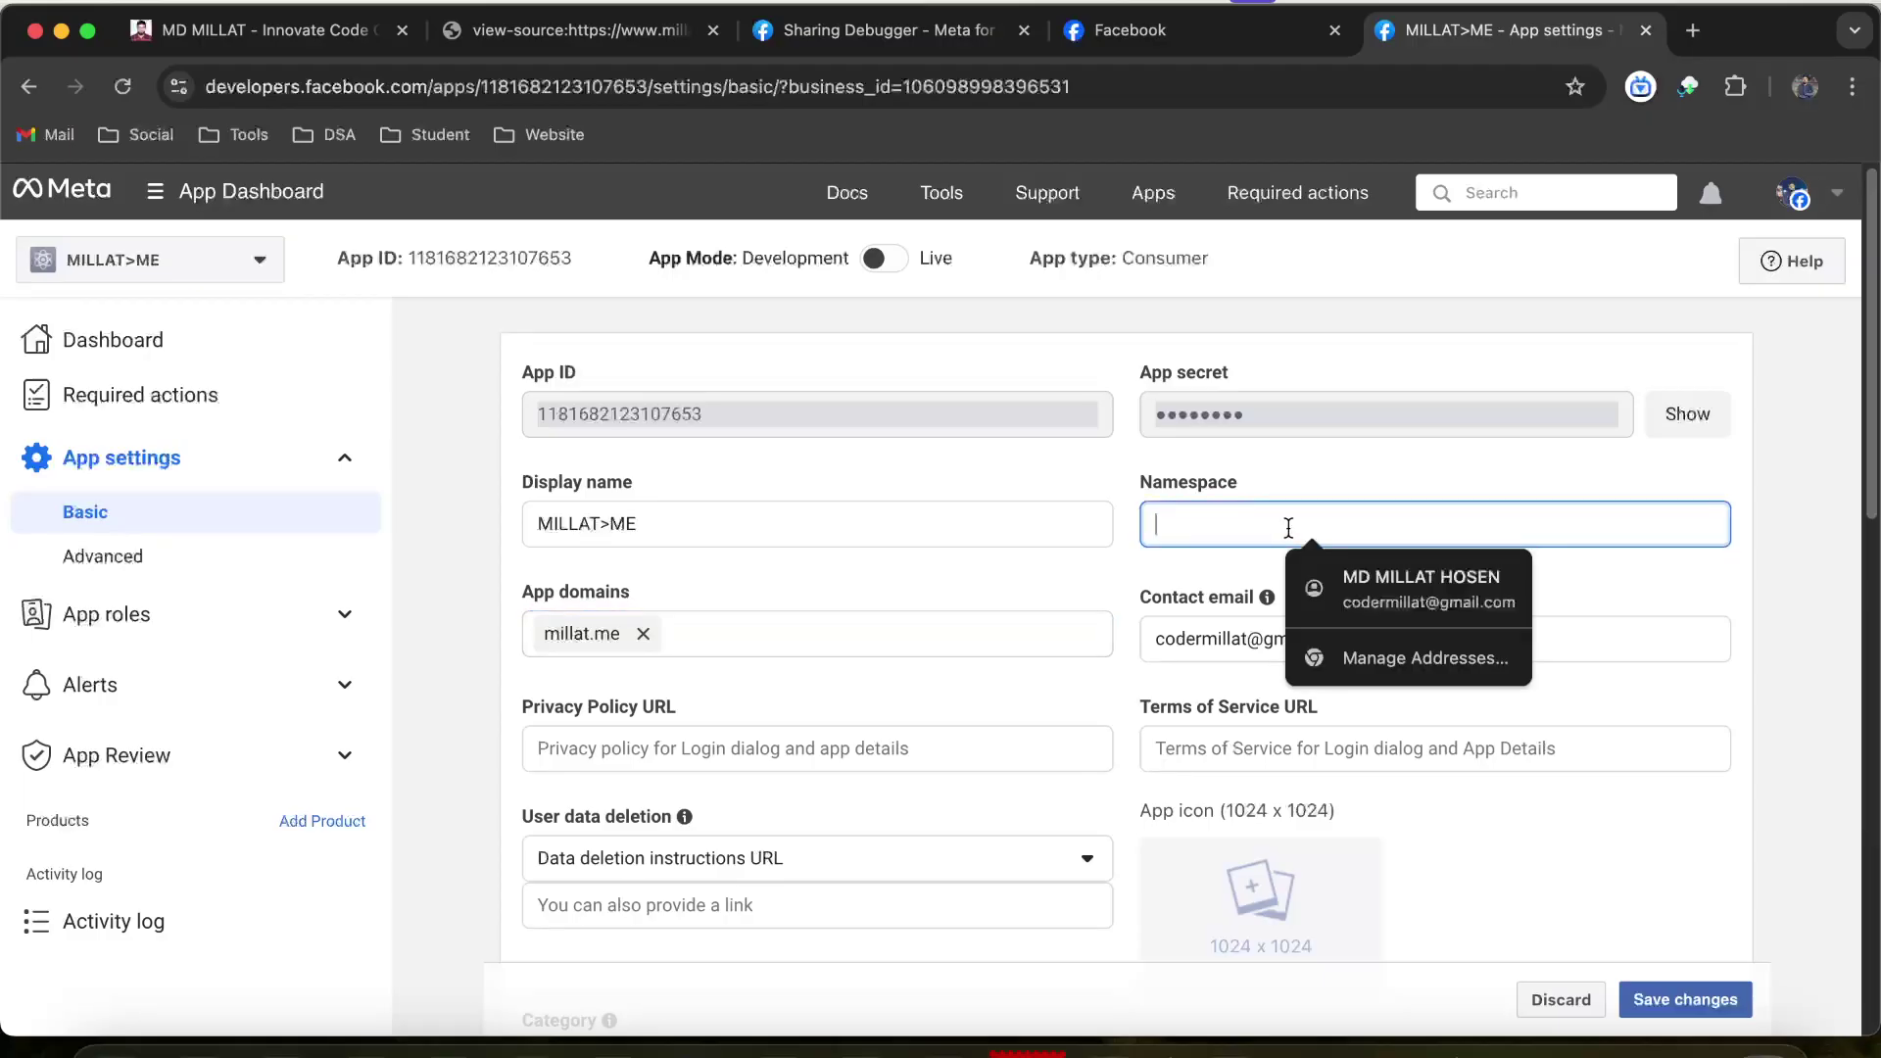
left_click(616, 526)
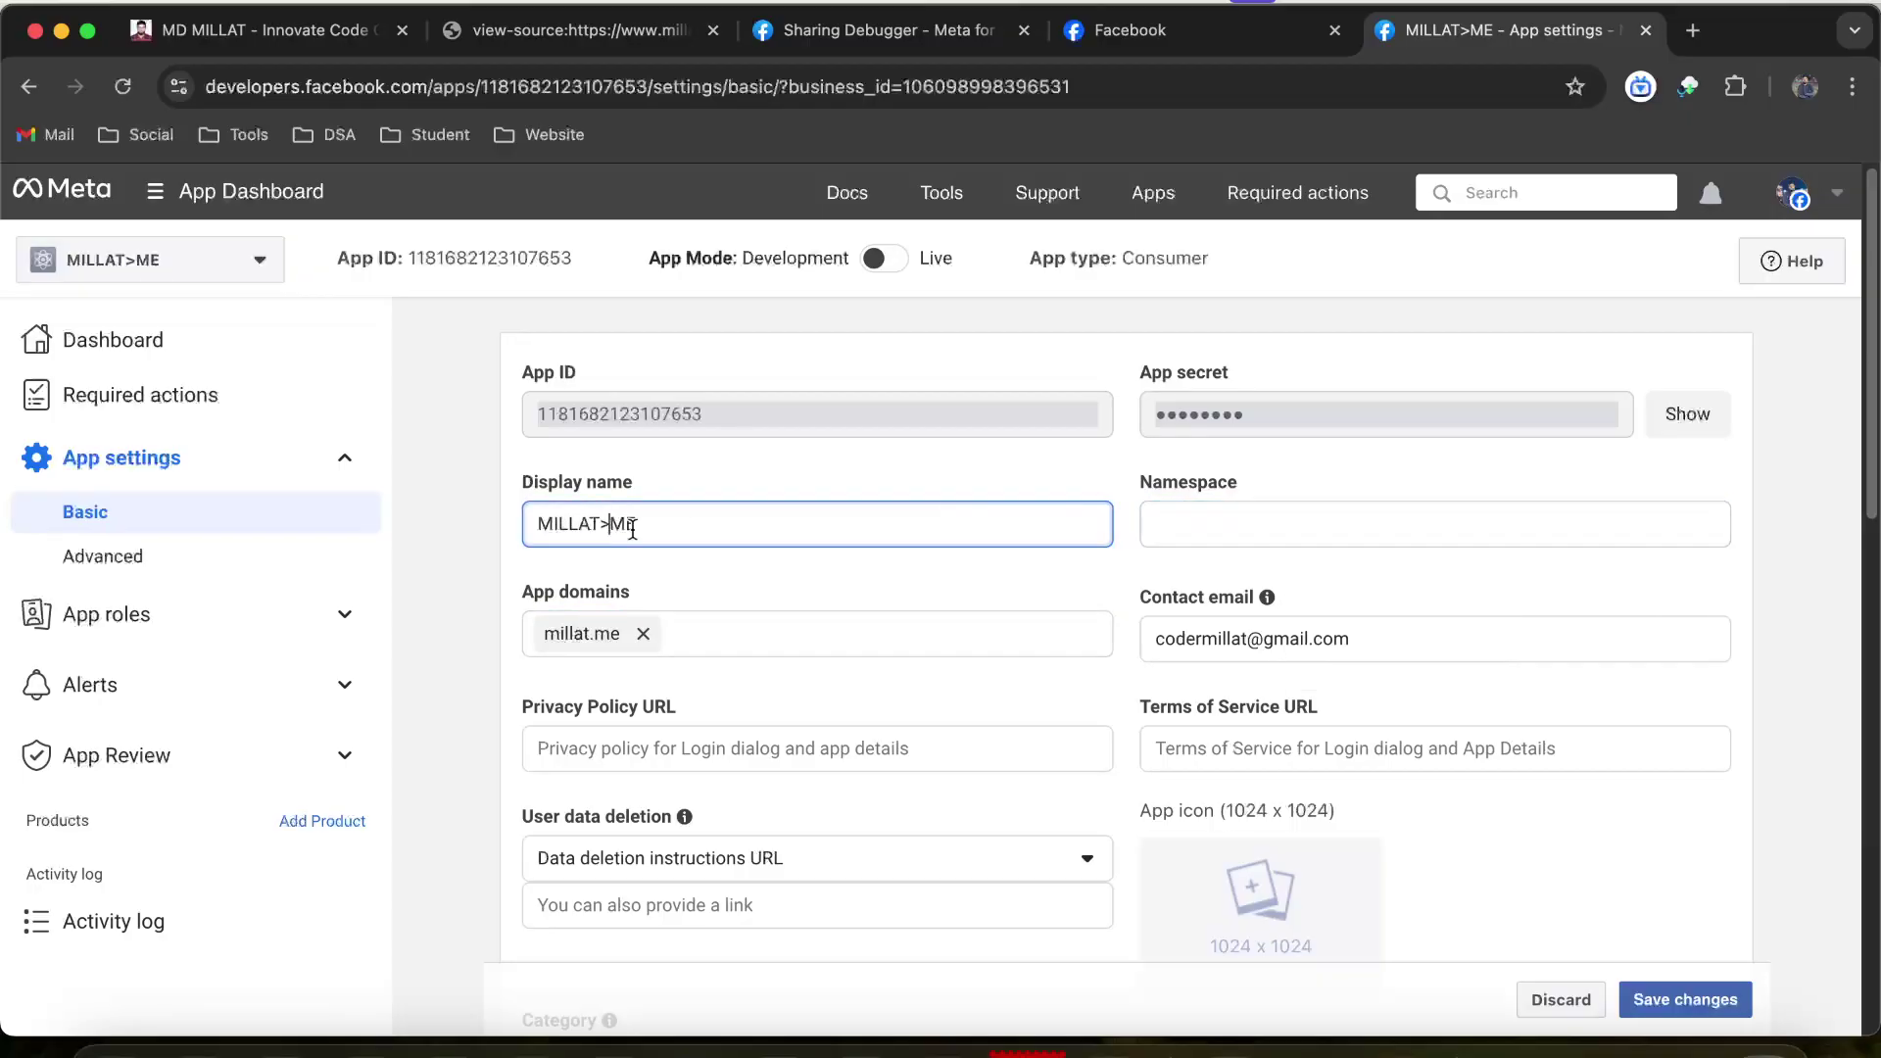
key("BackSpace")
type(".")
key("super+a")
key("super+c")
left_click(1289, 523)
key("super+v")
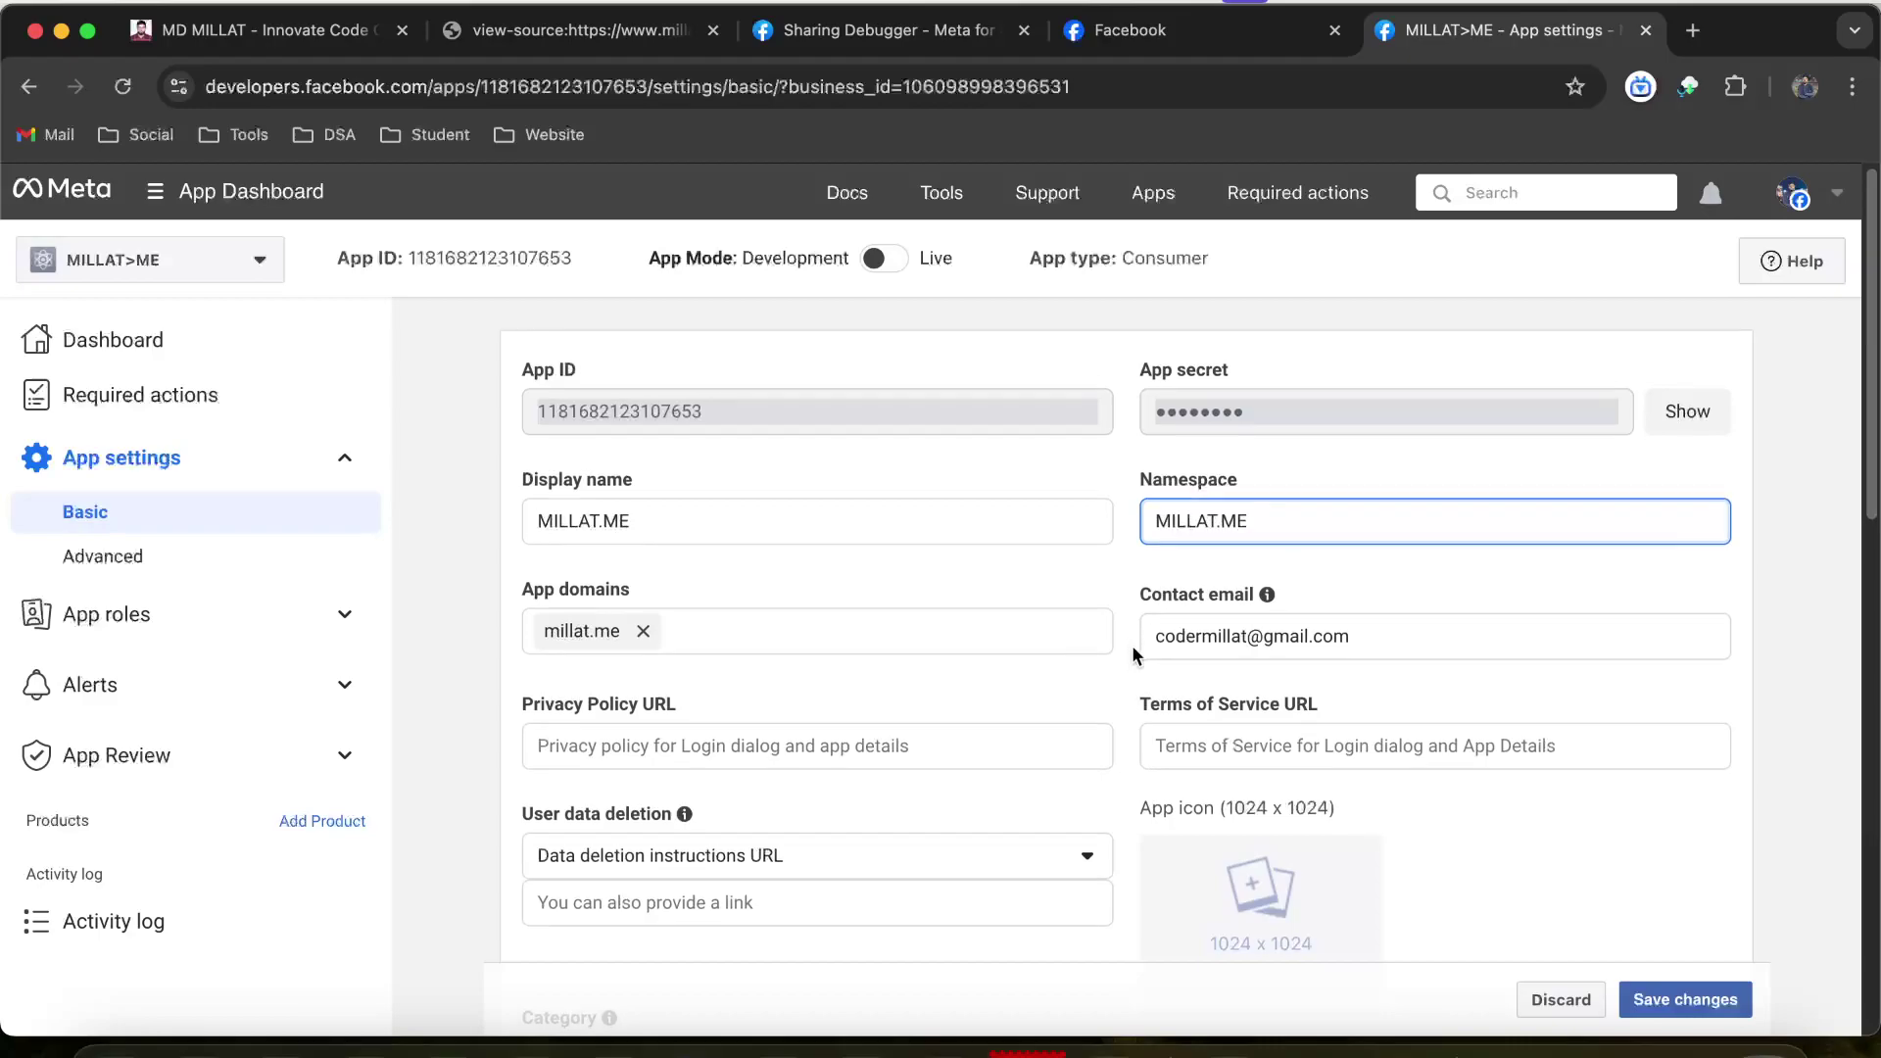
Look through the remaining basic settings, including Privacy Policy URL, Terms of Service URL, user data deletion, category, business verification and Data Protection Officer contact information
scroll(995, 755, "down", 2)
left_click(650, 751)
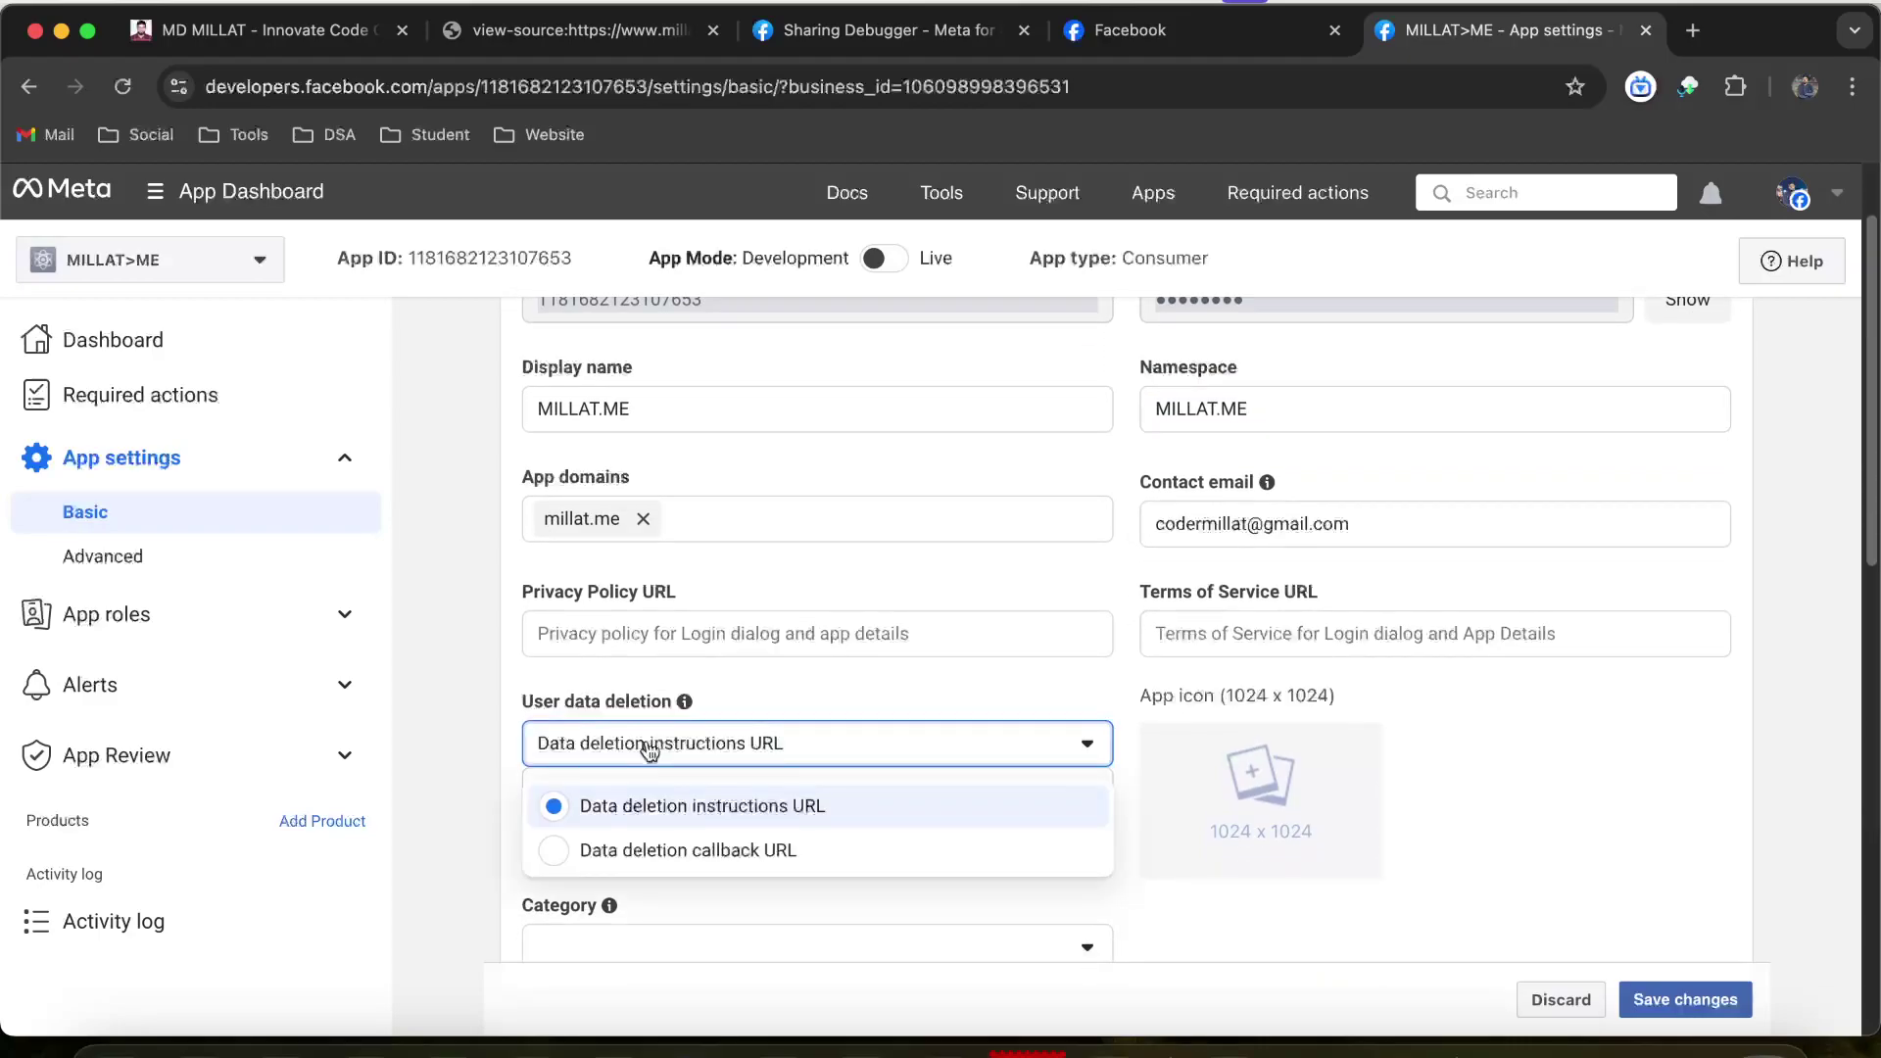
left_click(650, 747)
left_click(733, 632)
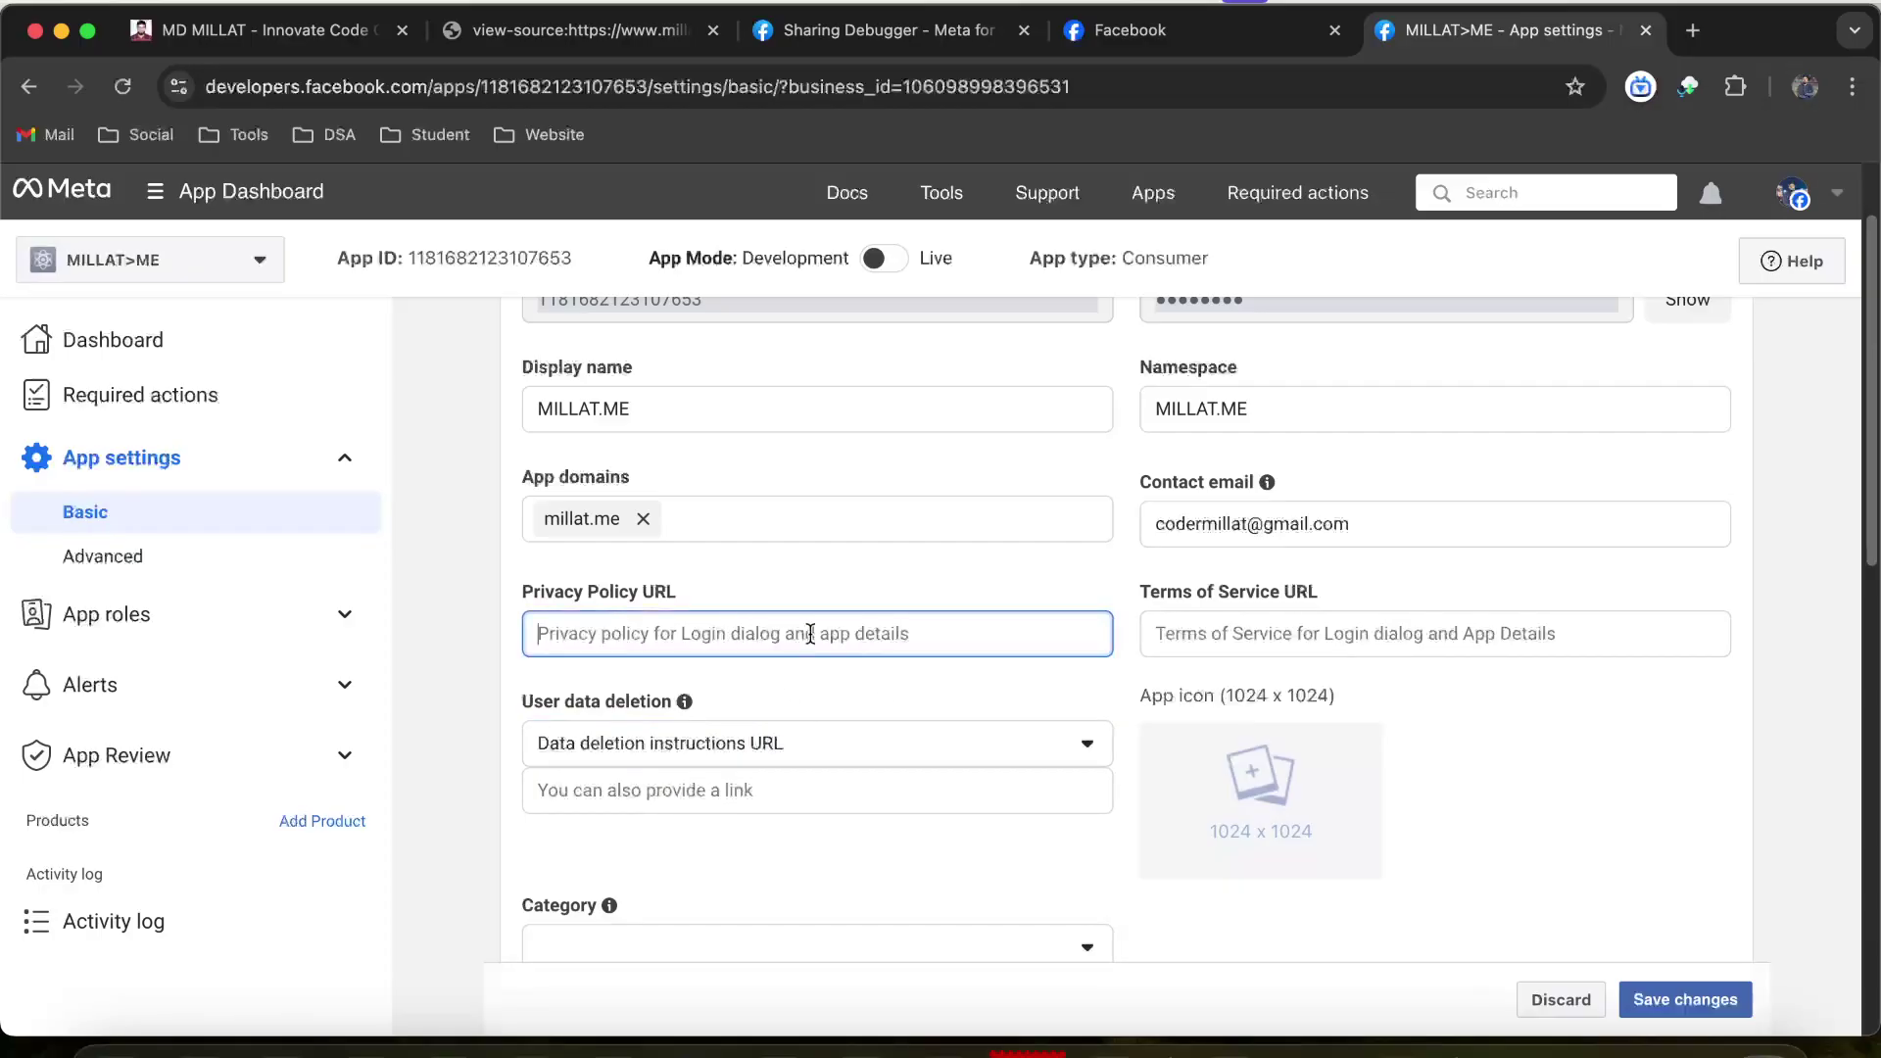
left_click(1305, 632)
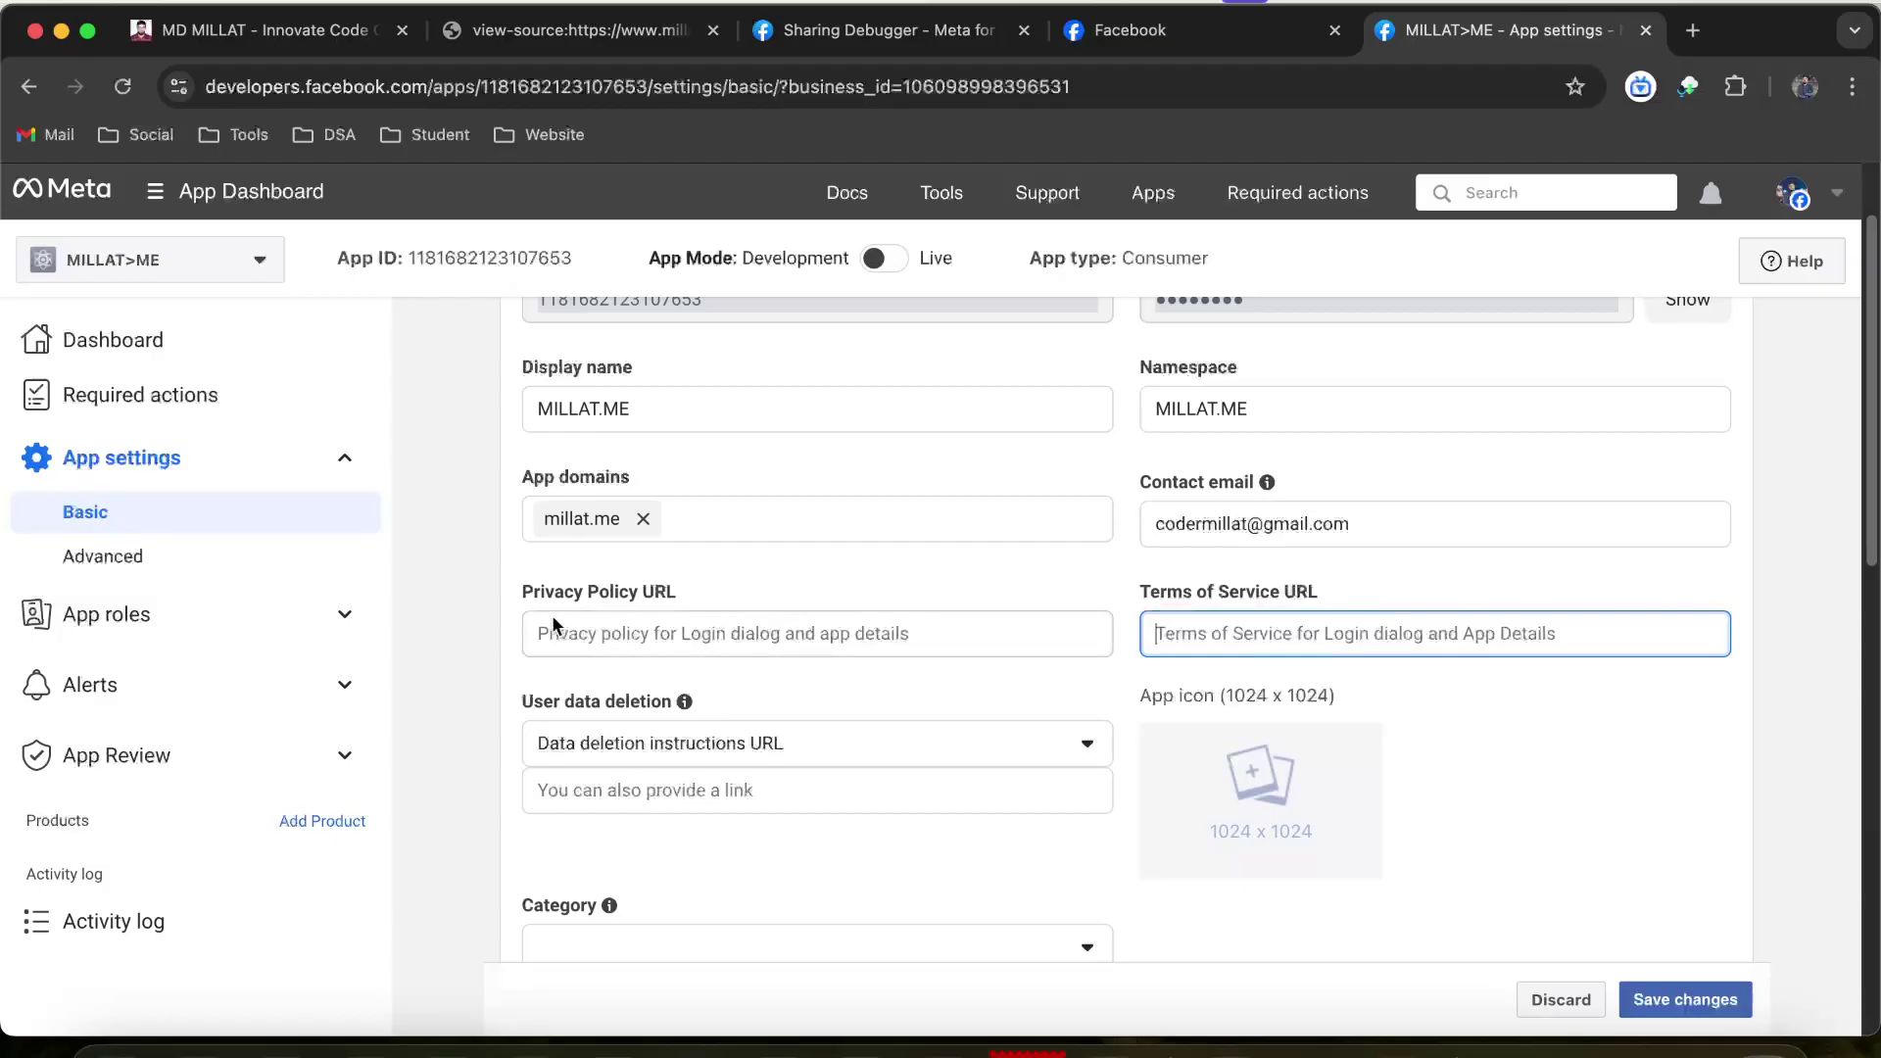
scroll(1391, 639, "down", 2)
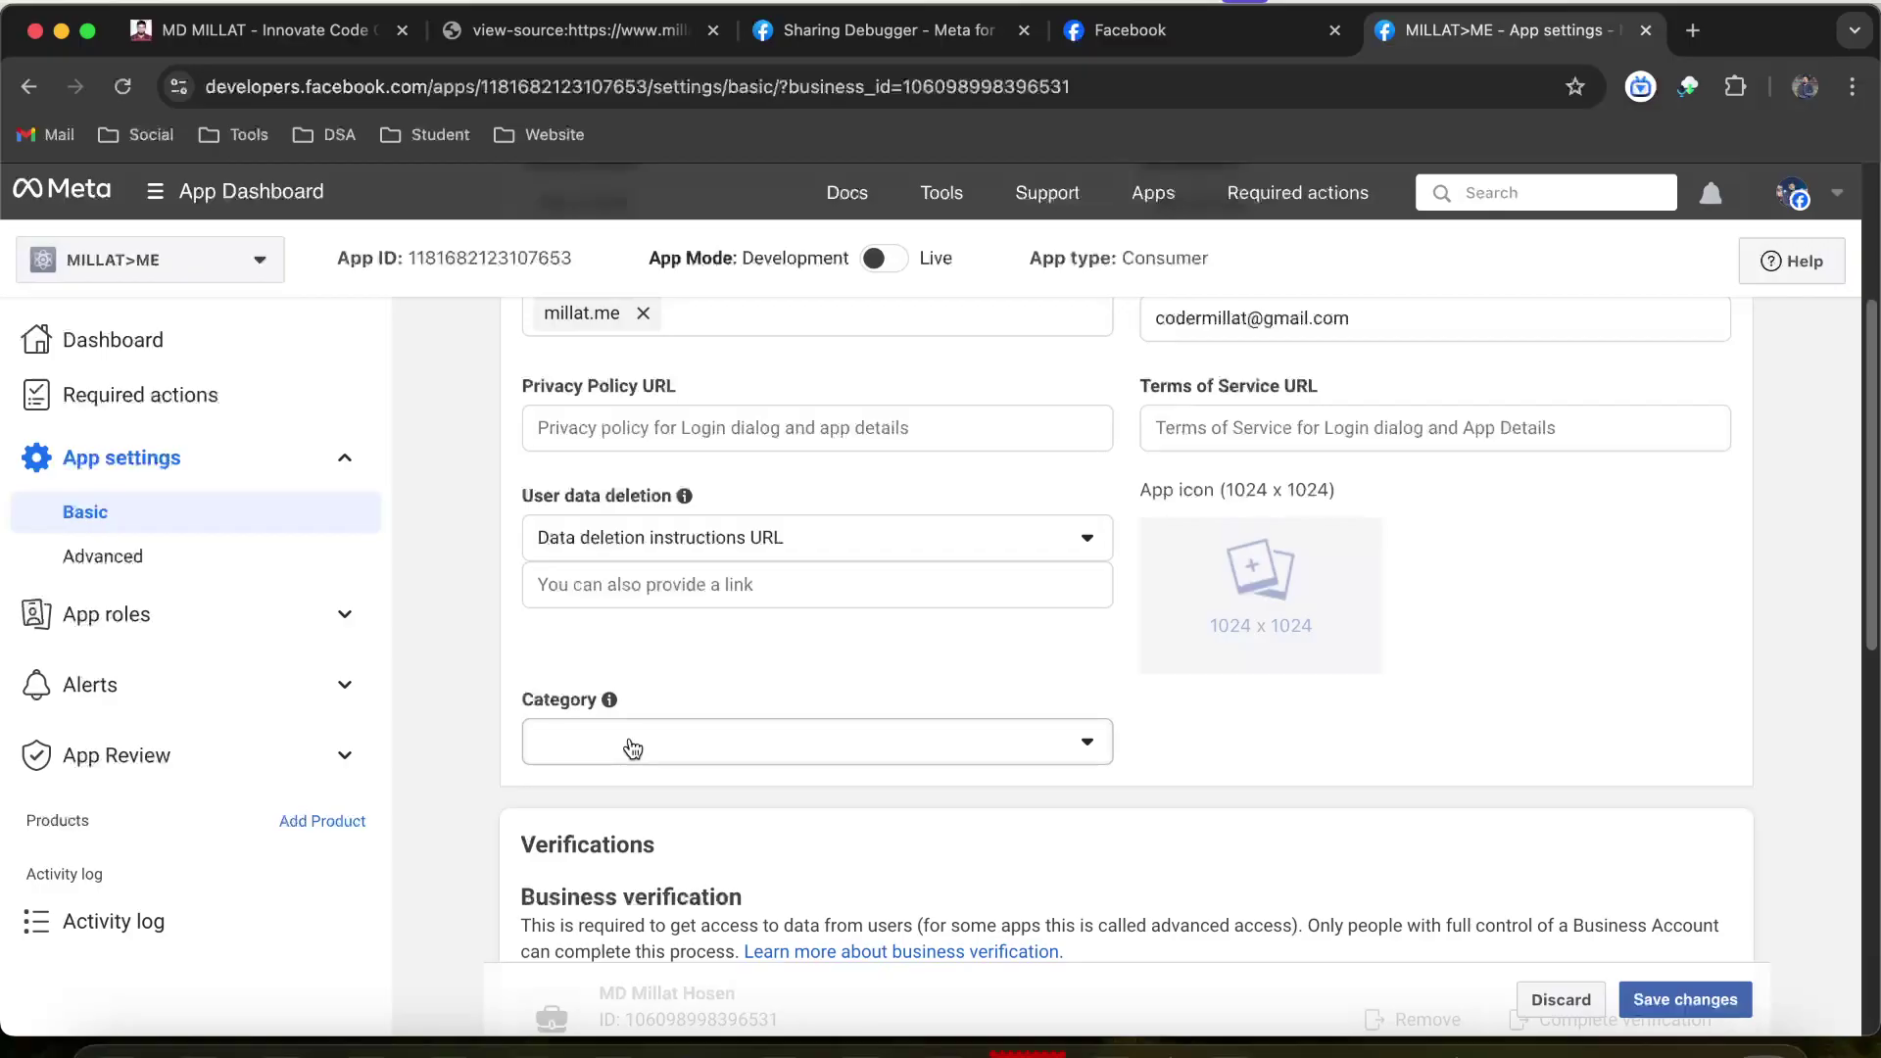
left_click(627, 745)
scroll(743, 722, "down", 2)
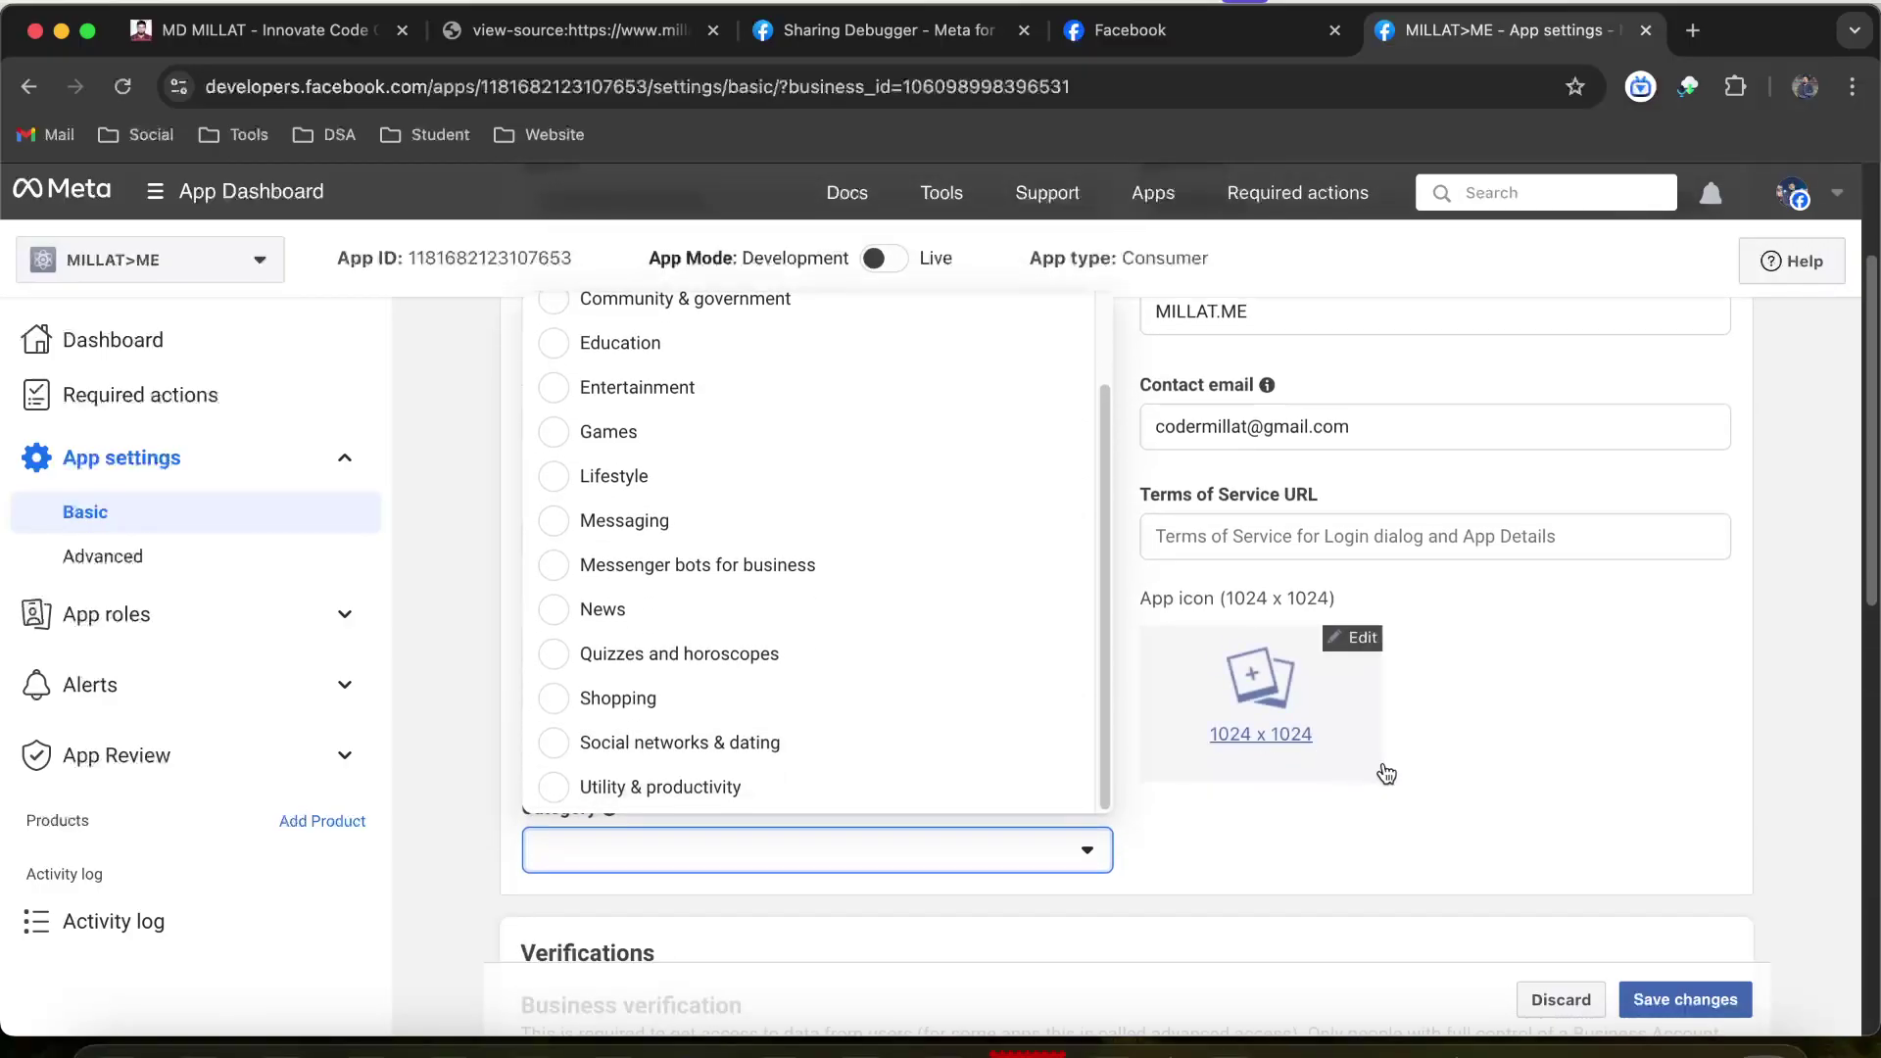
left_click(1612, 735)
scroll(641, 788, "down", 4)
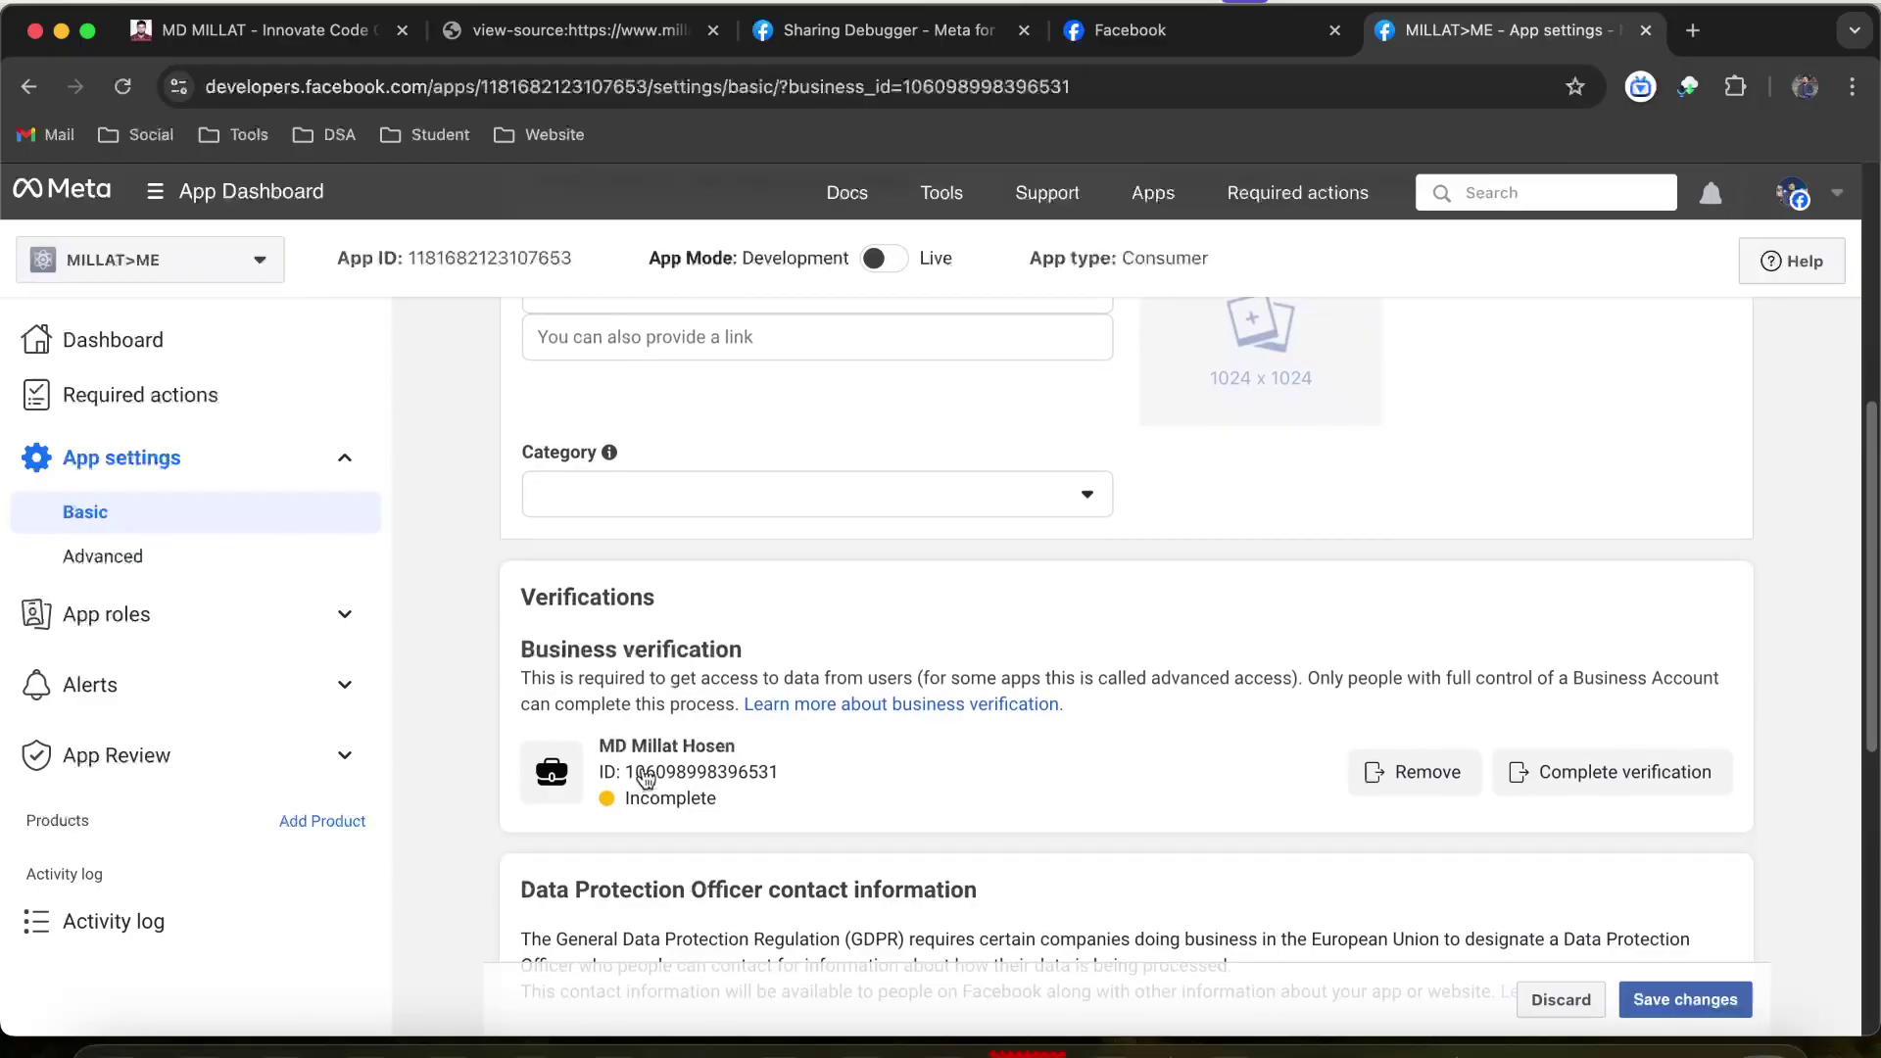
scroll(994, 745, "down", 3)
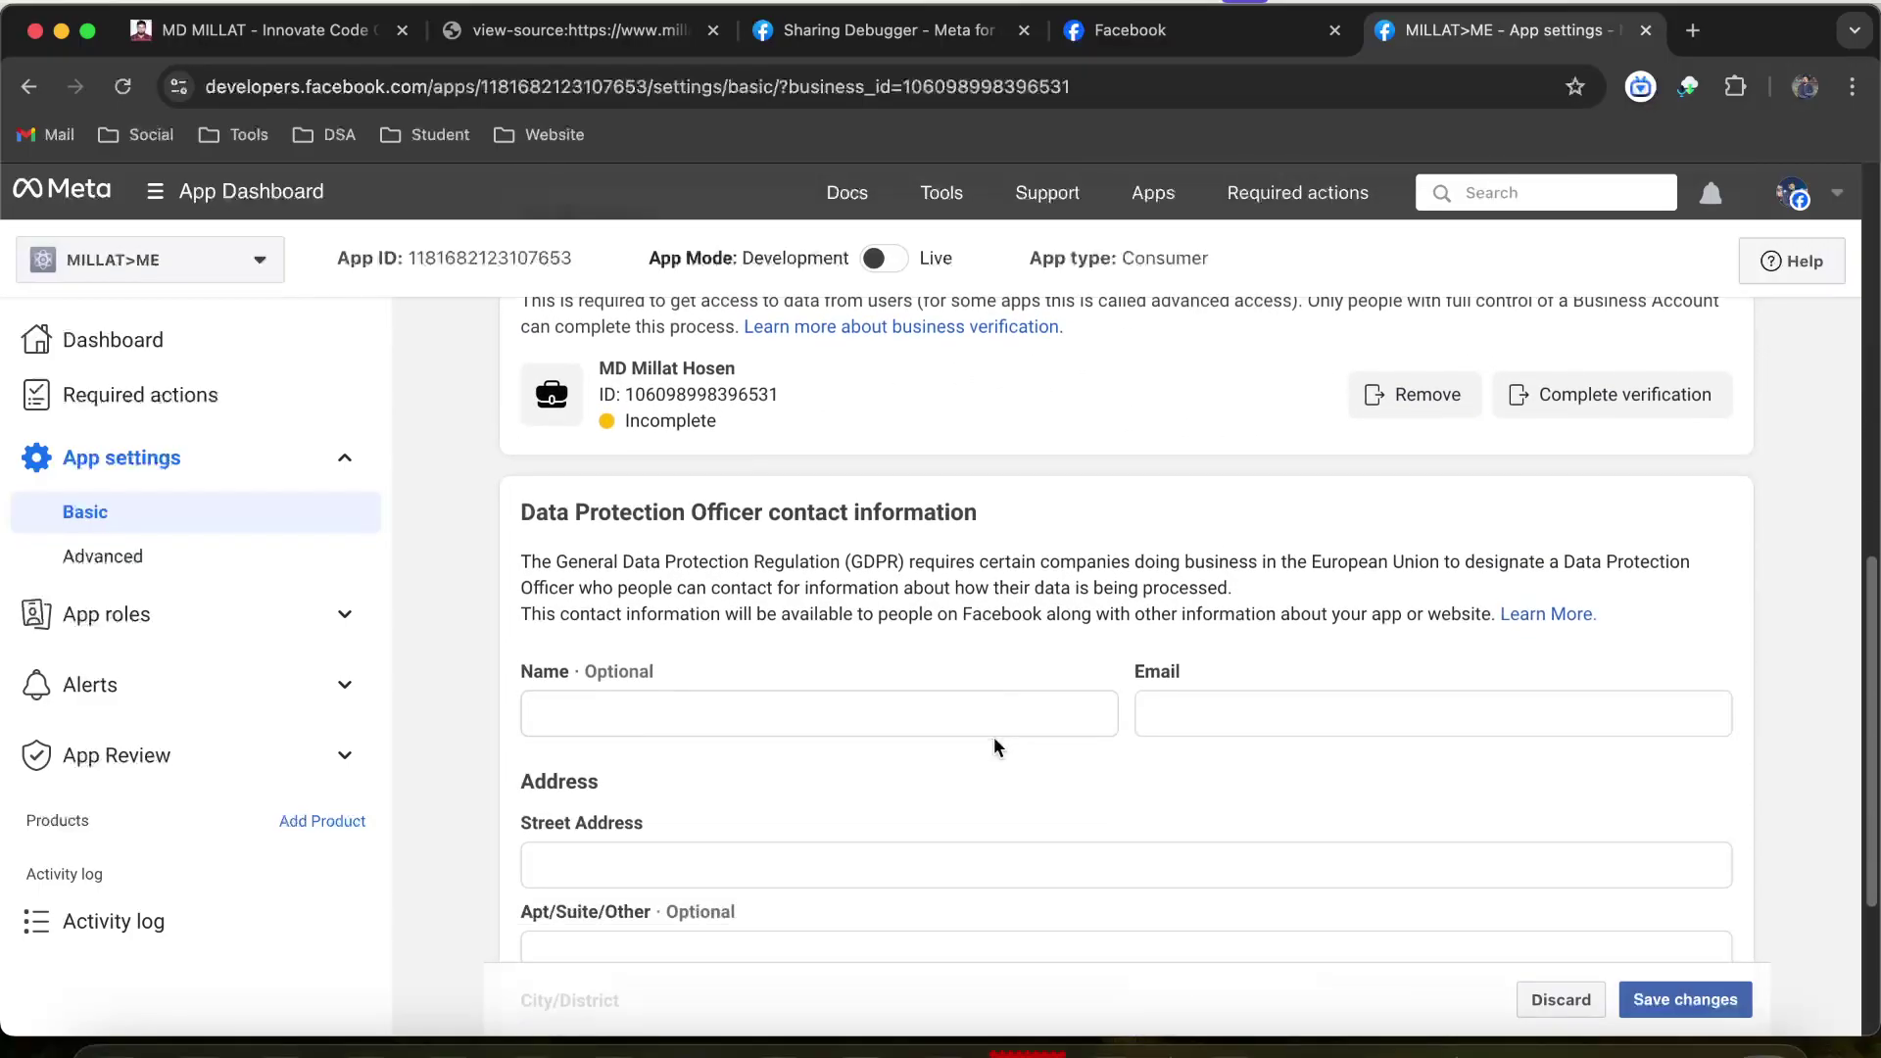
scroll(993, 737, "down", 5)
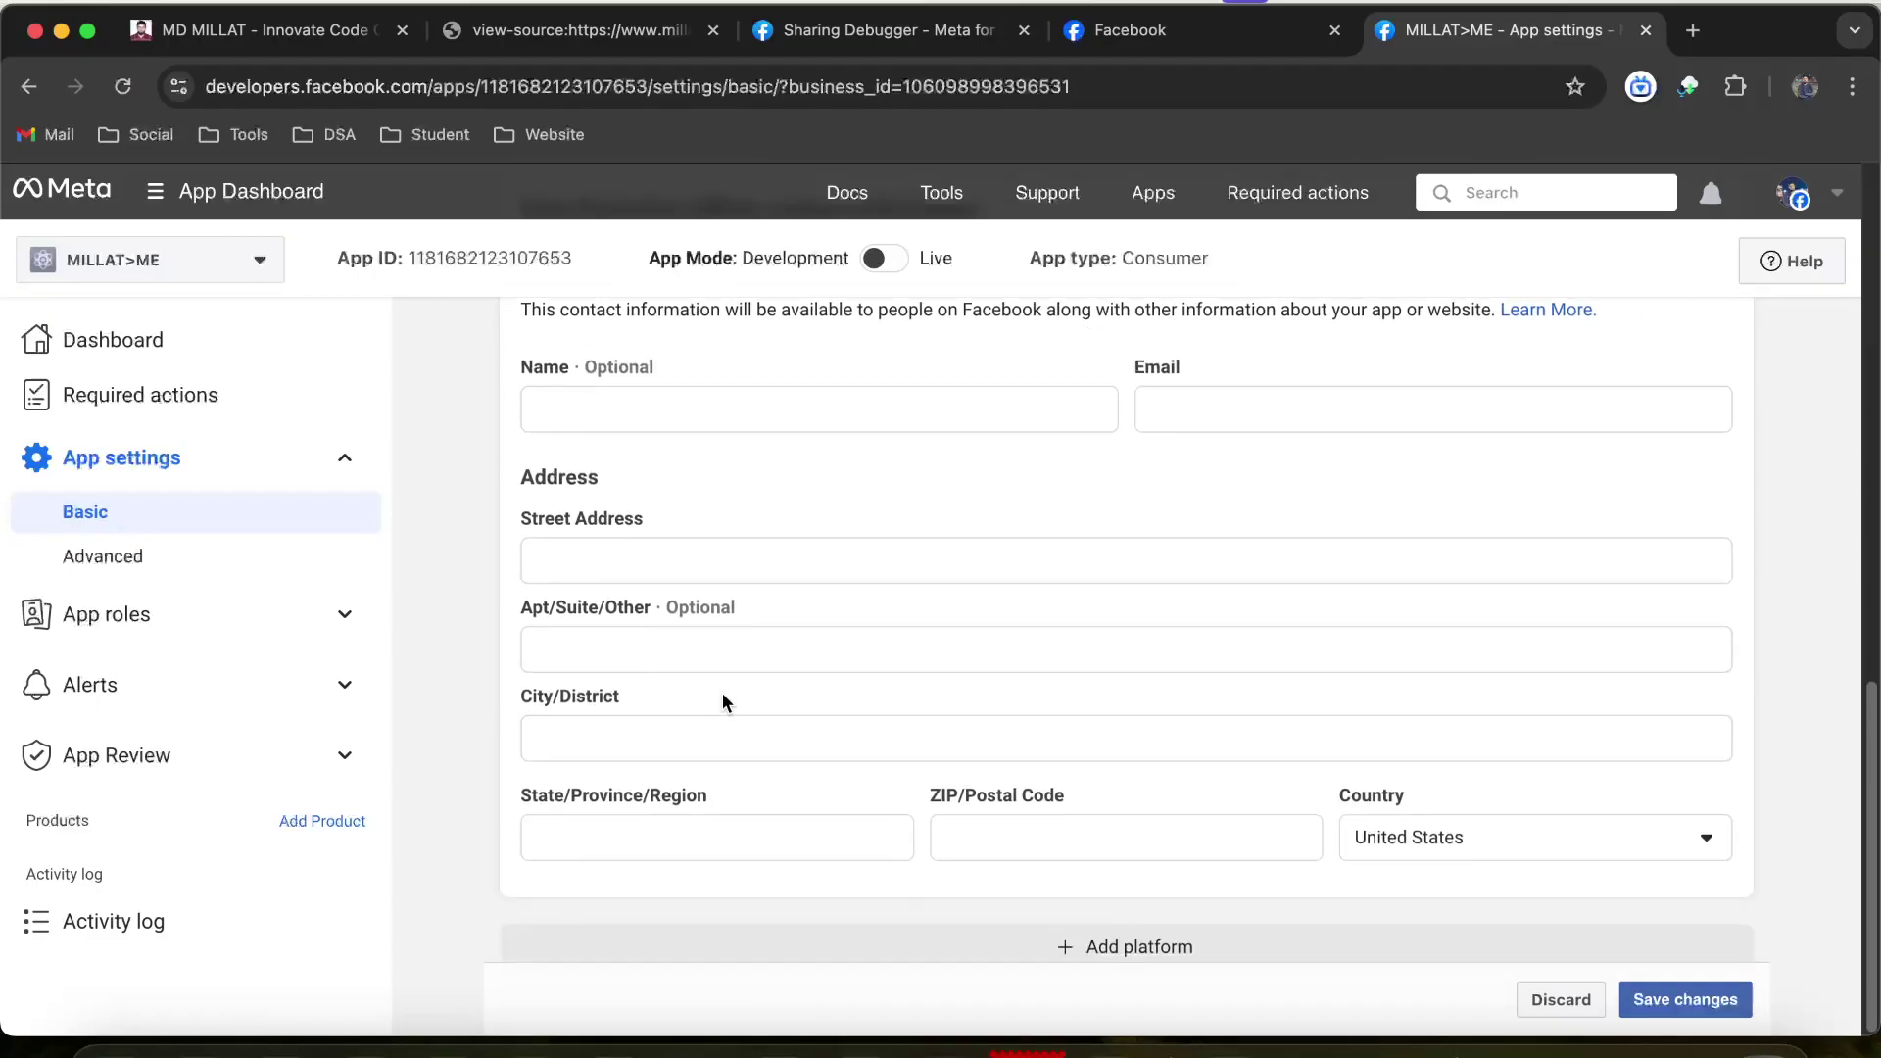
scroll(1162, 773, "up", 7)
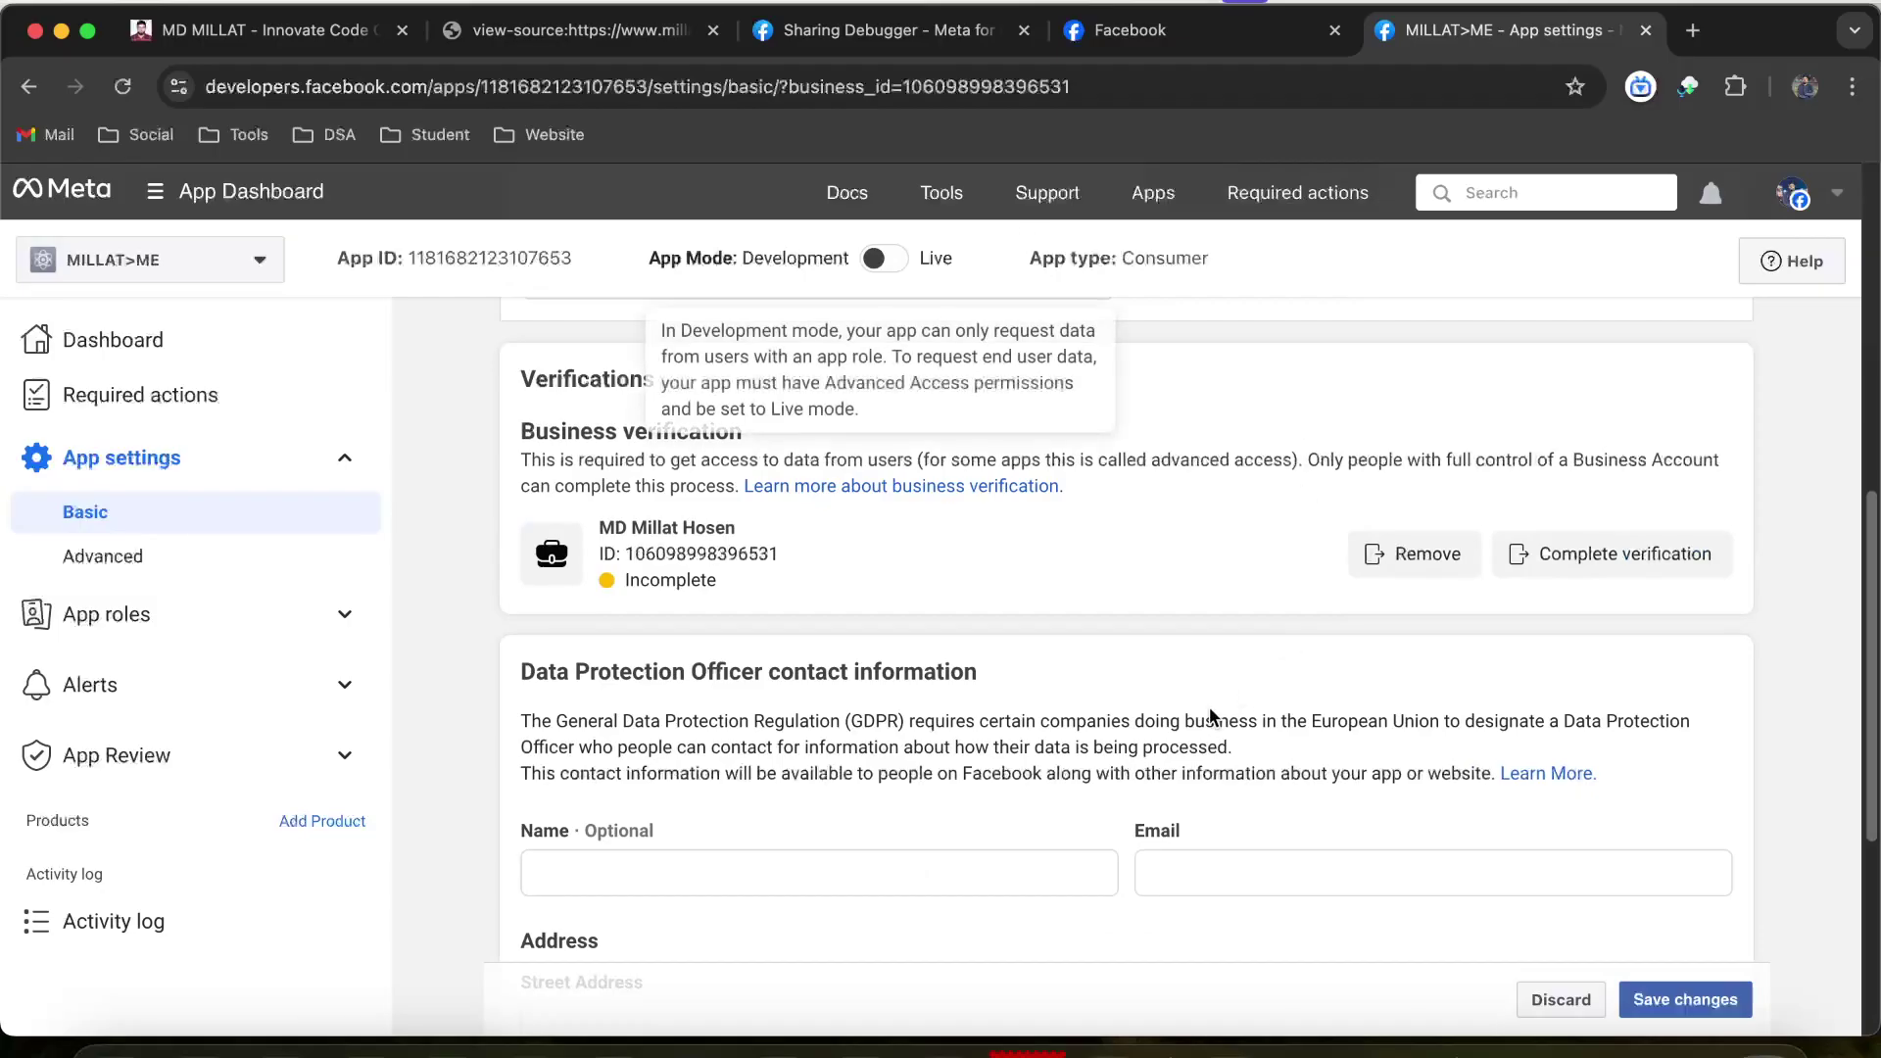
scroll(1434, 860, "up", 4)
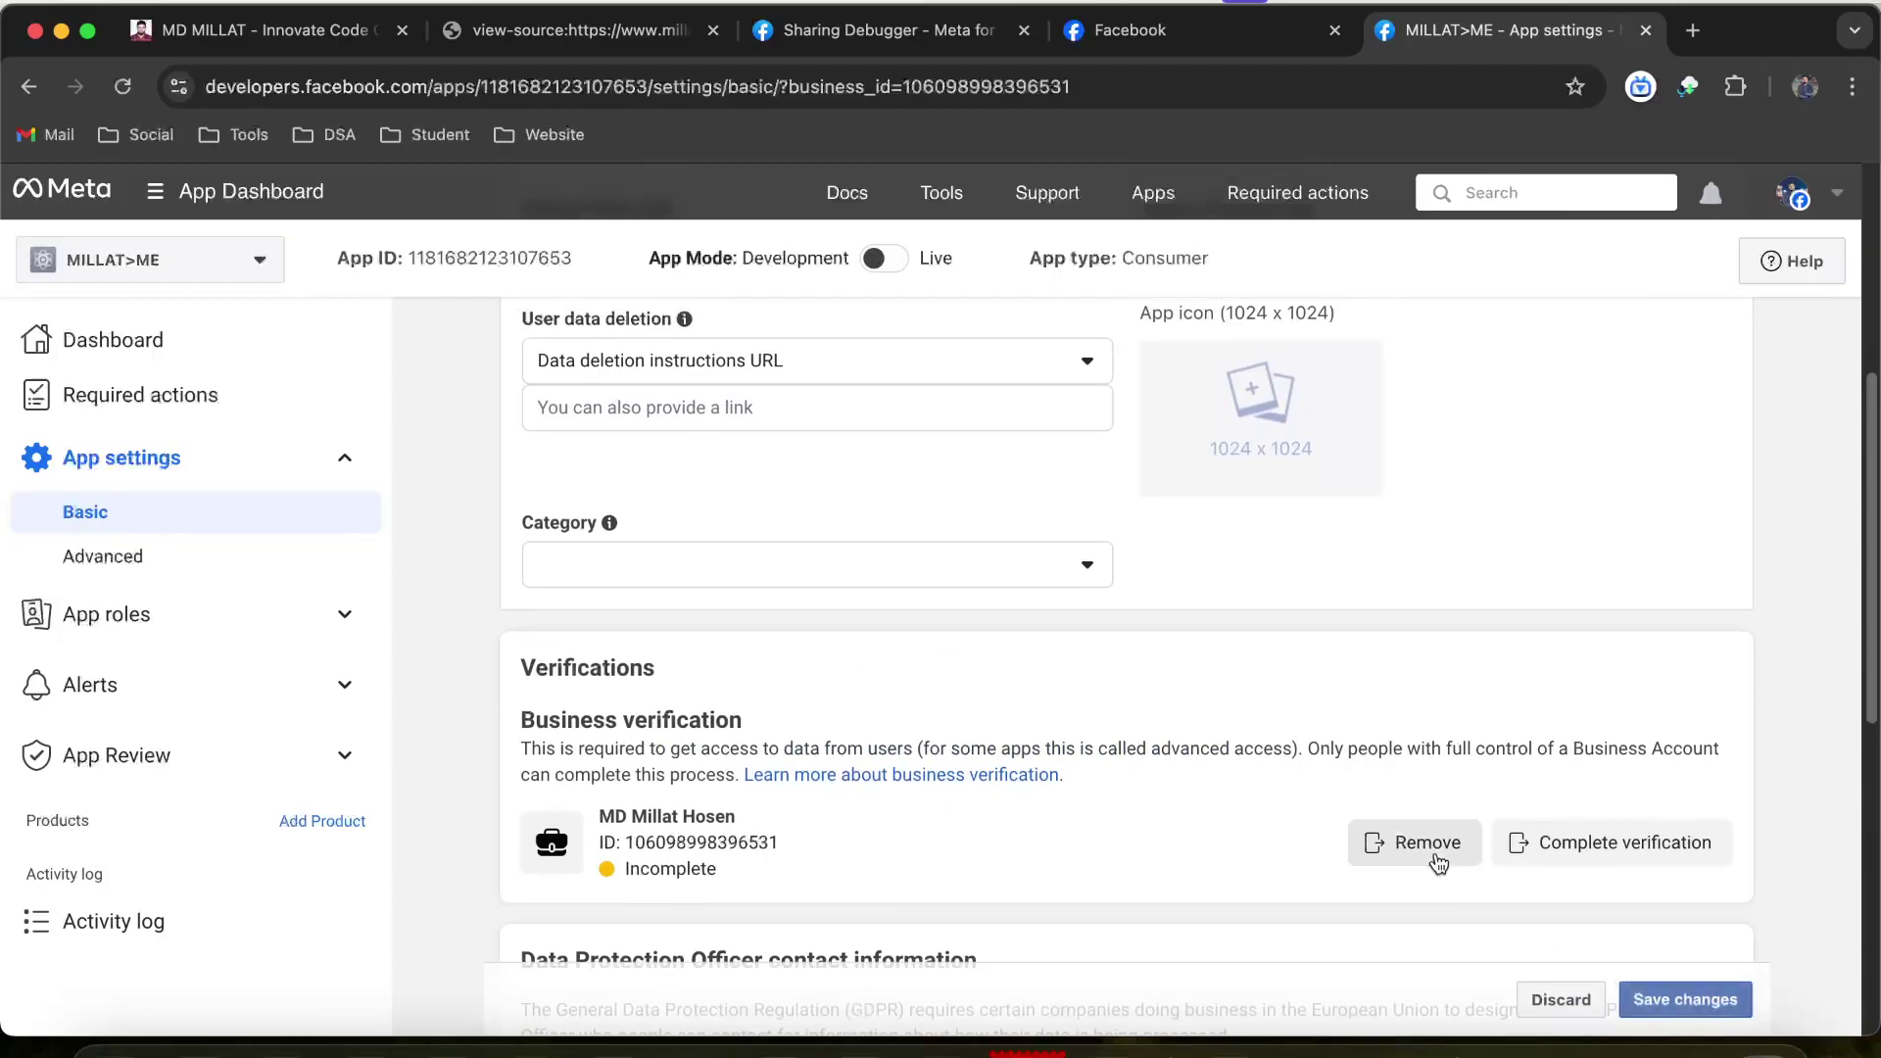
Shorten the app's Namespace to MILLAT, check the field's error and try to save the settings
scroll(1408, 851, "up", 2)
left_click(1320, 541)
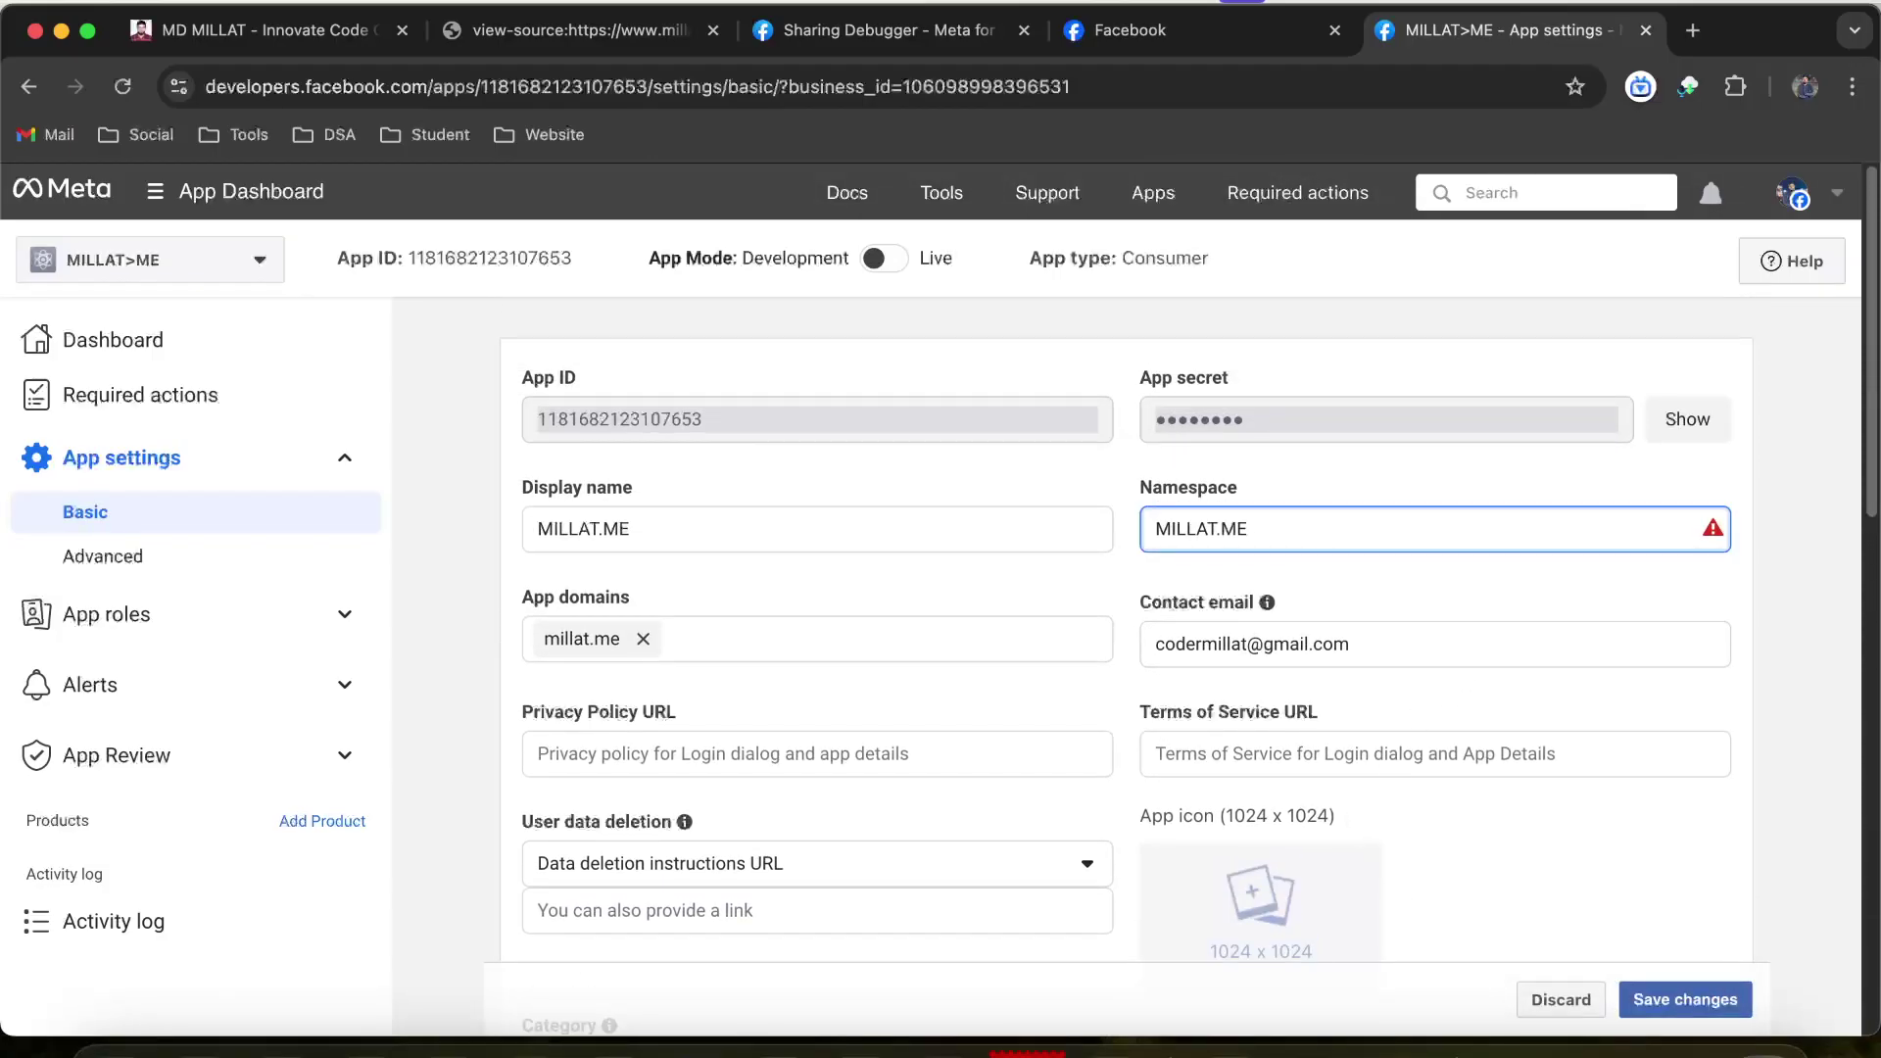
key("BackSpace")
key("BackSpace")
key("BackSpace")
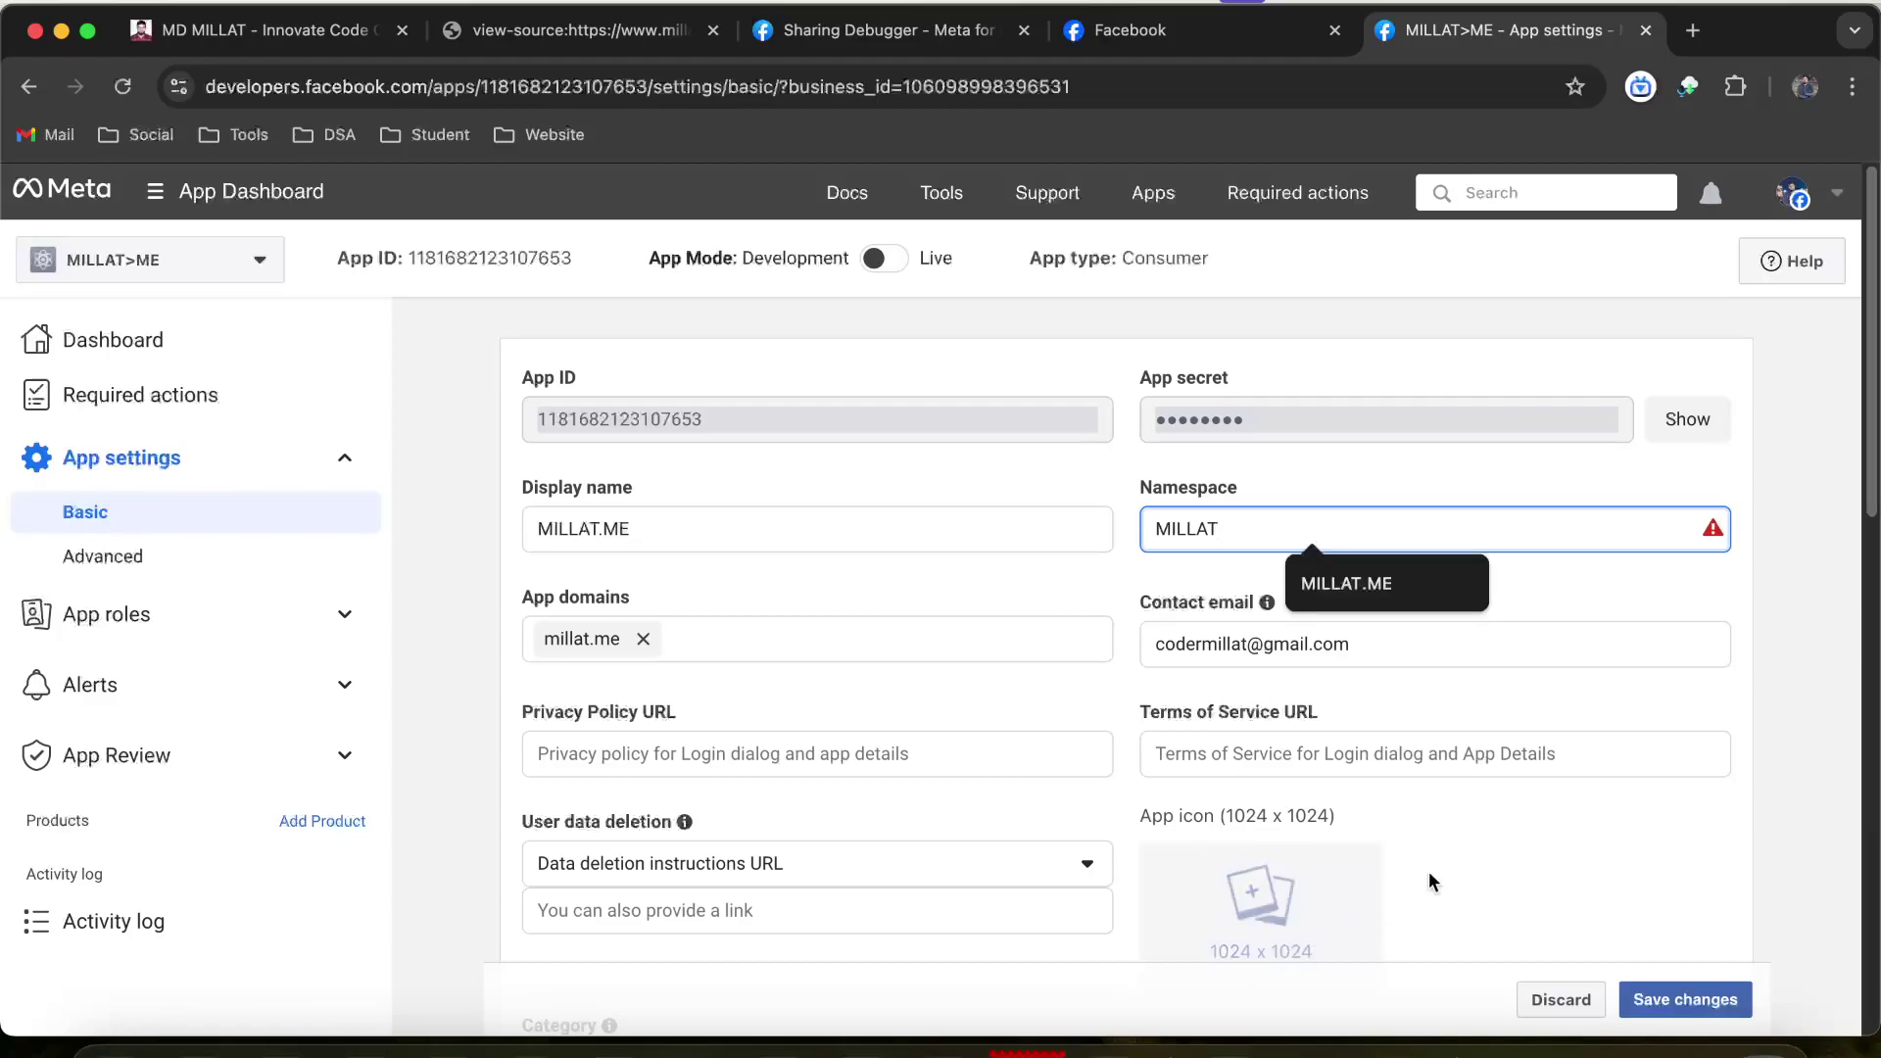
left_click(1814, 578)
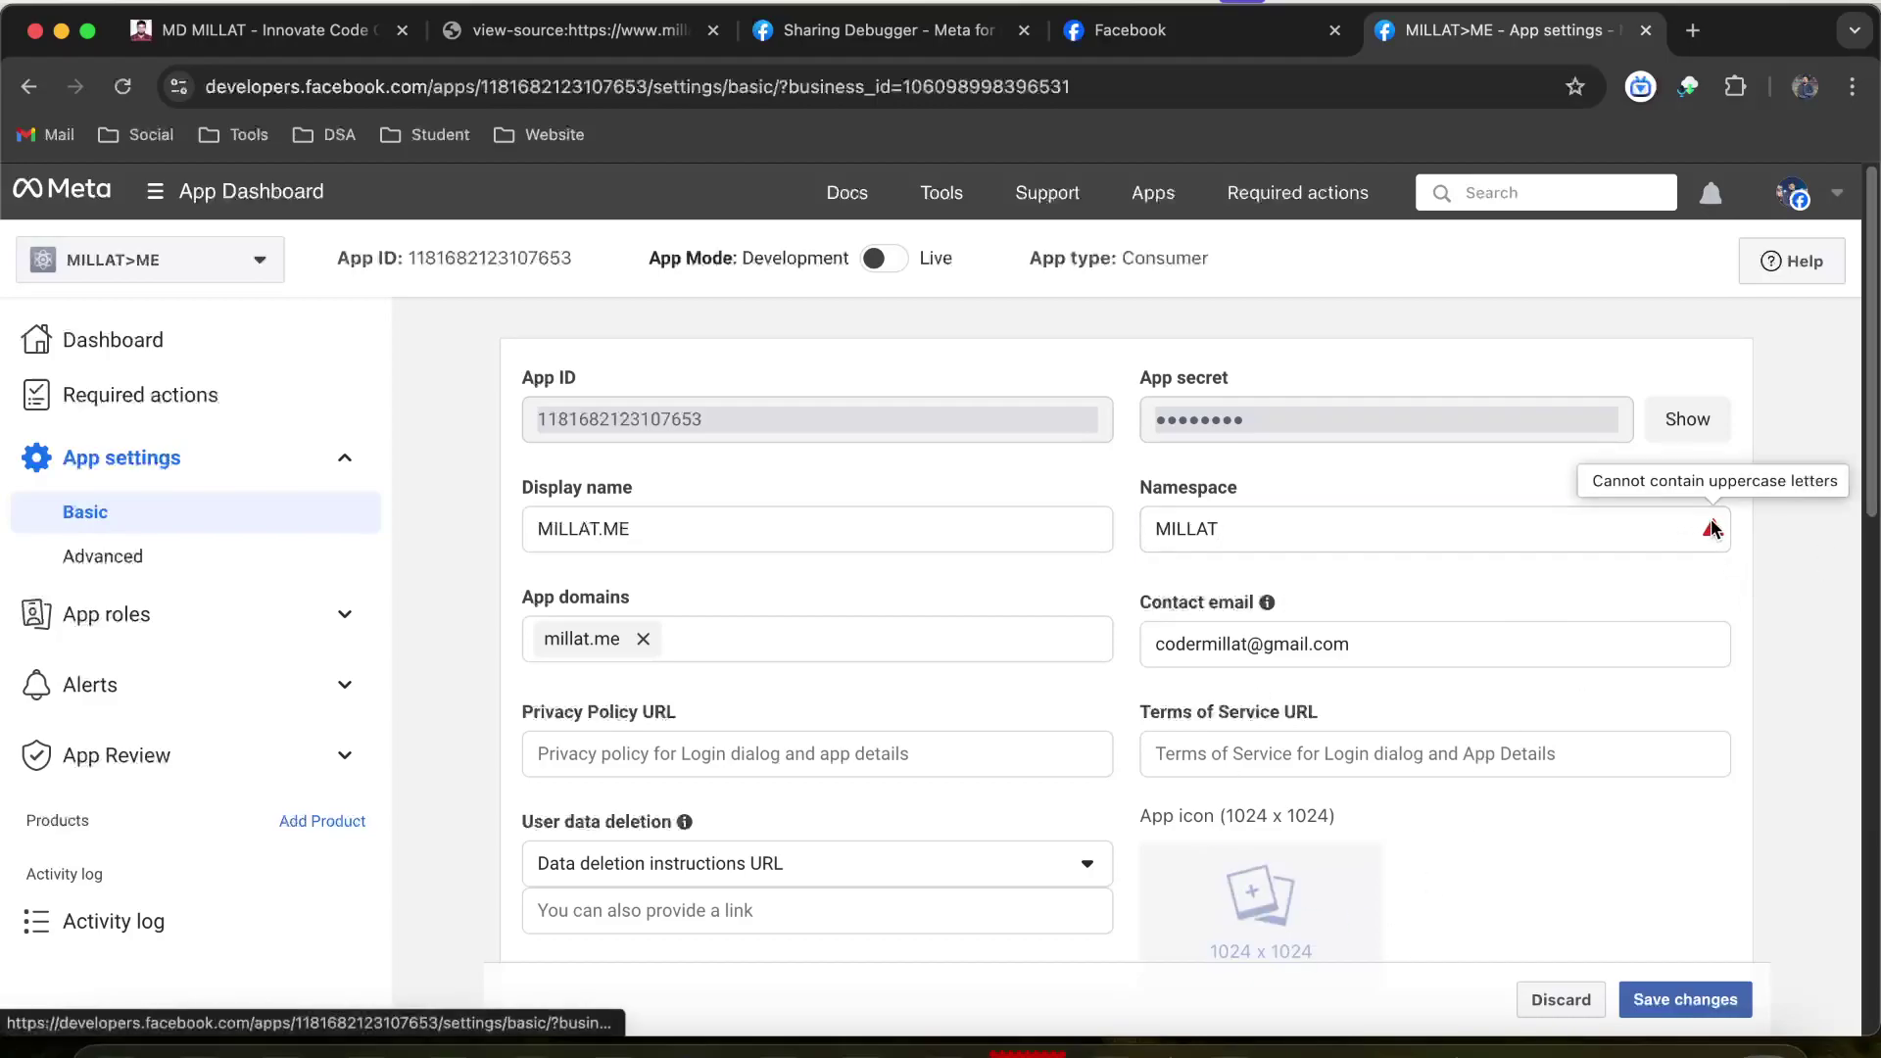
left_click(1685, 999)
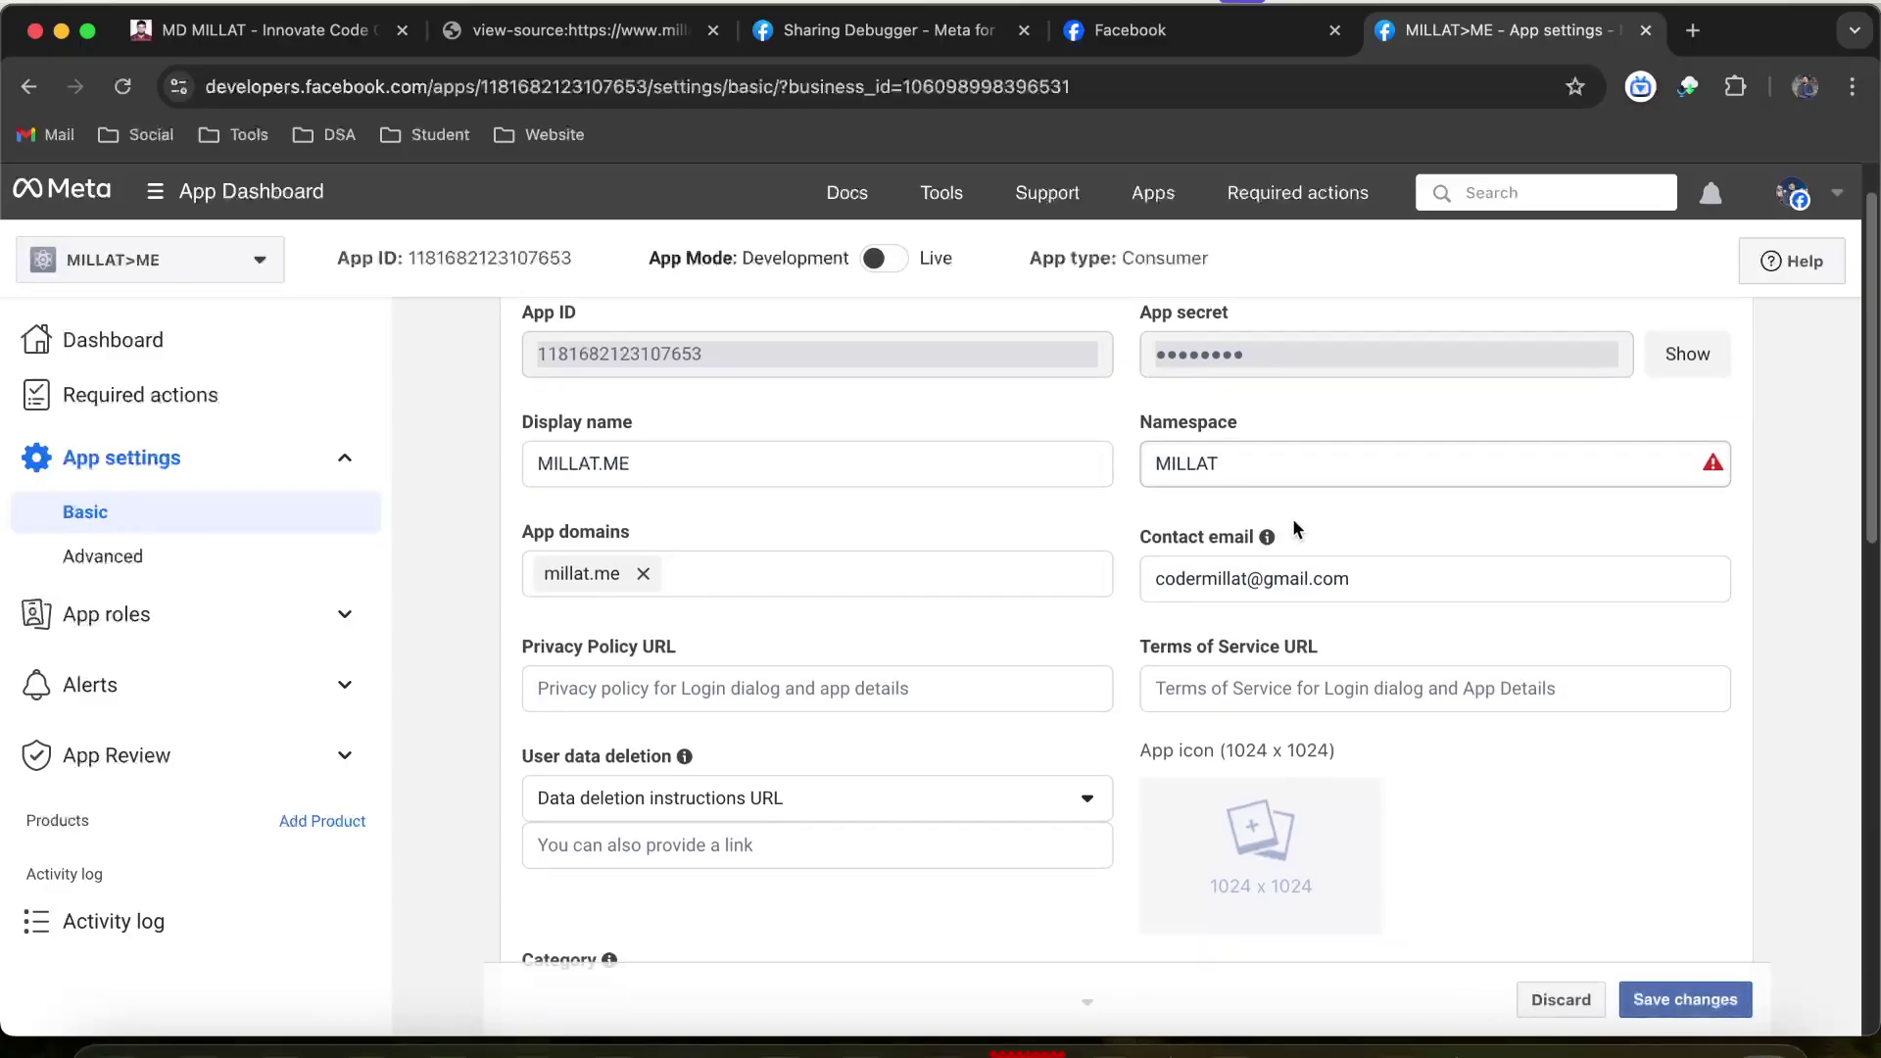
Replace the Namespace with lowercase millat and try to save the settings
scroll(1289, 509, "up", 3)
double_click(1256, 529)
type("millat")
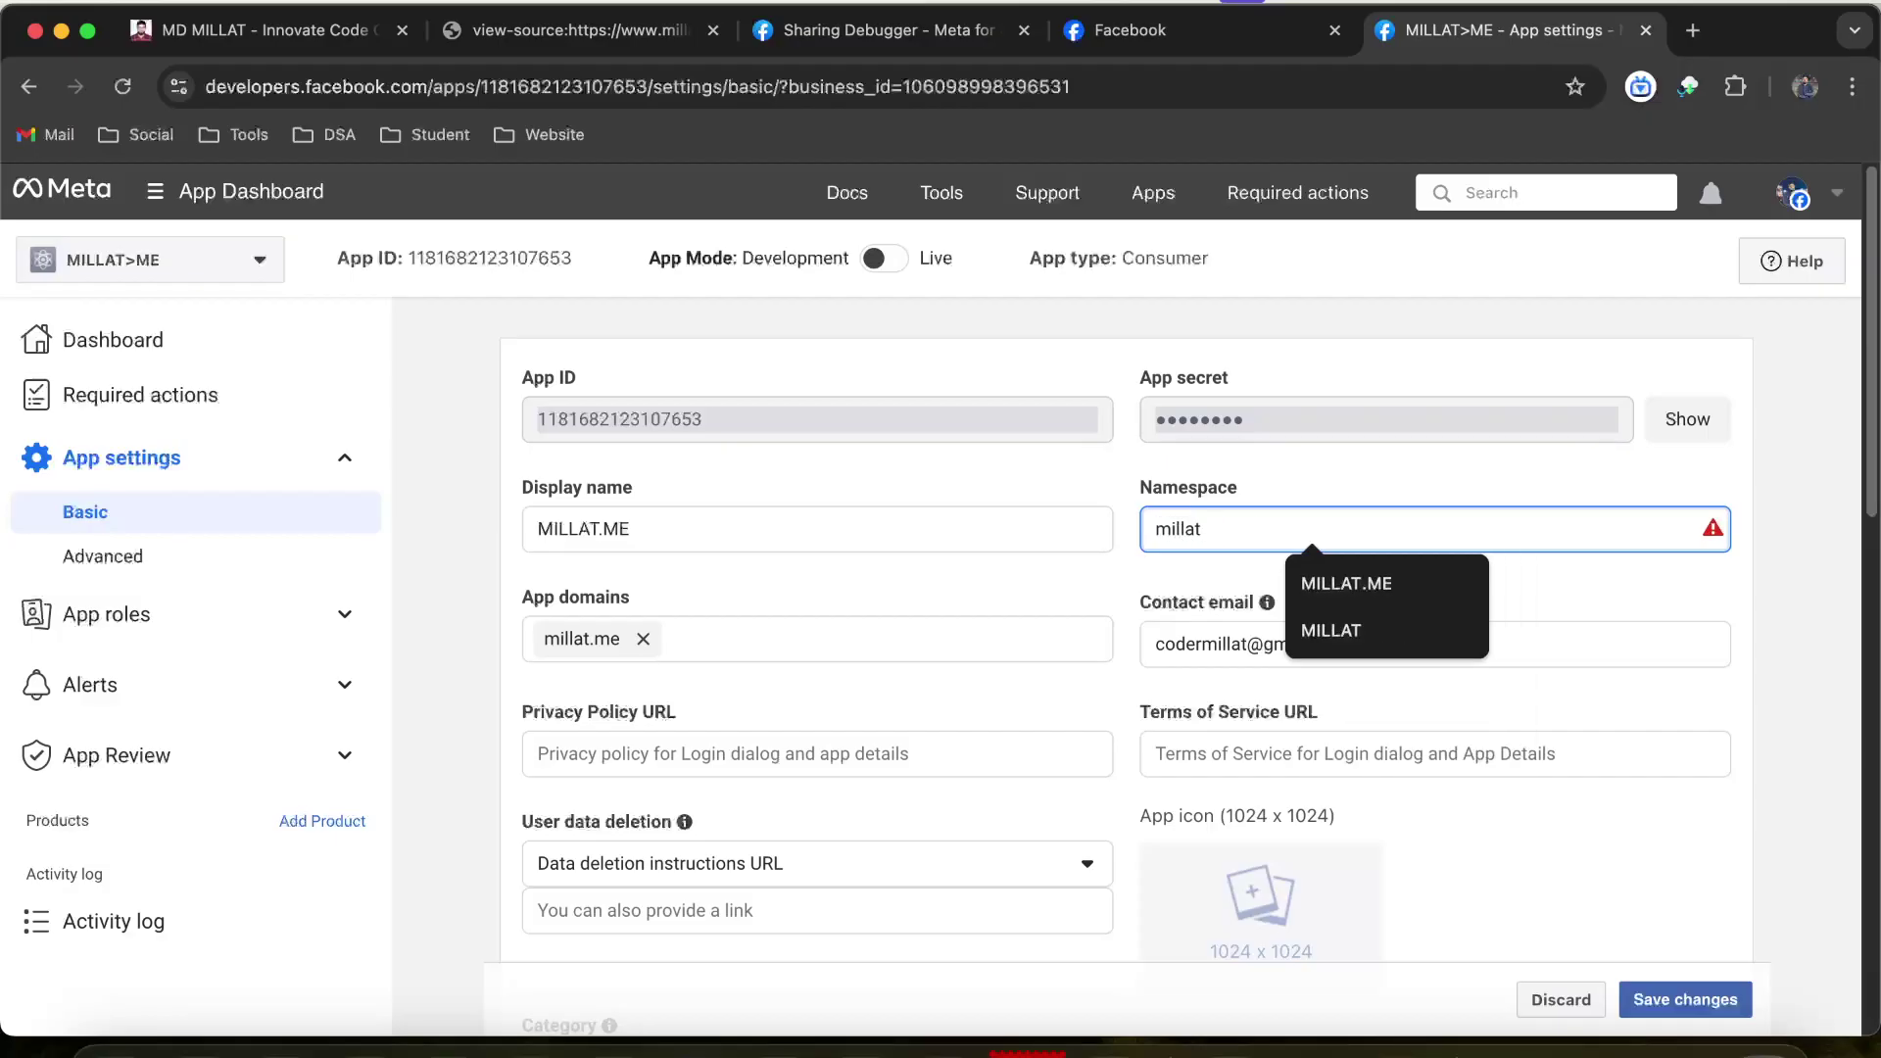
left_click(1714, 999)
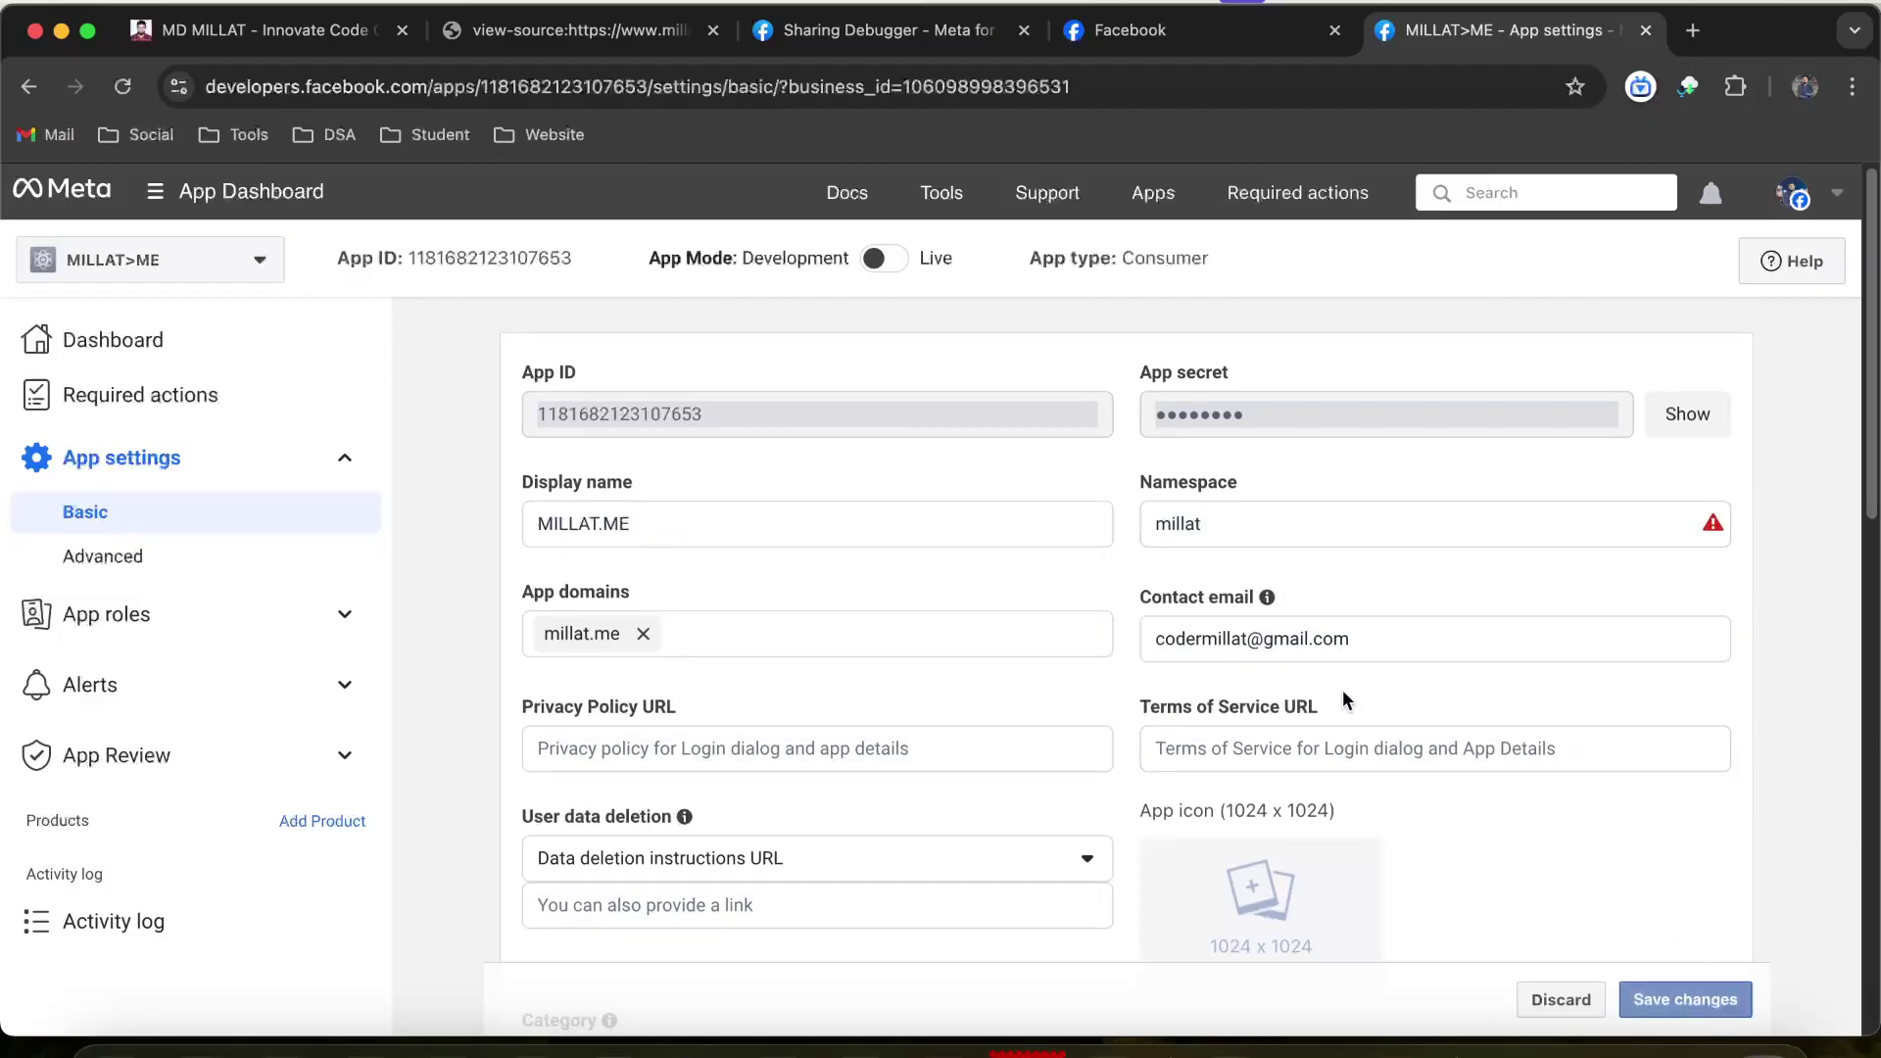
Check the Namespace error, extend the value to millat.me and try to save the settings
scroll(1344, 697, "down", 3)
scroll(1333, 686, "down", 3)
scroll(1332, 685, "up", 3)
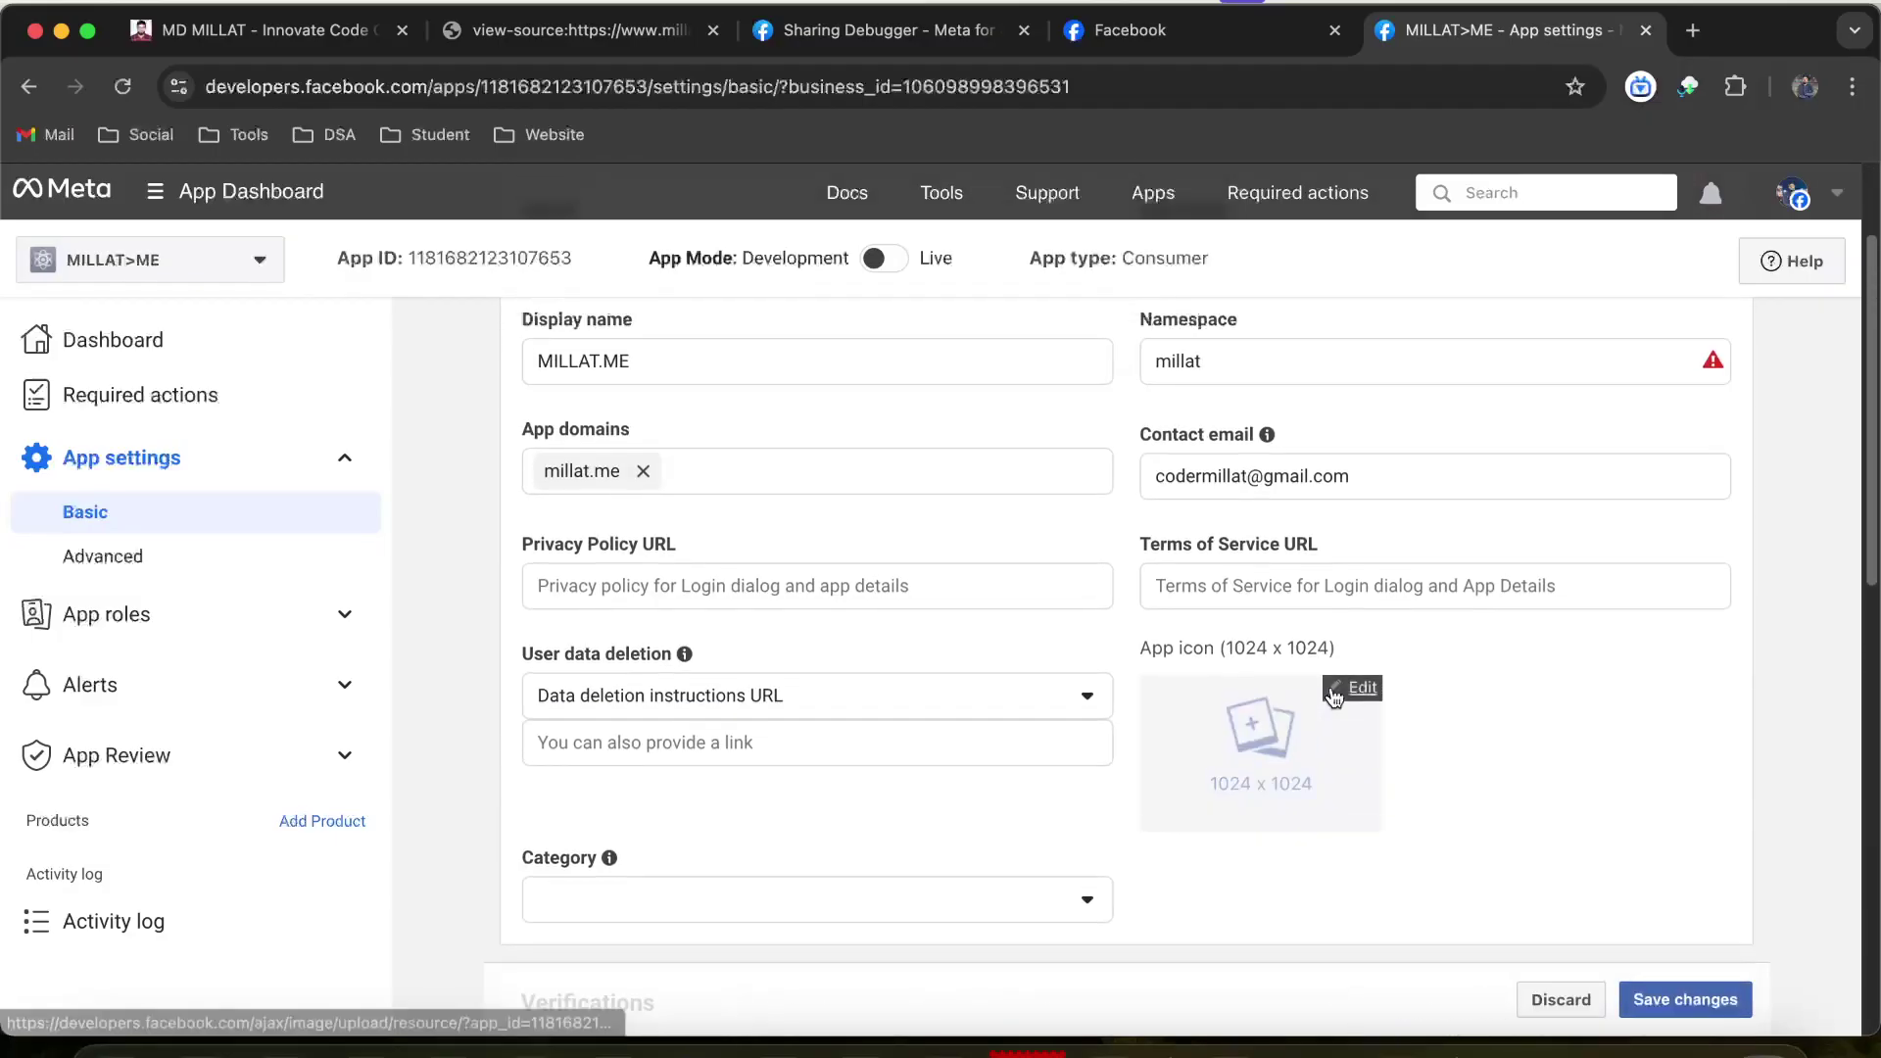
mouse_move(1713, 365)
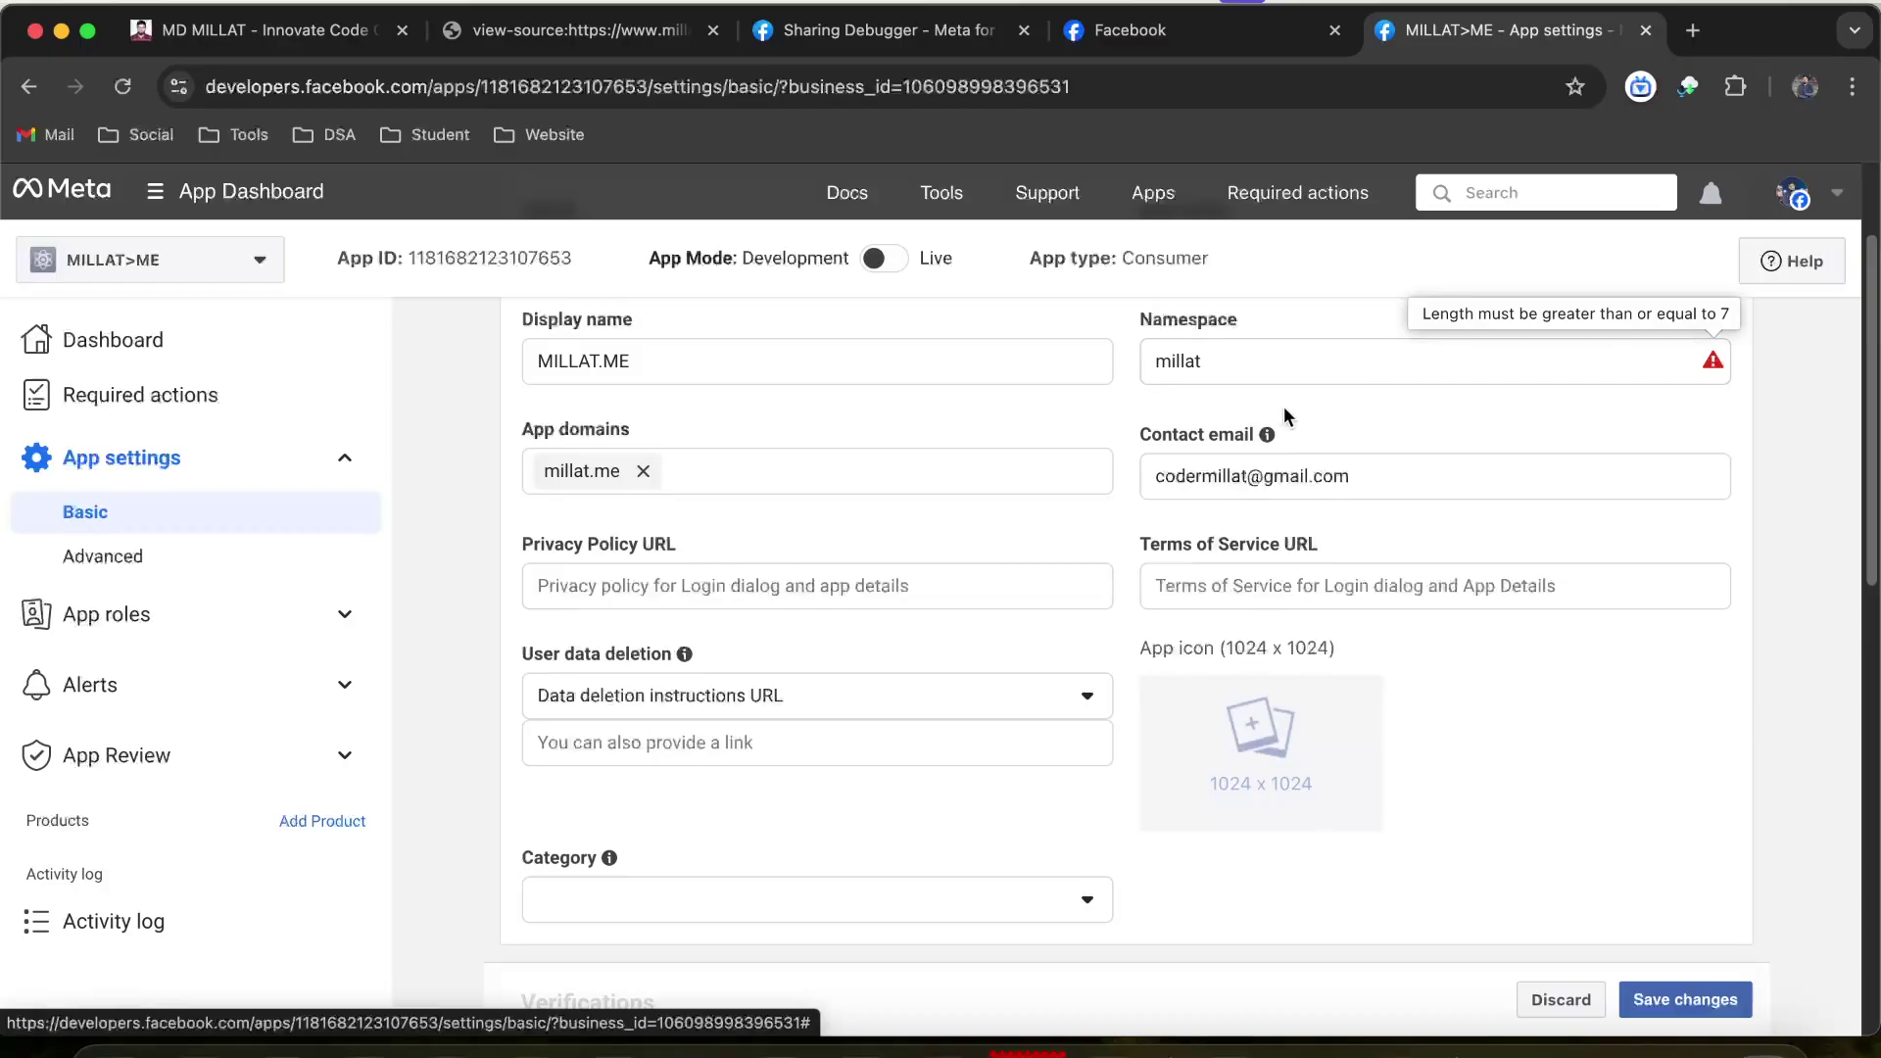
left_click(1207, 362)
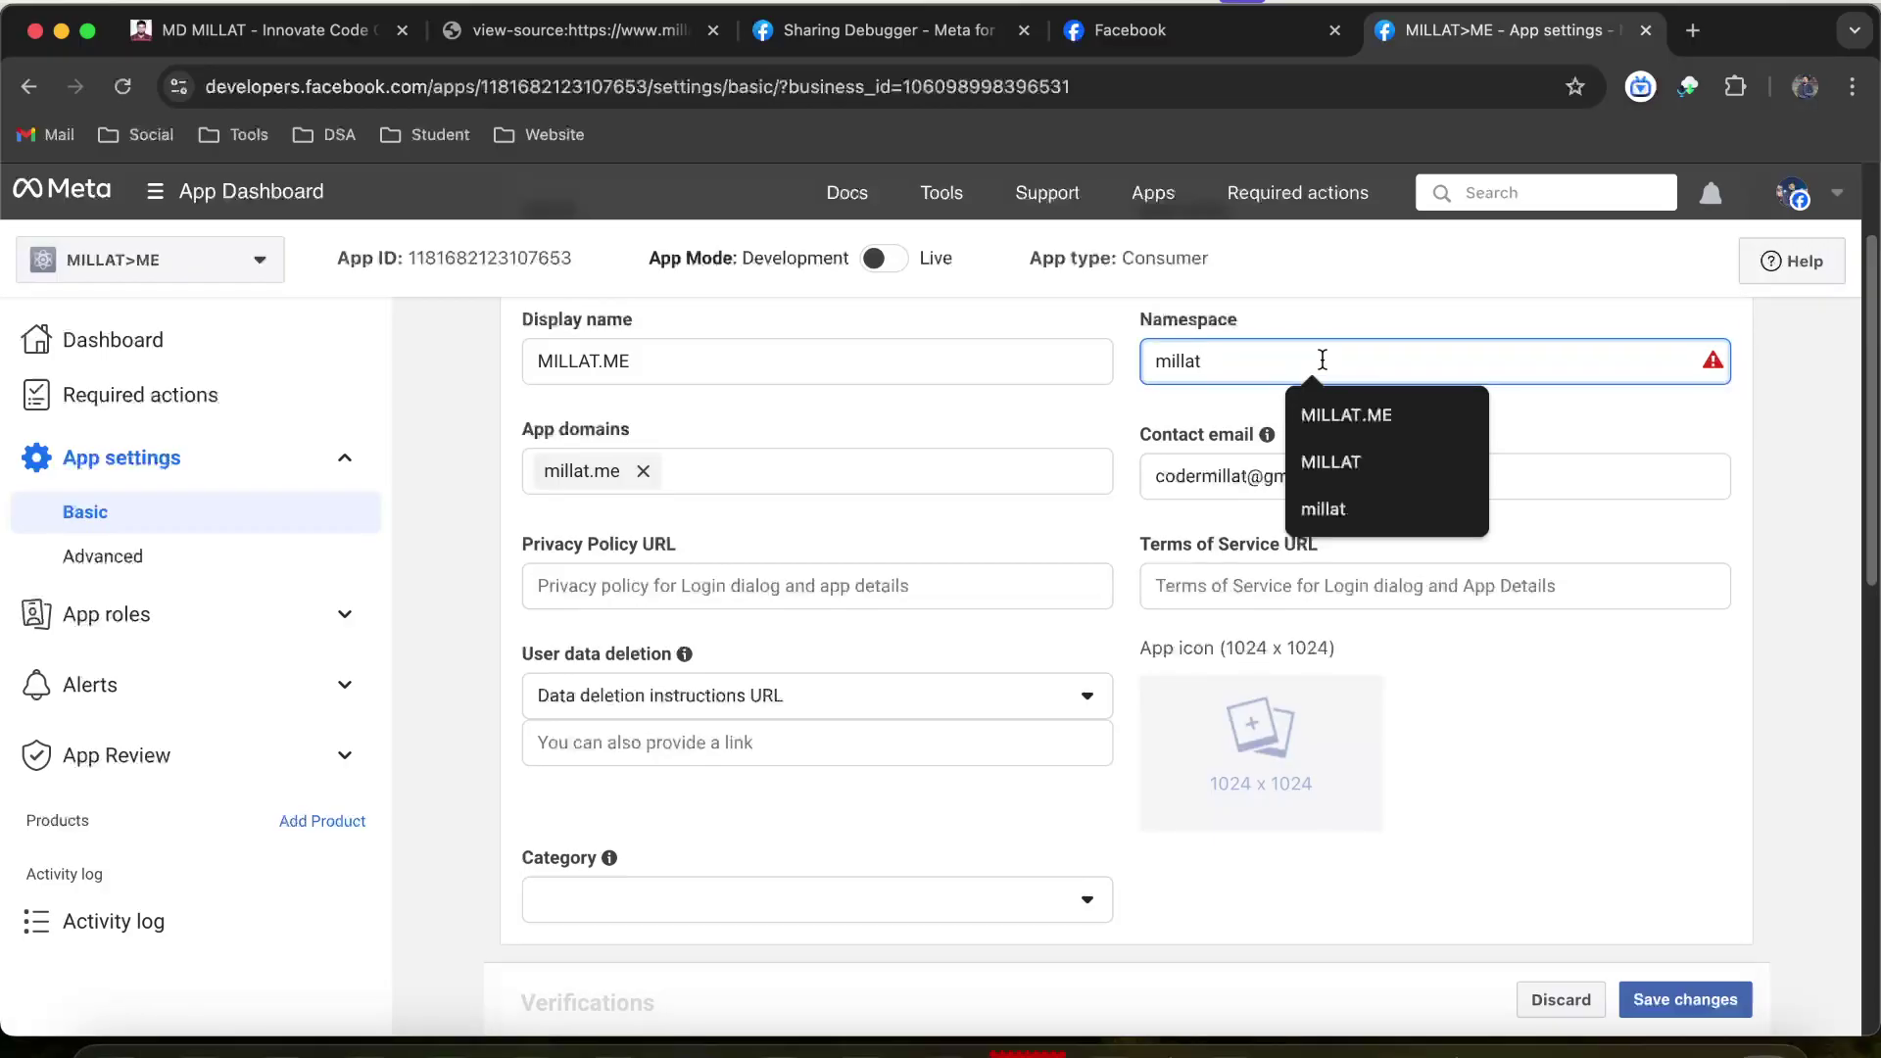
type(".me")
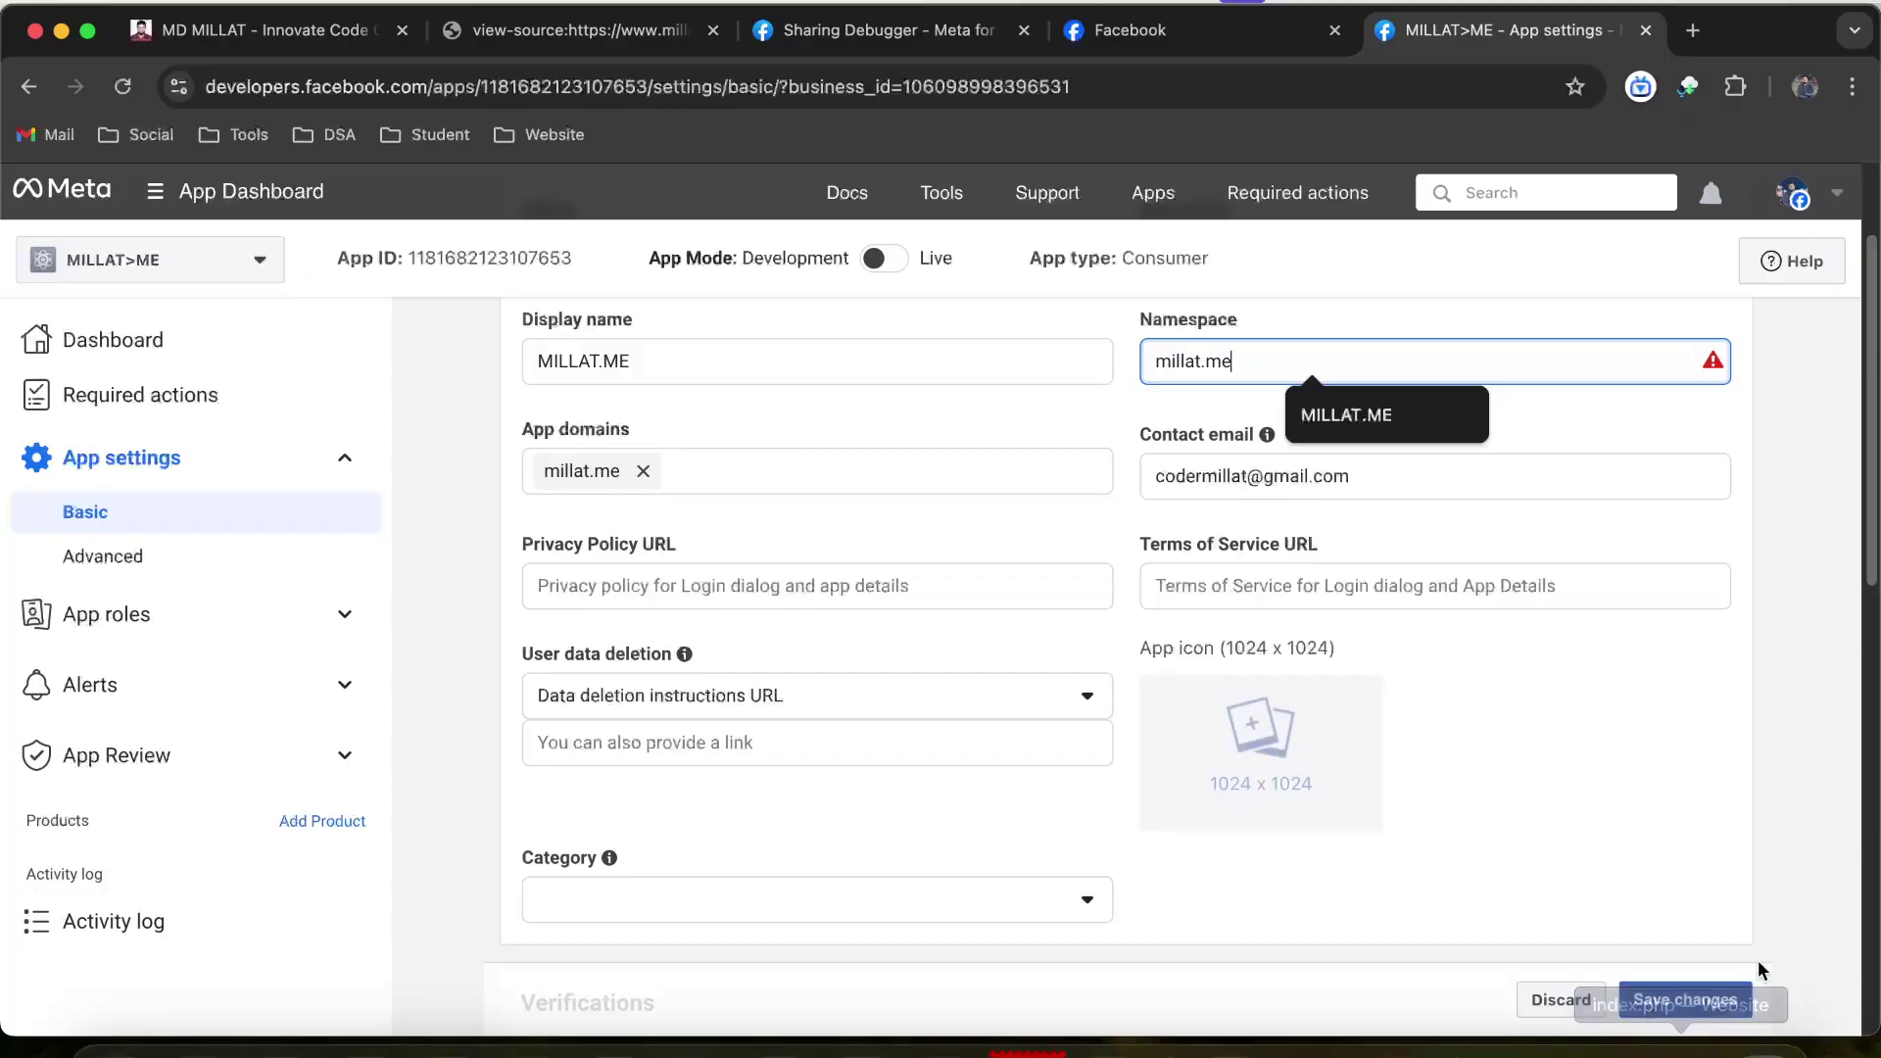
left_click(1724, 1001)
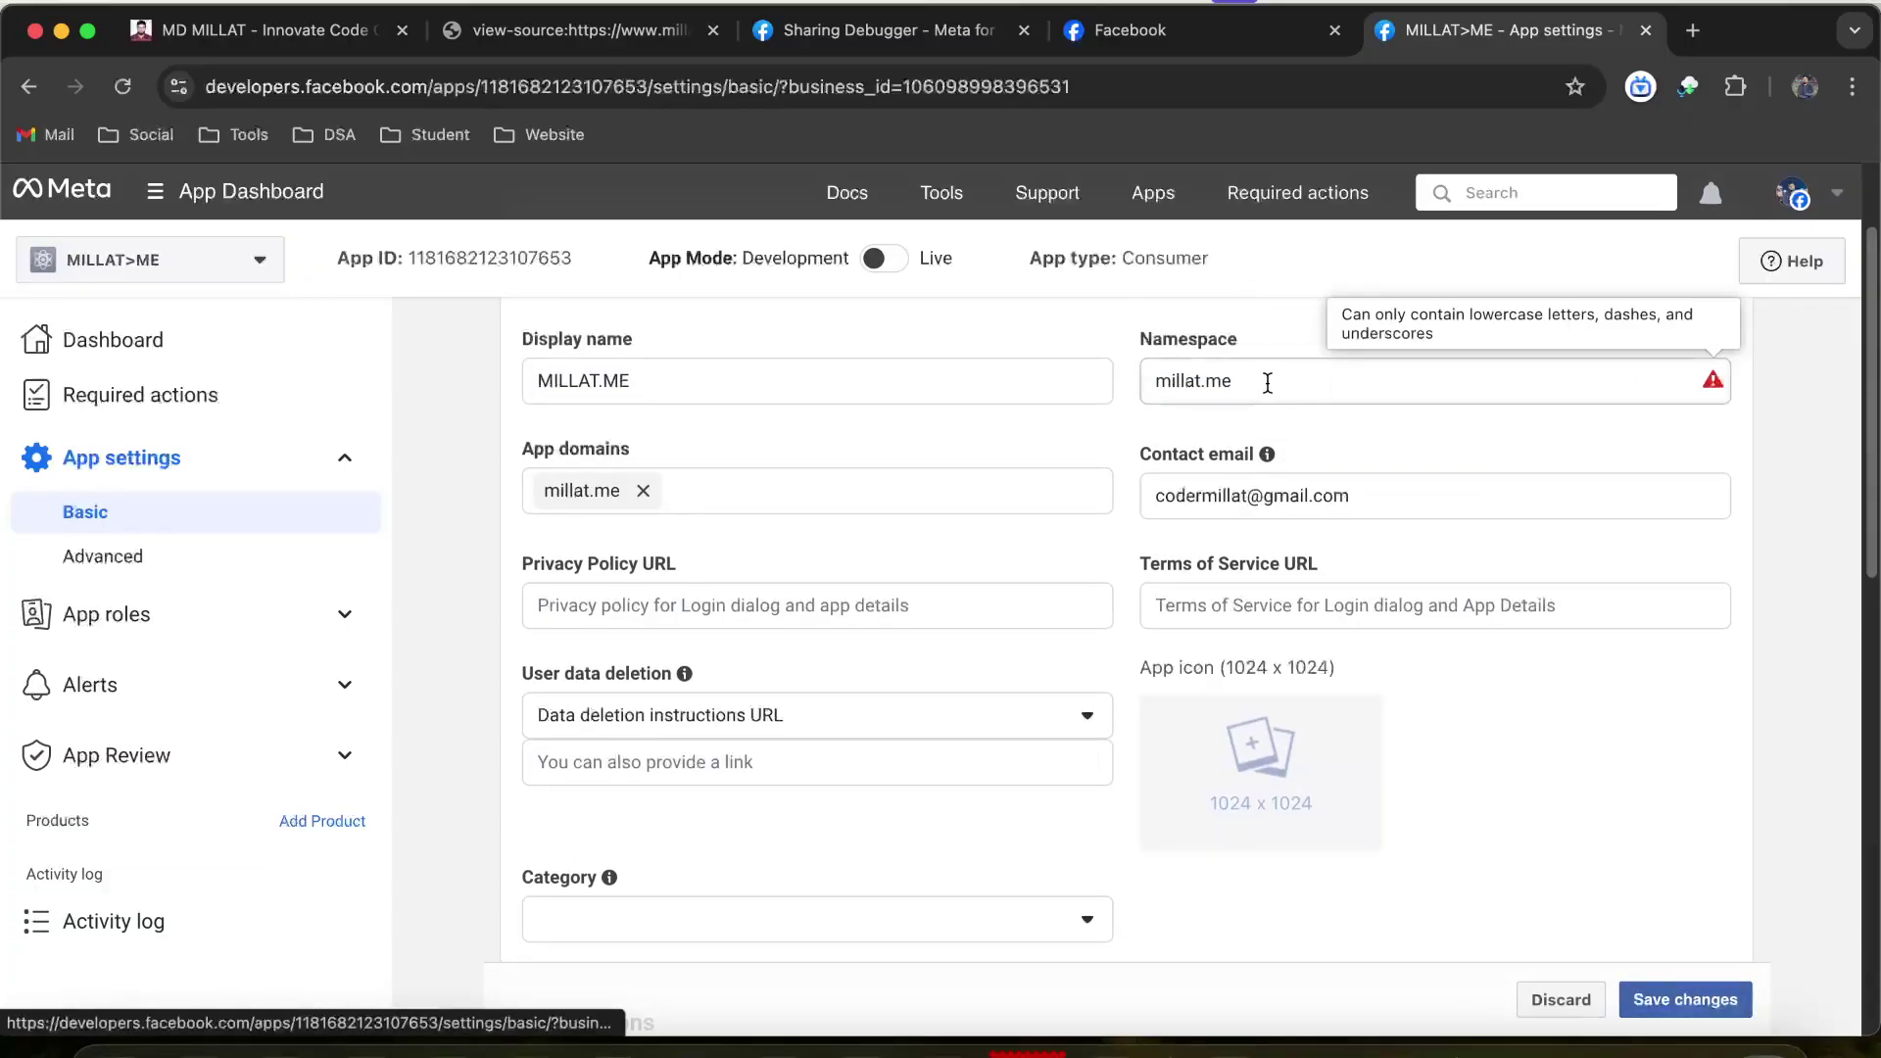
Replace the dot in the Namespace with a dash so it reads millat-me, and save the changes
left_click(1205, 382)
key("BackSpace")
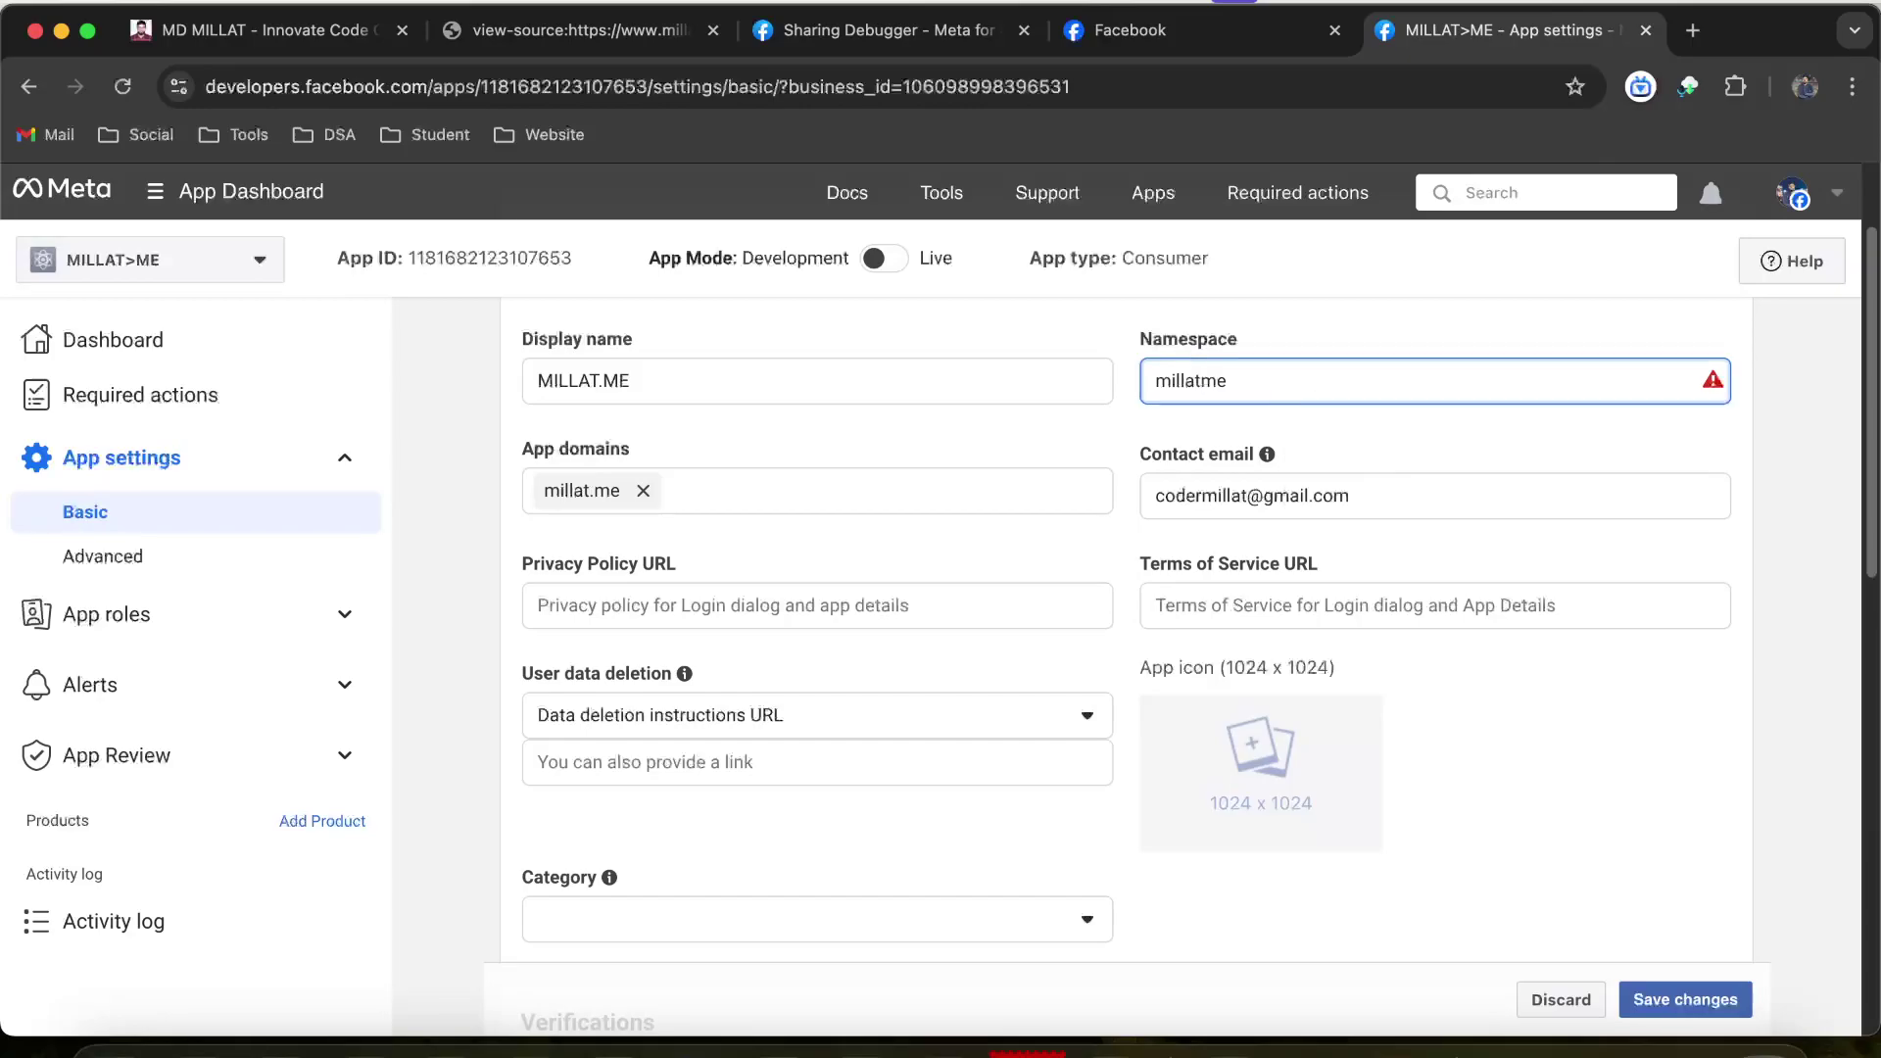
type("-")
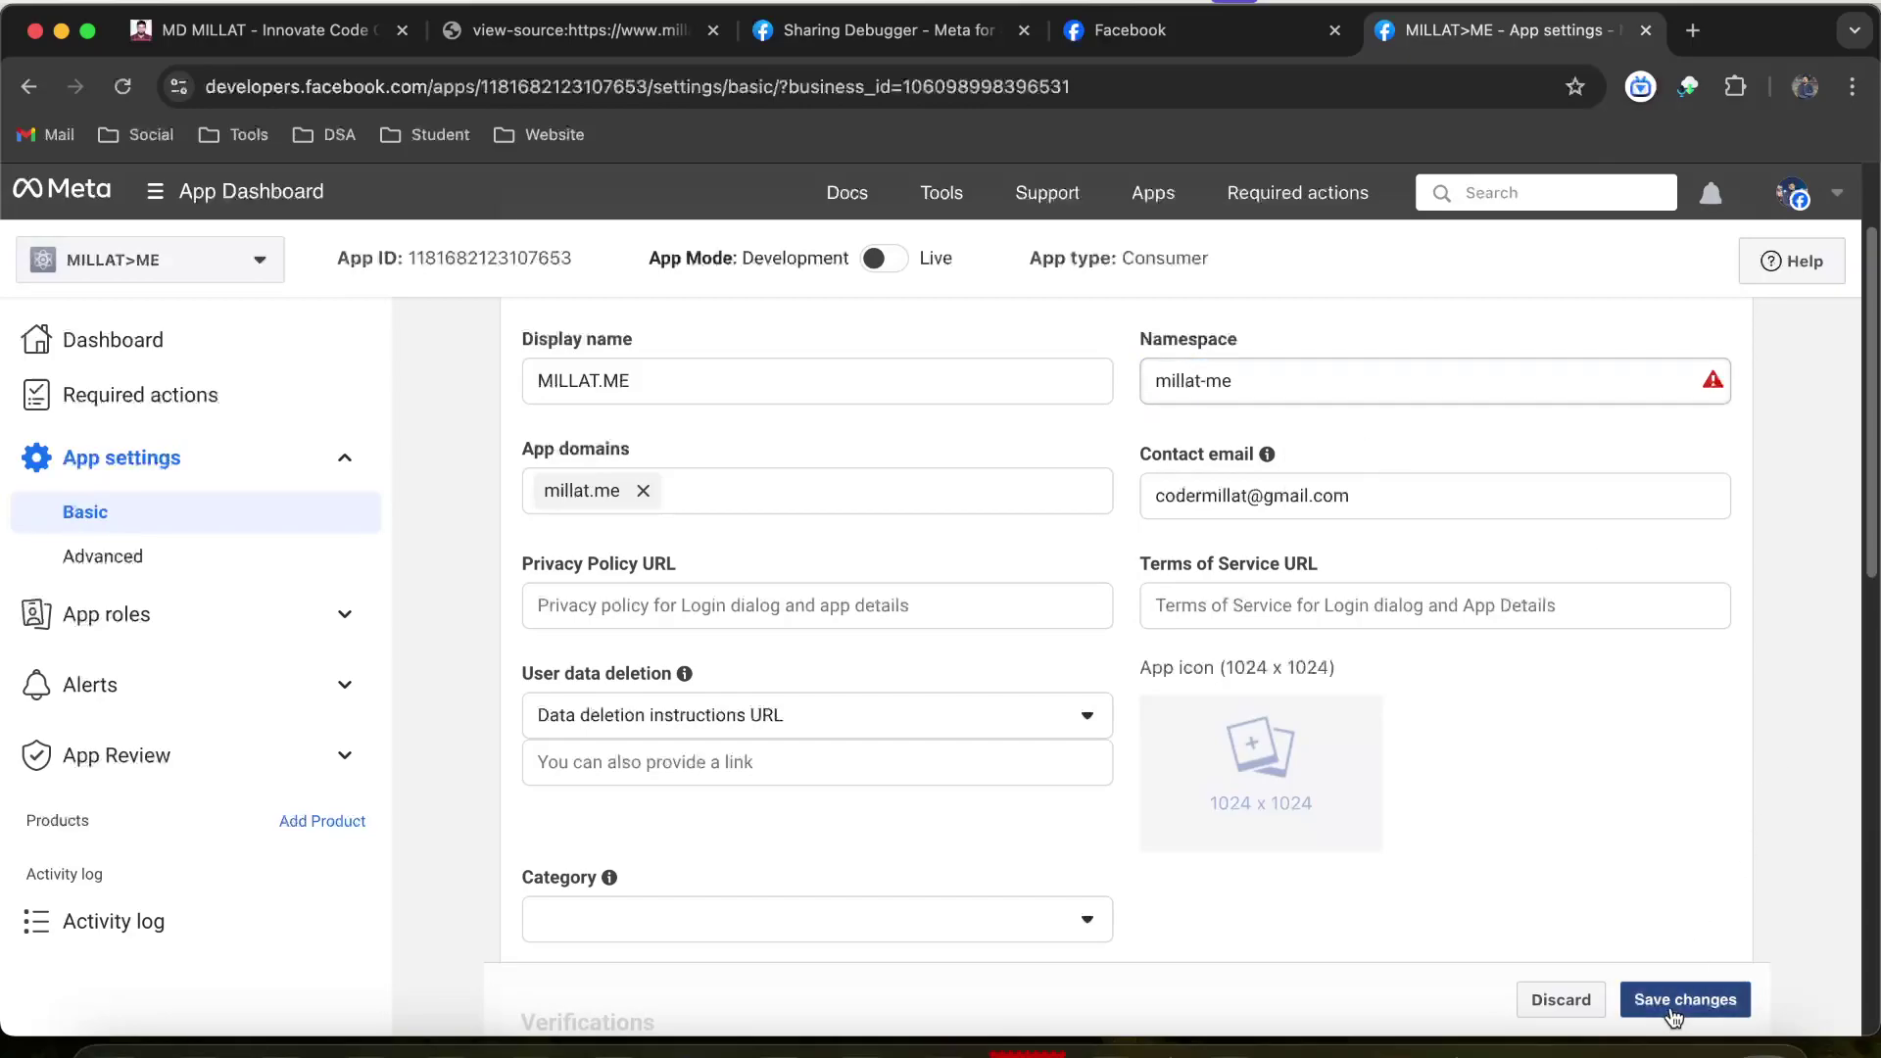
left_click(1675, 1009)
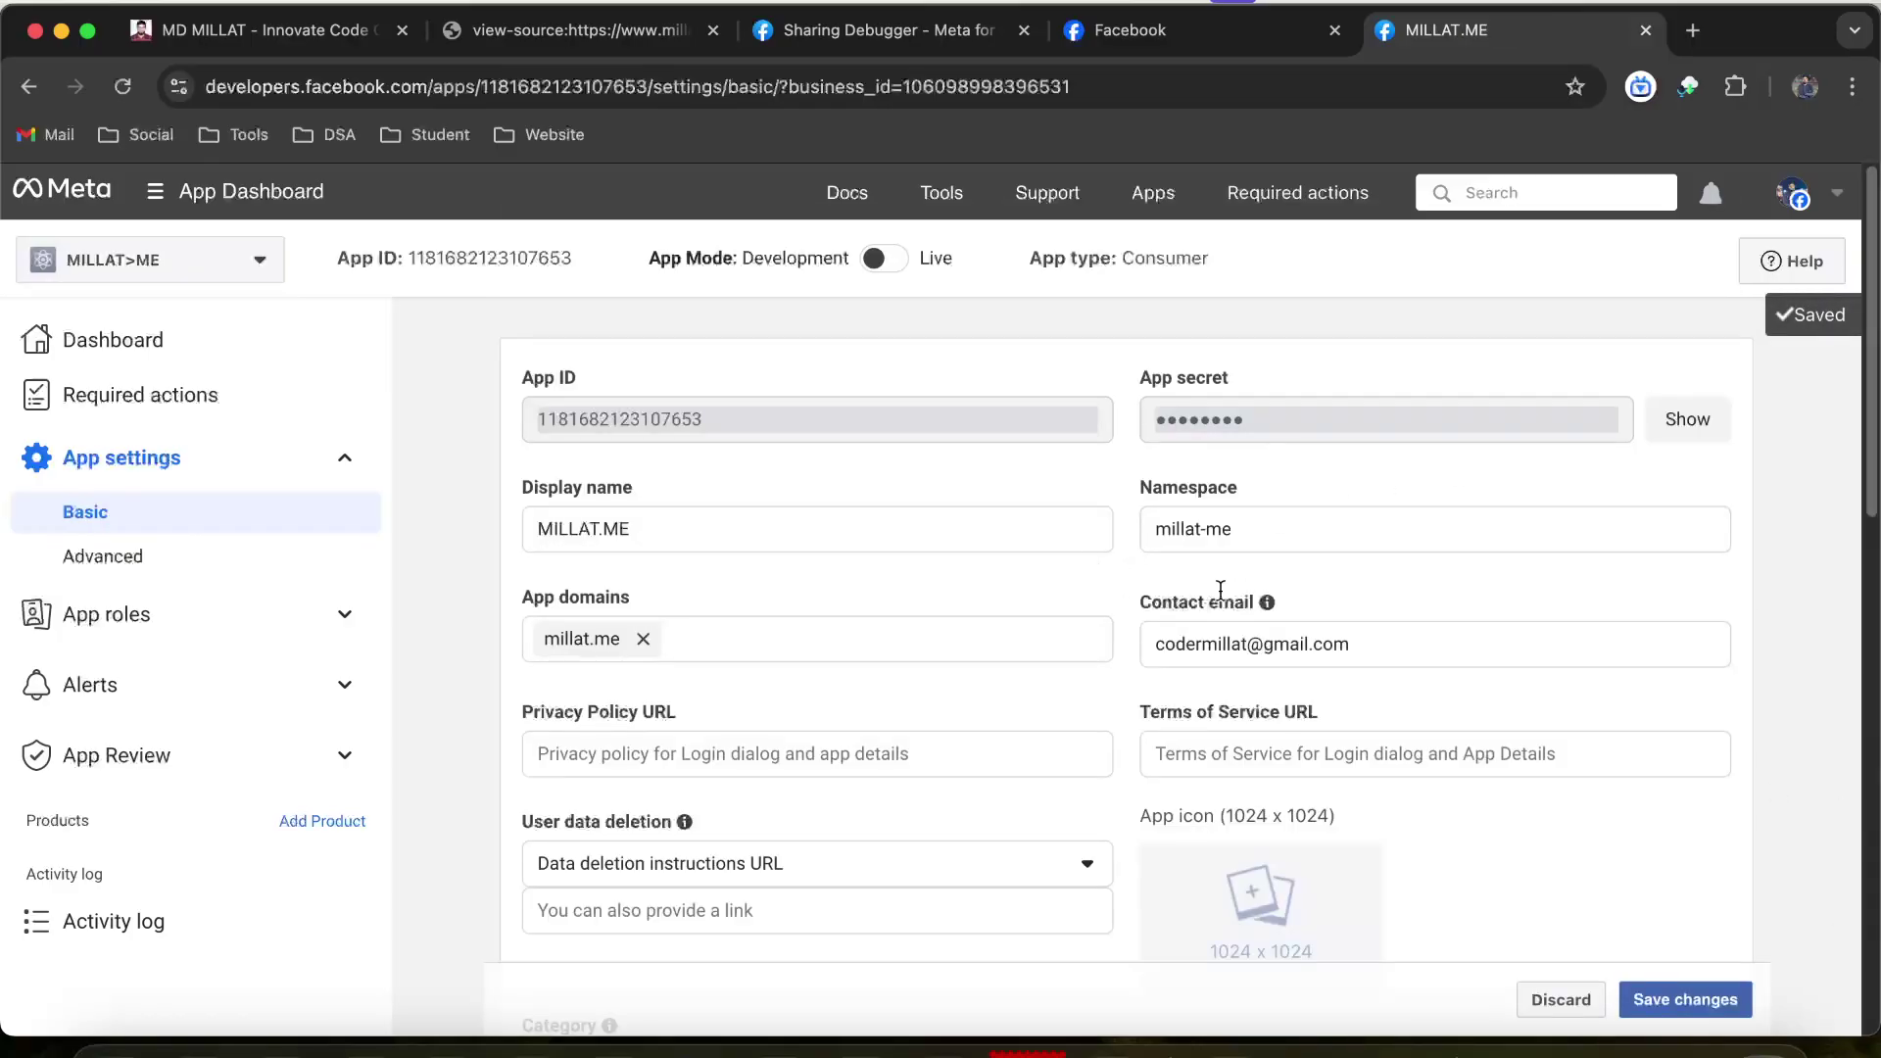
Review the rest of the basic settings and open the app's advanced settings
scroll(470, 615, "down", 10)
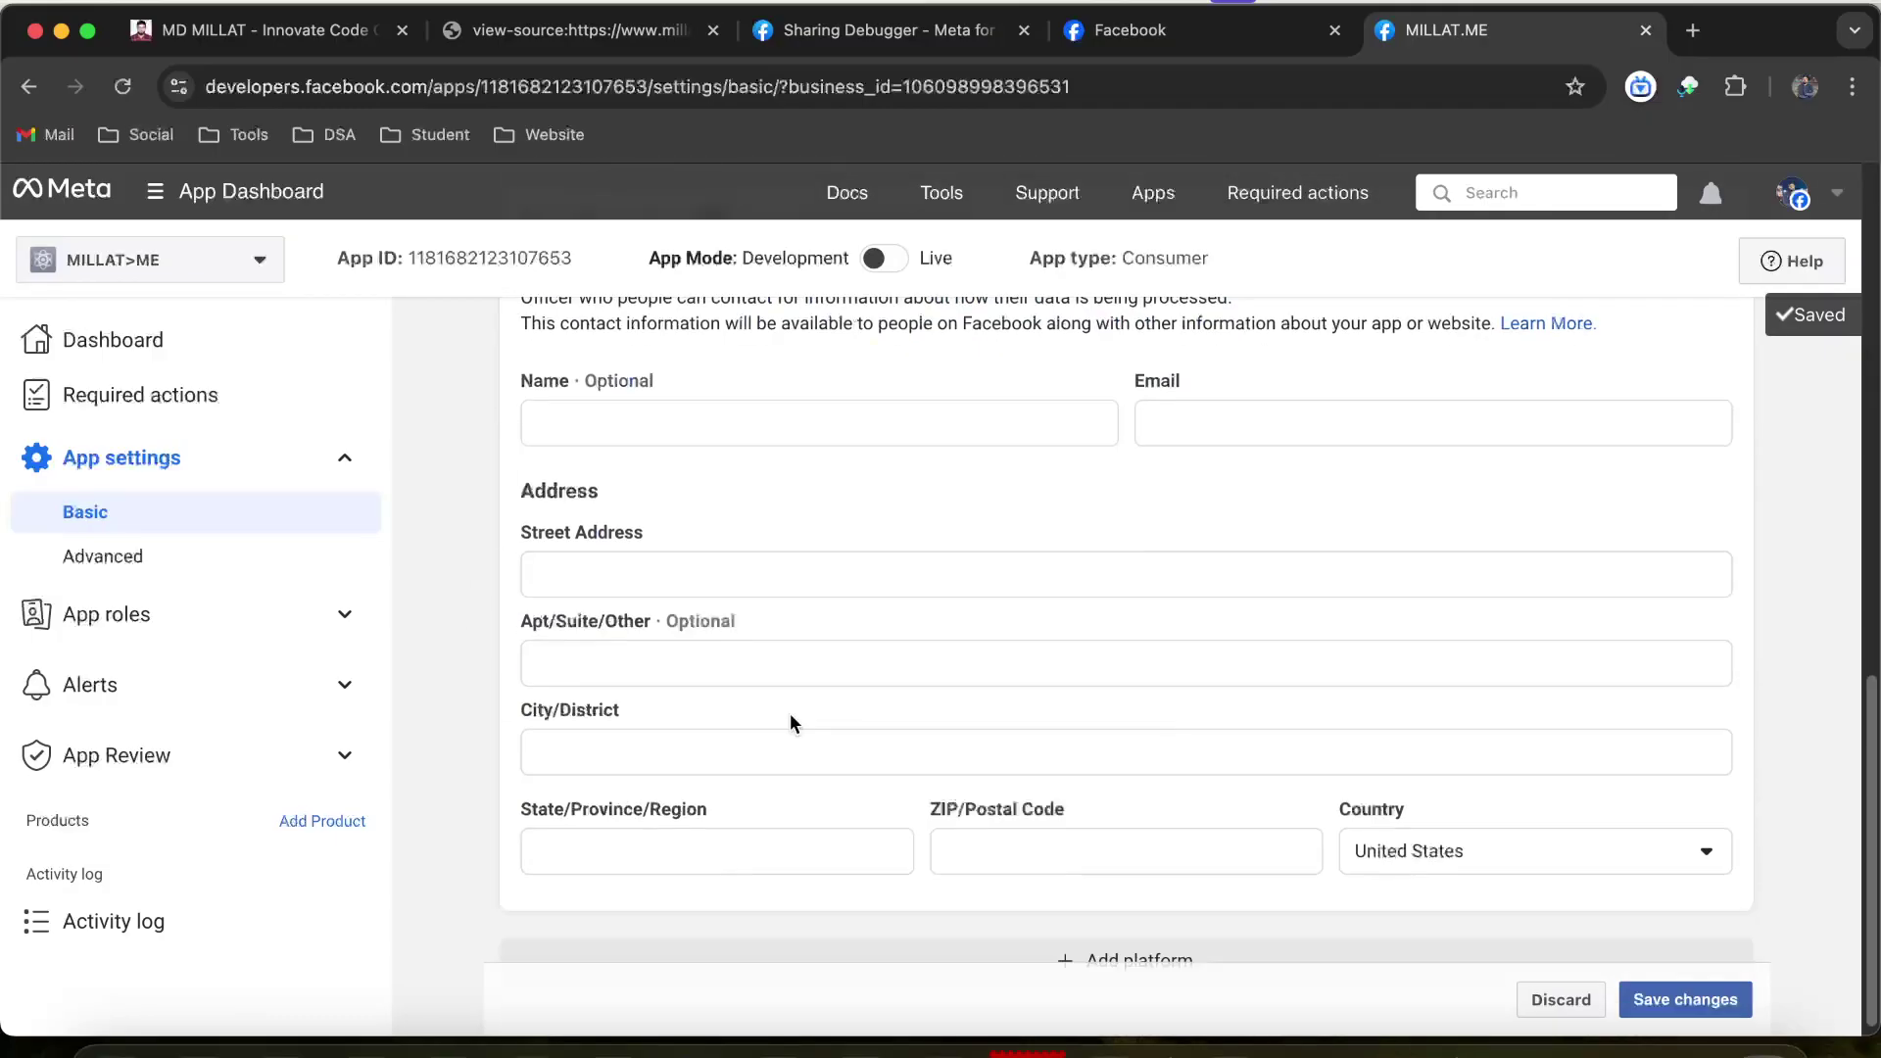
scroll(790, 715, "up", 2)
scroll(631, 514, "up", 2)
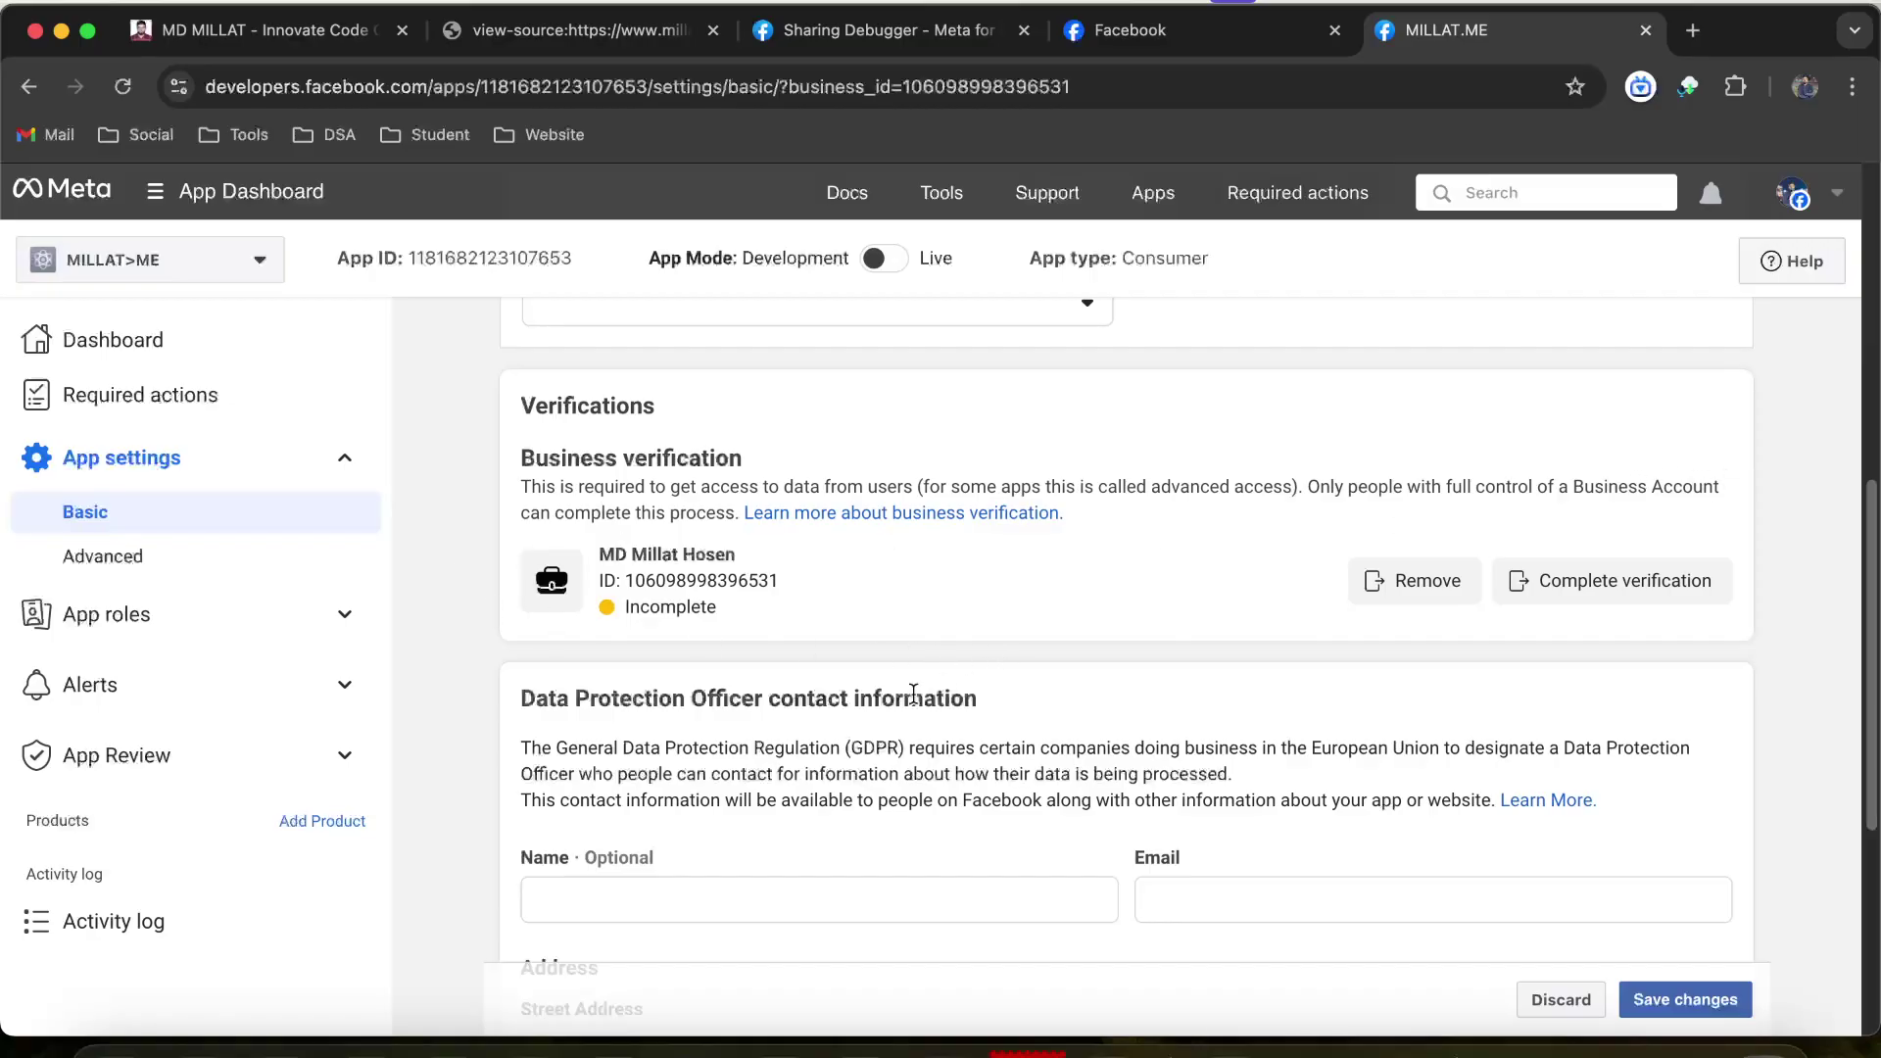
scroll(915, 689, "down", 5)
left_click(115, 551)
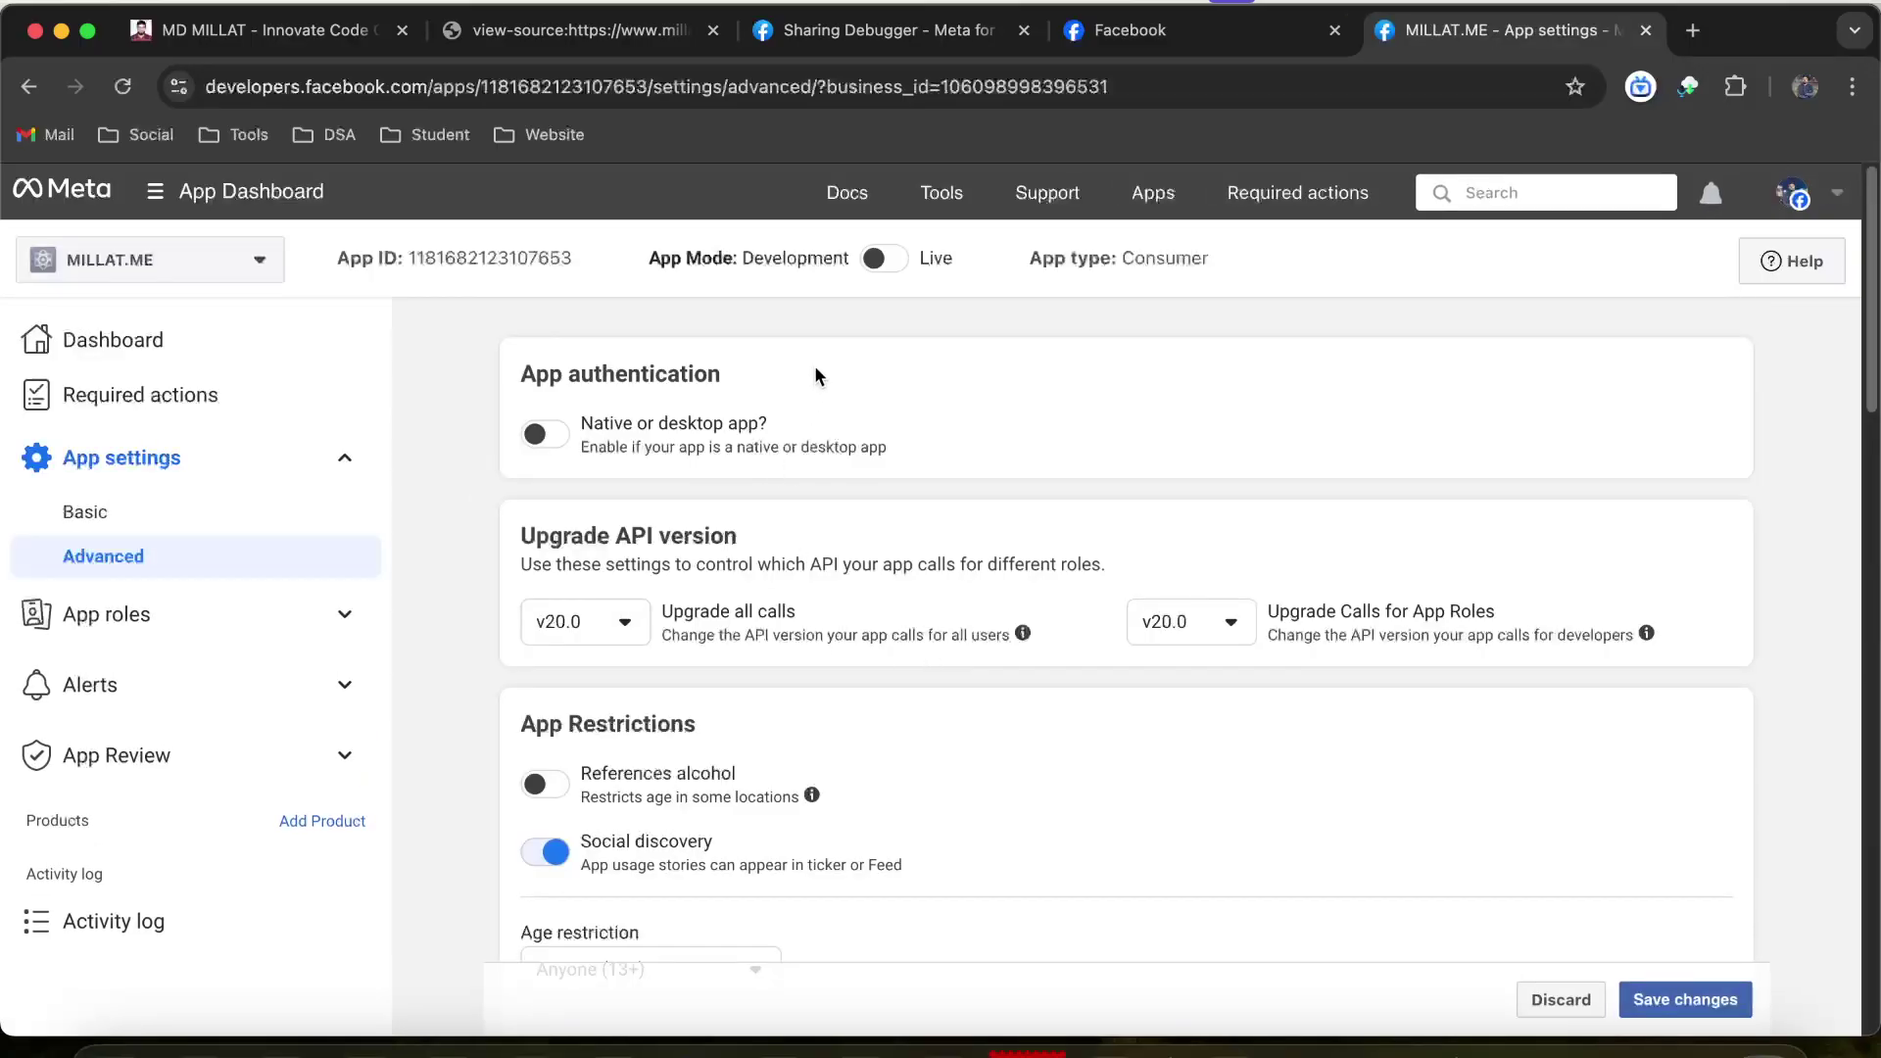
Try to switch the app mode from Development to Live, read the requirement shown and close the dialog
left_click(891, 260)
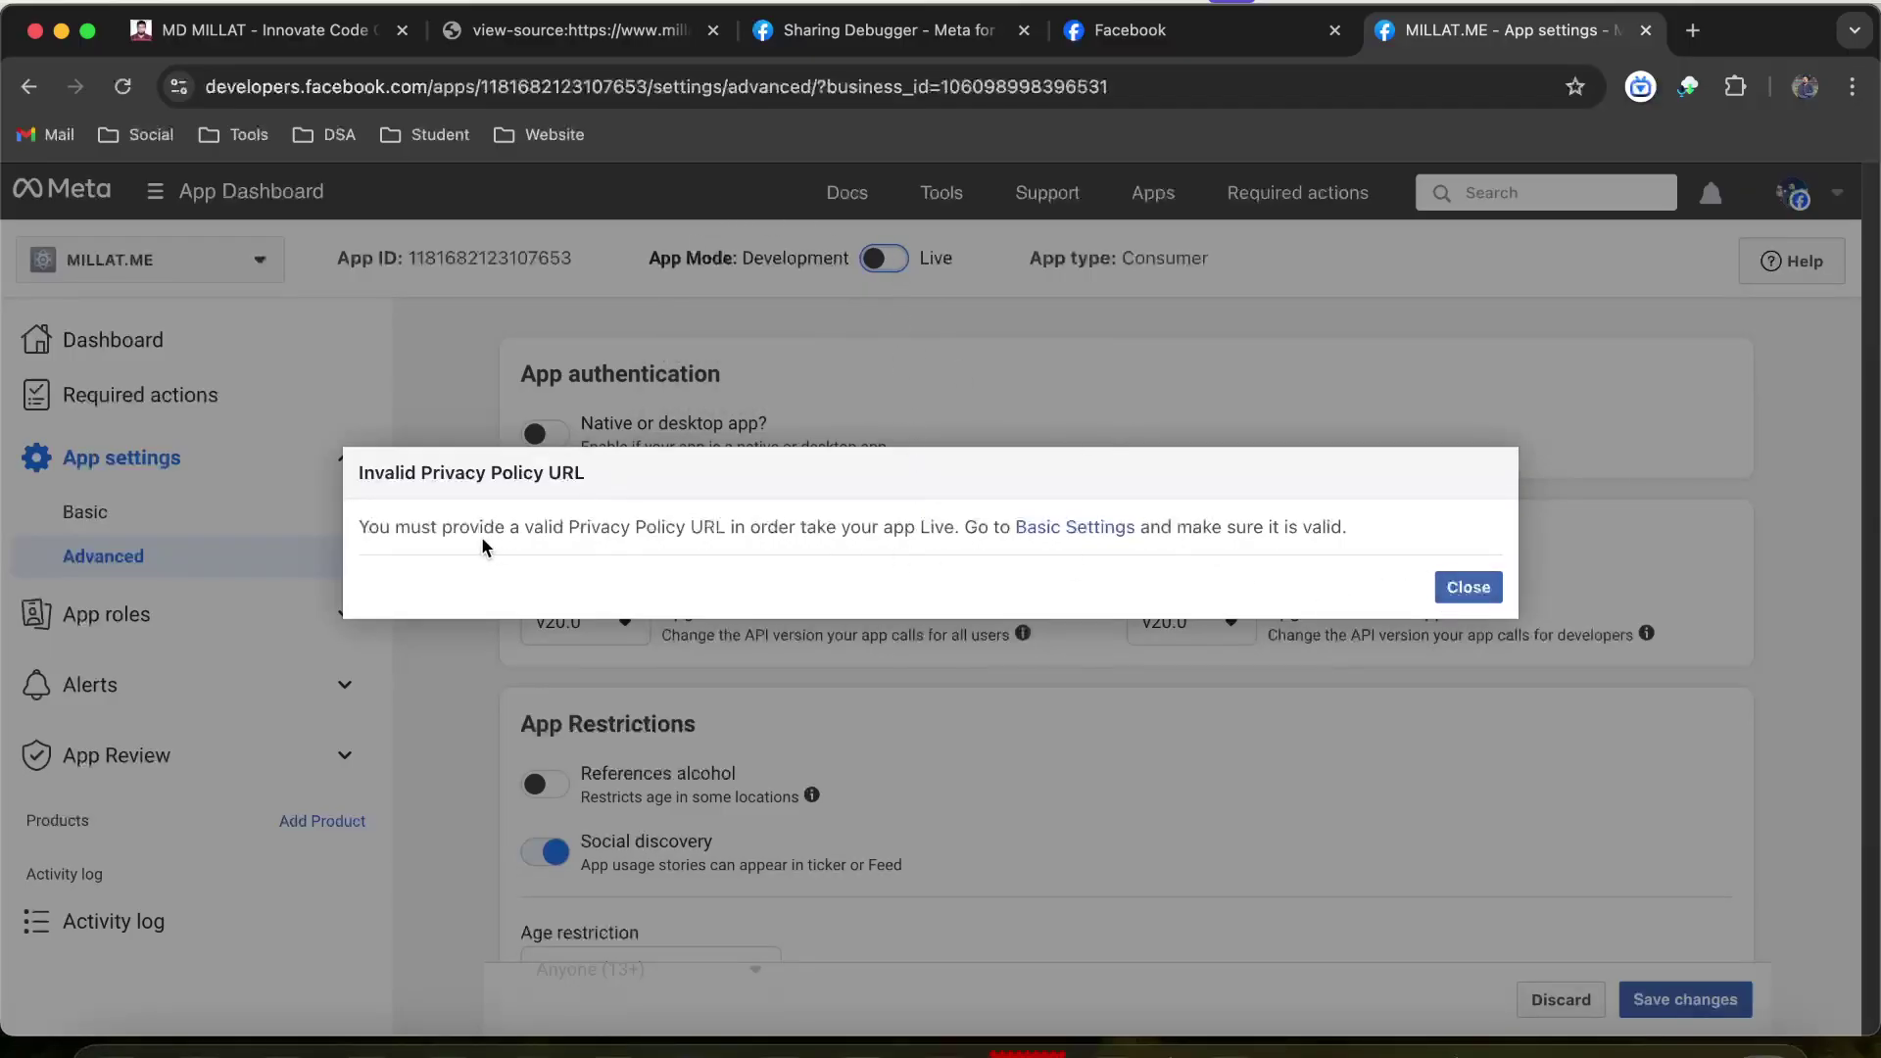
left_click_drag(361, 539, 978, 556)
left_click_drag(696, 561, 1182, 552)
left_click(1338, 538)
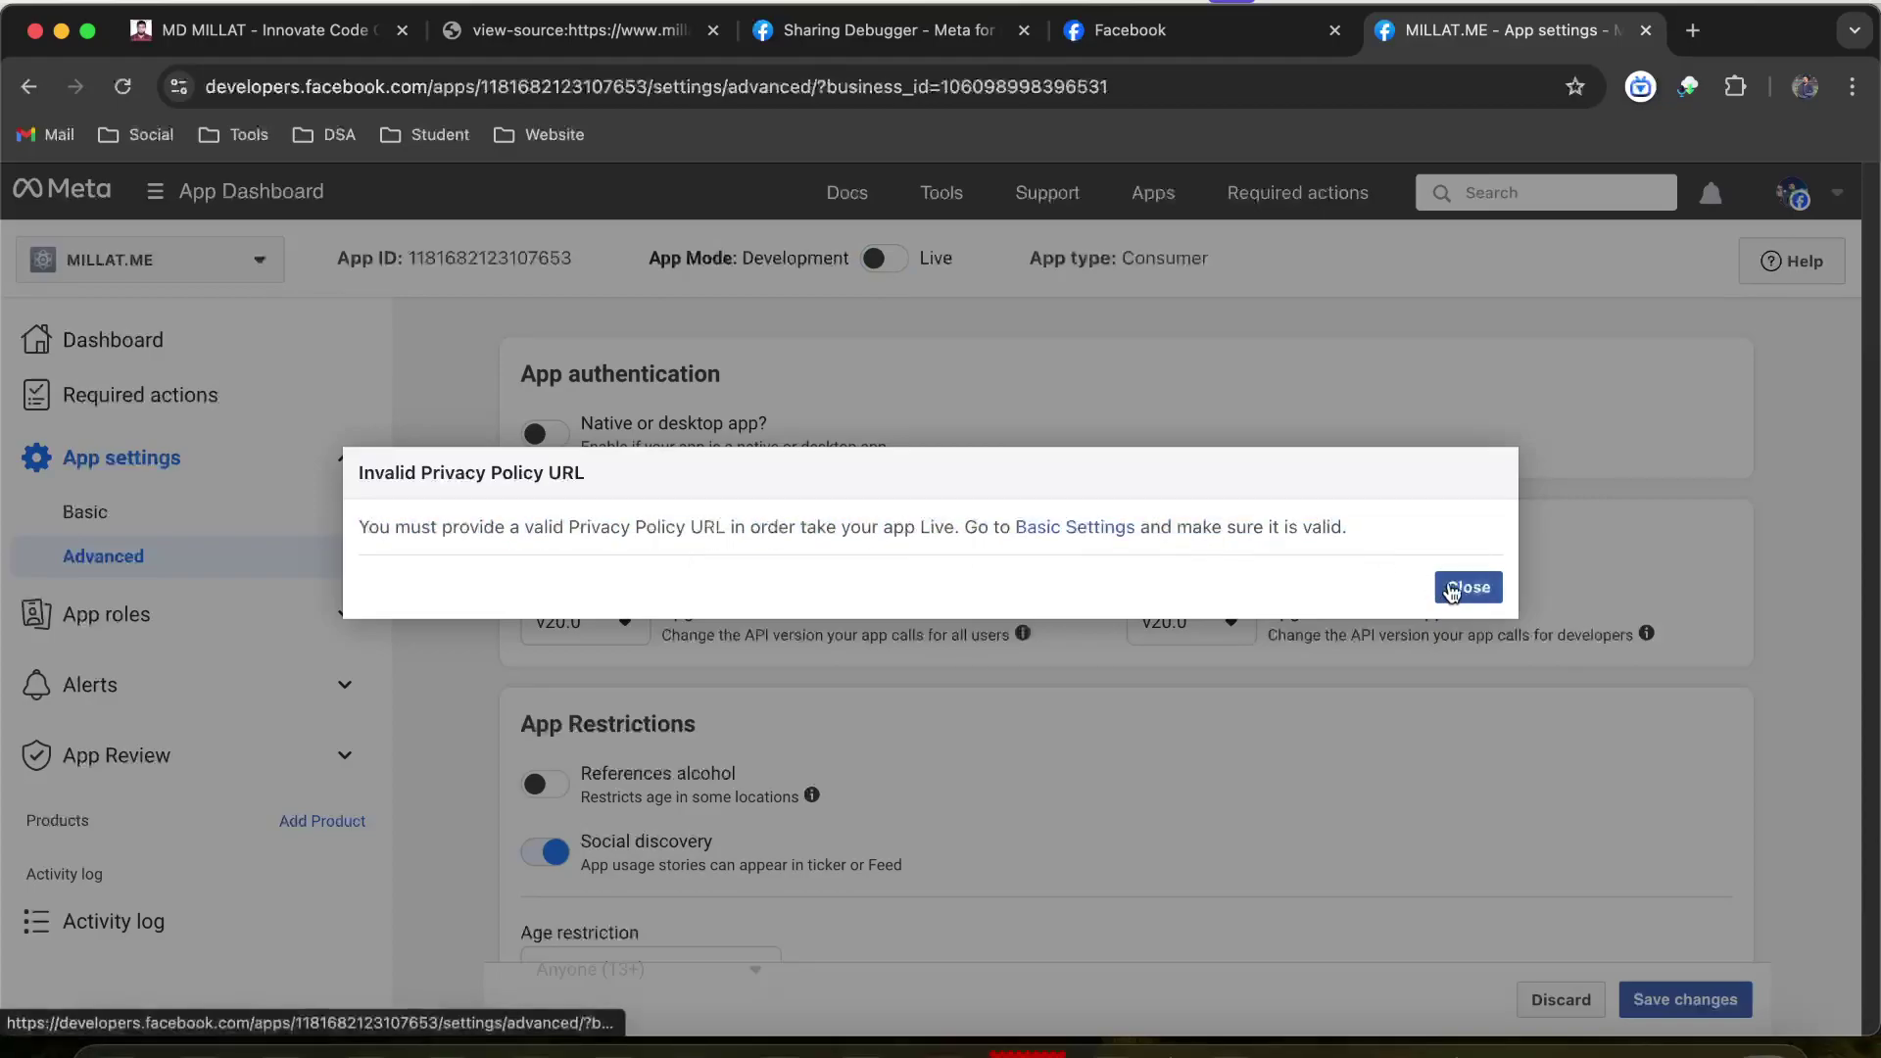
left_click(1469, 587)
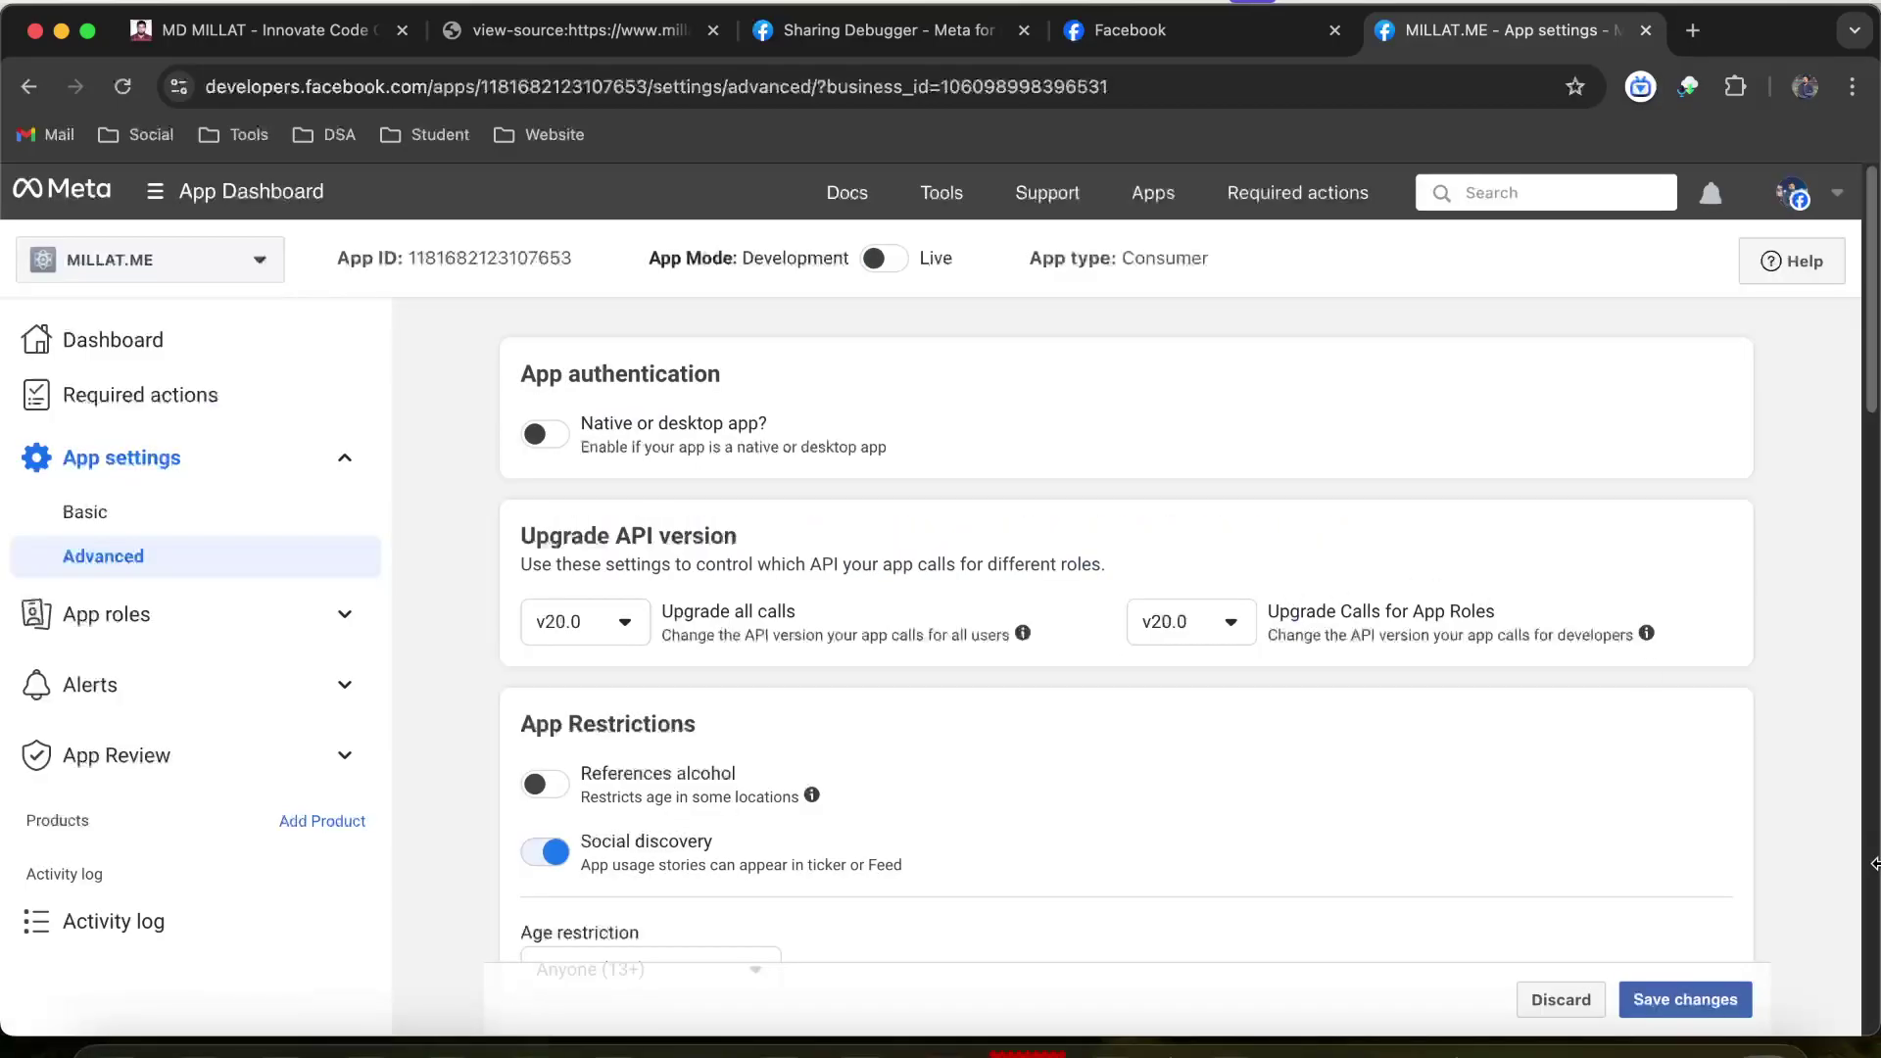
left_click(578, 31)
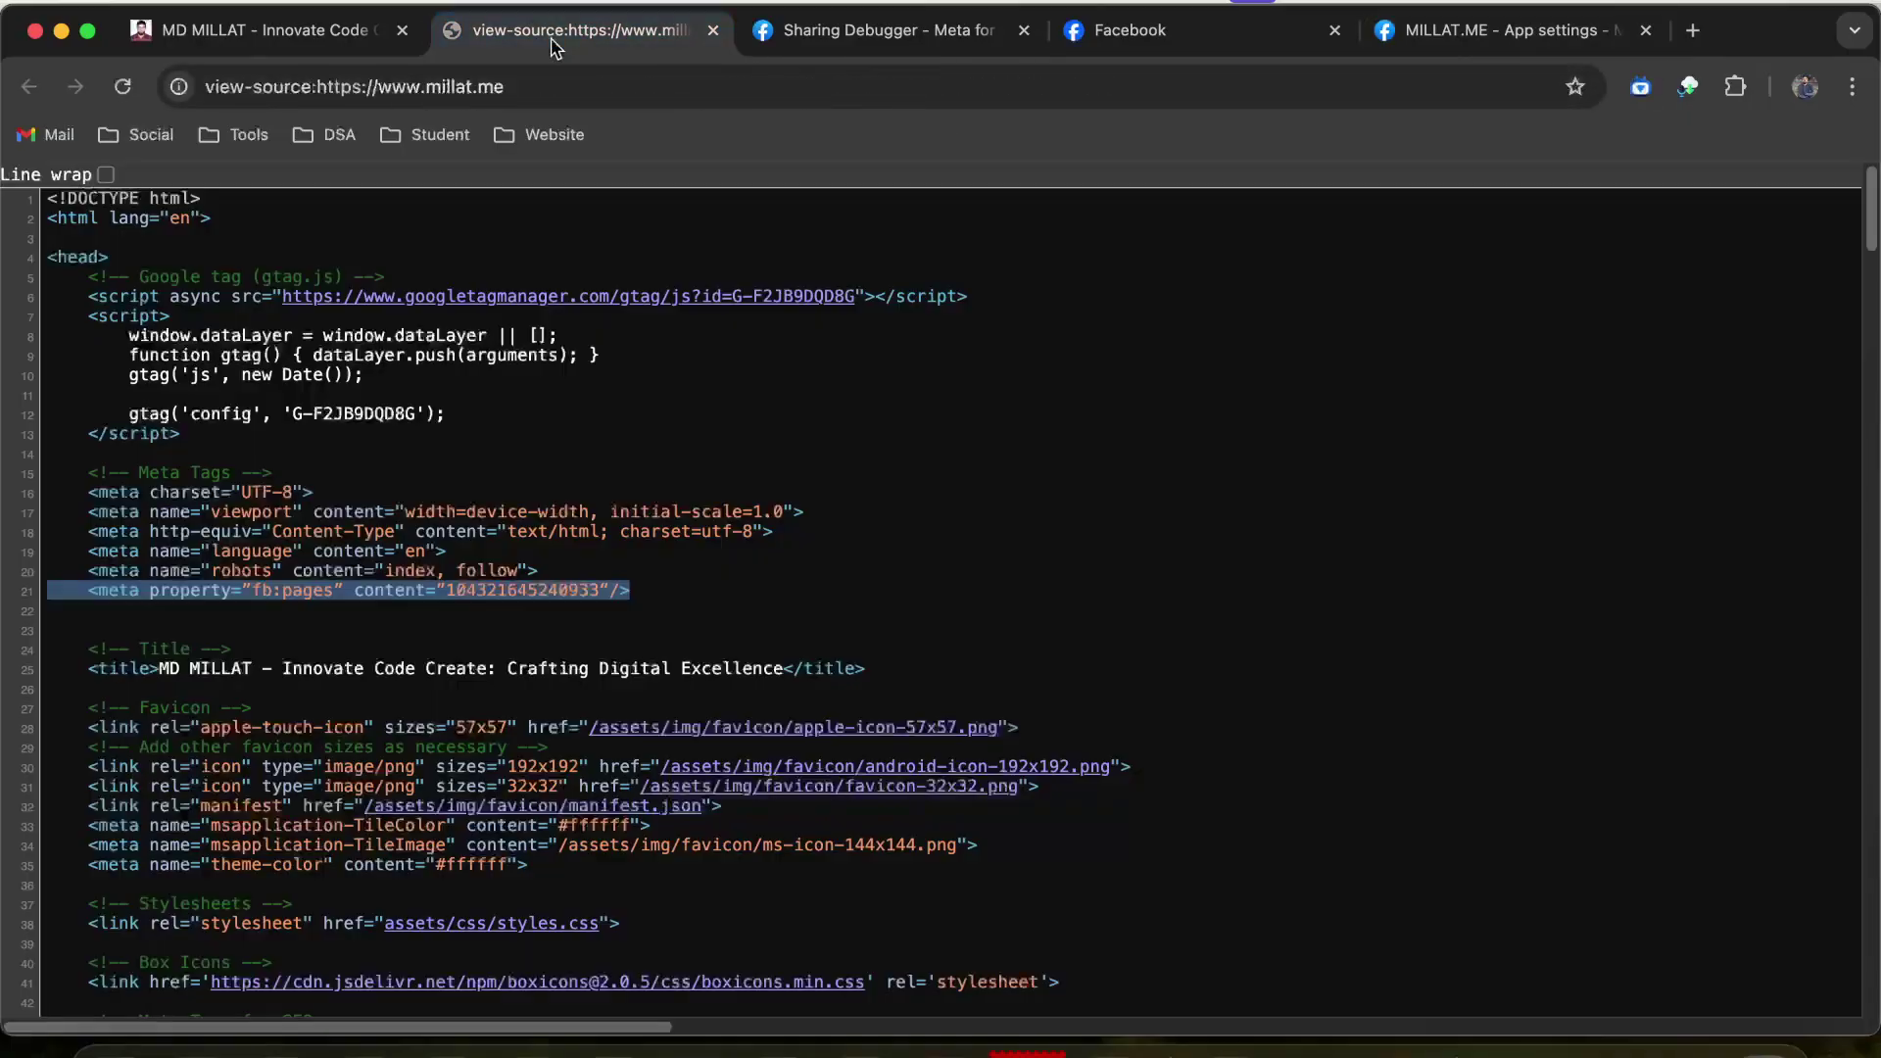
key("super+r")
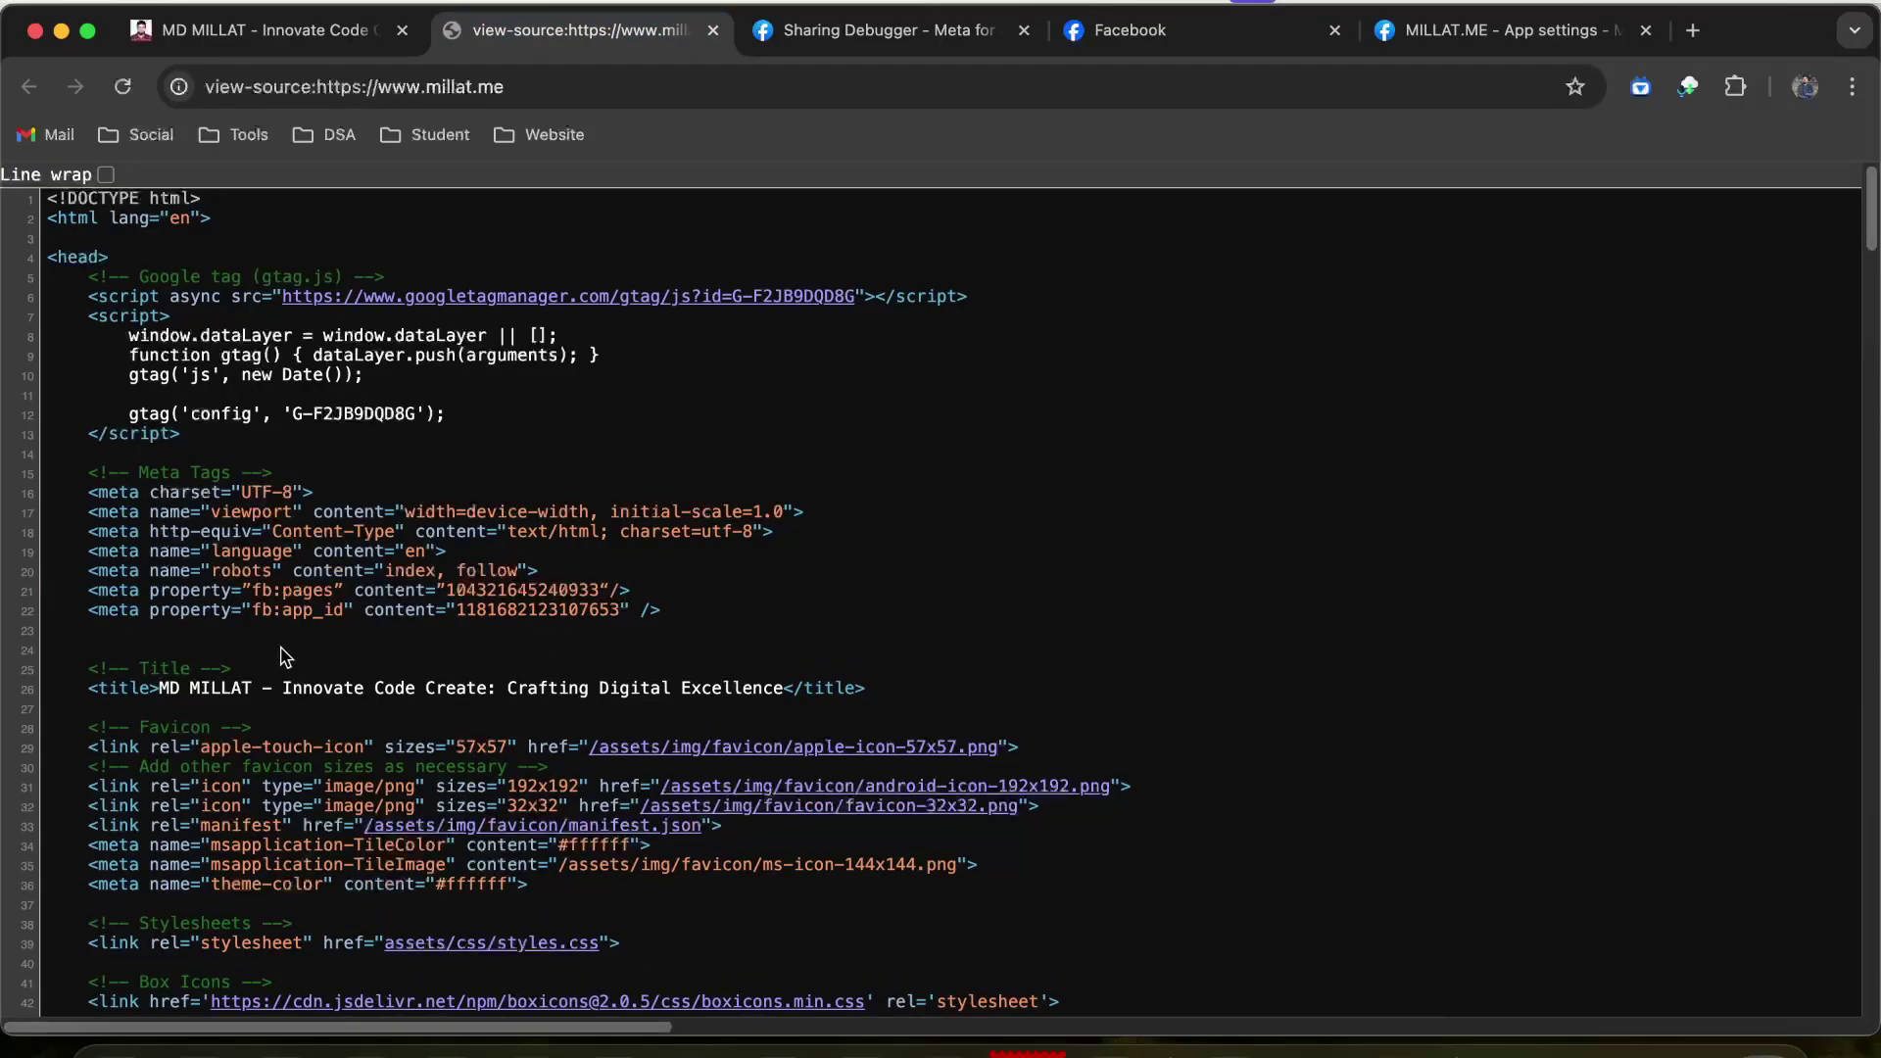
left_click_drag(277, 614, 676, 615)
triple_click(676, 615)
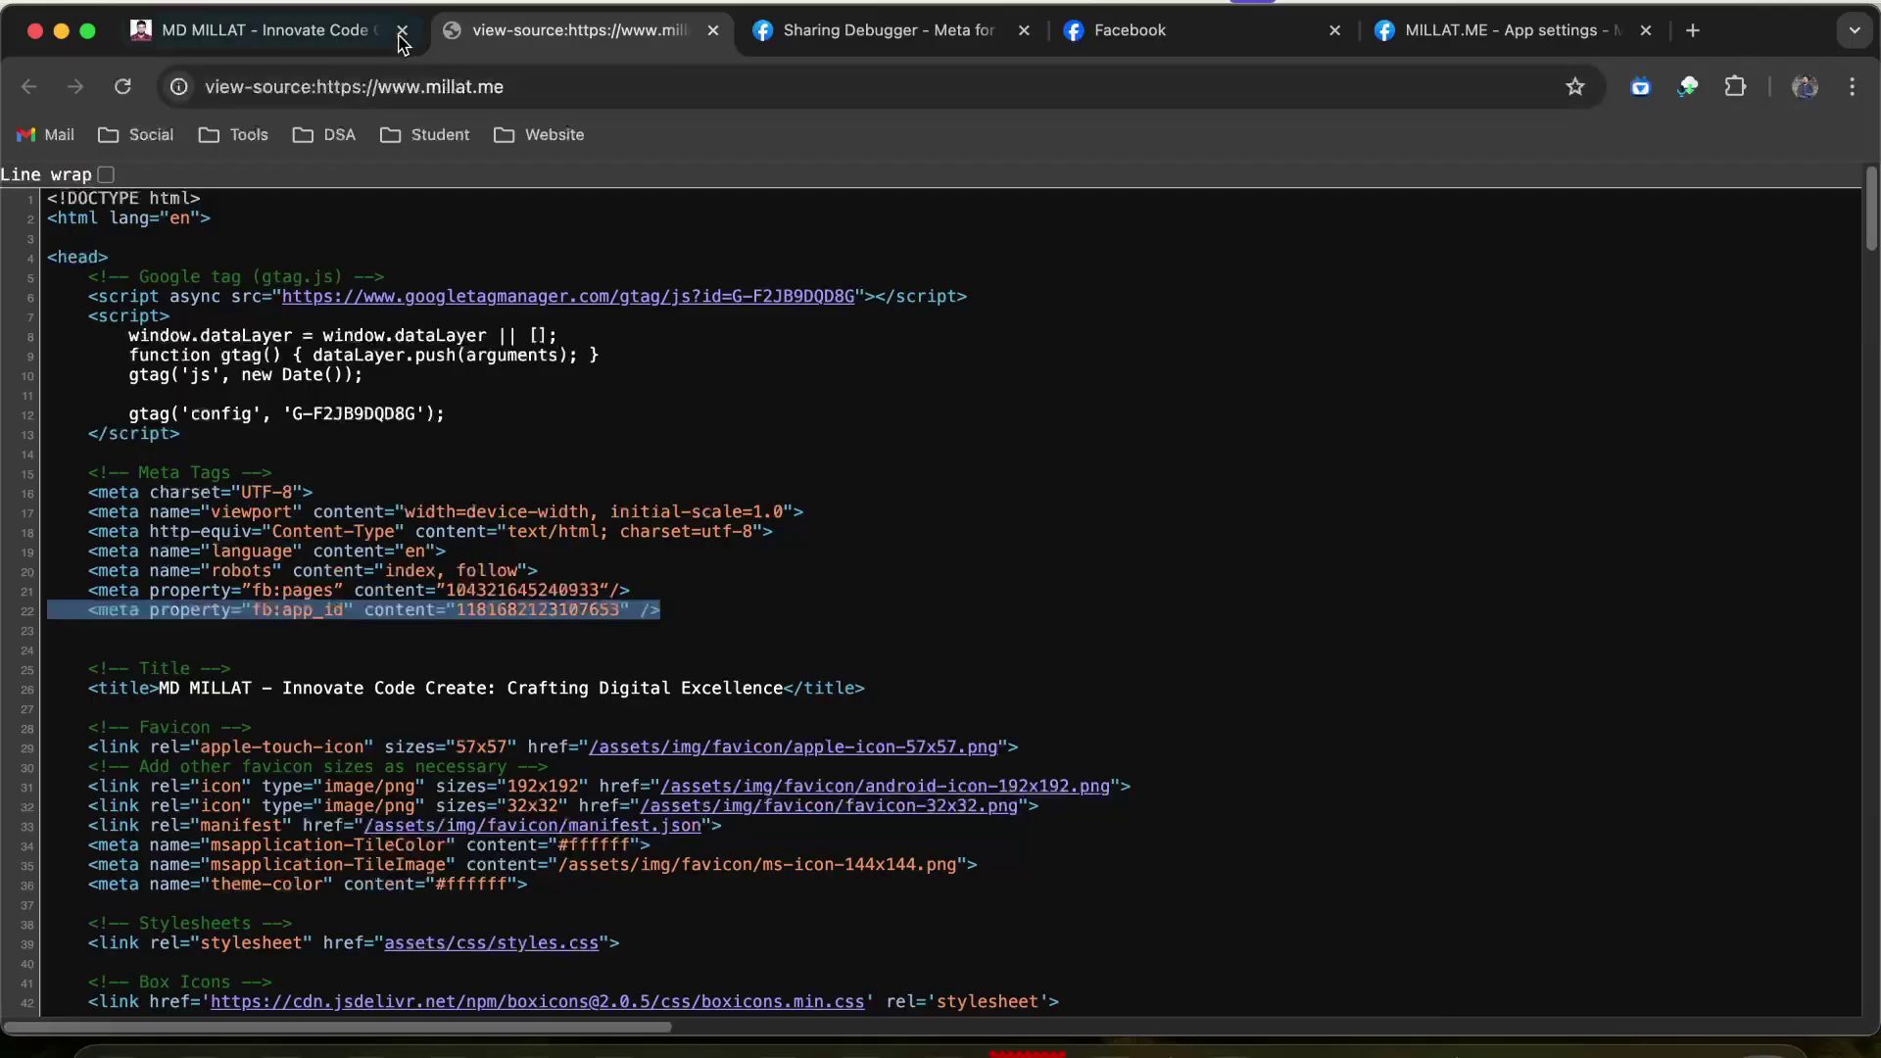
left_click(277, 30)
left_click(886, 31)
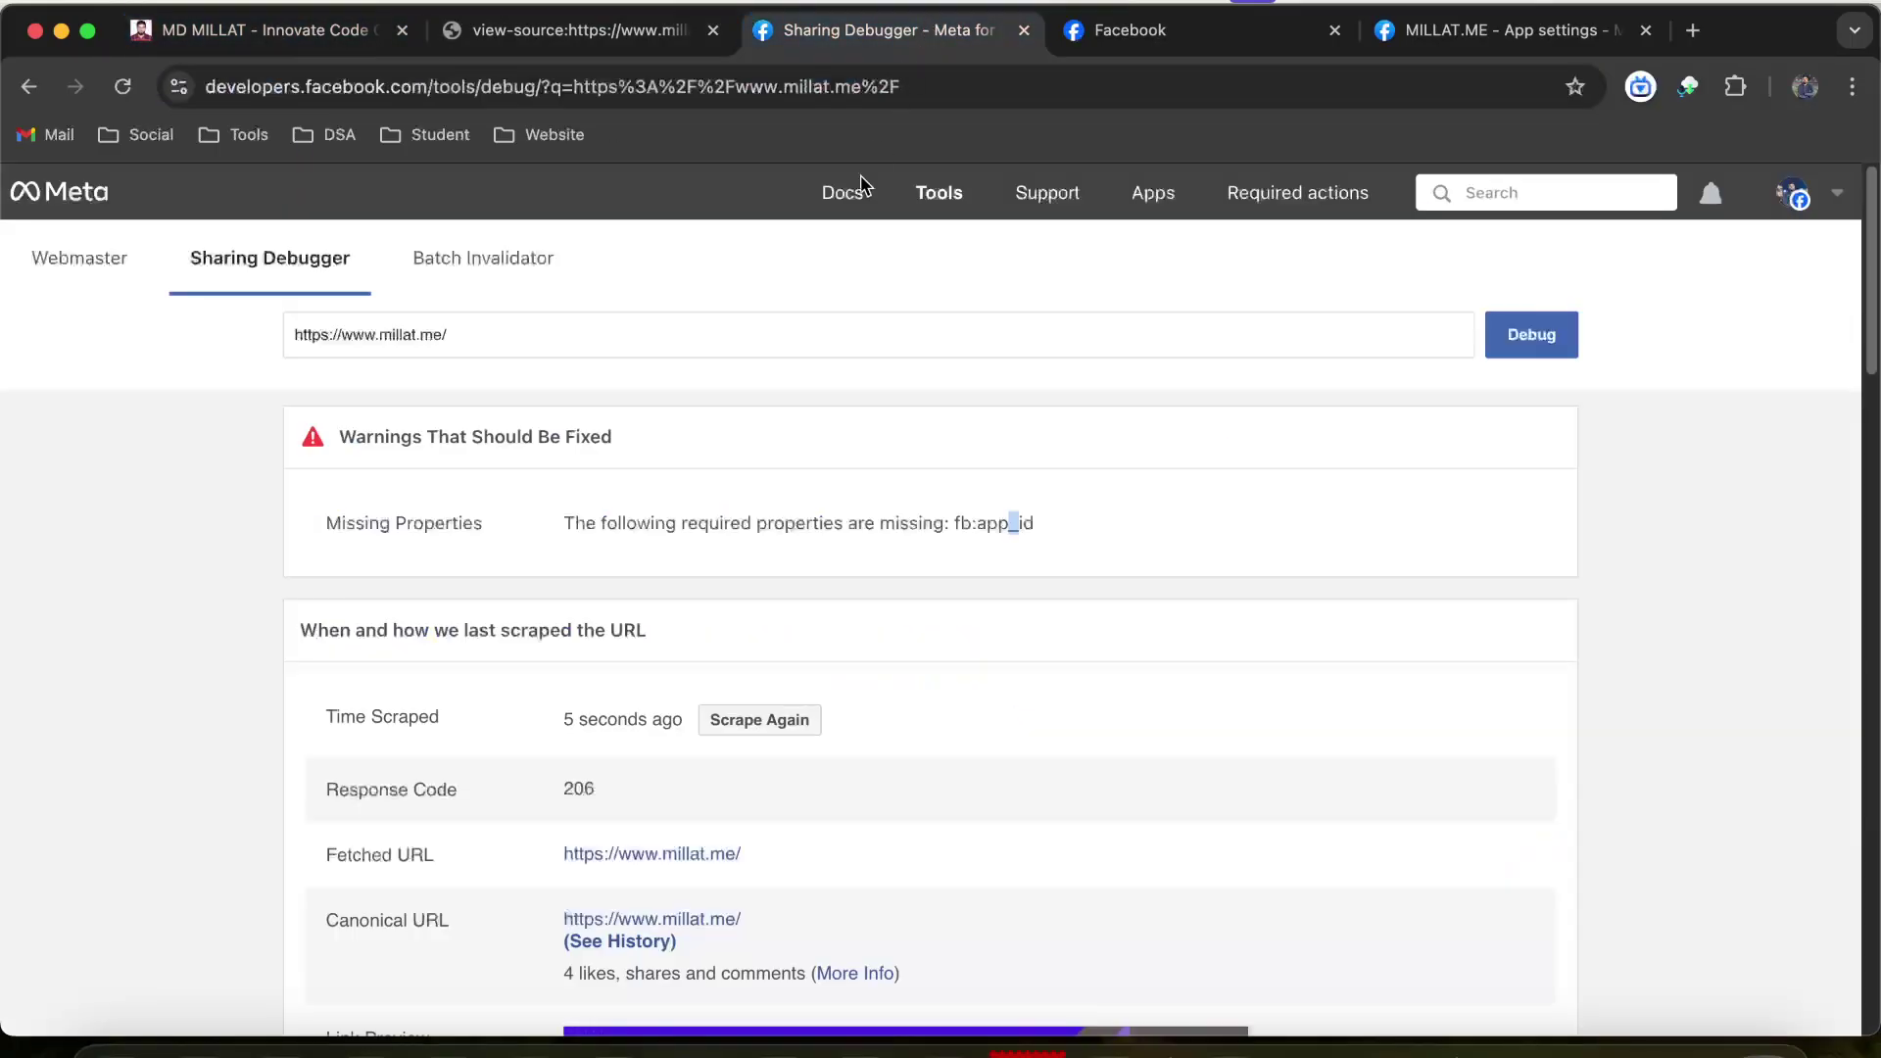
left_click(1531, 345)
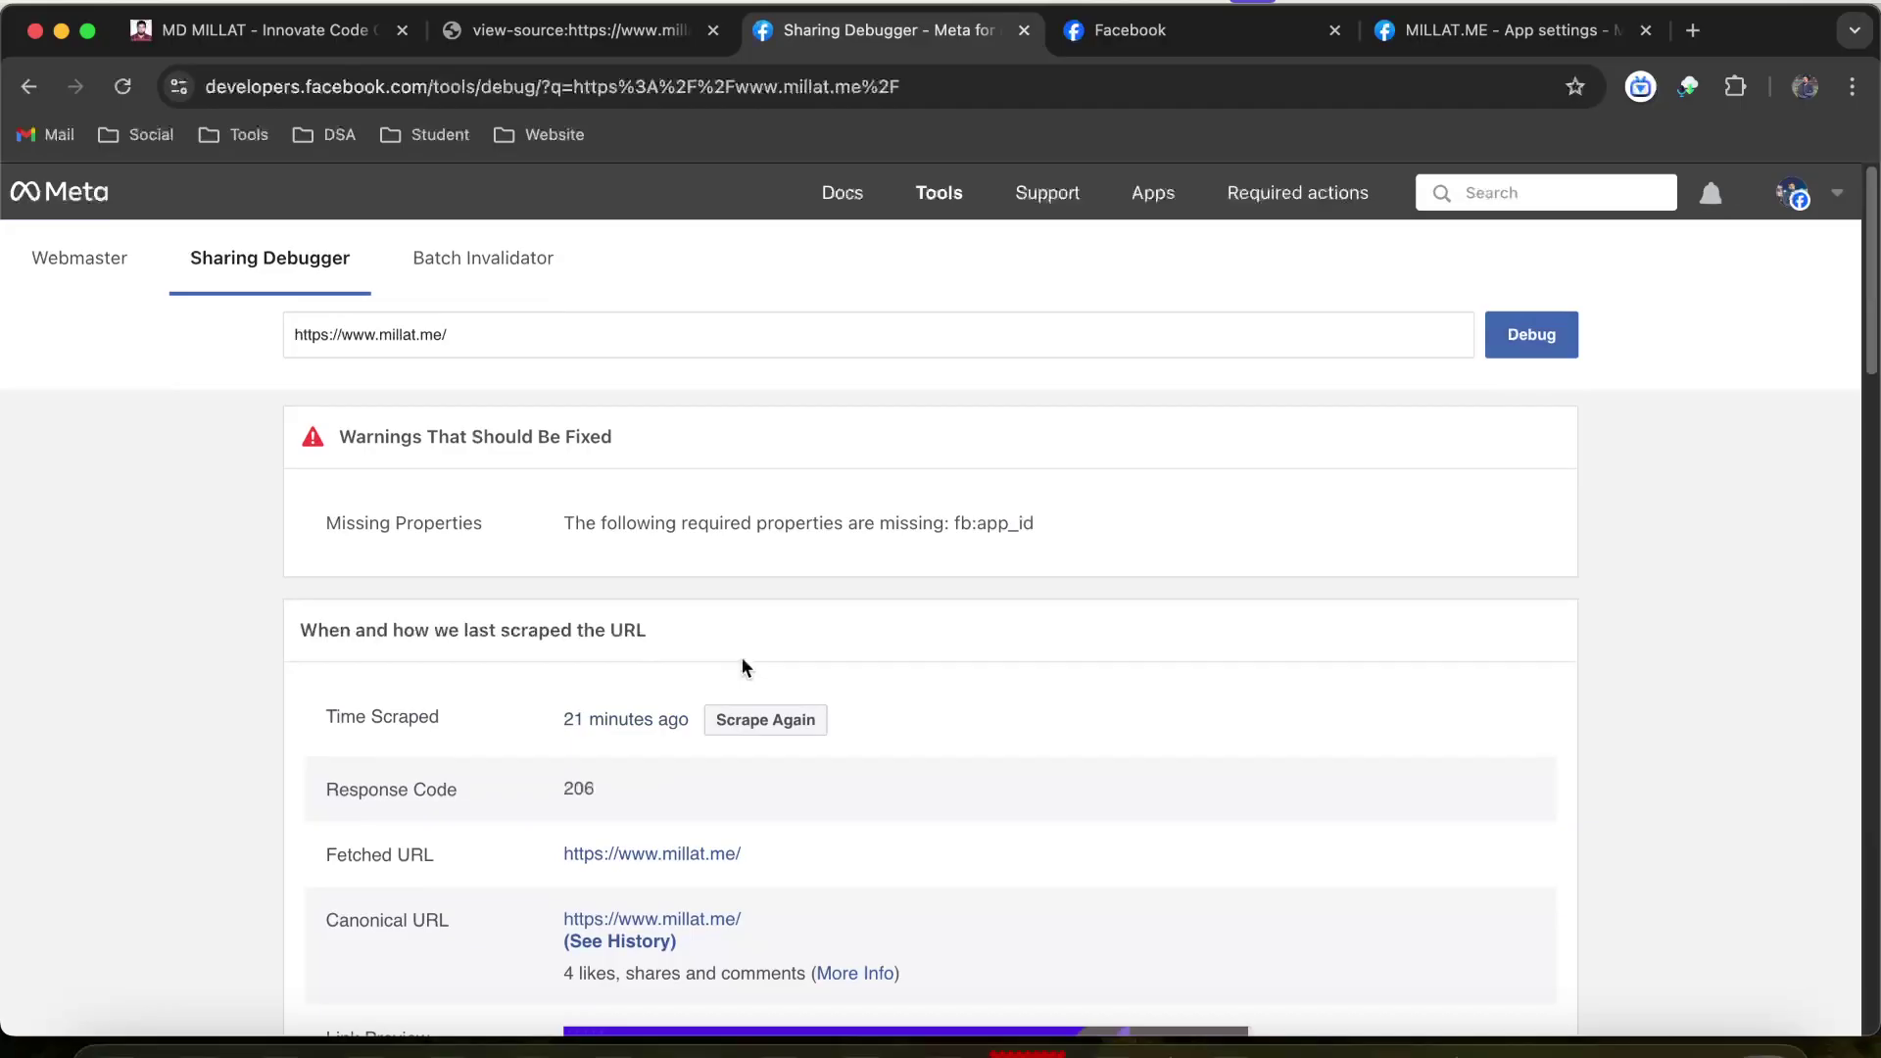
left_click(757, 718)
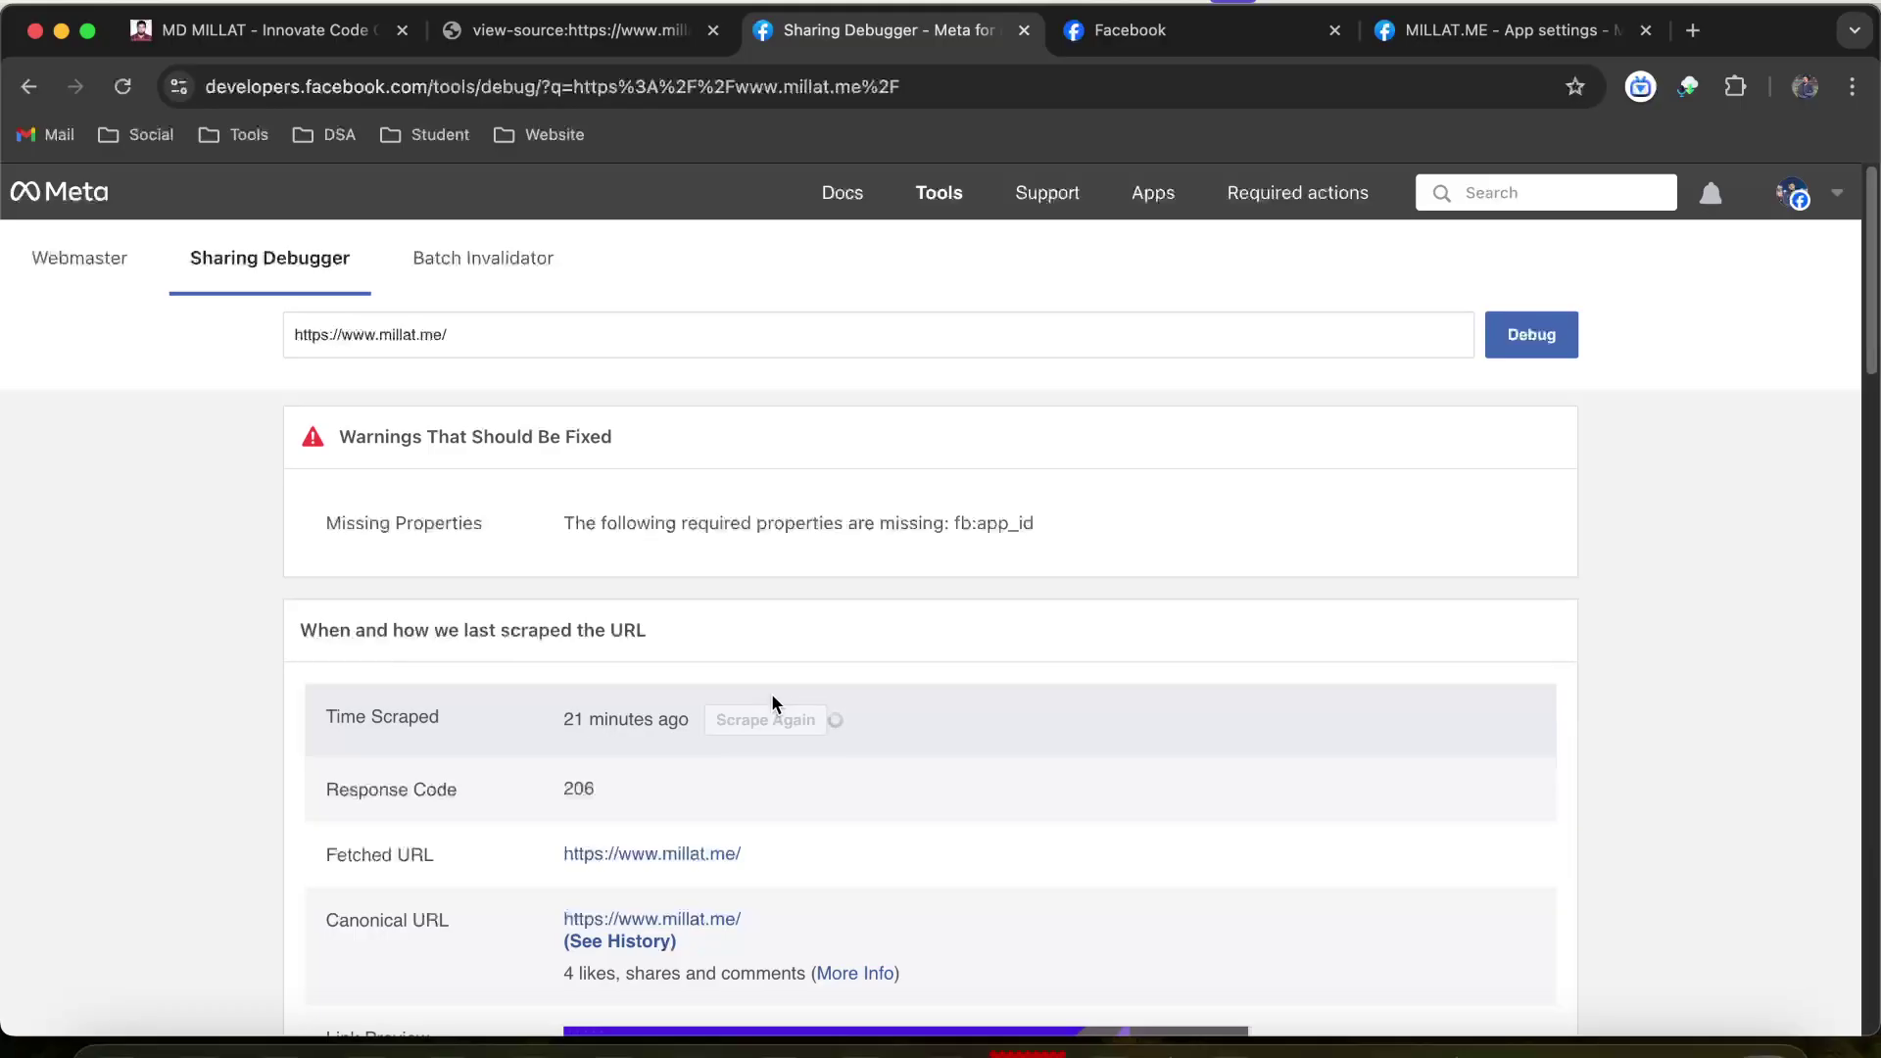
left_click(1558, 345)
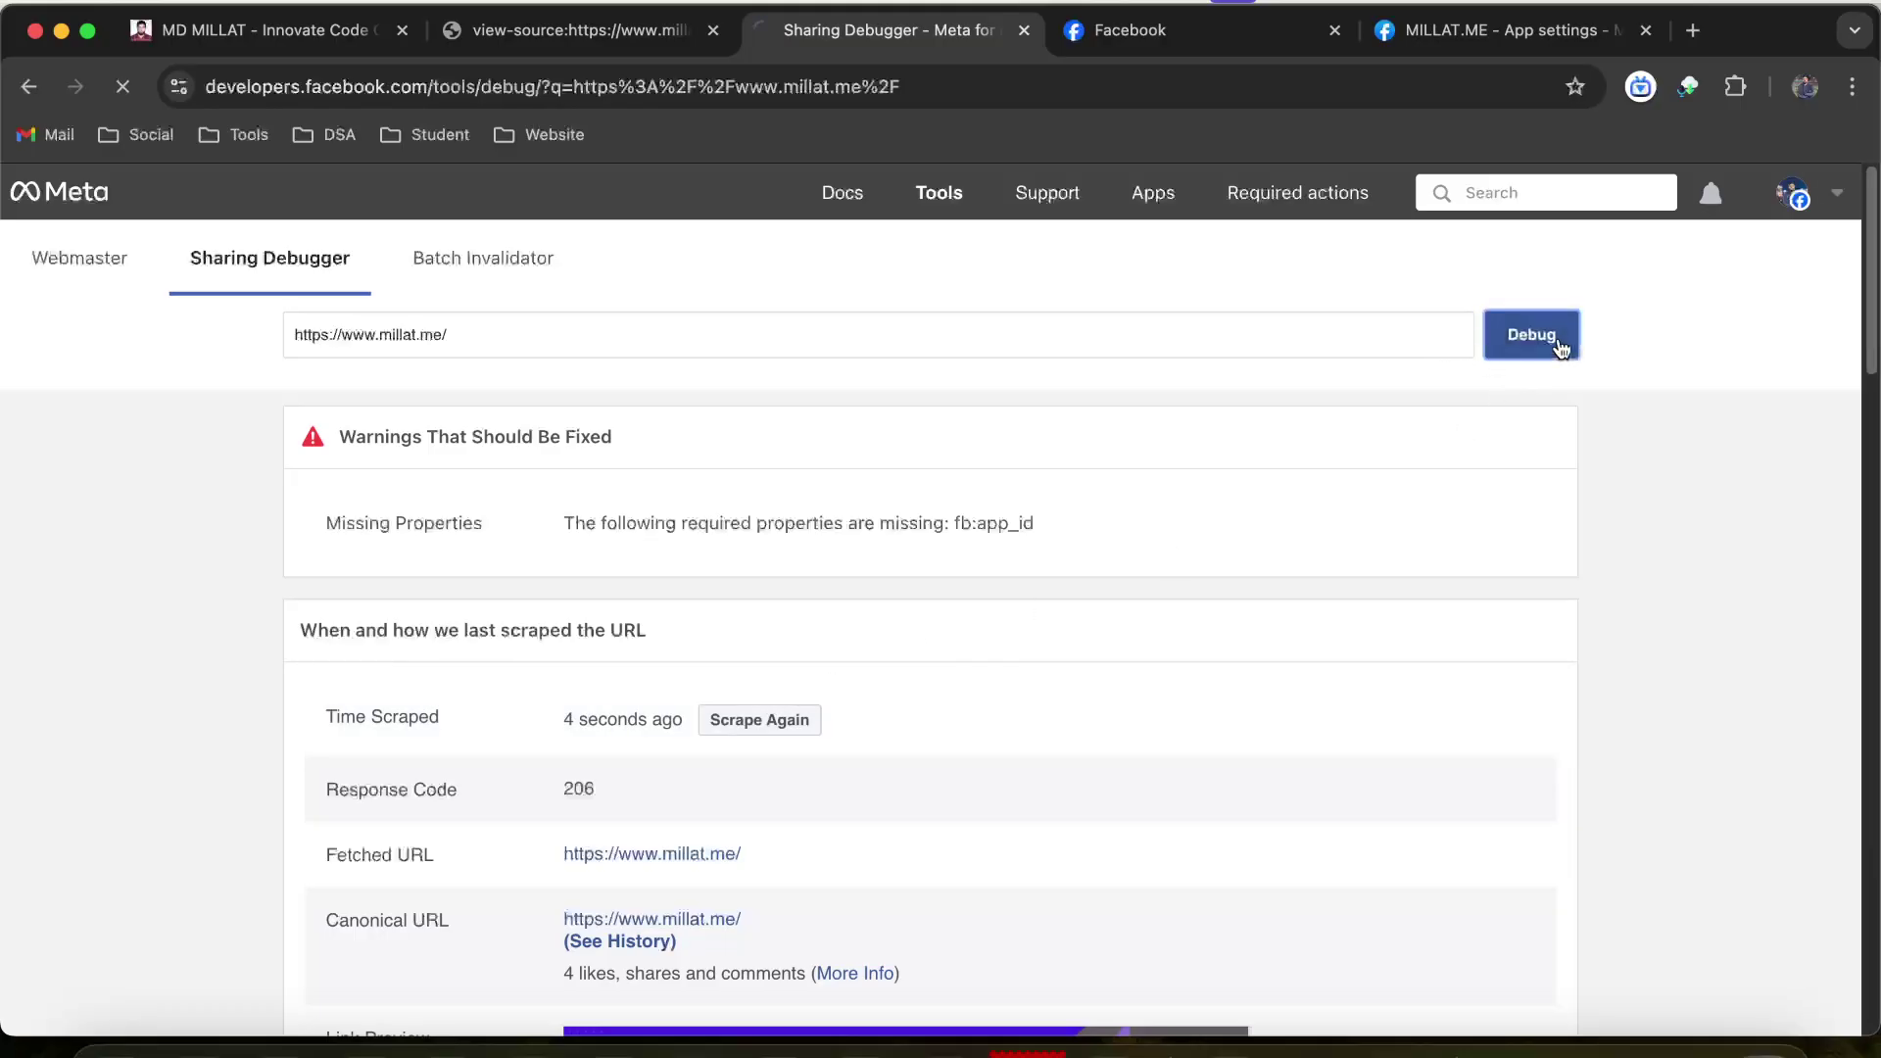
left_click_drag(563, 522, 1084, 544)
left_click(1084, 546)
scroll(895, 744, "down", 10)
scroll(893, 749, "up", 6)
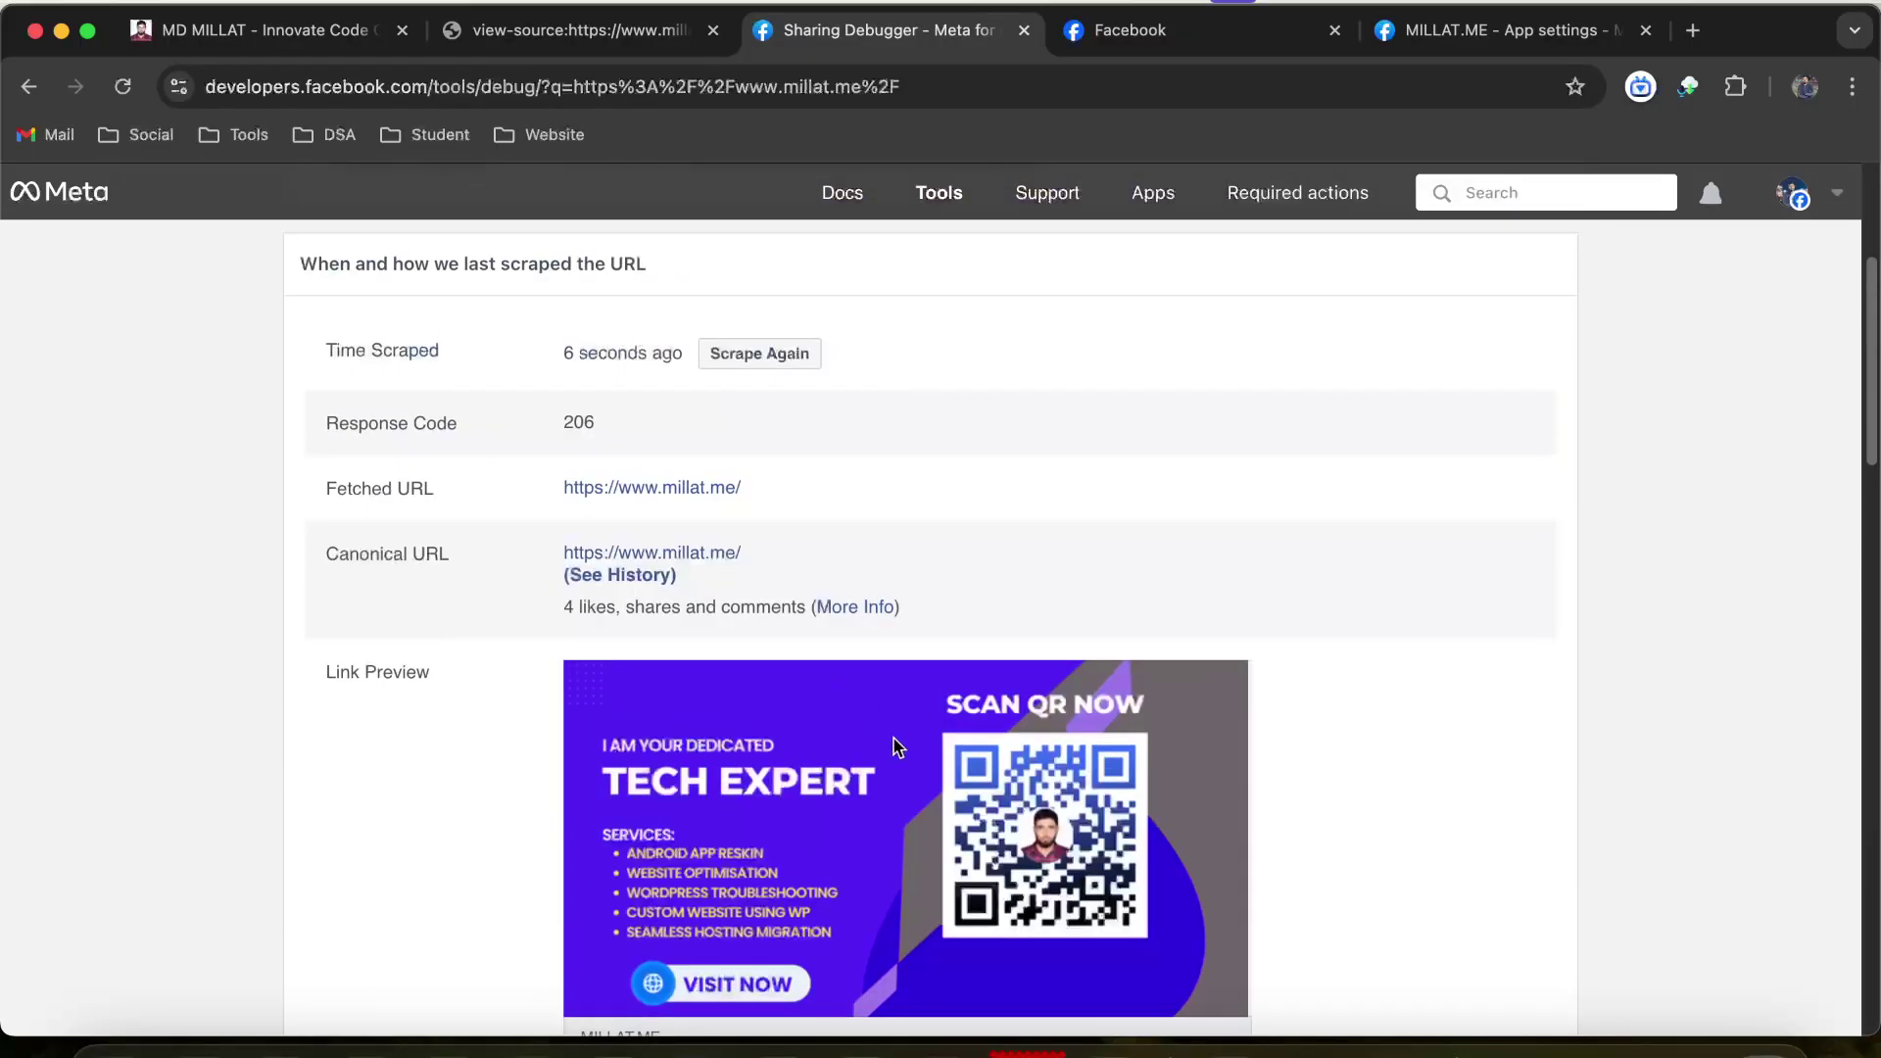
scroll(401, 685, "up", 4)
scroll(843, 554, "down", 9)
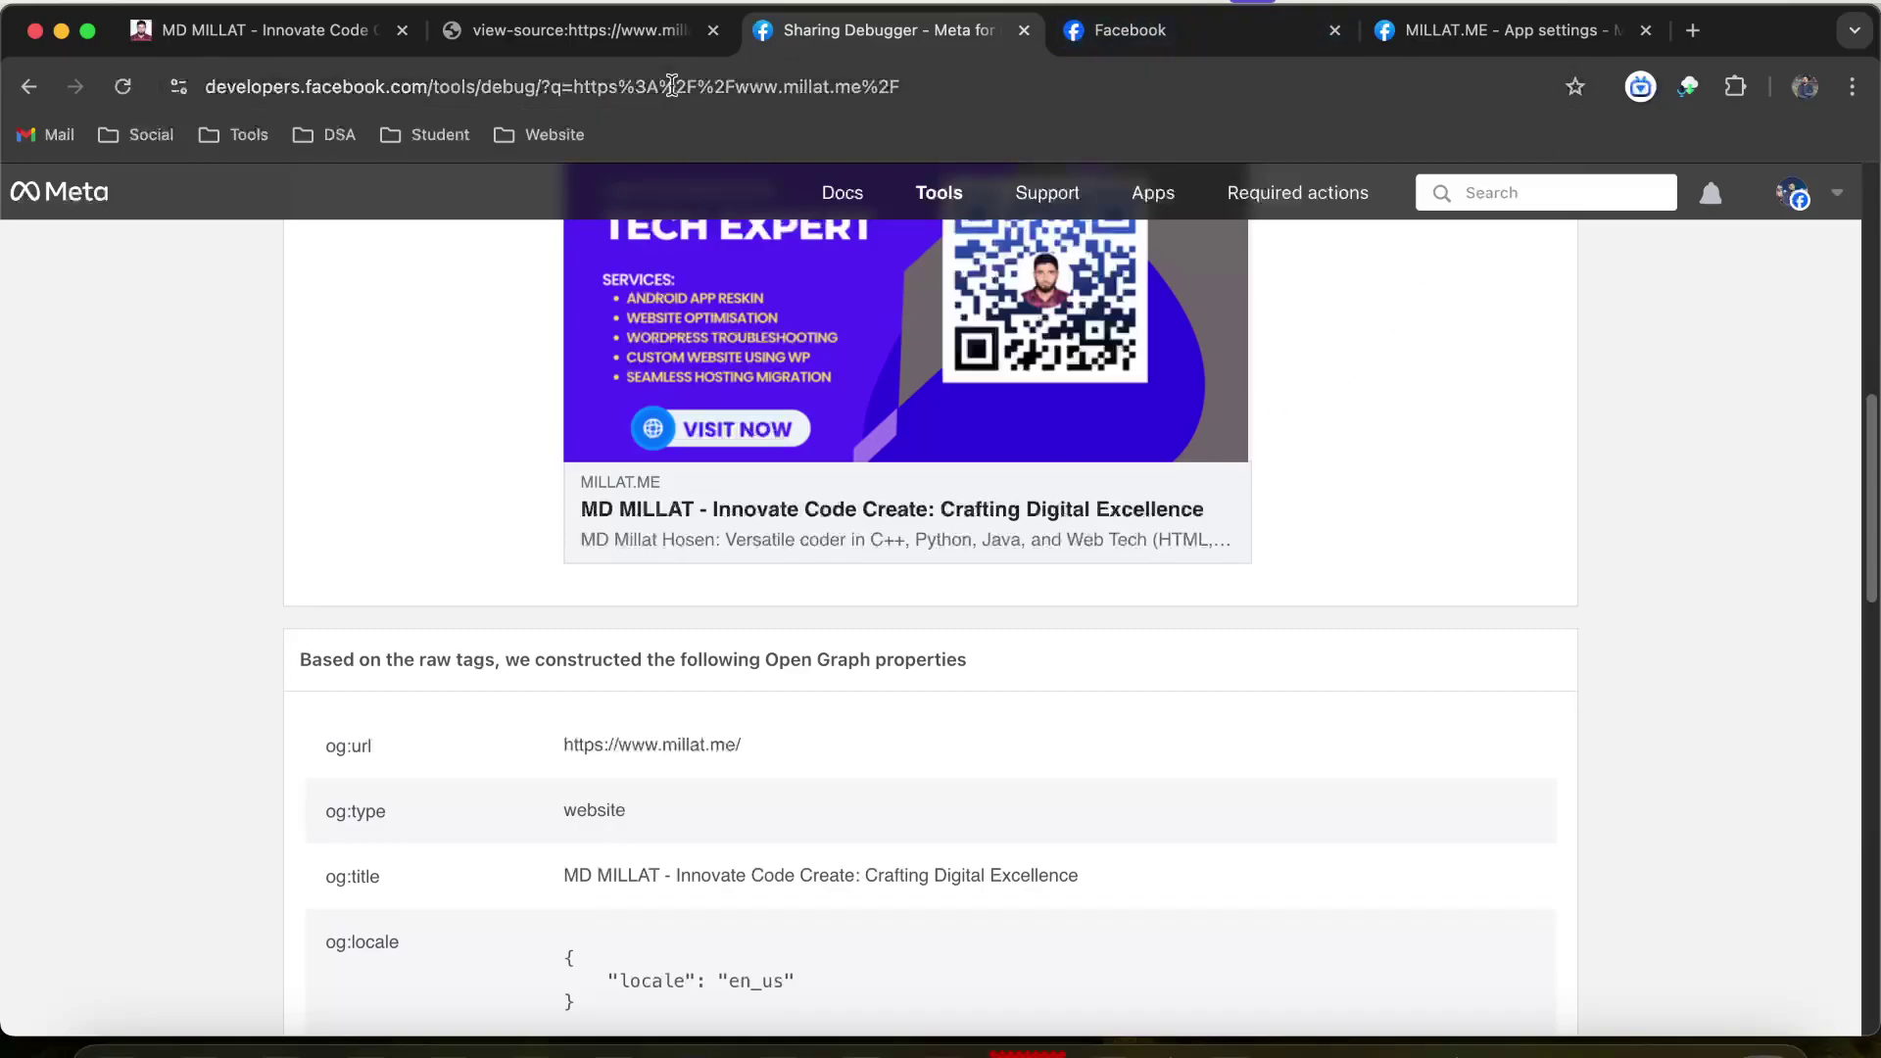
left_click(646, 30)
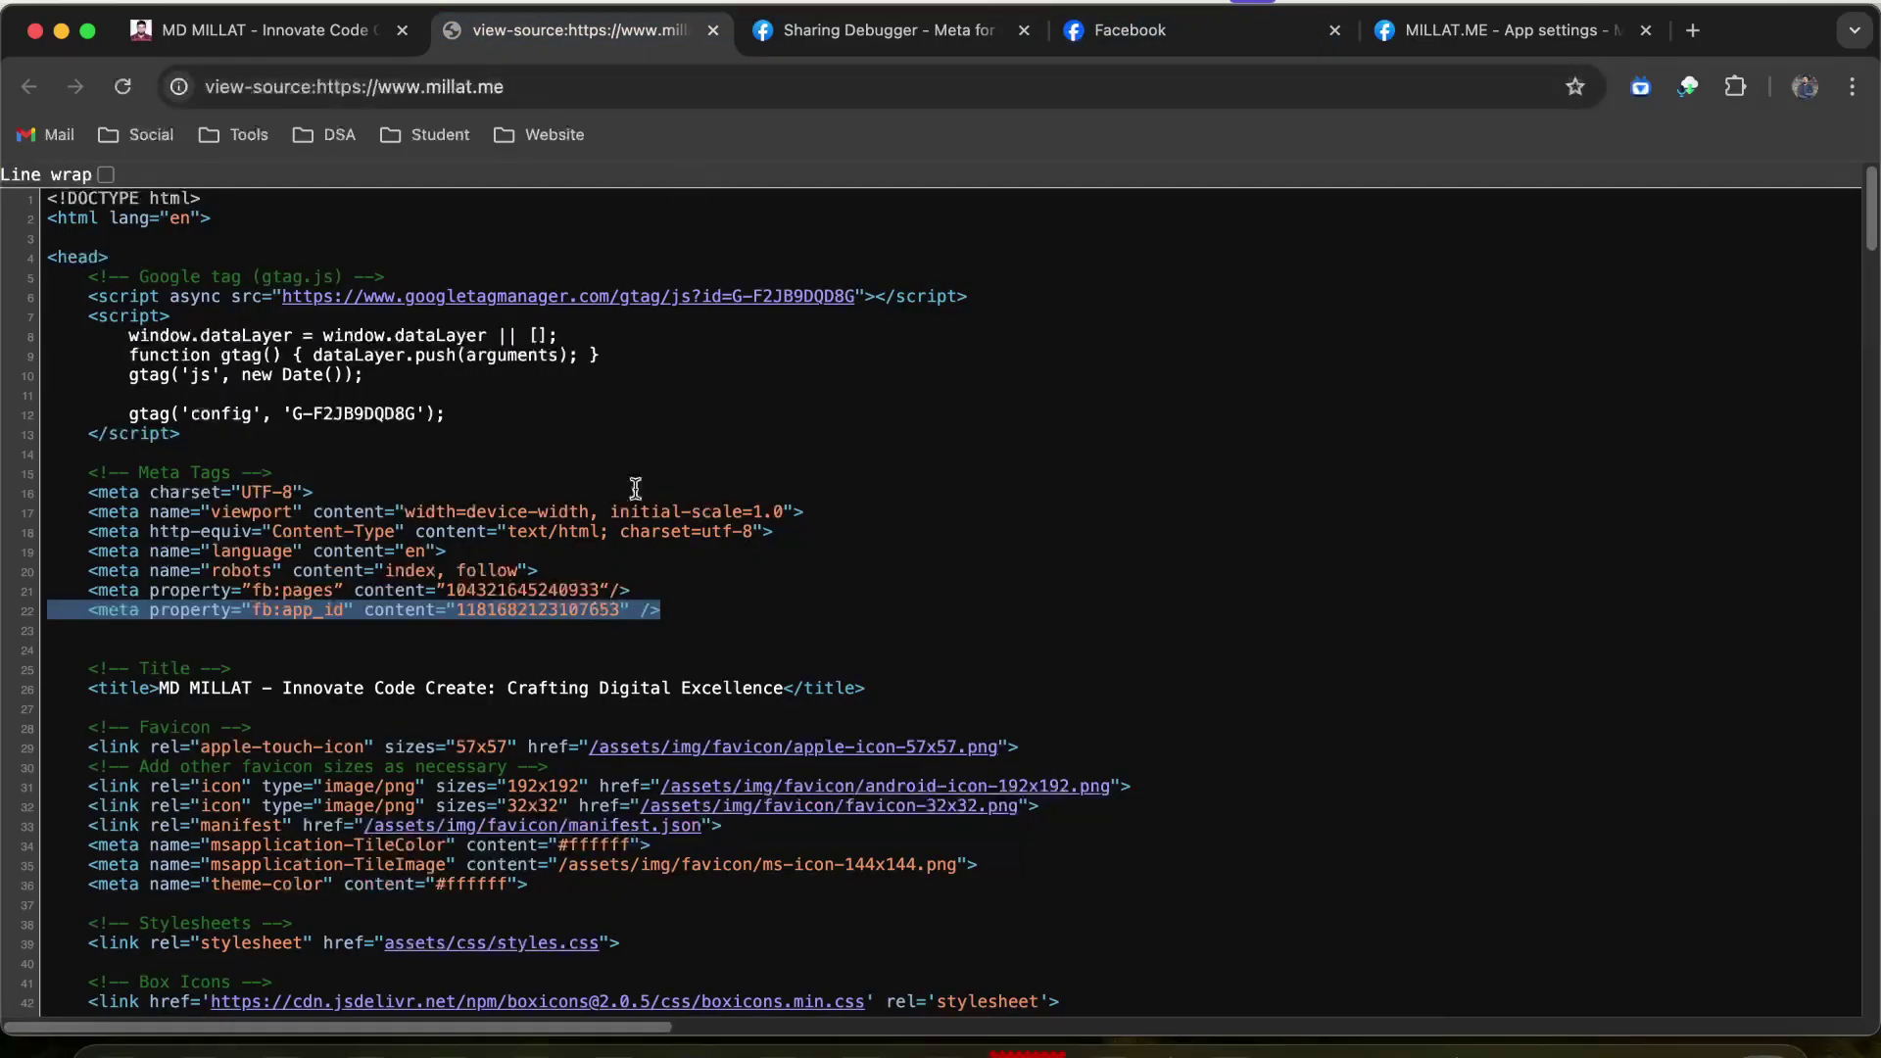
left_click(713, 30)
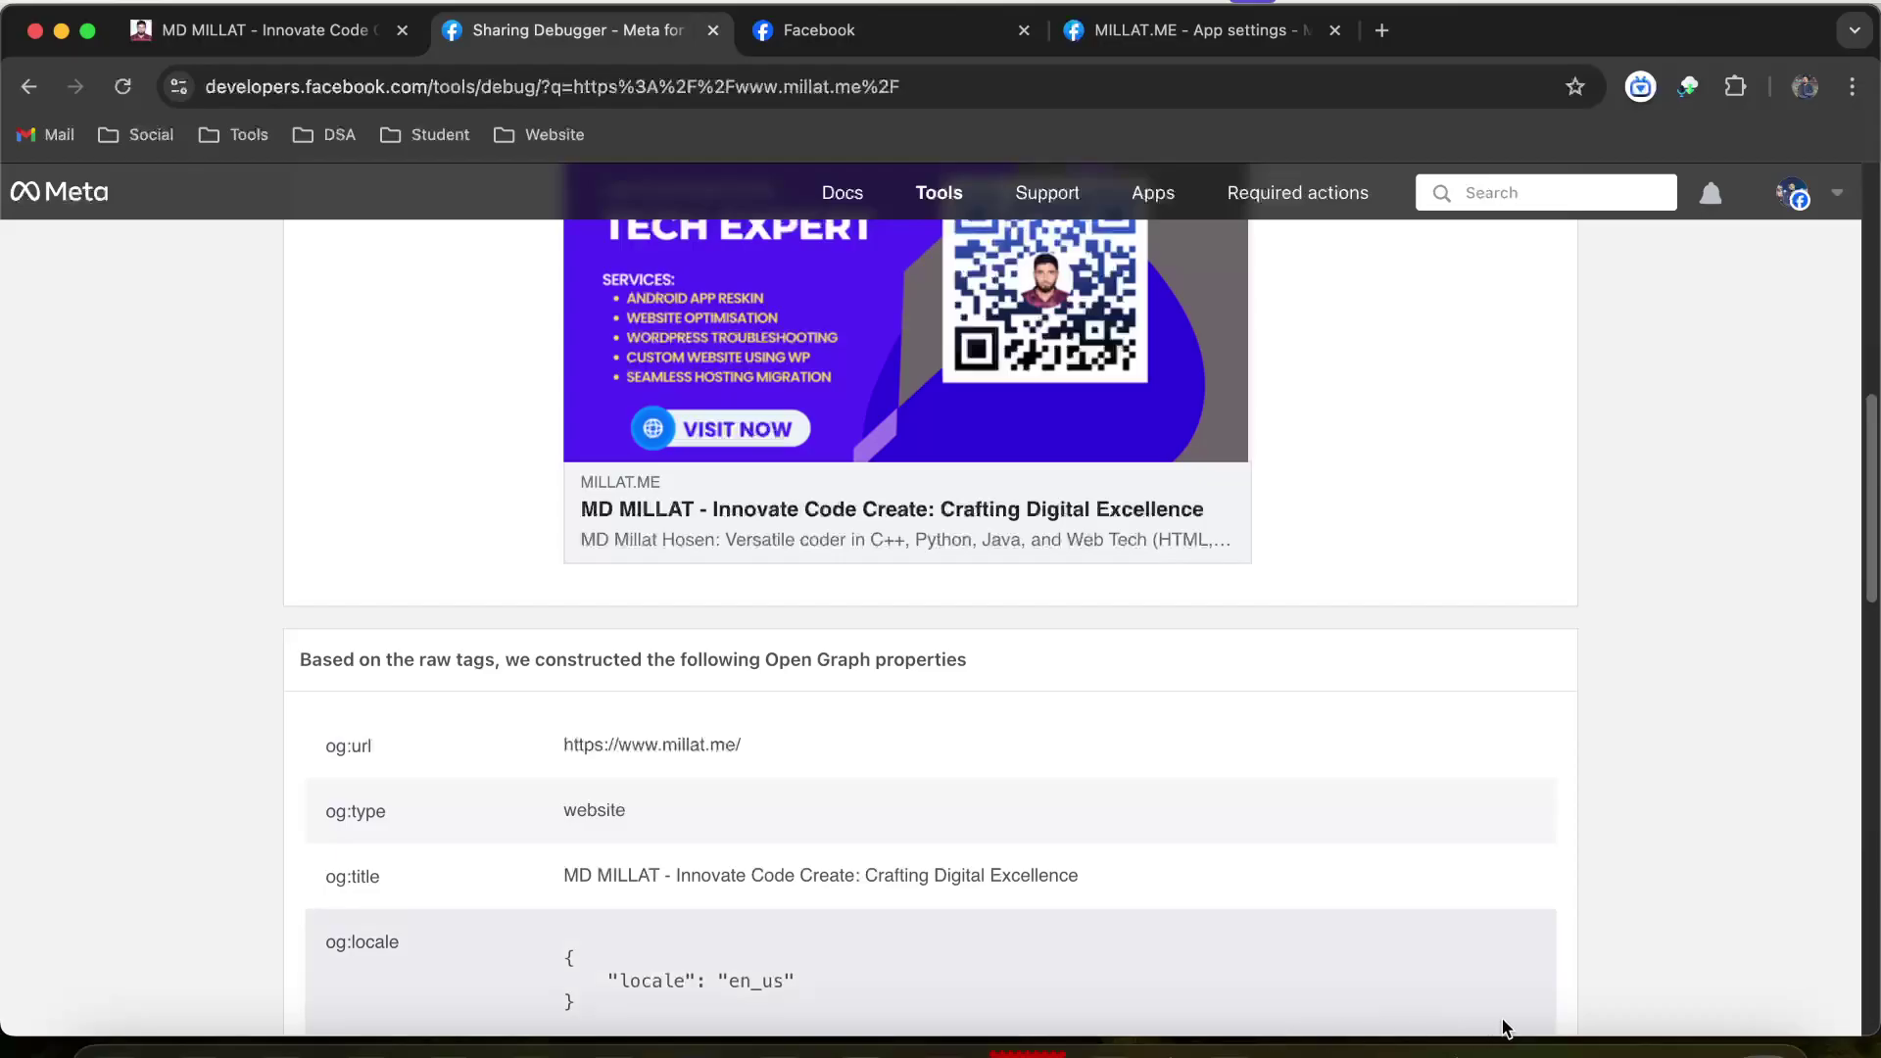
left_click(1515, 1054)
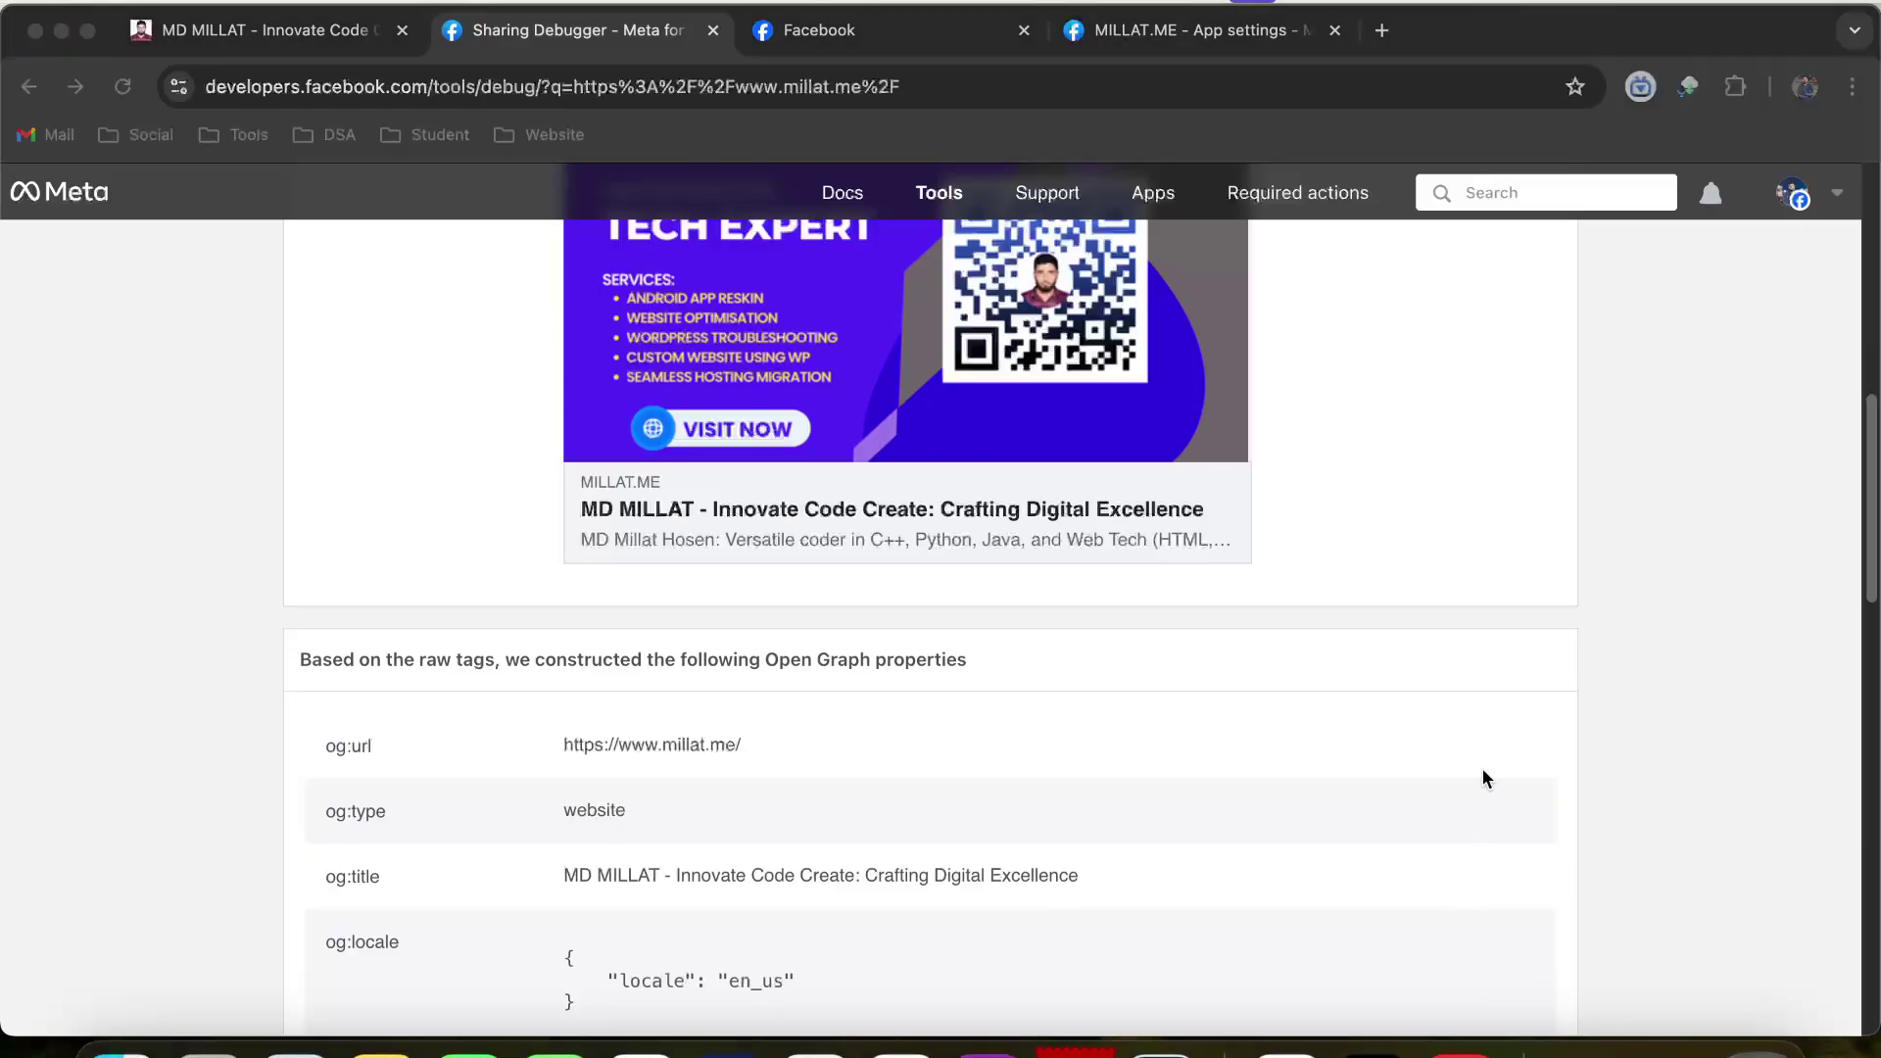